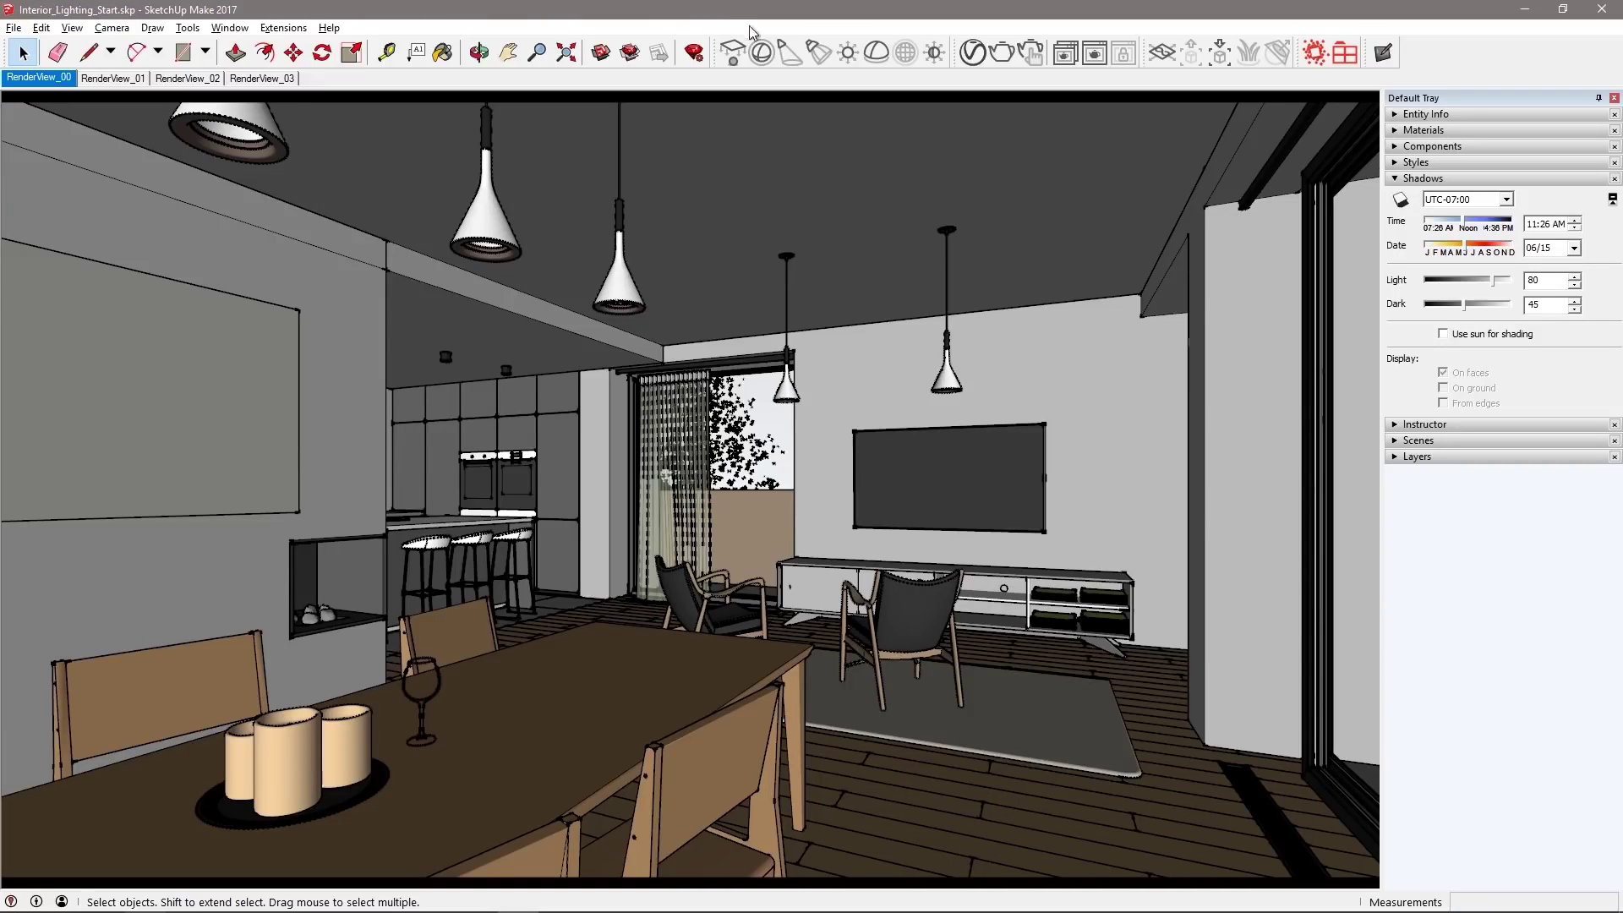
Start an interactive V-Ray render and expand the Glass material's Options in the Asset Editor
{"action": "left_click", "coordinate": [1035, 54]}
{"action": "left_click_drag", "start_coordinate": [948, 238], "coordinate": [1153, 144]}
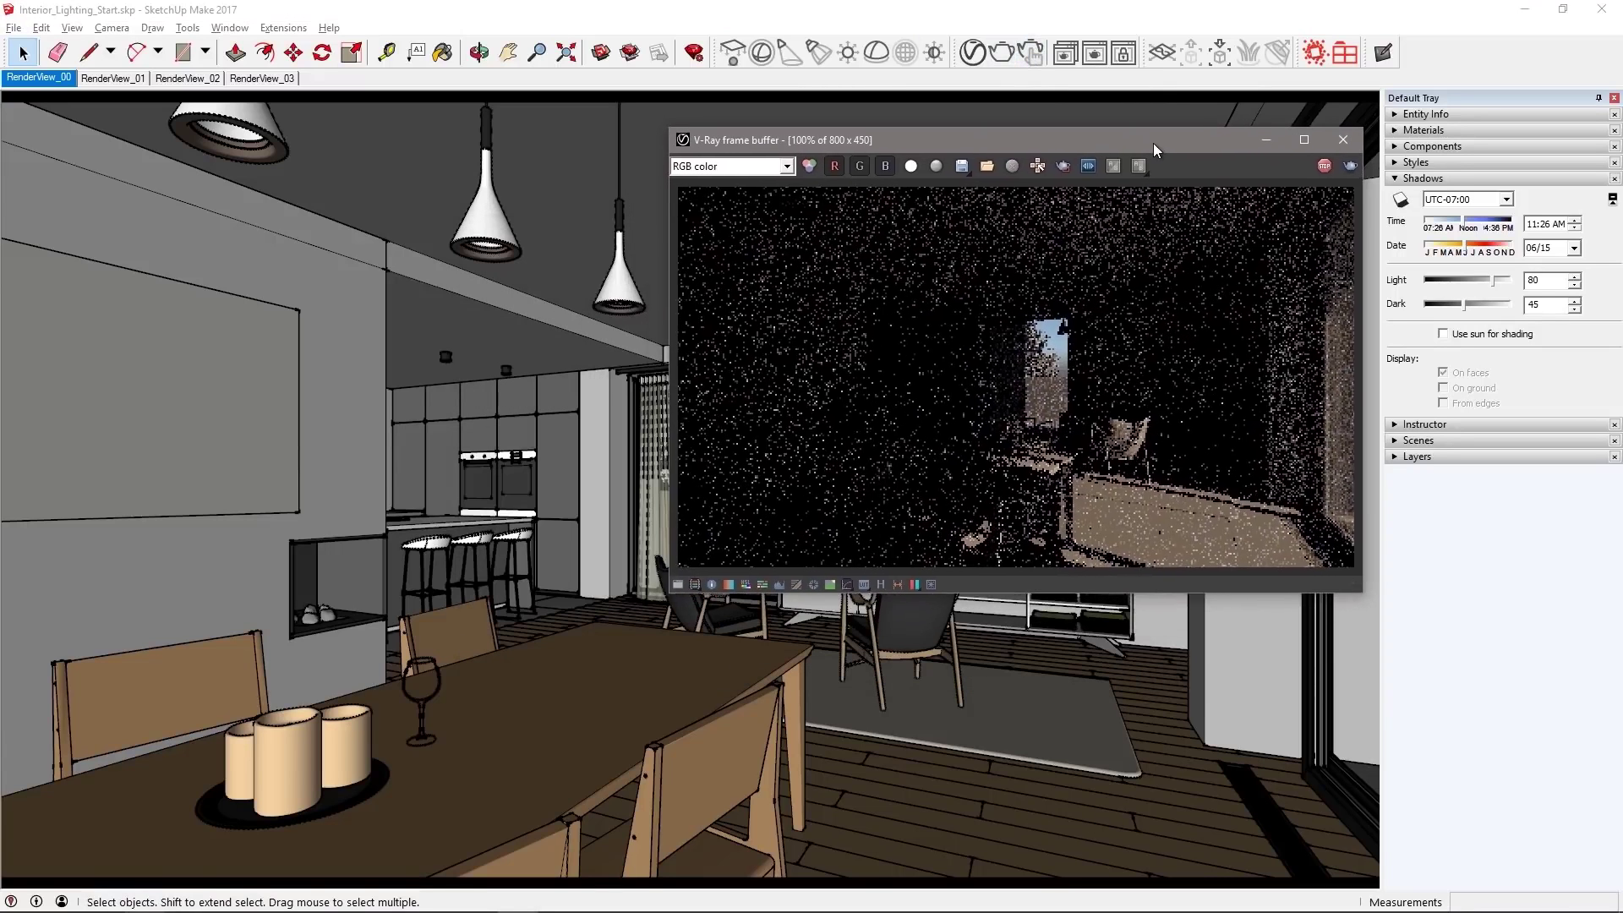
{"action": "left_click", "coordinate": [972, 52]}
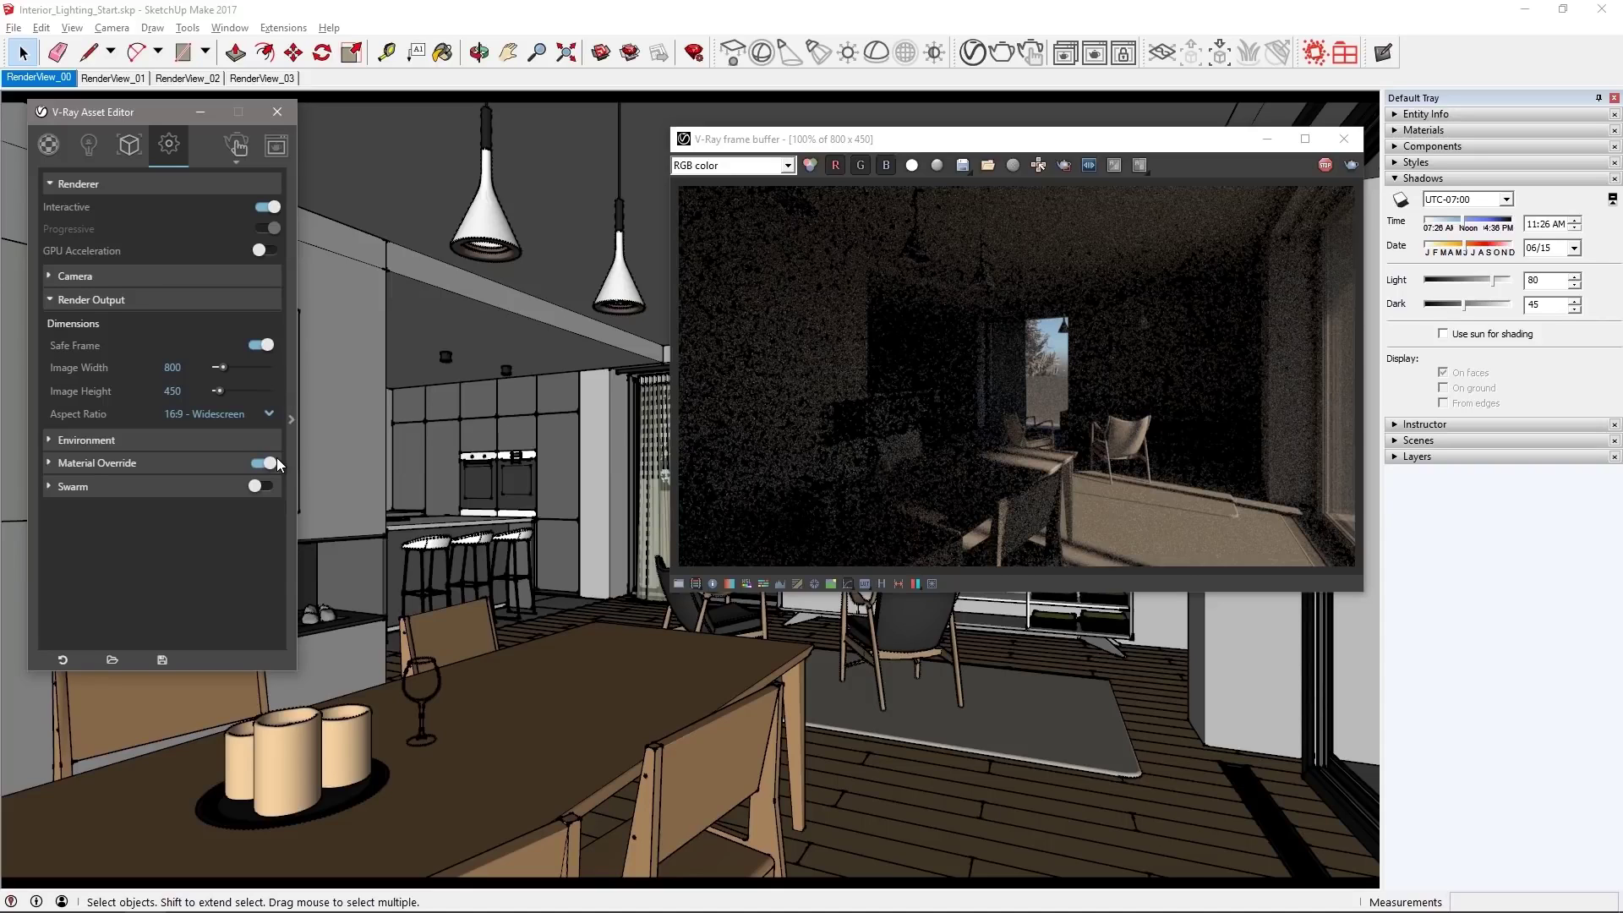
{"action": "left_click", "coordinate": [50, 148]}
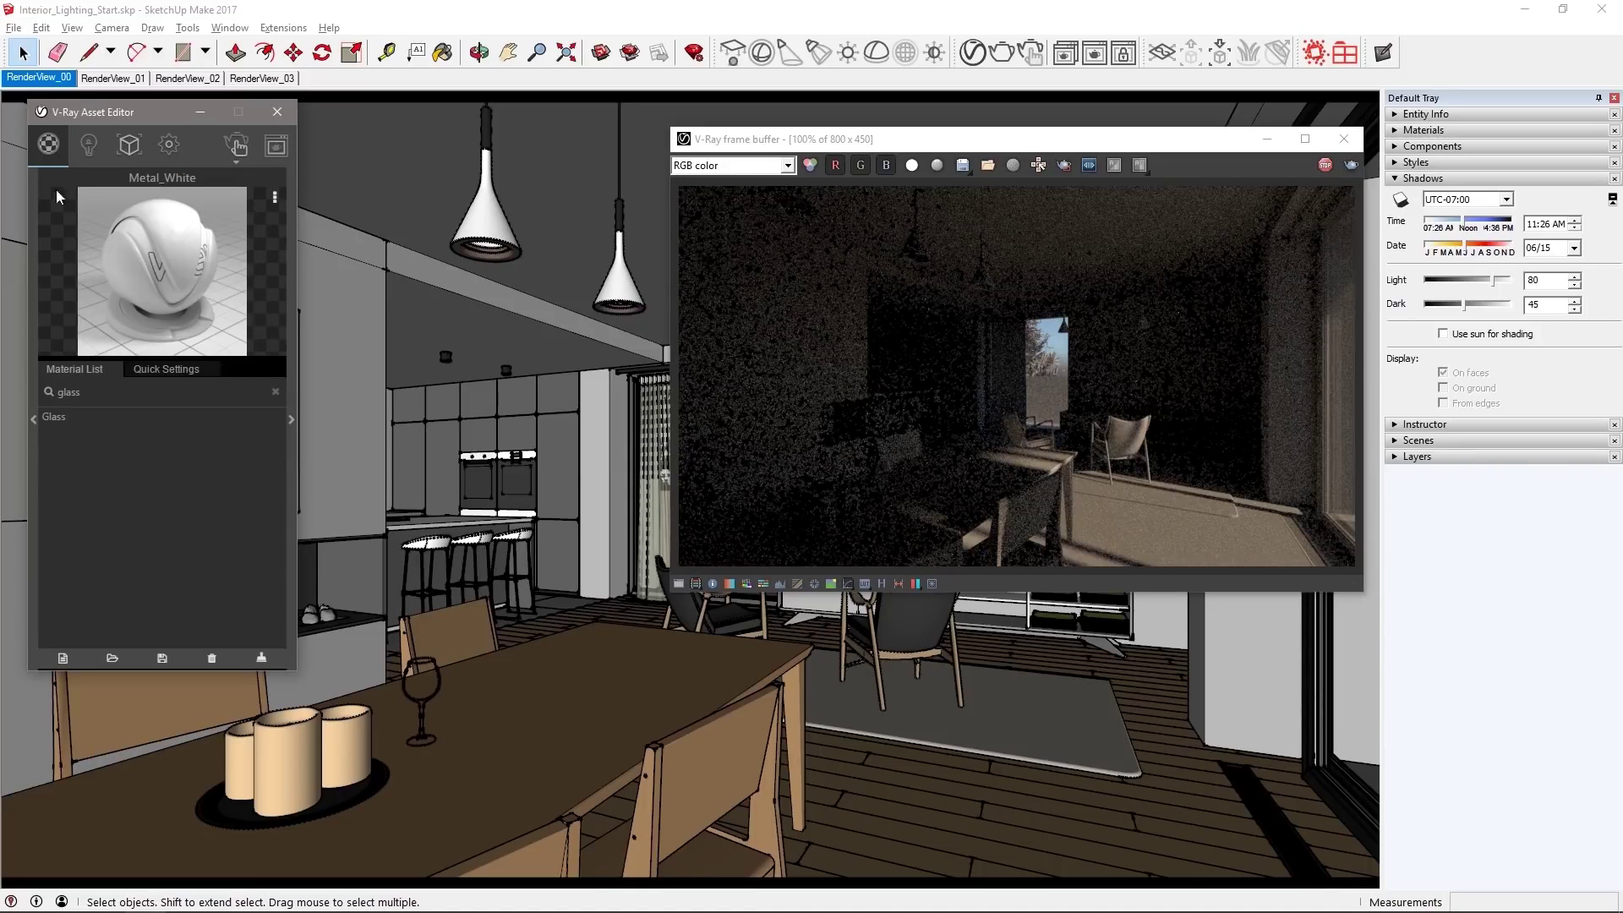
{"action": "left_click", "coordinate": [62, 416]}
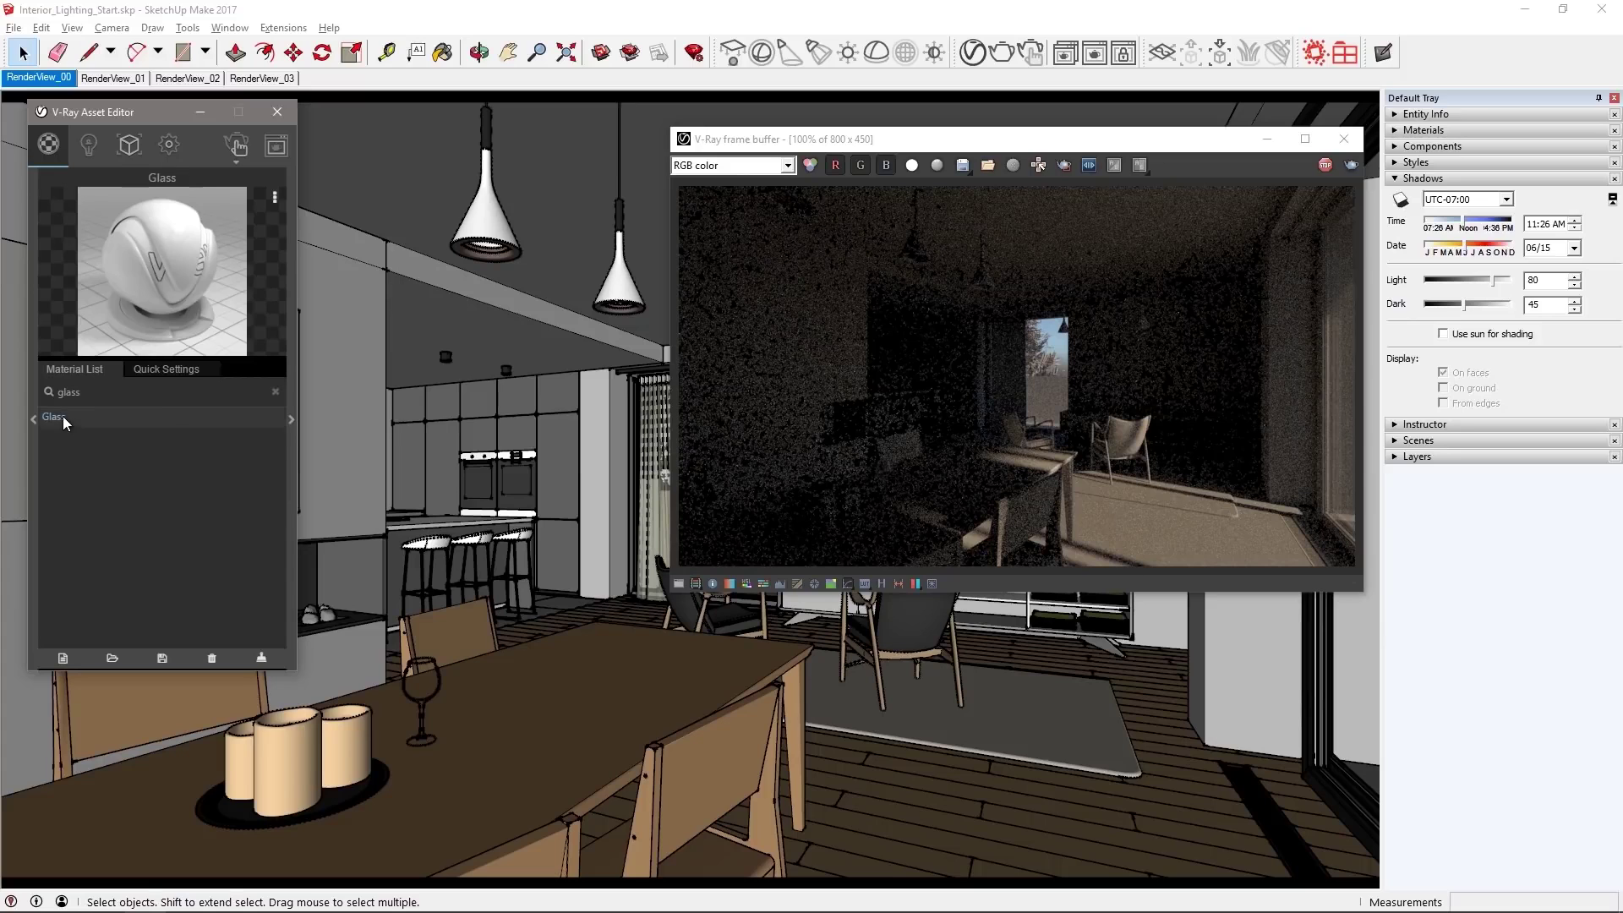
{"action": "left_click", "coordinate": [290, 417]}
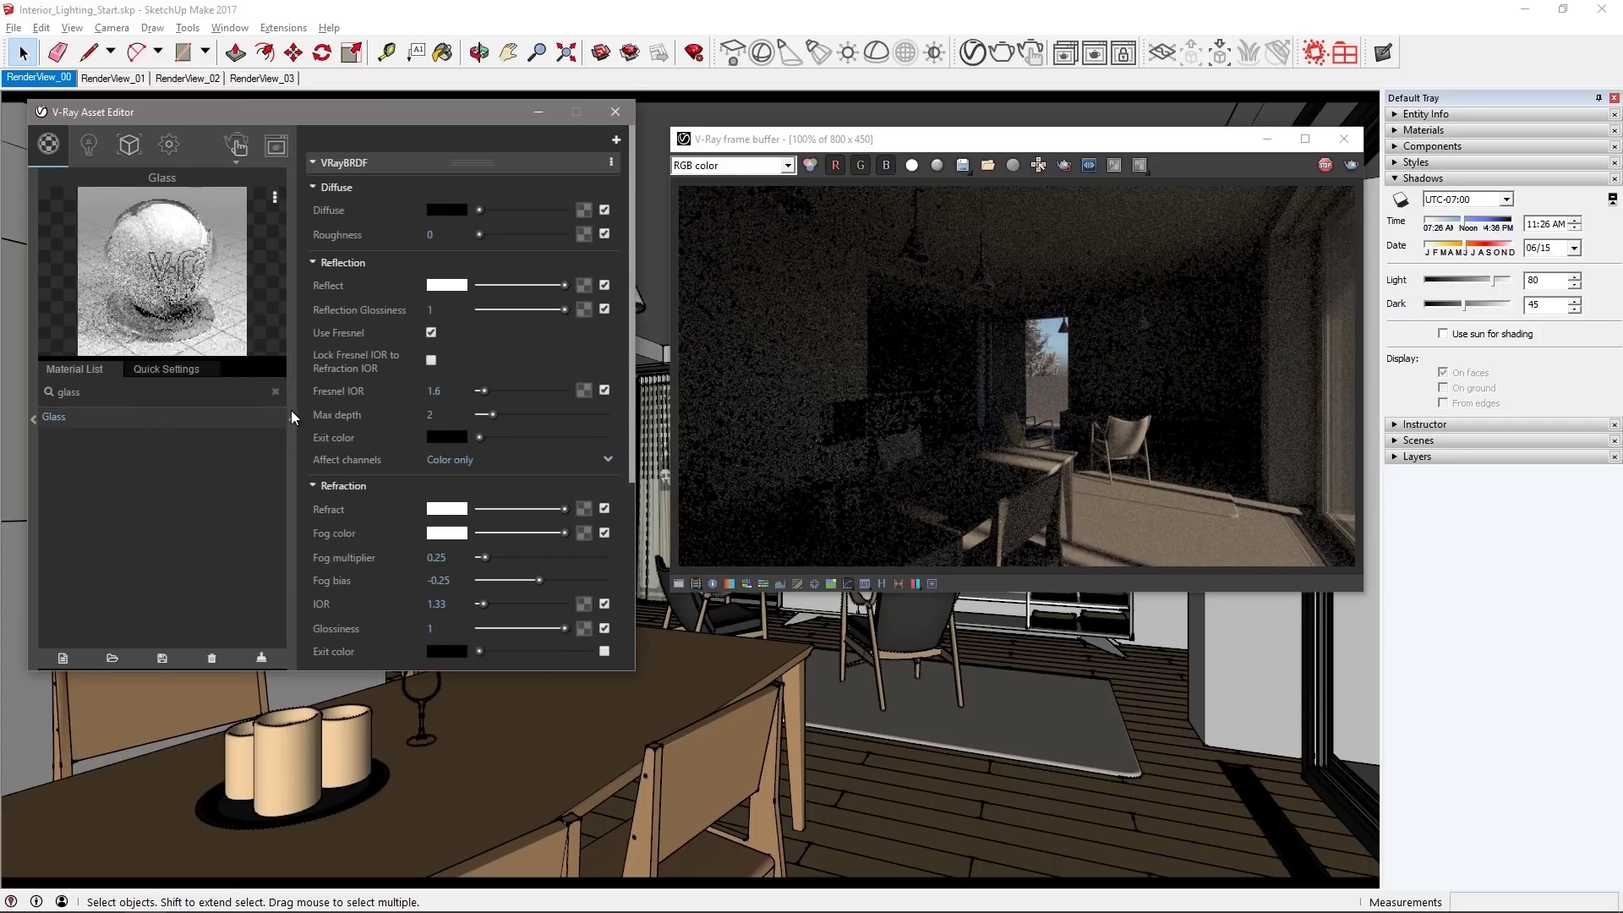
{"action": "scroll", "coordinate": [353, 405], "scroll_direction": "down", "scroll_amount": 2}
{"action": "scroll", "coordinate": [359, 411], "scroll_direction": "down", "scroll_amount": 1}
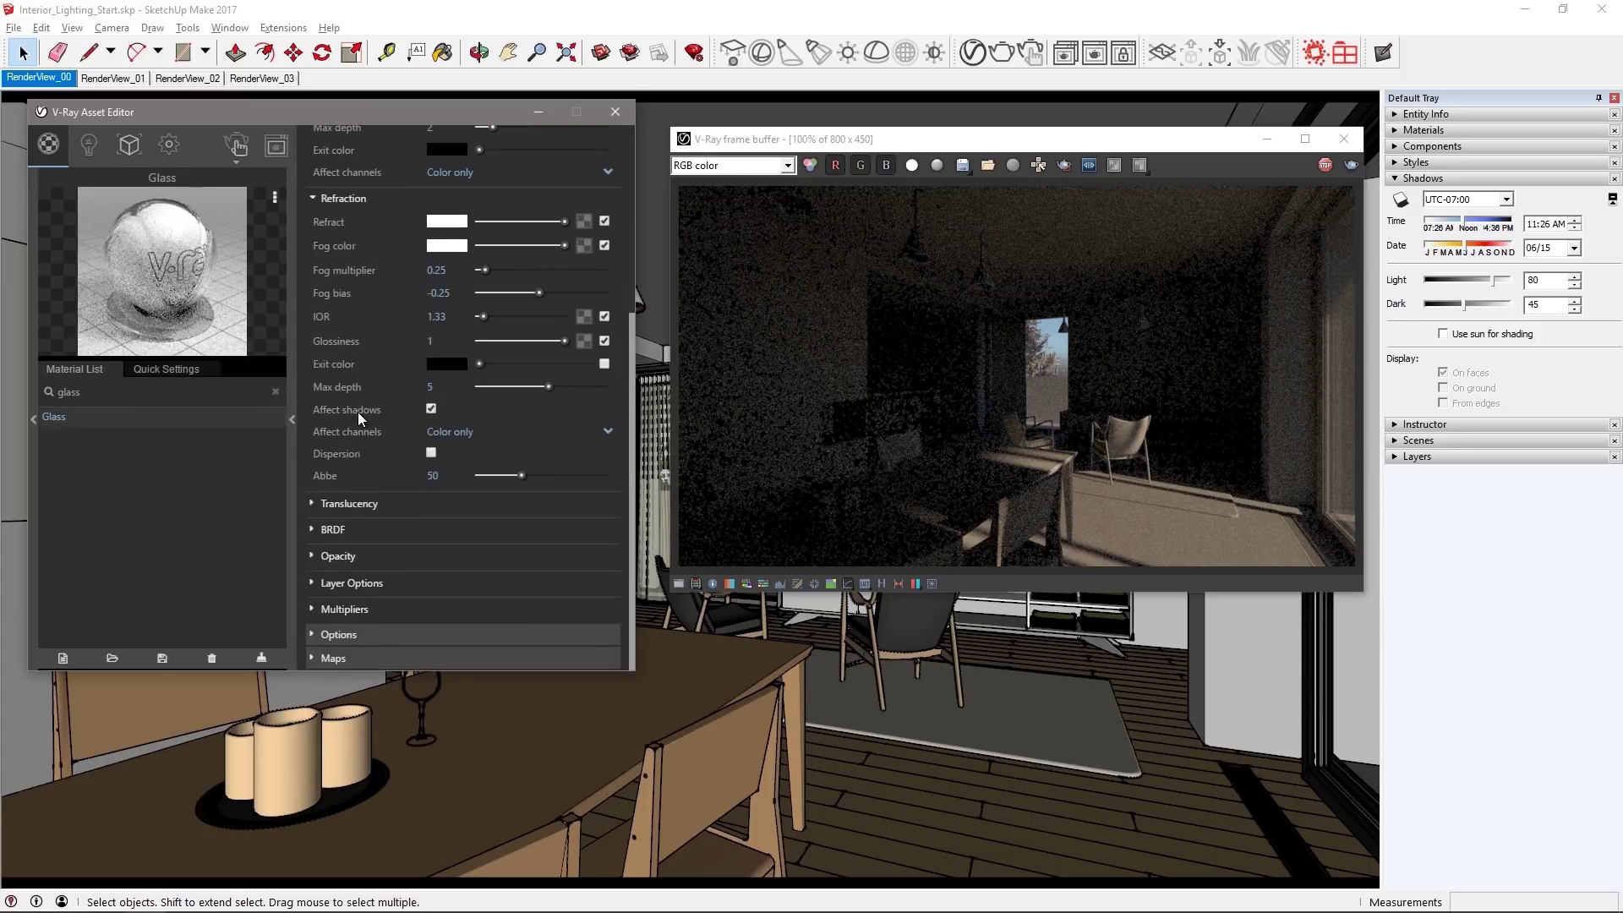
{"action": "left_click", "coordinate": [338, 635]}
{"action": "scroll", "coordinate": [353, 610], "scroll_direction": "down", "scroll_amount": 3}
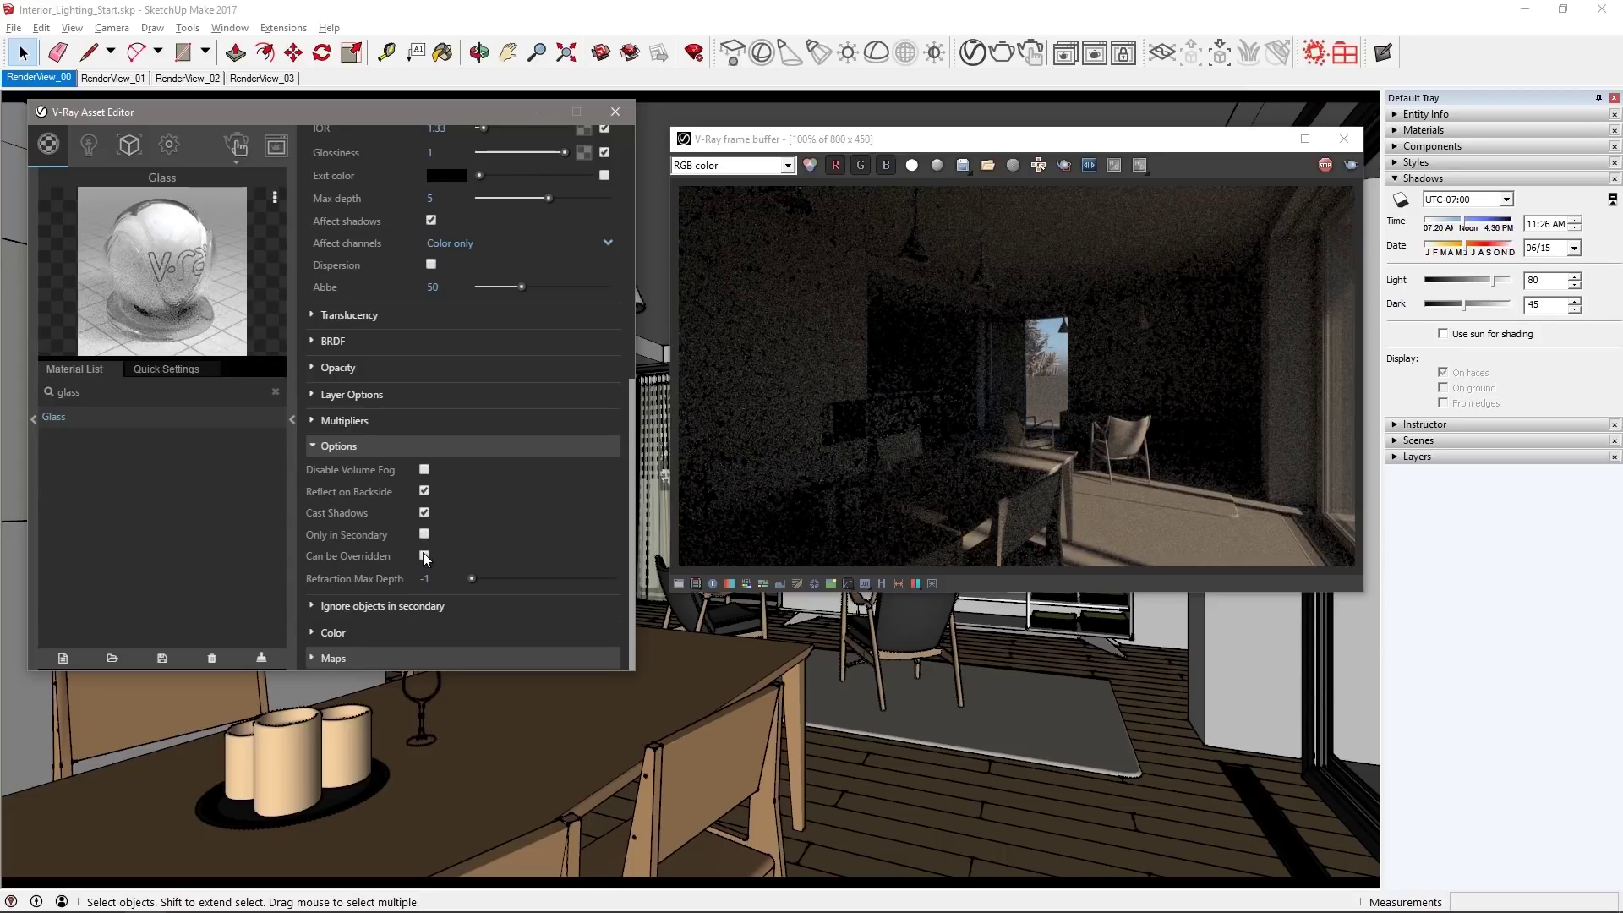
Set the sun in the Shadows tray to 04:02 PM on 10/20
{"action": "left_click", "coordinate": [290, 421]}
{"action": "left_click", "coordinate": [168, 143]}
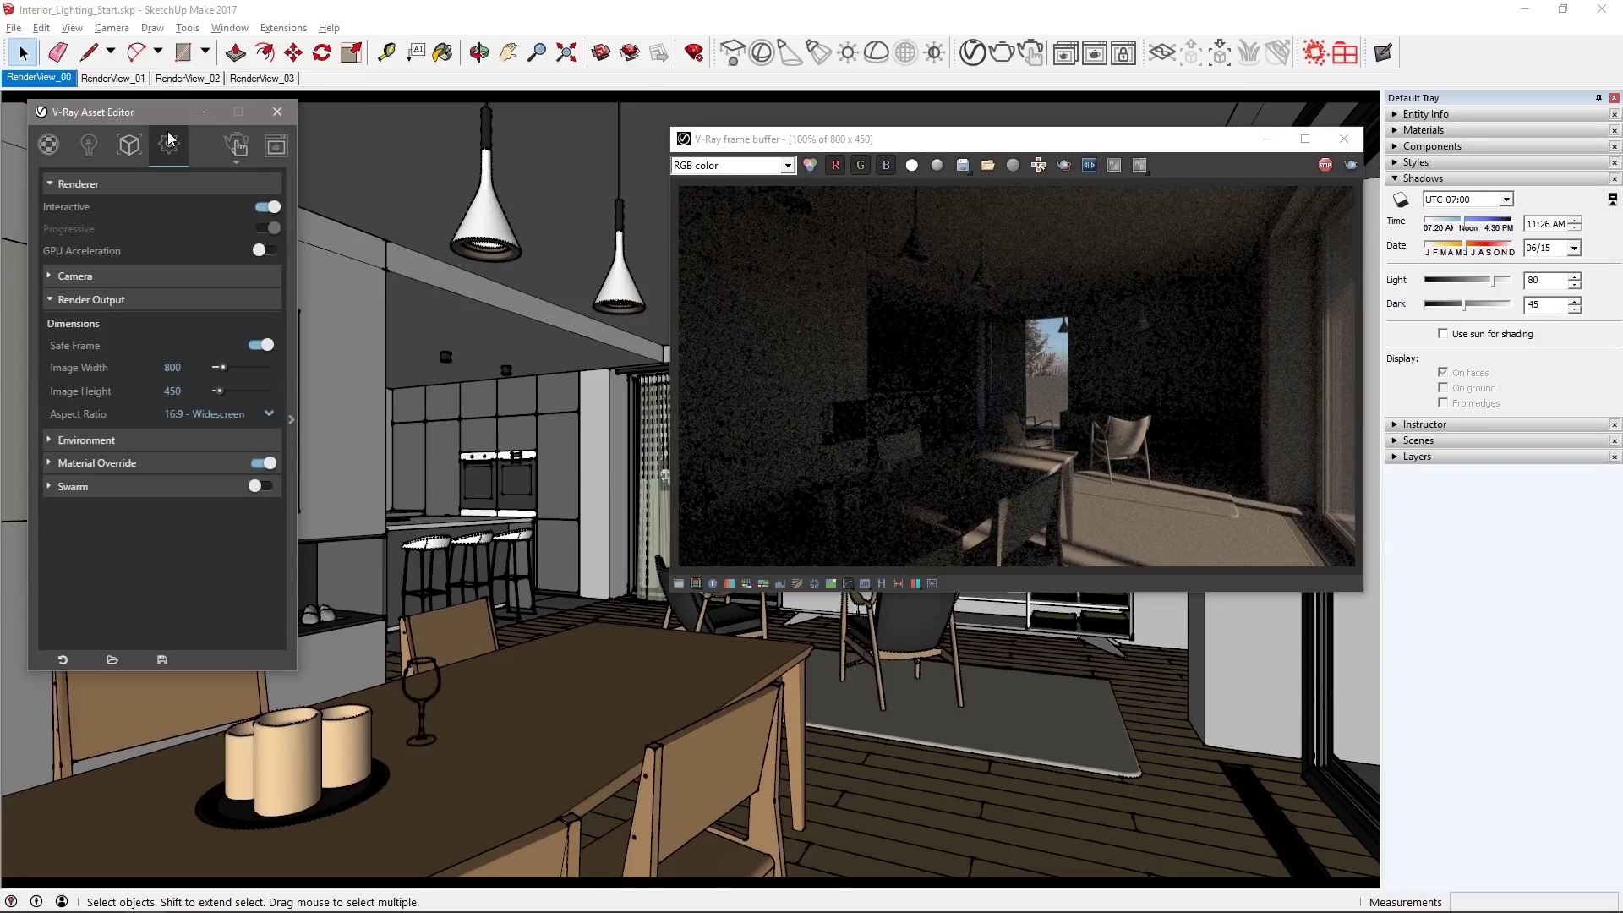
{"action": "left_click", "coordinate": [1492, 226]}
{"action": "left_click_drag", "start_coordinate": [1492, 226], "coordinate": [1506, 226]}
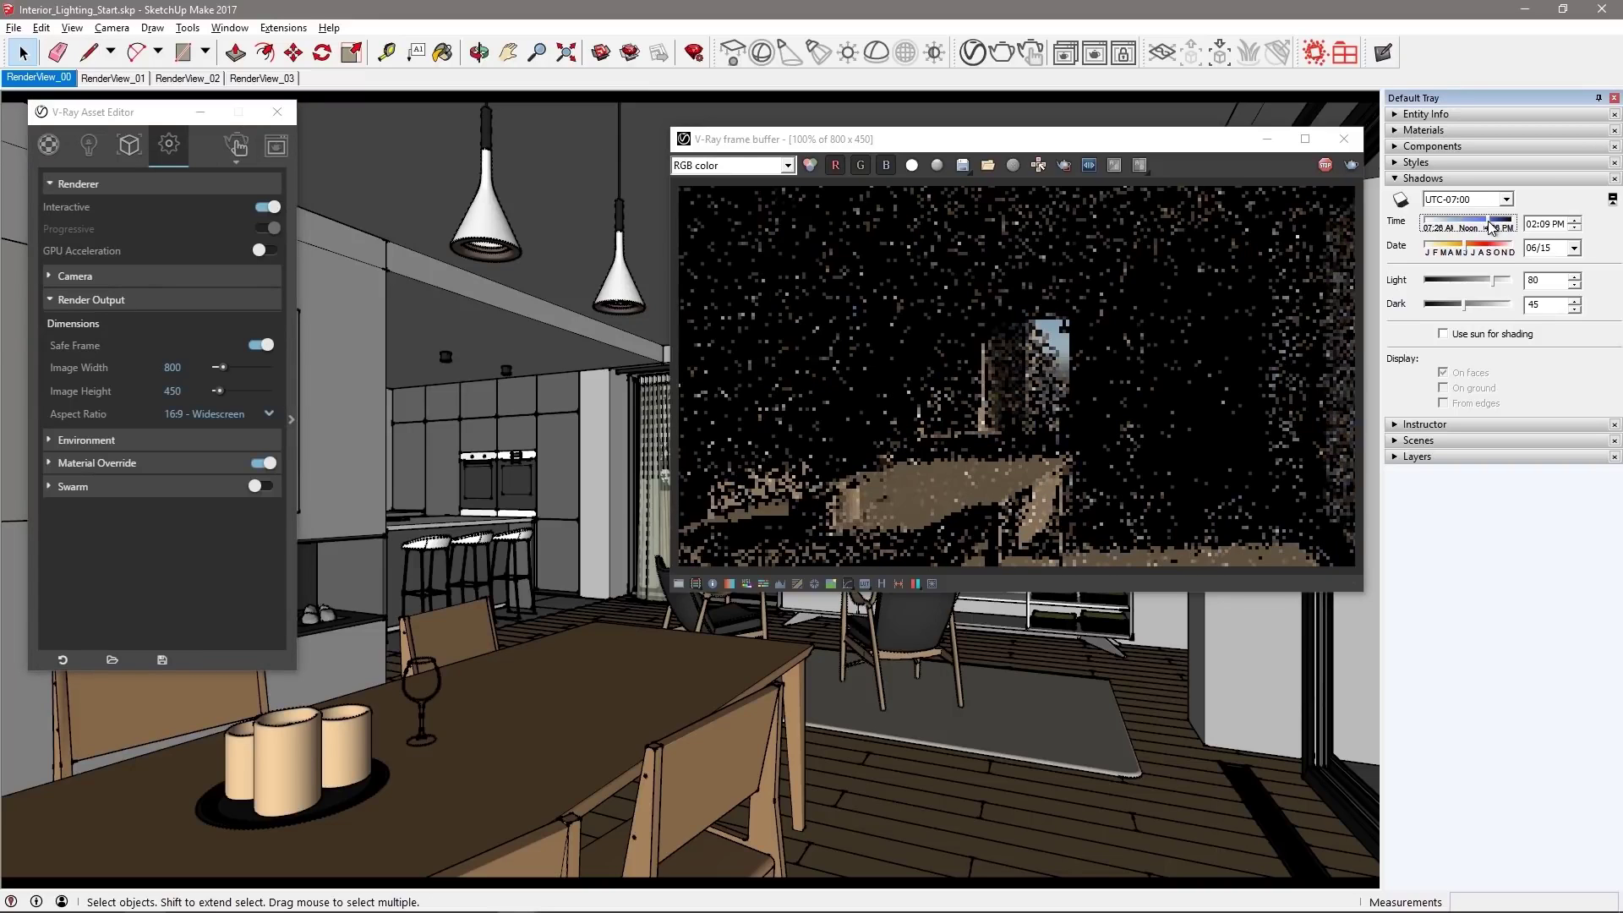
{"action": "left_click", "coordinate": [1499, 251]}
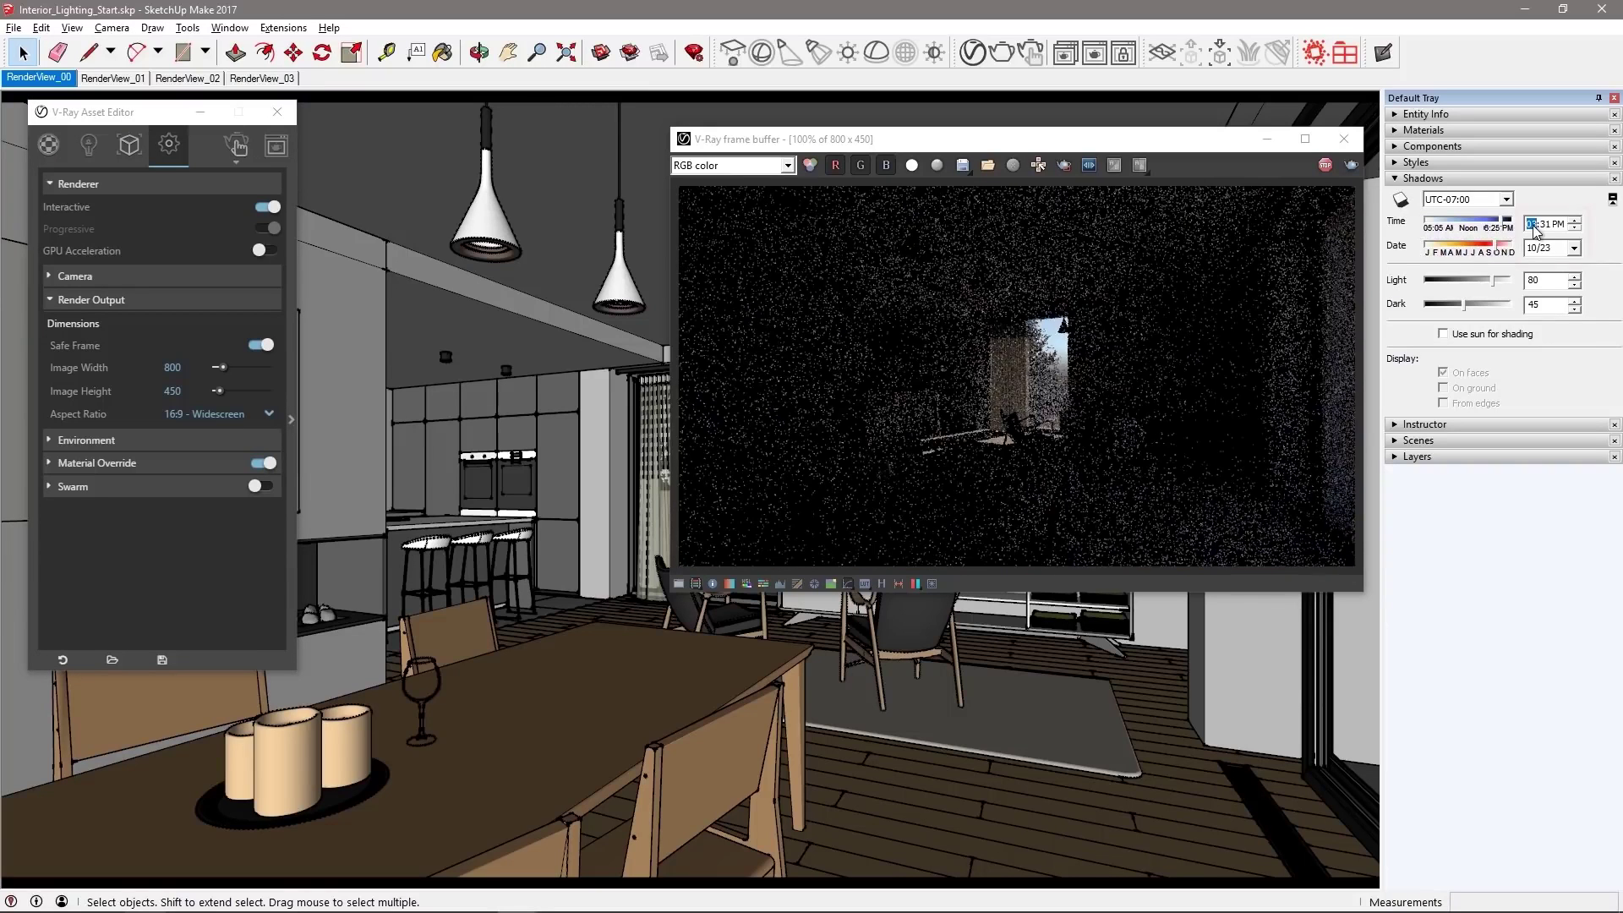
{"action": "left_click", "coordinate": [1545, 249]}
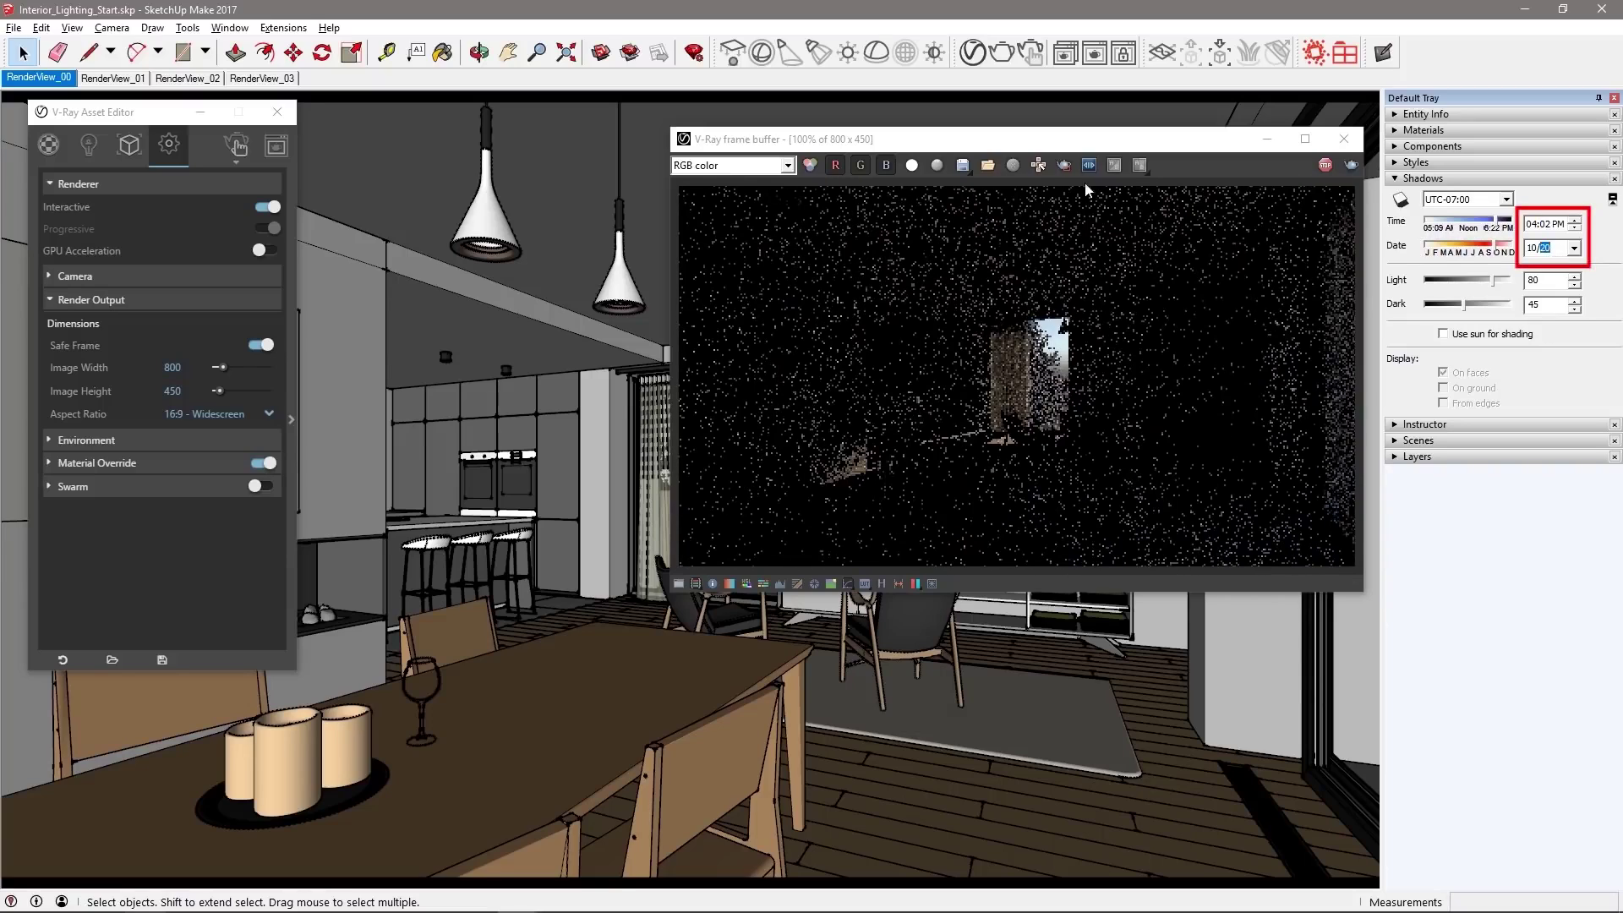
Lower the camera Exposure Value from 14 to 9
{"action": "left_click", "coordinate": [1062, 165]}
{"action": "left_click", "coordinate": [1063, 166]}
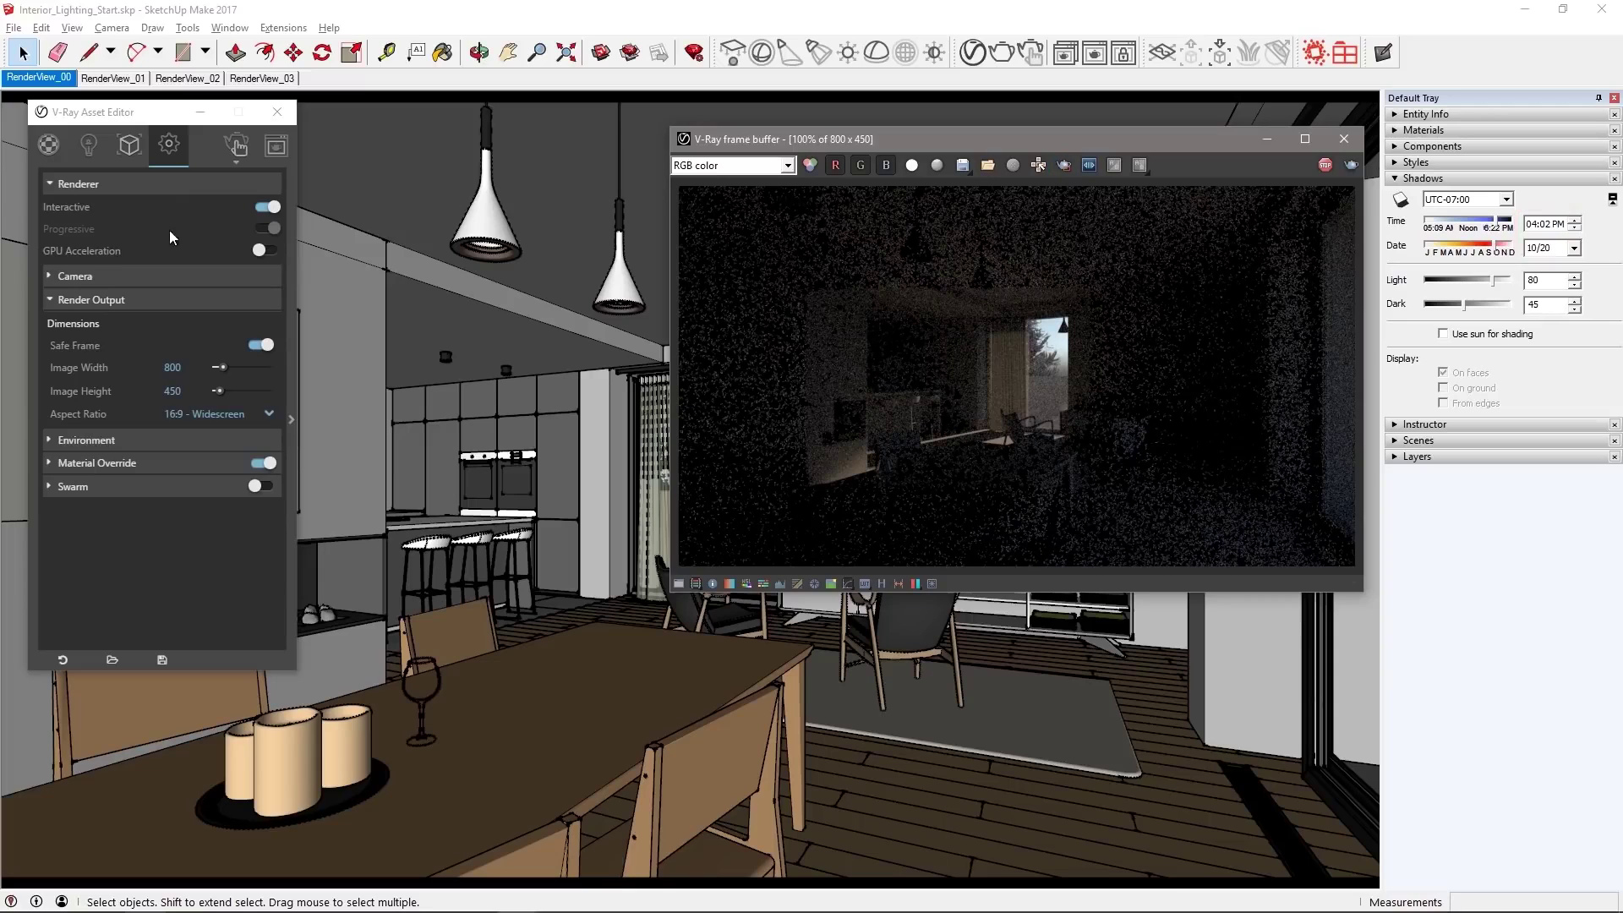
{"action": "left_click", "coordinate": [50, 278]}
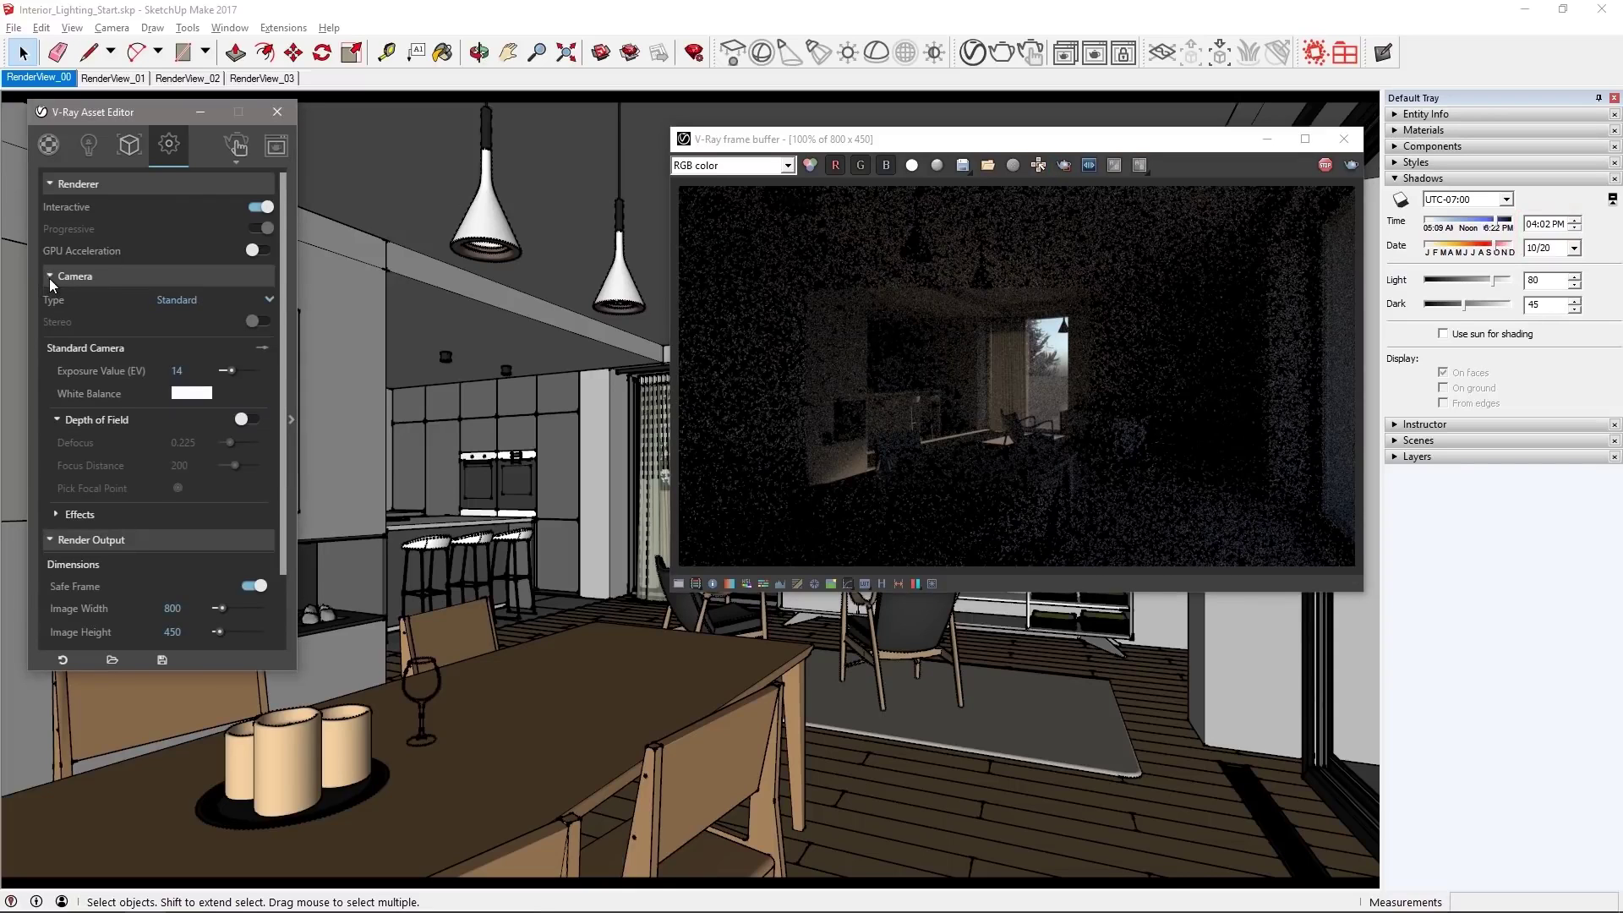
{"action": "left_click", "coordinate": [240, 370]}
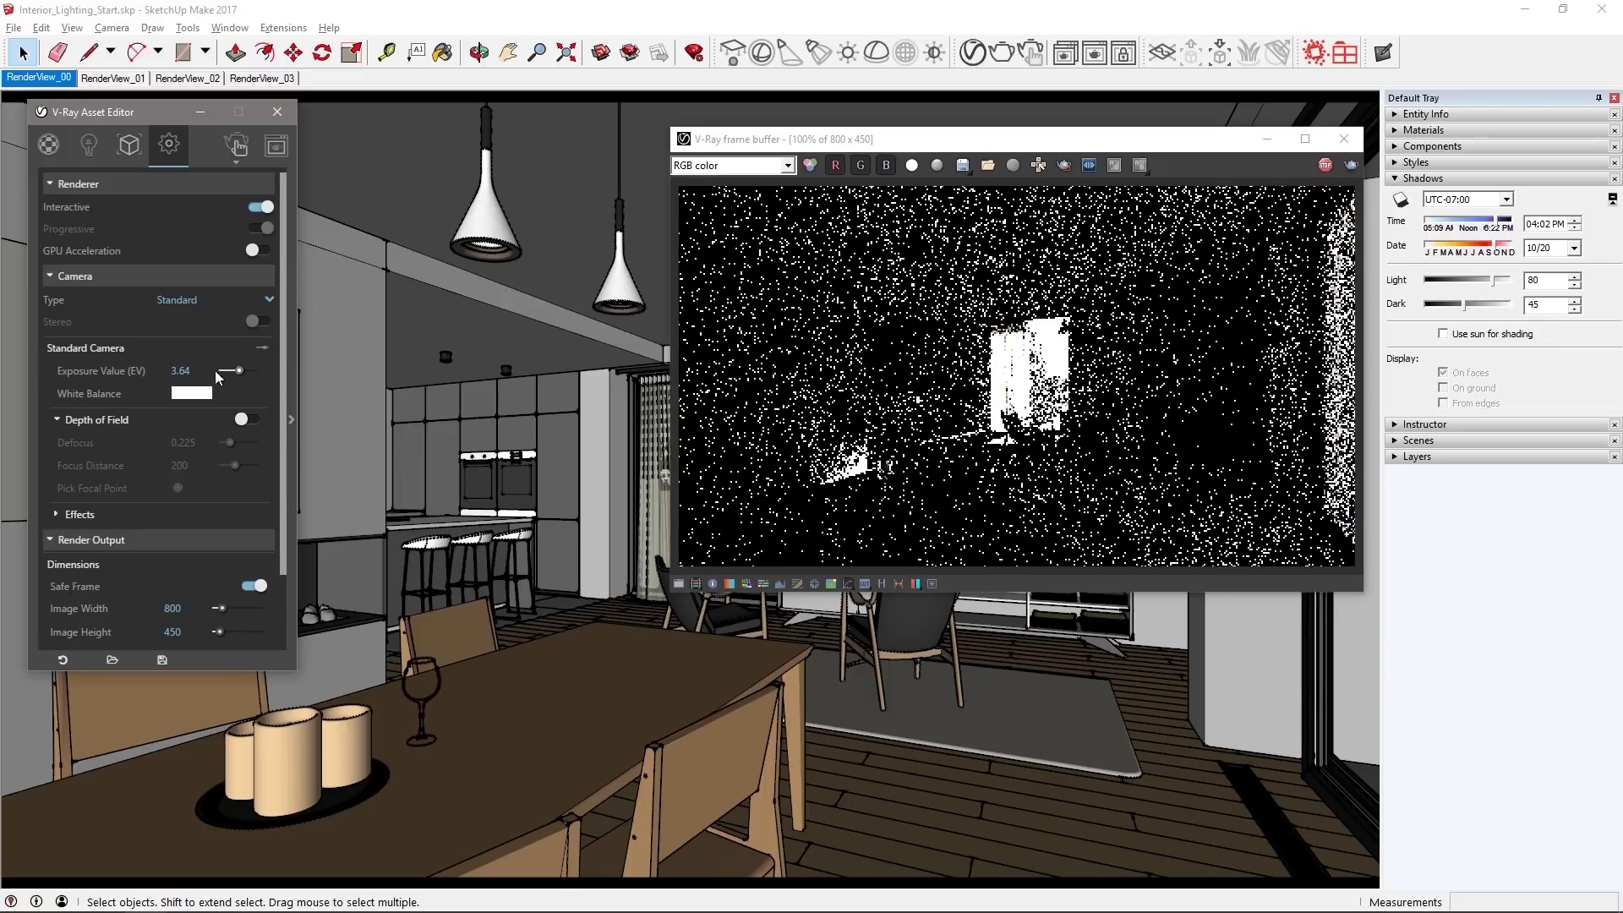
{"action": "left_click", "coordinate": [181, 371]}
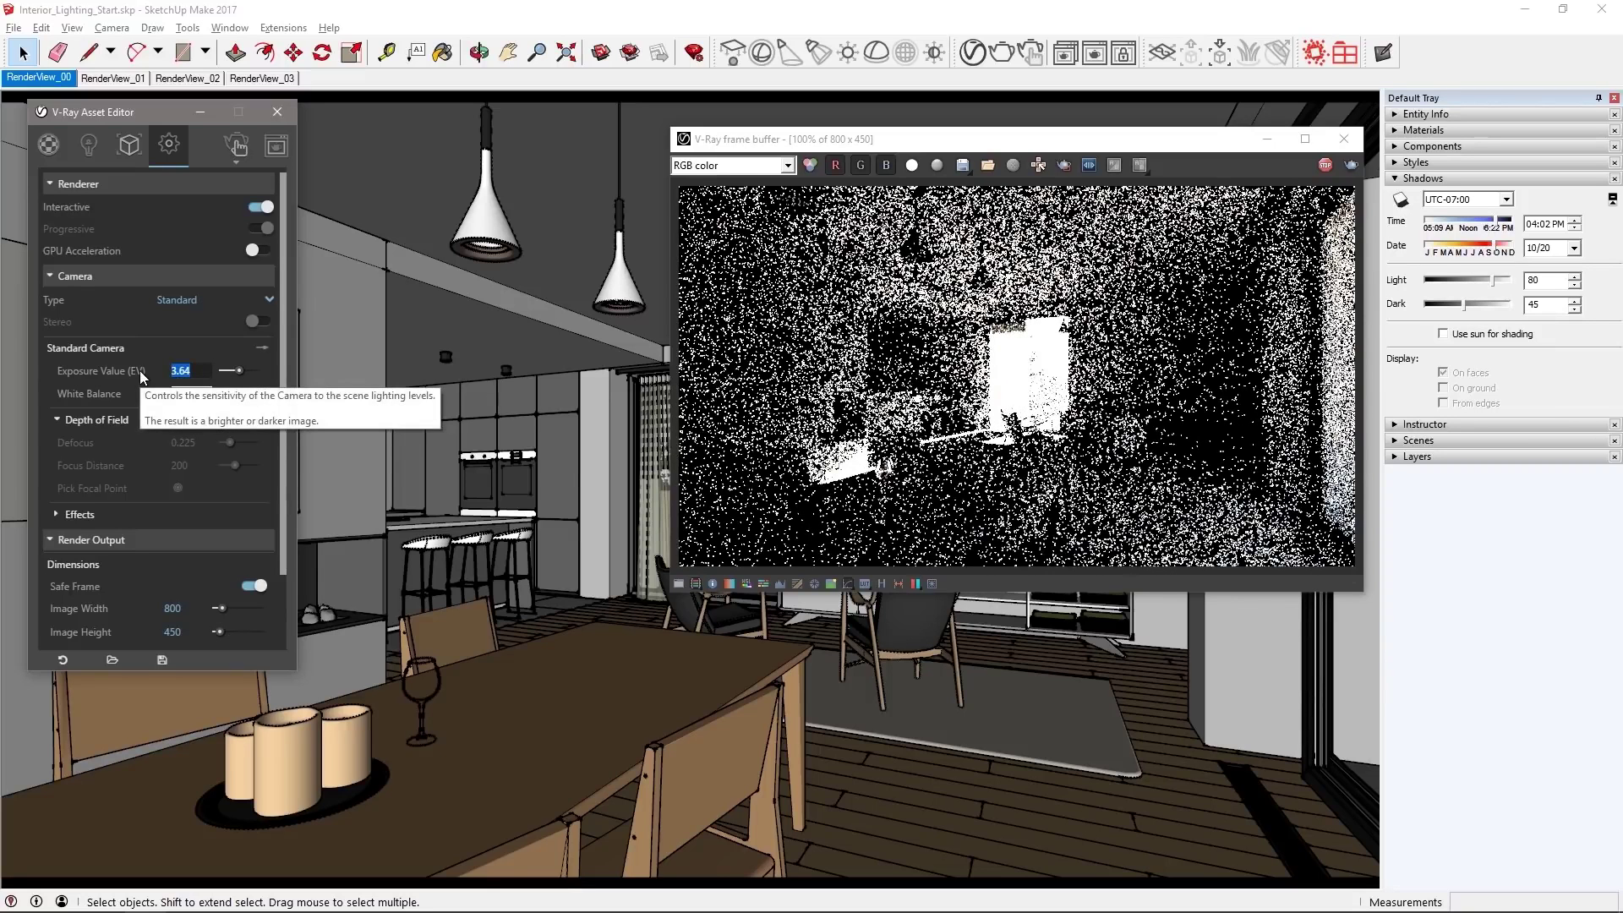
{"action": "type", "text": "9"}
{"action": "key", "text": "Return"}
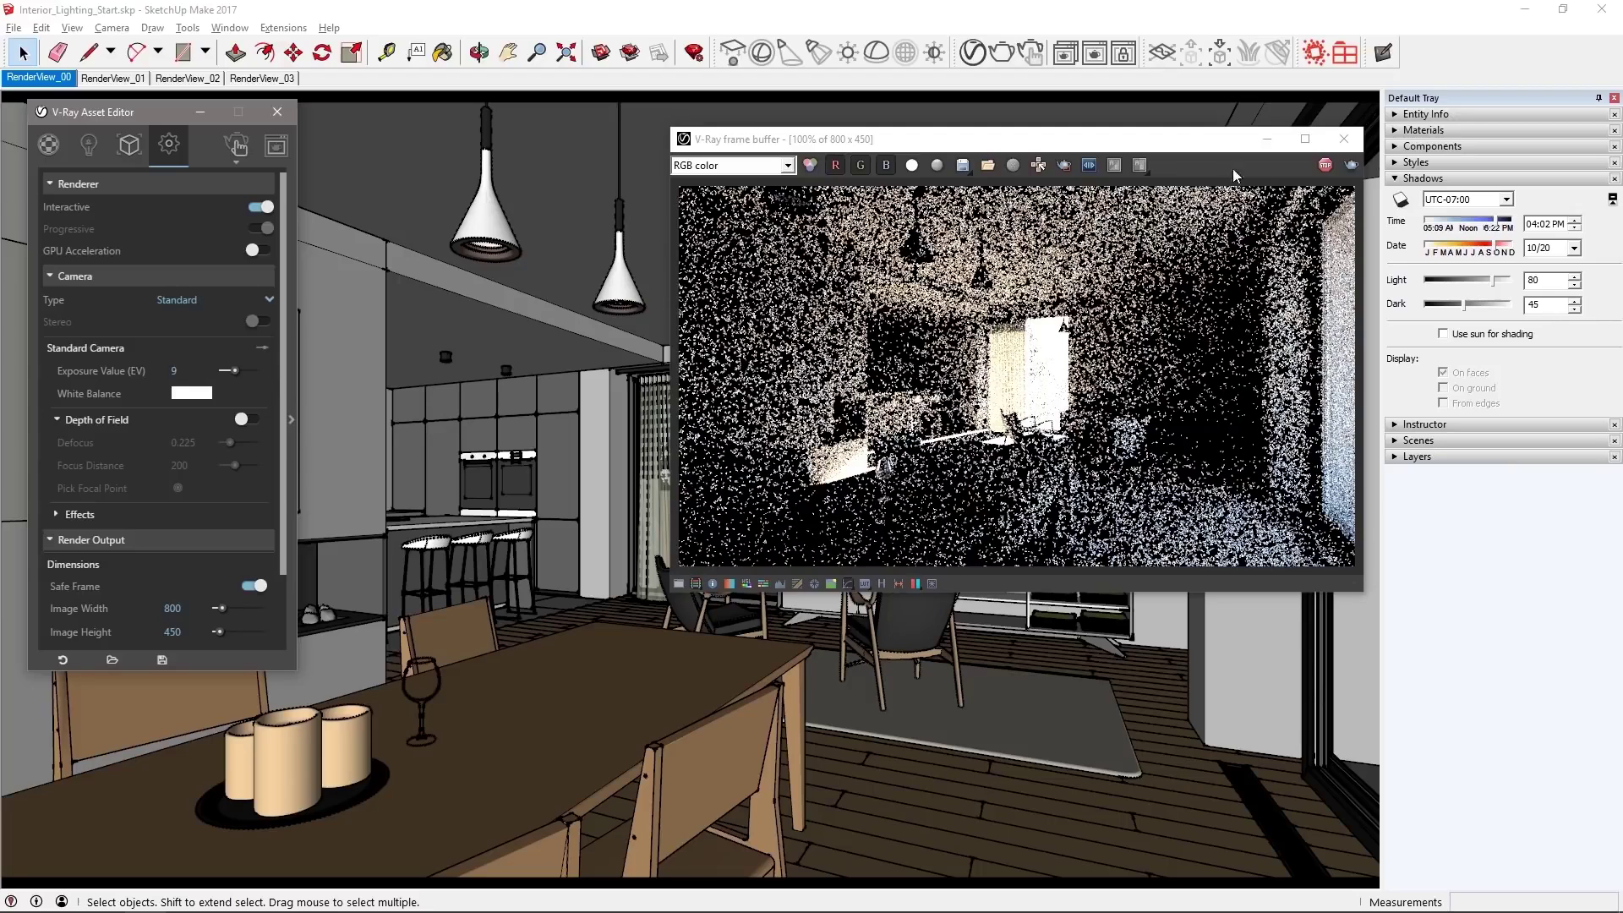
Stop the render and draw a V-Ray rectangle light over the window opening
{"action": "left_click", "coordinate": [1325, 166]}
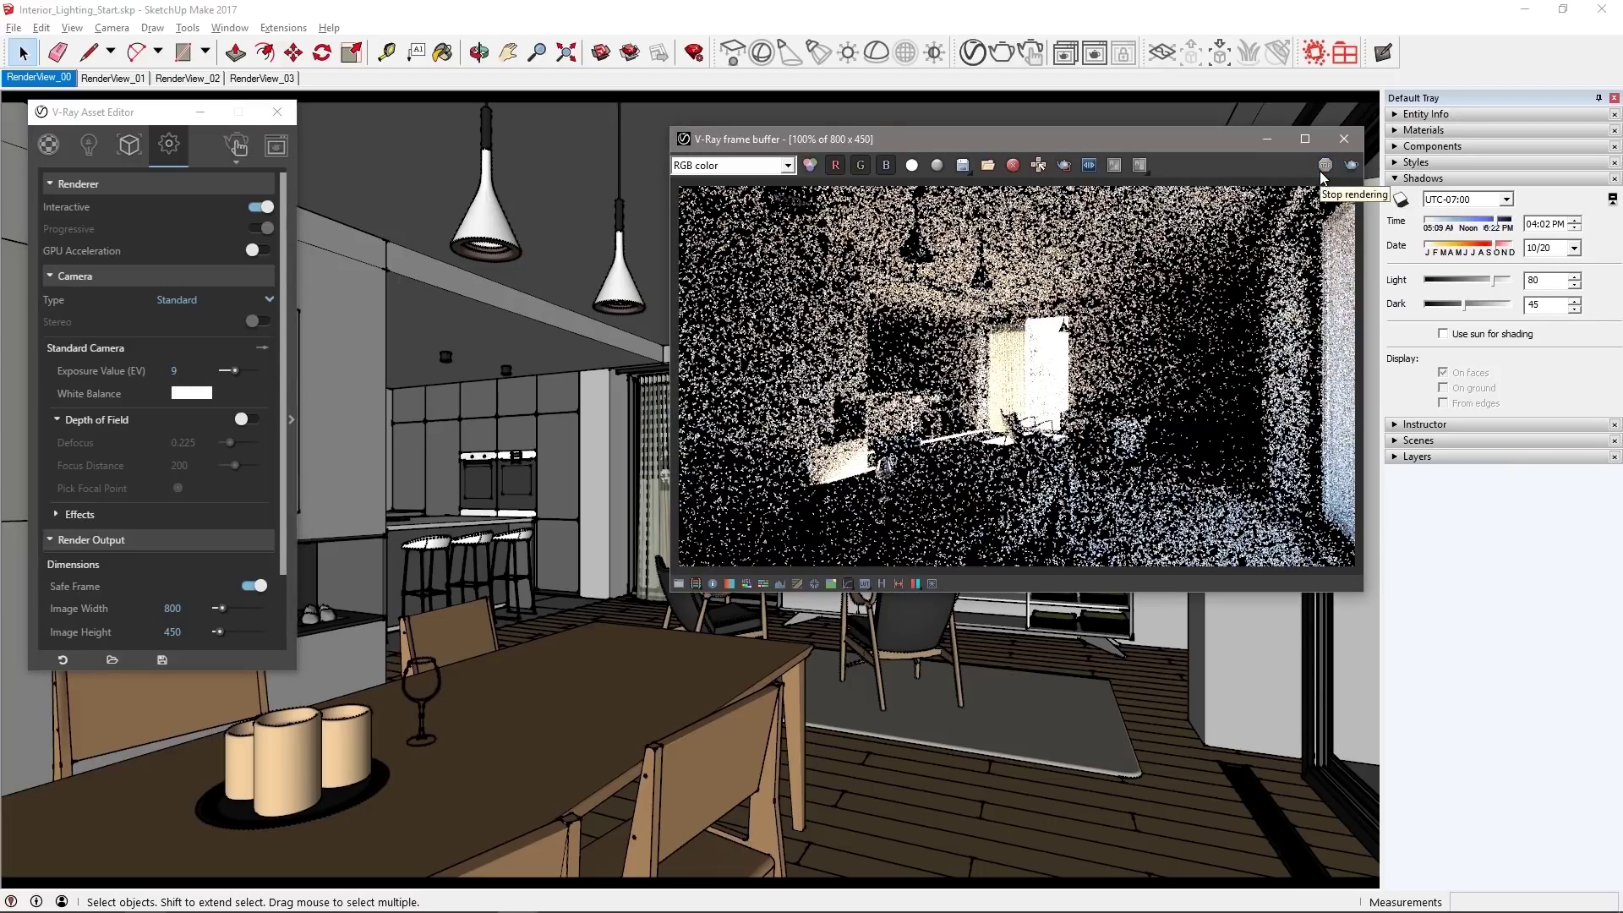
{"action": "left_click", "coordinate": [1342, 142]}
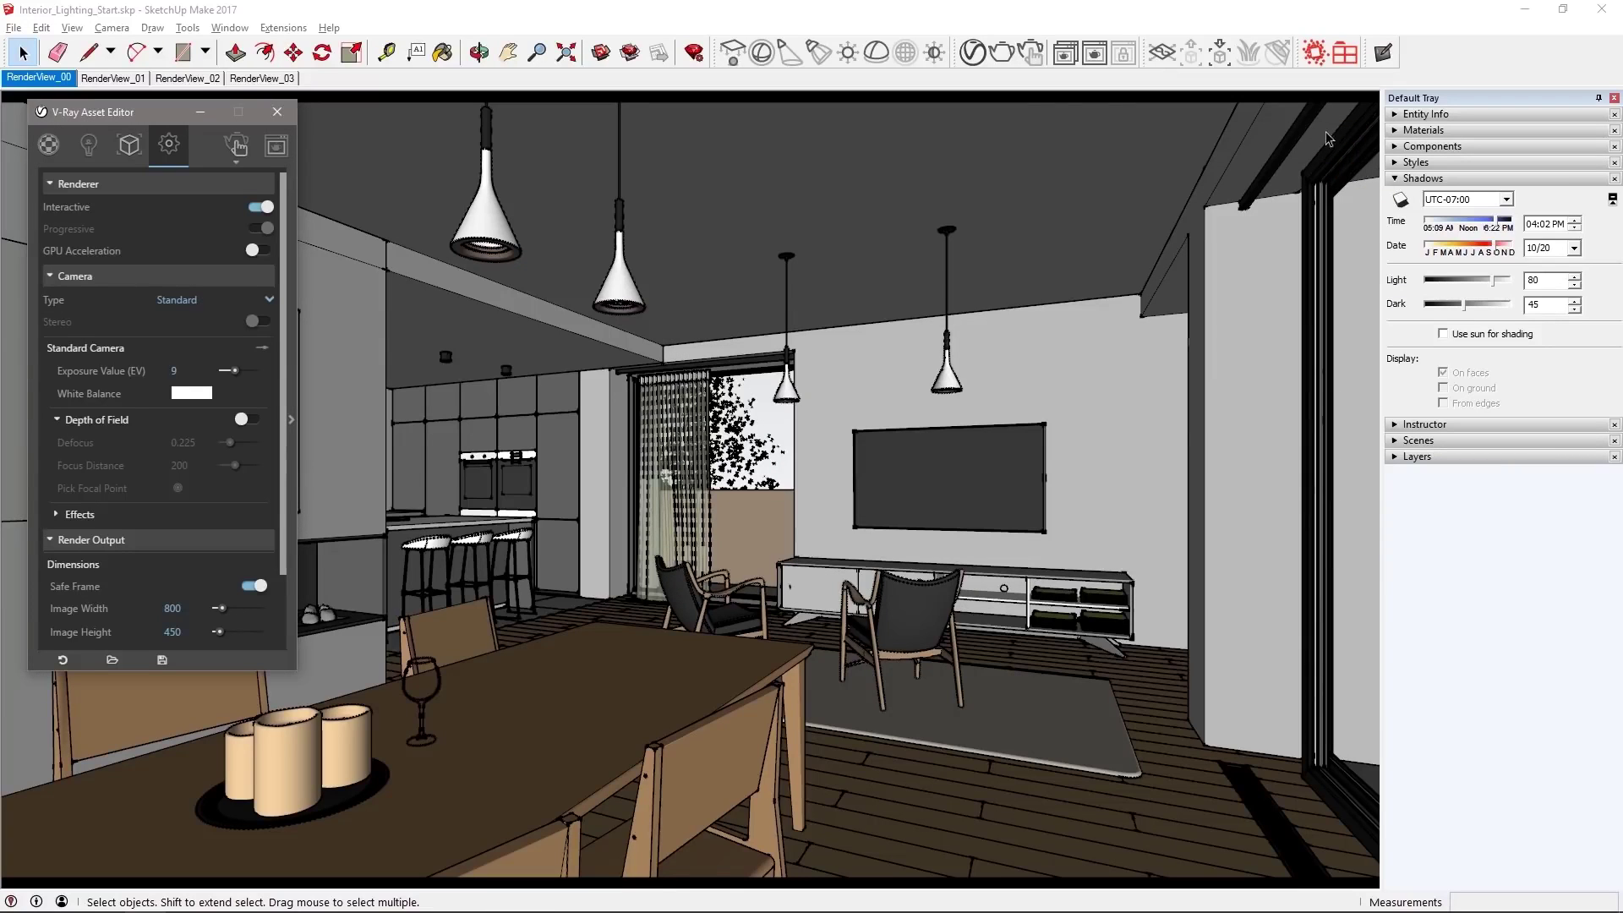
{"action": "left_click", "coordinate": [734, 59]}
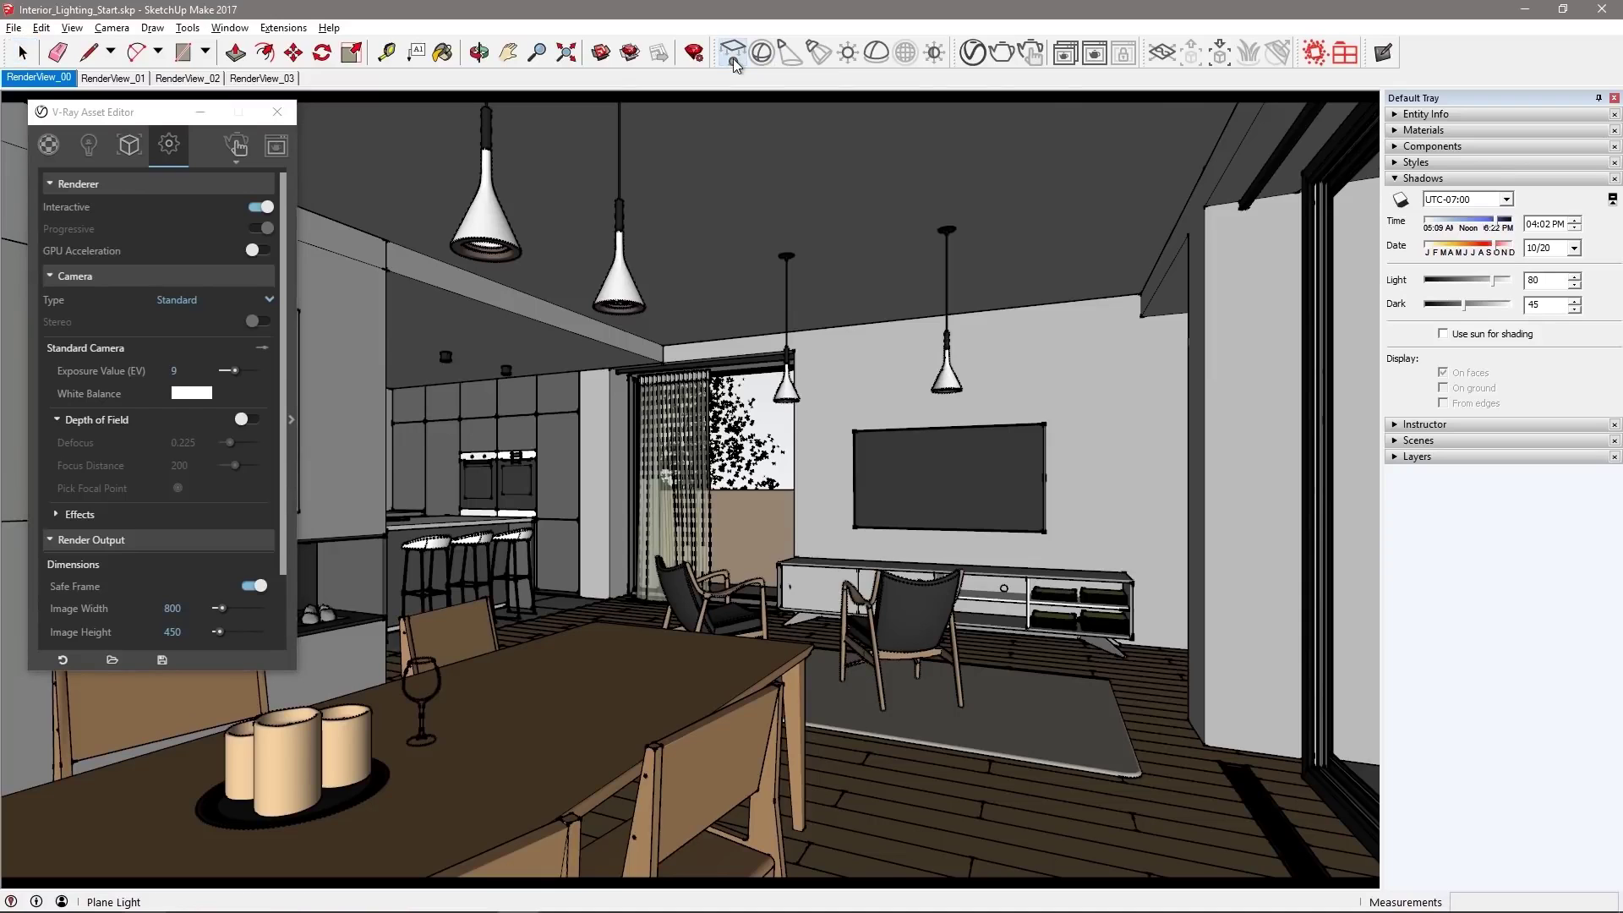
{"action": "left_click", "coordinate": [818, 344]}
{"action": "left_click", "coordinate": [1008, 553]}
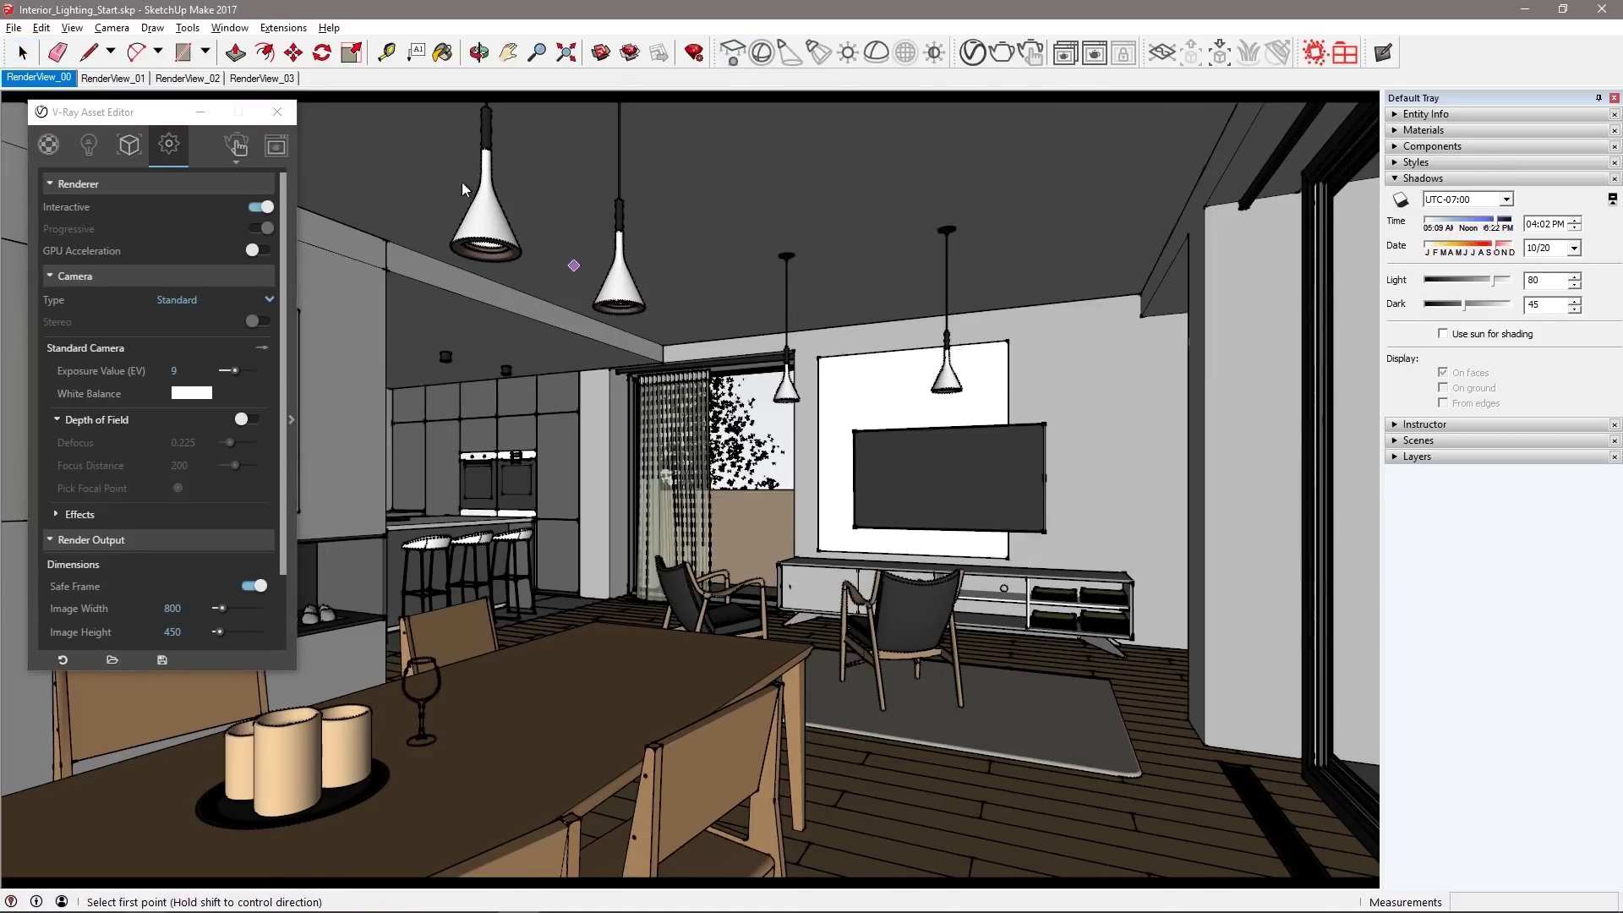
{"action": "left_click", "coordinate": [871, 383]}
{"action": "left_click", "coordinate": [823, 378]}
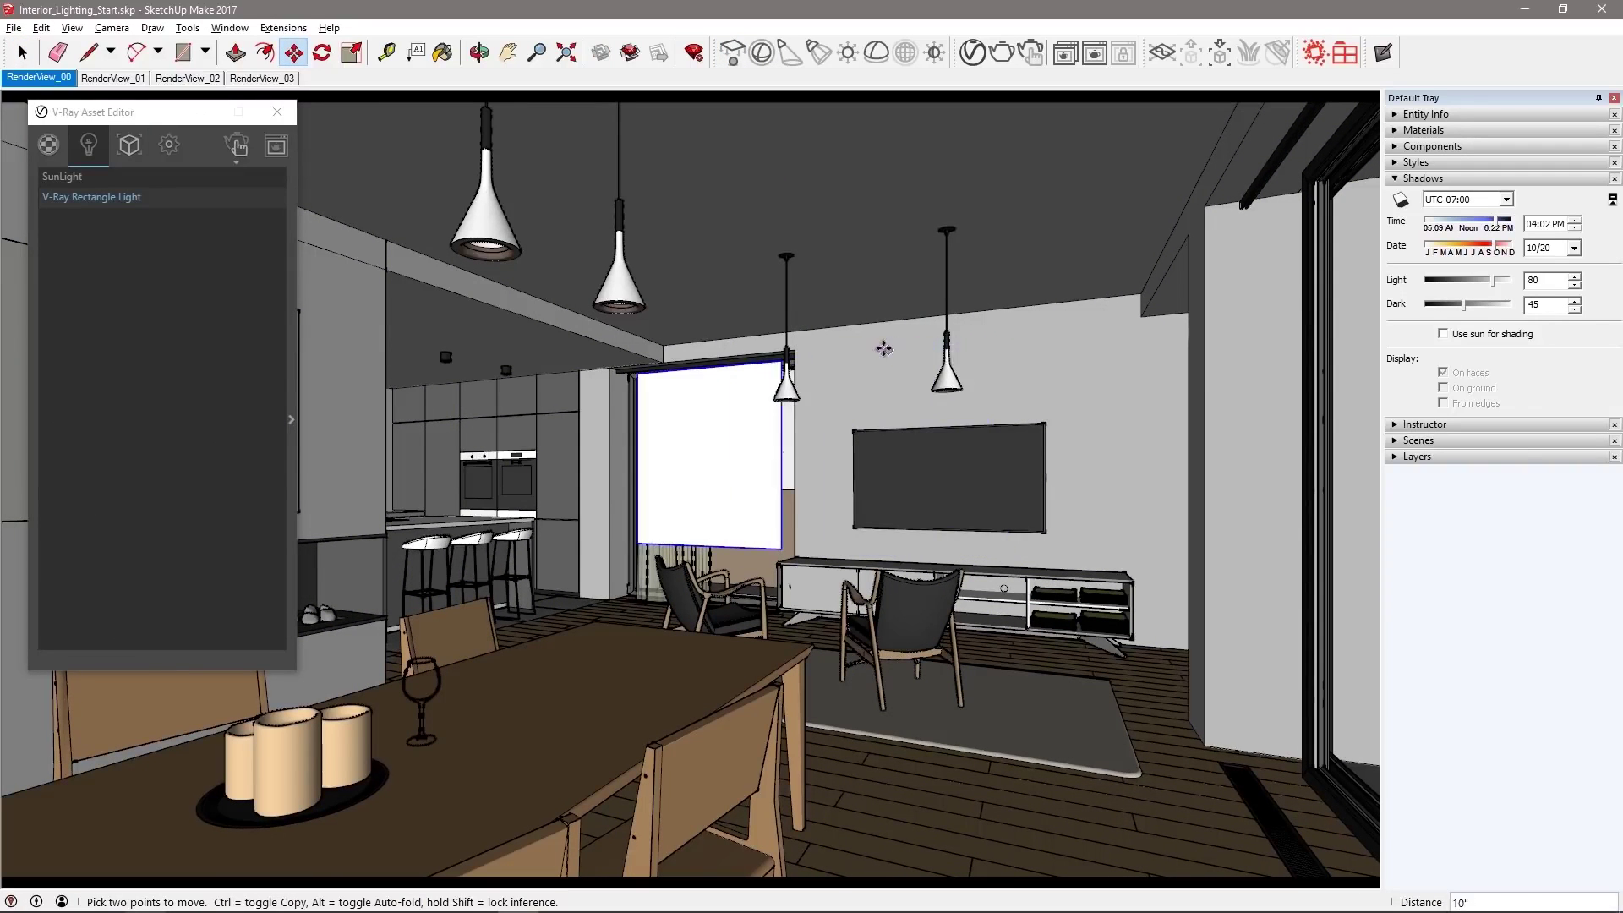
{"action": "key", "text": "s"}
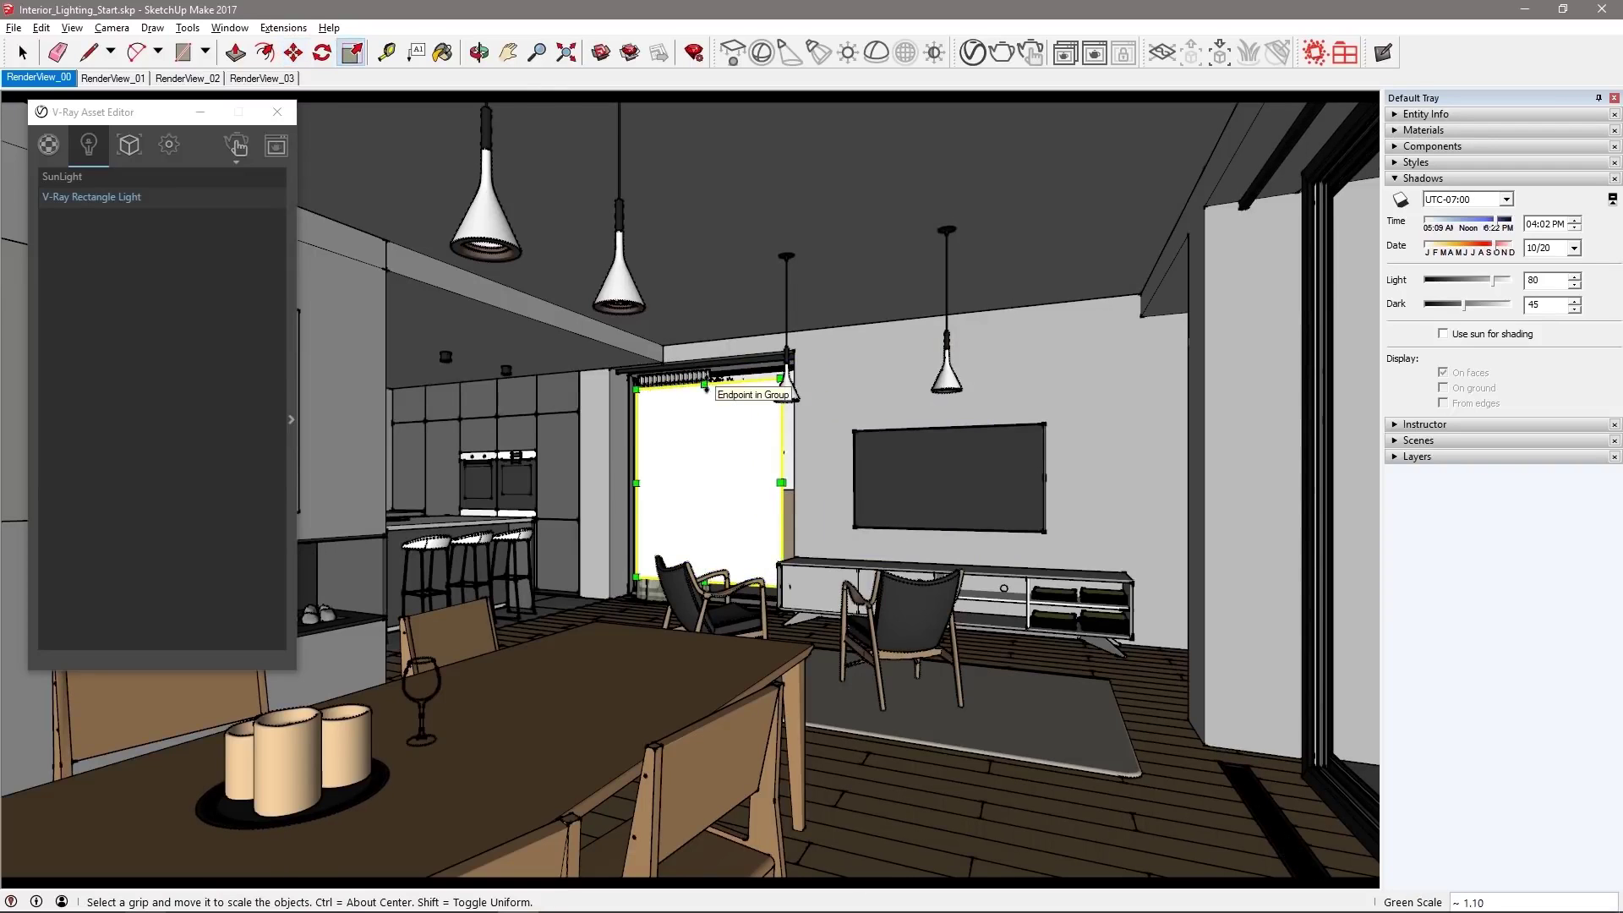
{"action": "left_click", "coordinate": [21, 52]}
{"action": "left_click", "coordinate": [948, 407]}
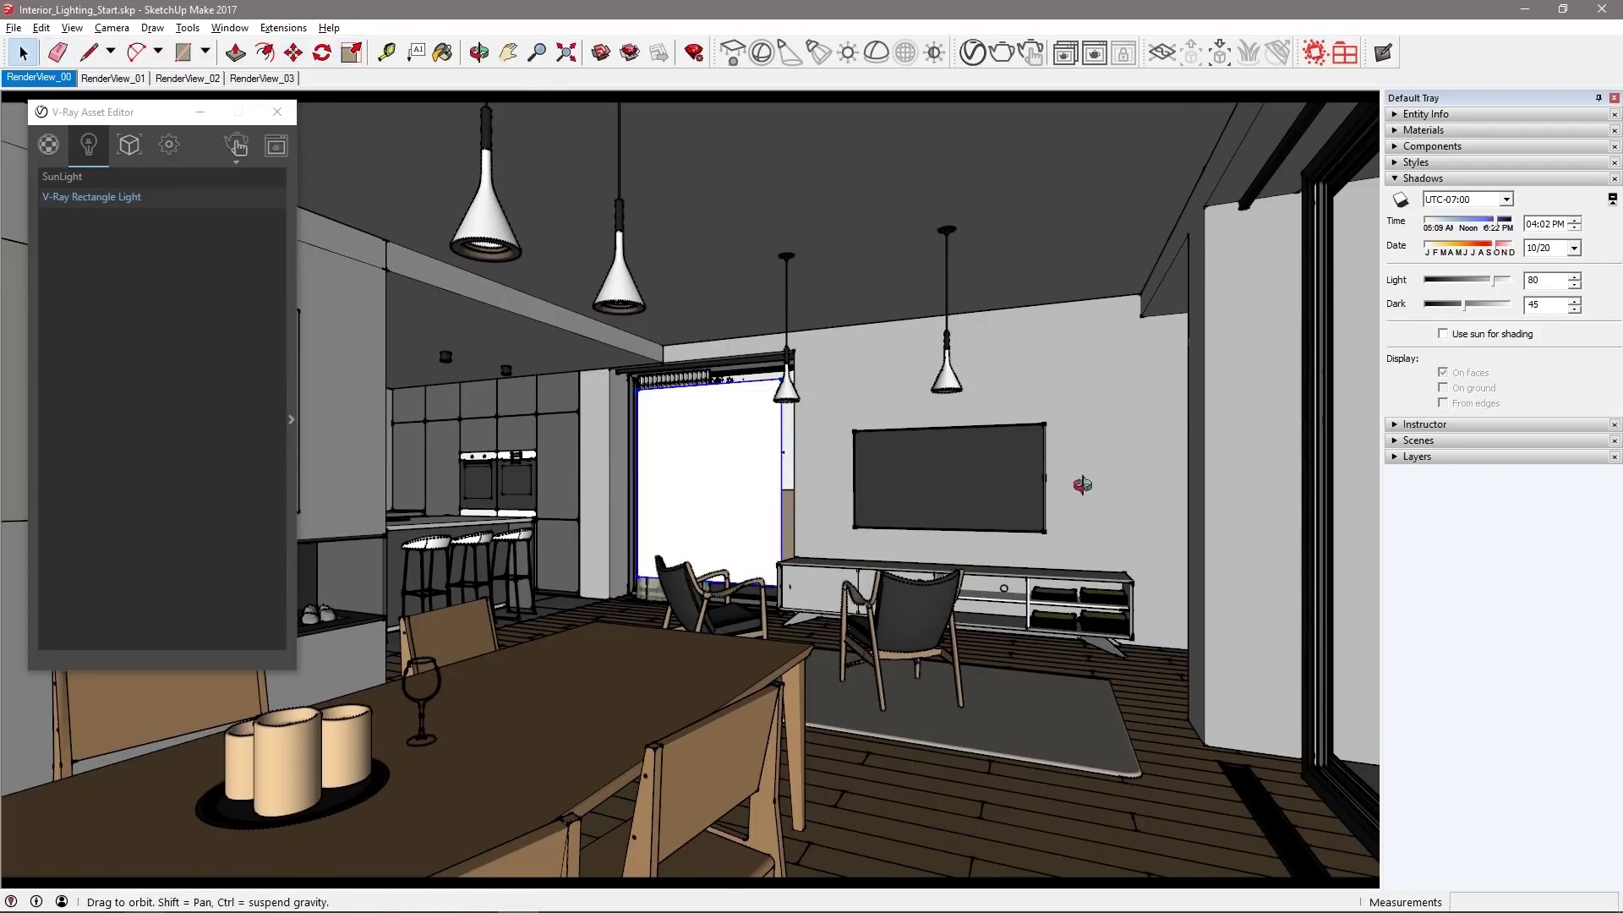
{"action": "scroll", "coordinate": [652, 276], "scroll_direction": "up", "scroll_amount": 5}
Orbit out and copy the rectangle light to a spot beside the door
{"action": "left_click", "coordinate": [567, 52]}
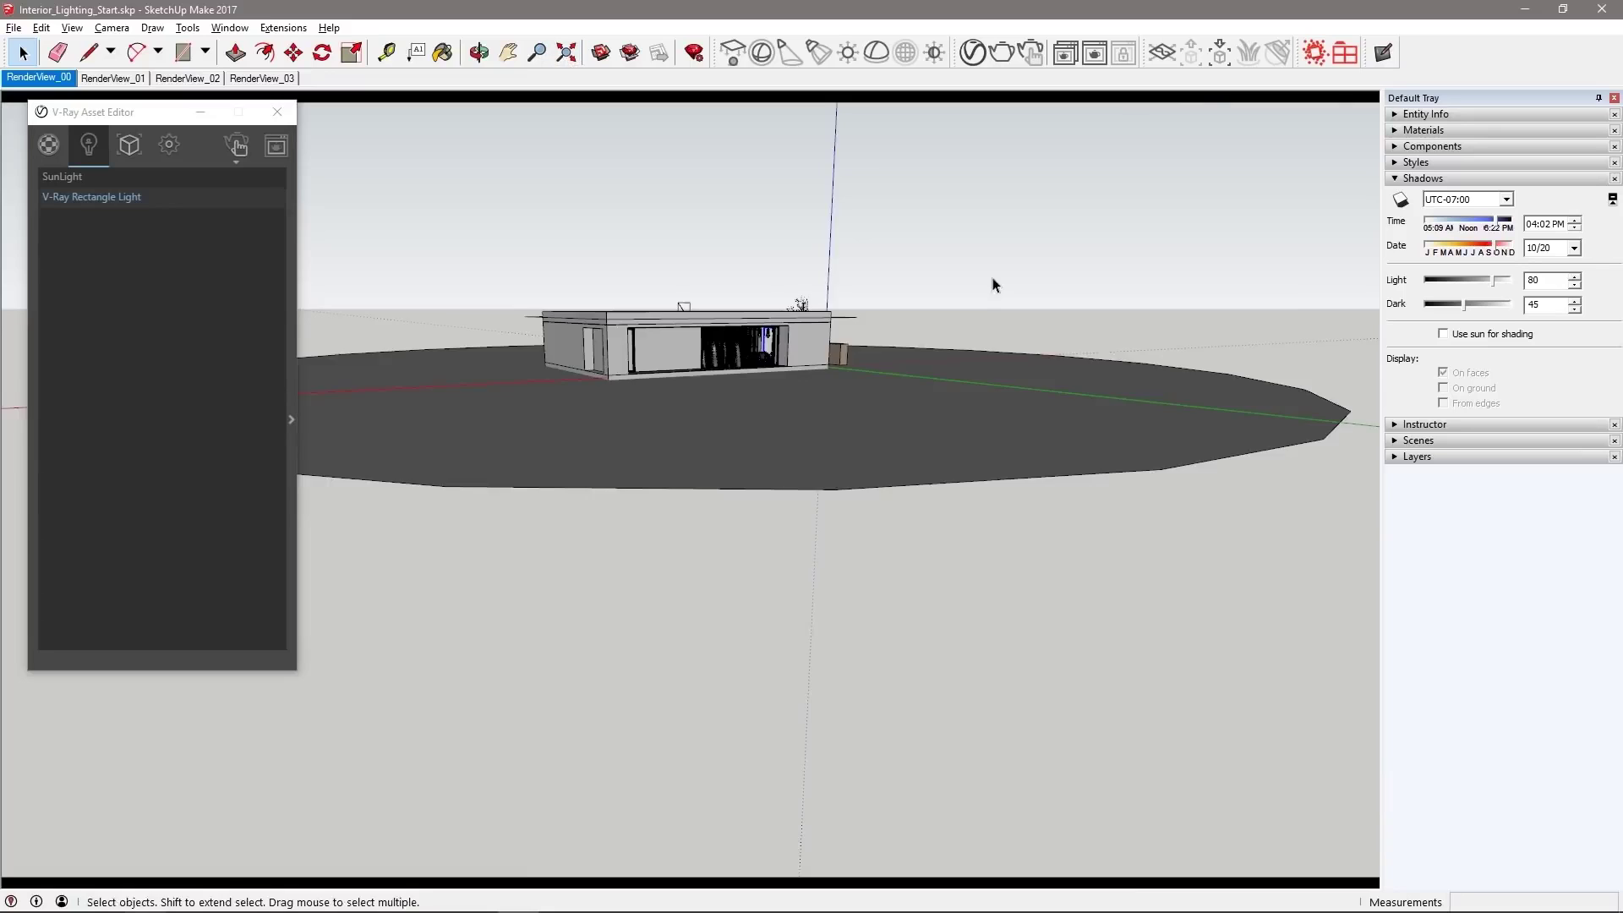
{"action": "scroll", "coordinate": [895, 282], "scroll_direction": "up", "scroll_amount": 3}
{"action": "mouse_move", "coordinate": [895, 283]}
{"action": "middle_mouse_down"}
{"action": "mouse_move", "coordinate": [942, 325]}
{"action": "mouse_move", "coordinate": [939, 381]}
{"action": "middle_mouse_up"}
{"action": "key", "text": "m"}
{"action": "key", "text": "ctrl"}
{"action": "left_click", "coordinate": [930, 483]}
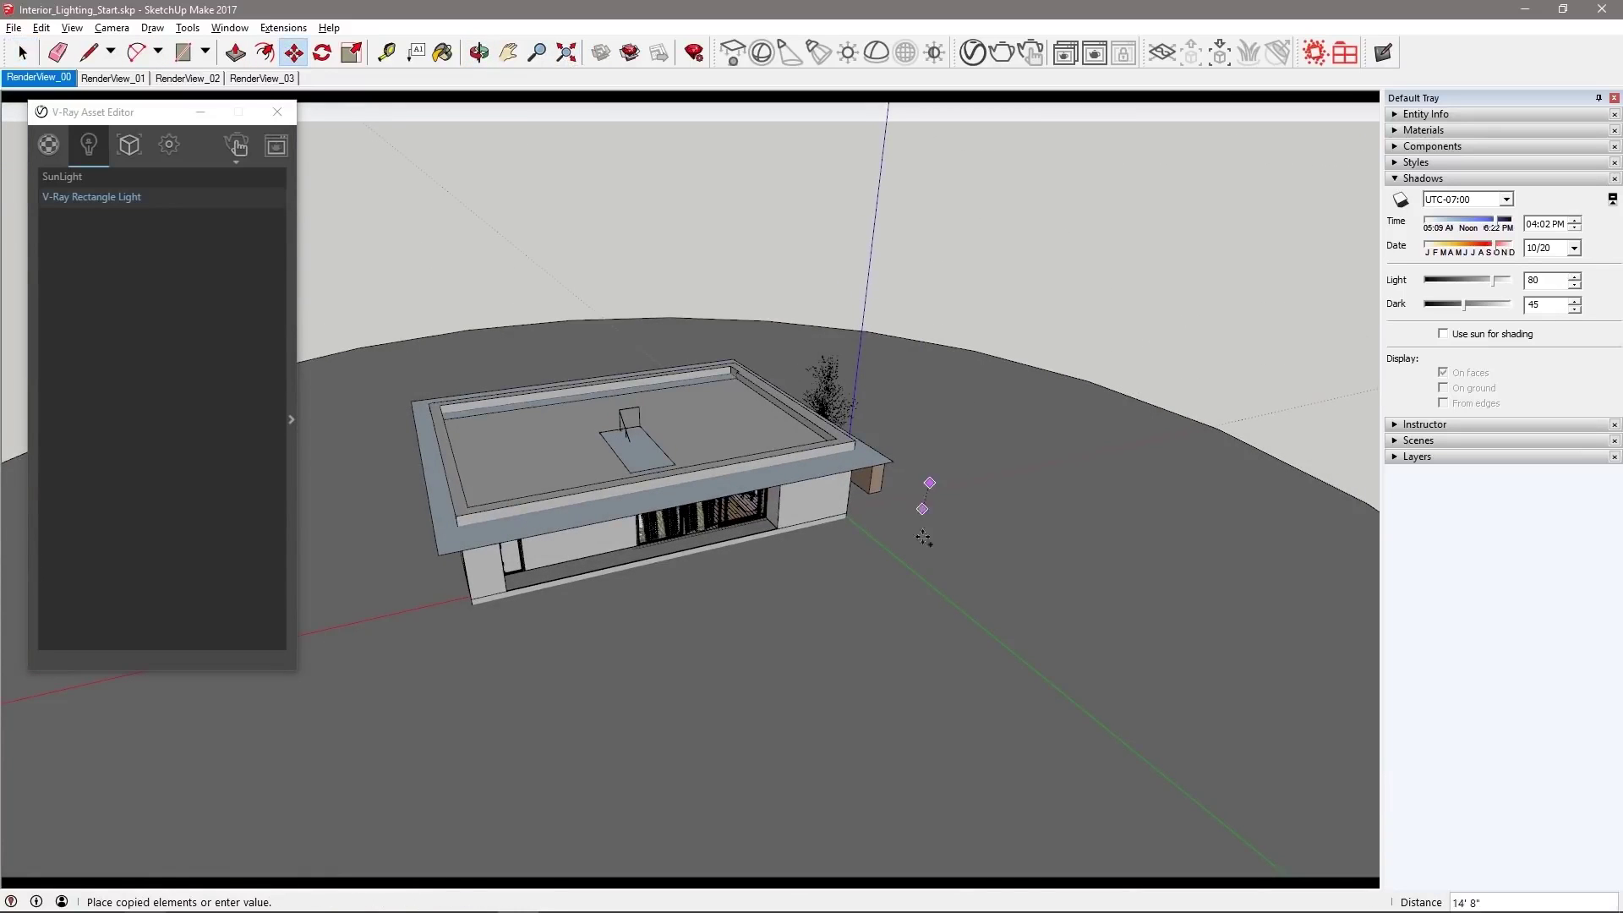
{"action": "left_click", "coordinate": [951, 555]}
{"action": "scroll", "coordinate": [768, 542], "scroll_direction": "up", "scroll_amount": 3}
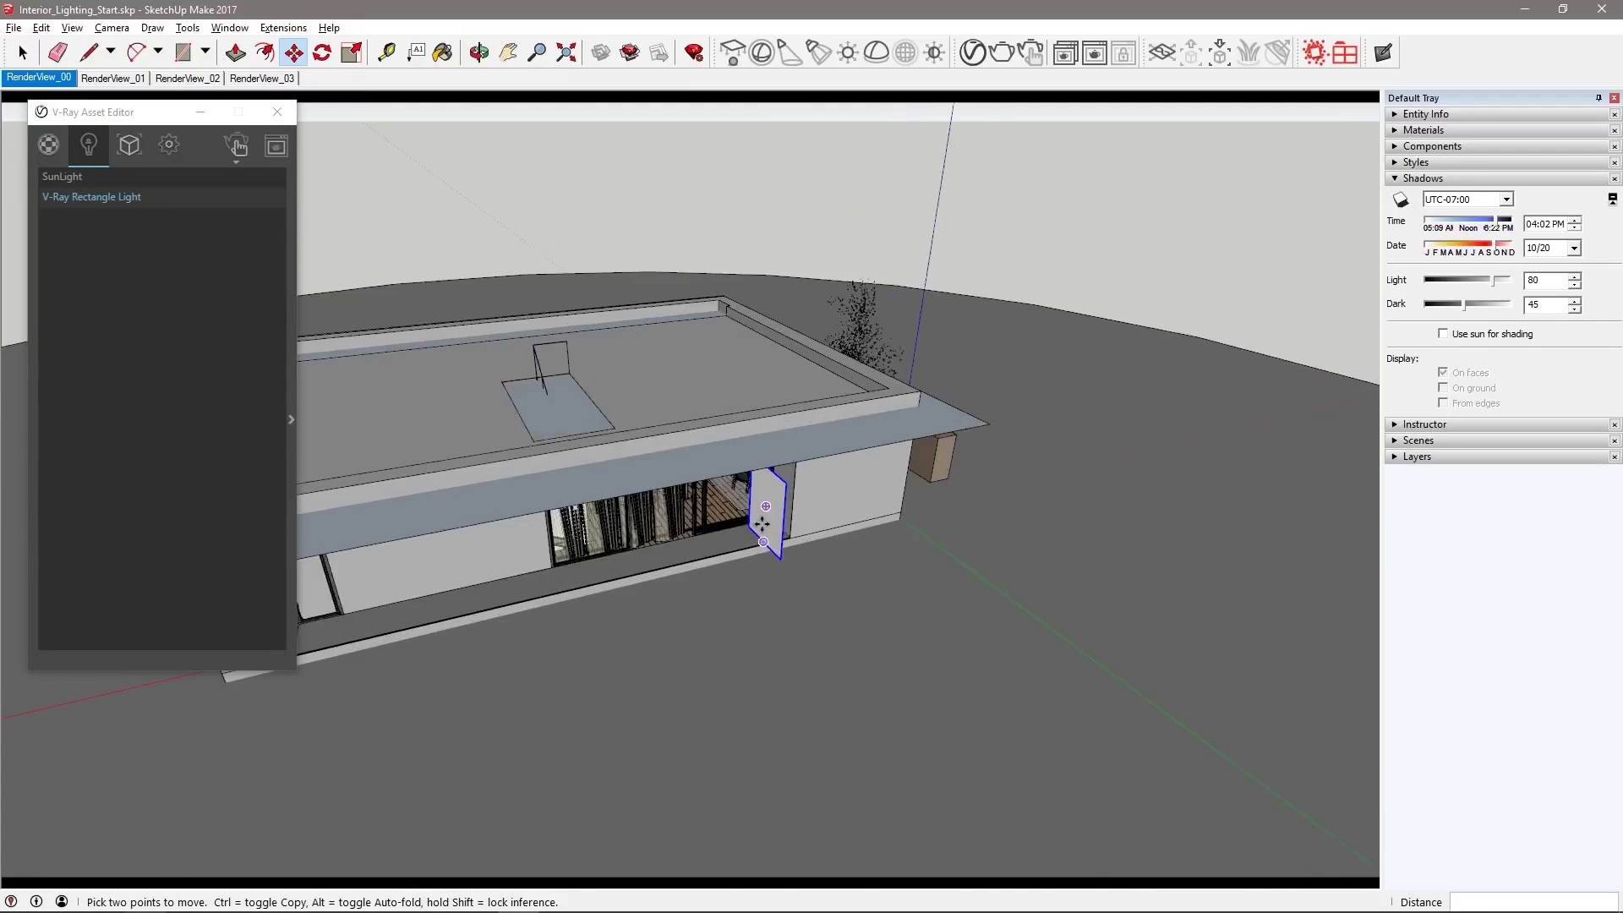
{"action": "scroll", "coordinate": [767, 506], "scroll_direction": "up", "scroll_amount": 2}
{"action": "scroll", "coordinate": [767, 504], "scroll_direction": "up", "scroll_amount": 2}
{"action": "middle_click_drag", "start_coordinate": [765, 504], "coordinate": [753, 389]}
Rotate the light to lie along the wall and move it into the door opening
{"action": "key", "text": "q"}
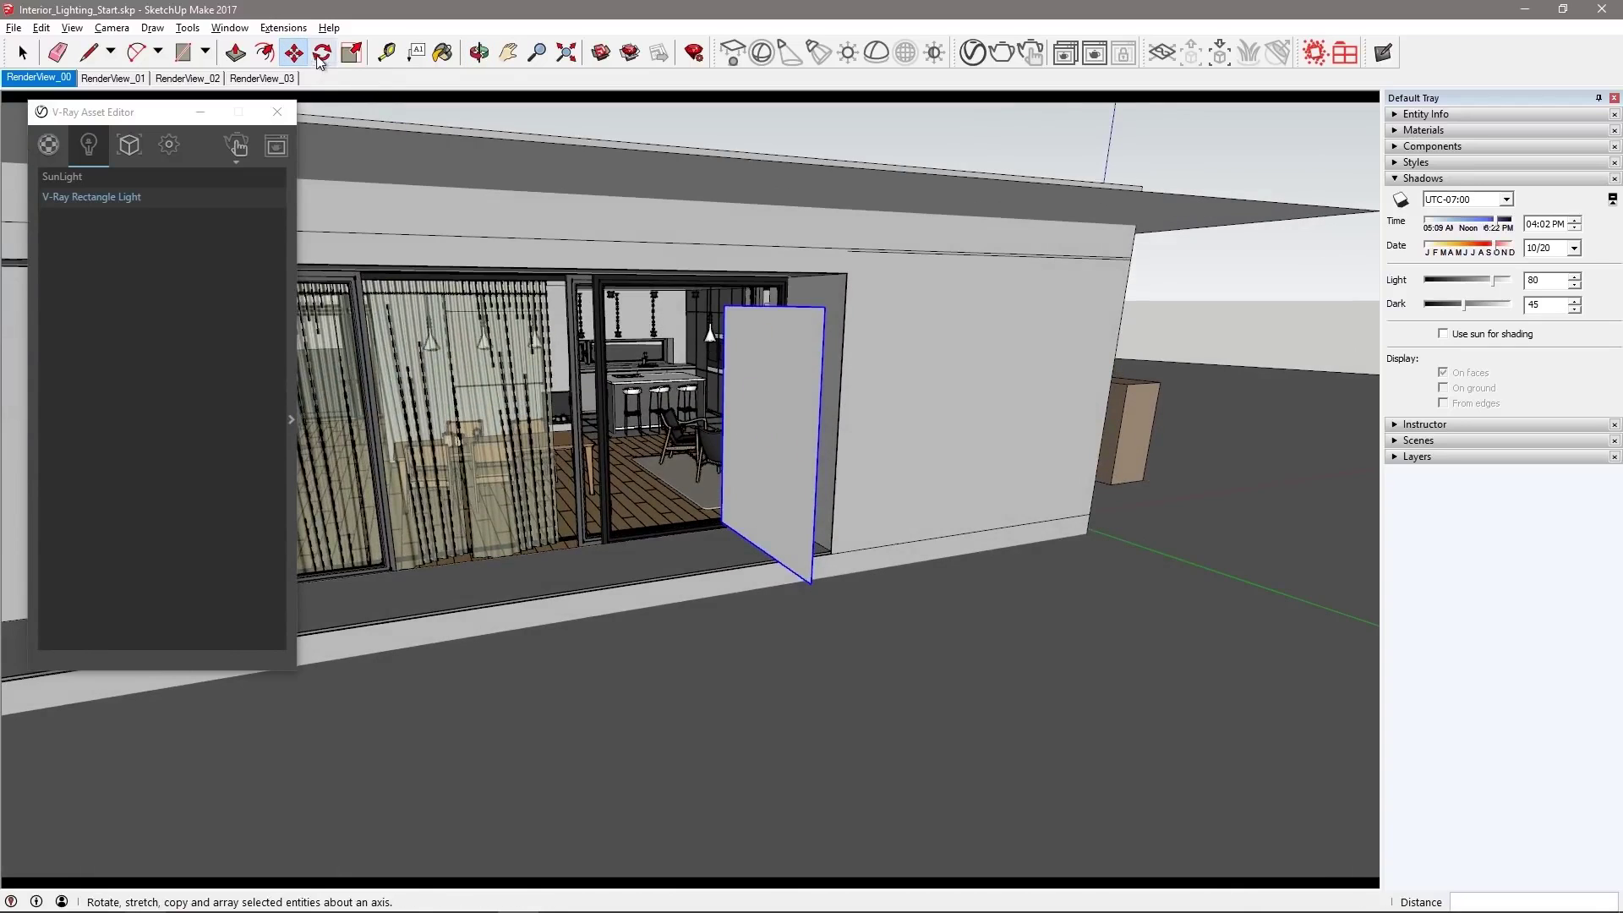
{"action": "left_click", "coordinate": [875, 653]}
{"action": "left_click", "coordinate": [840, 660]}
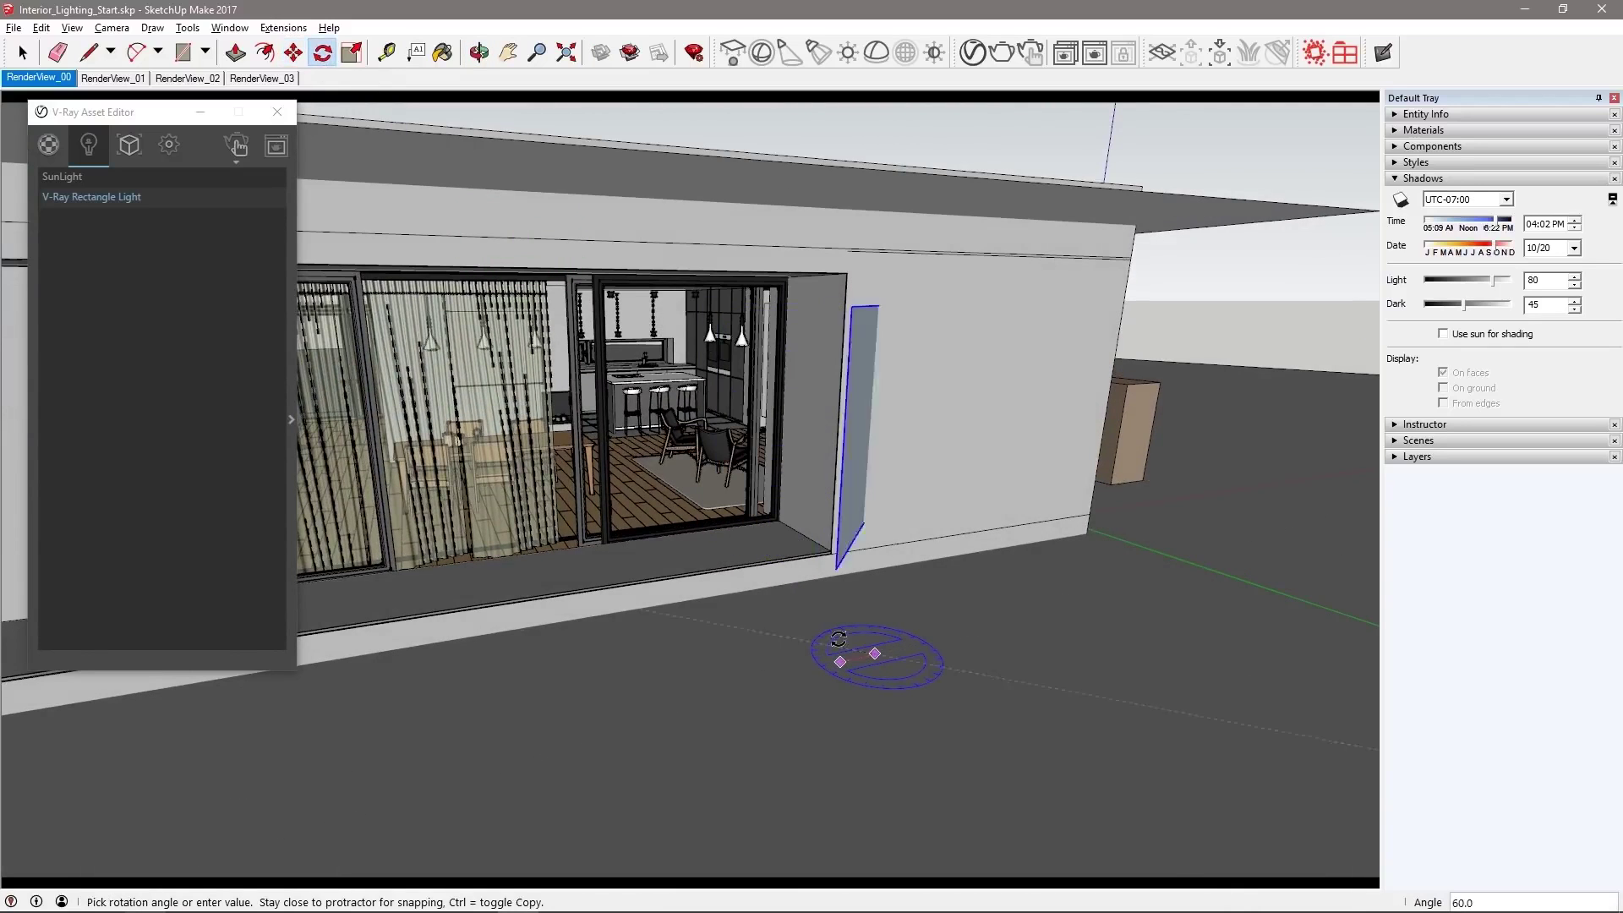
{"action": "left_click", "coordinate": [848, 632]}
{"action": "key", "text": "m"}
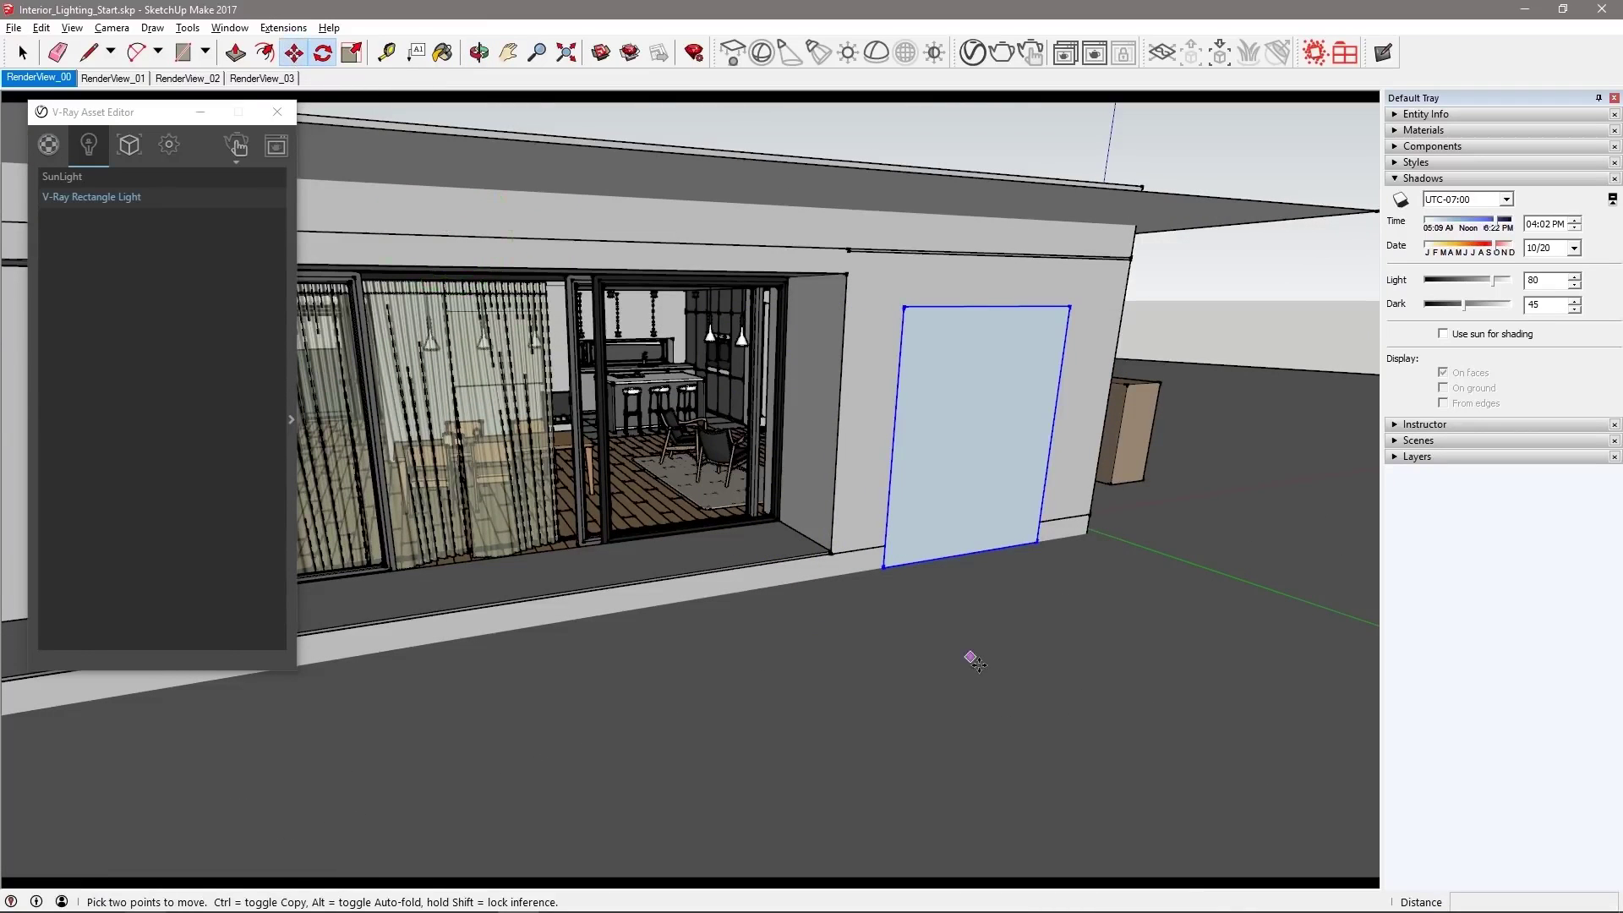
{"action": "left_click", "coordinate": [971, 655]}
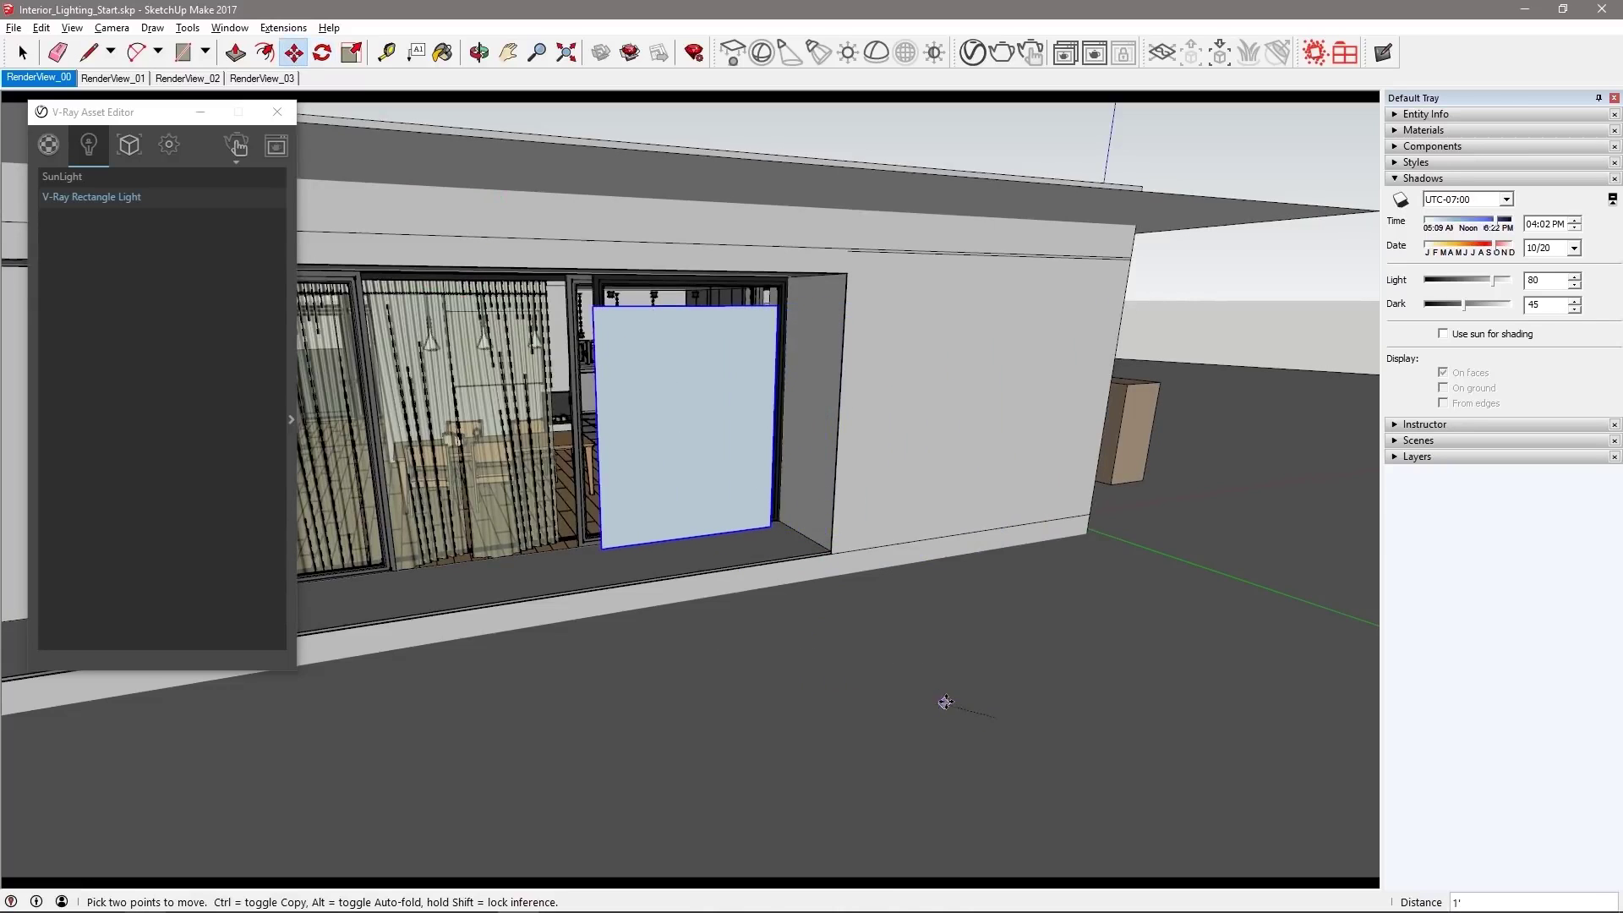
{"action": "left_click", "coordinate": [930, 687]}
{"action": "middle_click_drag", "start_coordinate": [924, 681], "coordinate": [888, 660]}
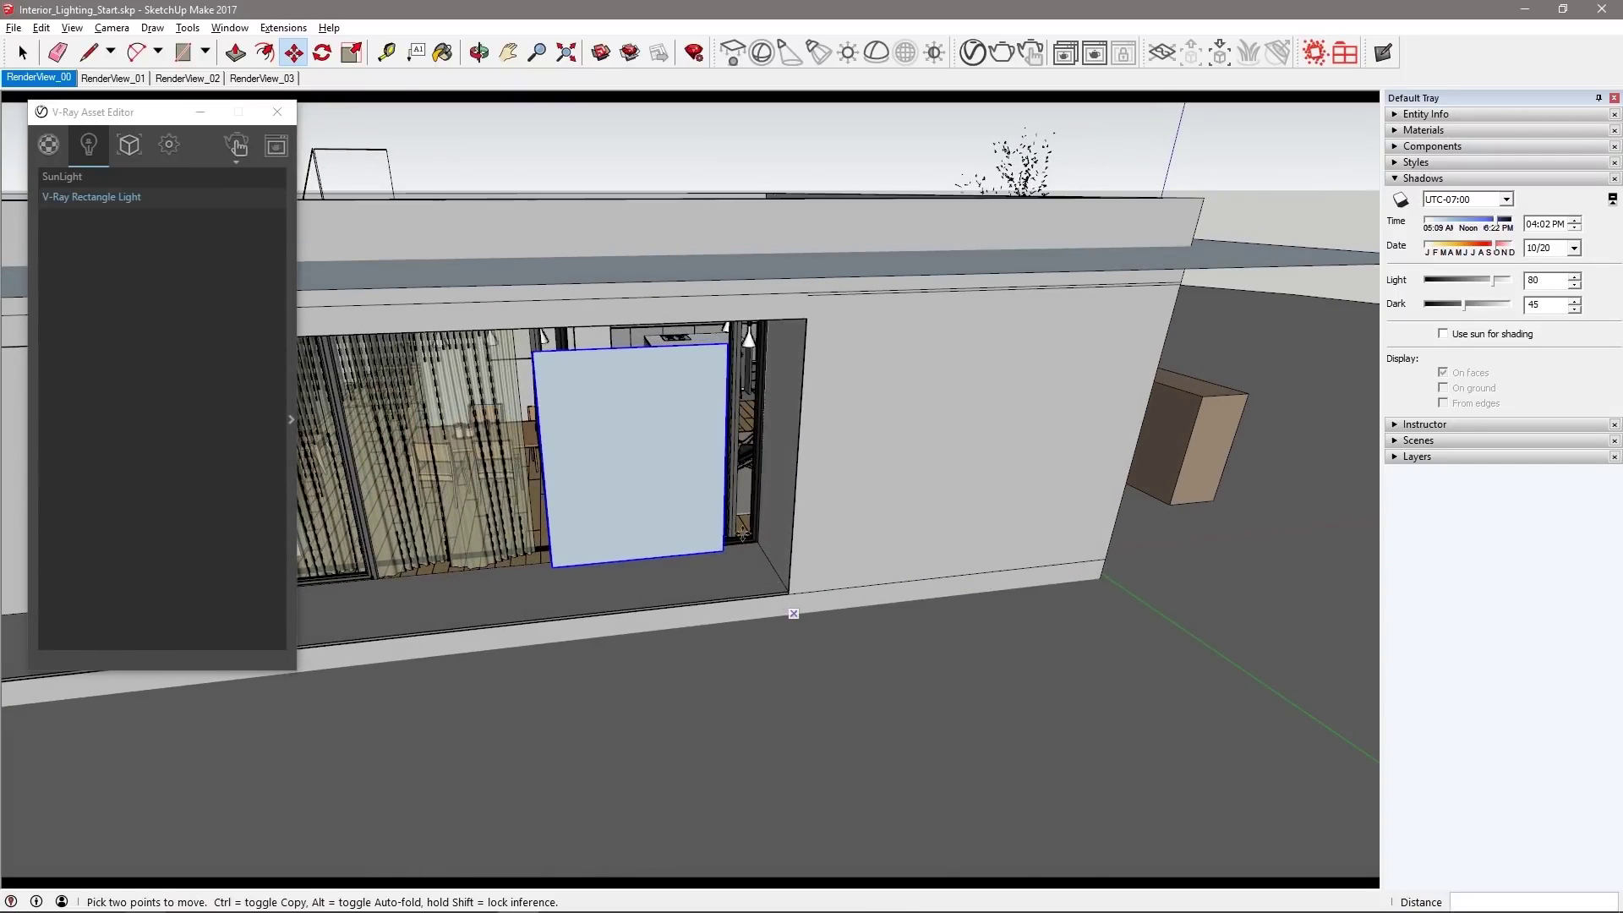
Scale the light's left, right and top edges across the opening, then return to RenderView_00
{"action": "left_click", "coordinate": [352, 56]}
{"action": "left_click", "coordinate": [727, 451]}
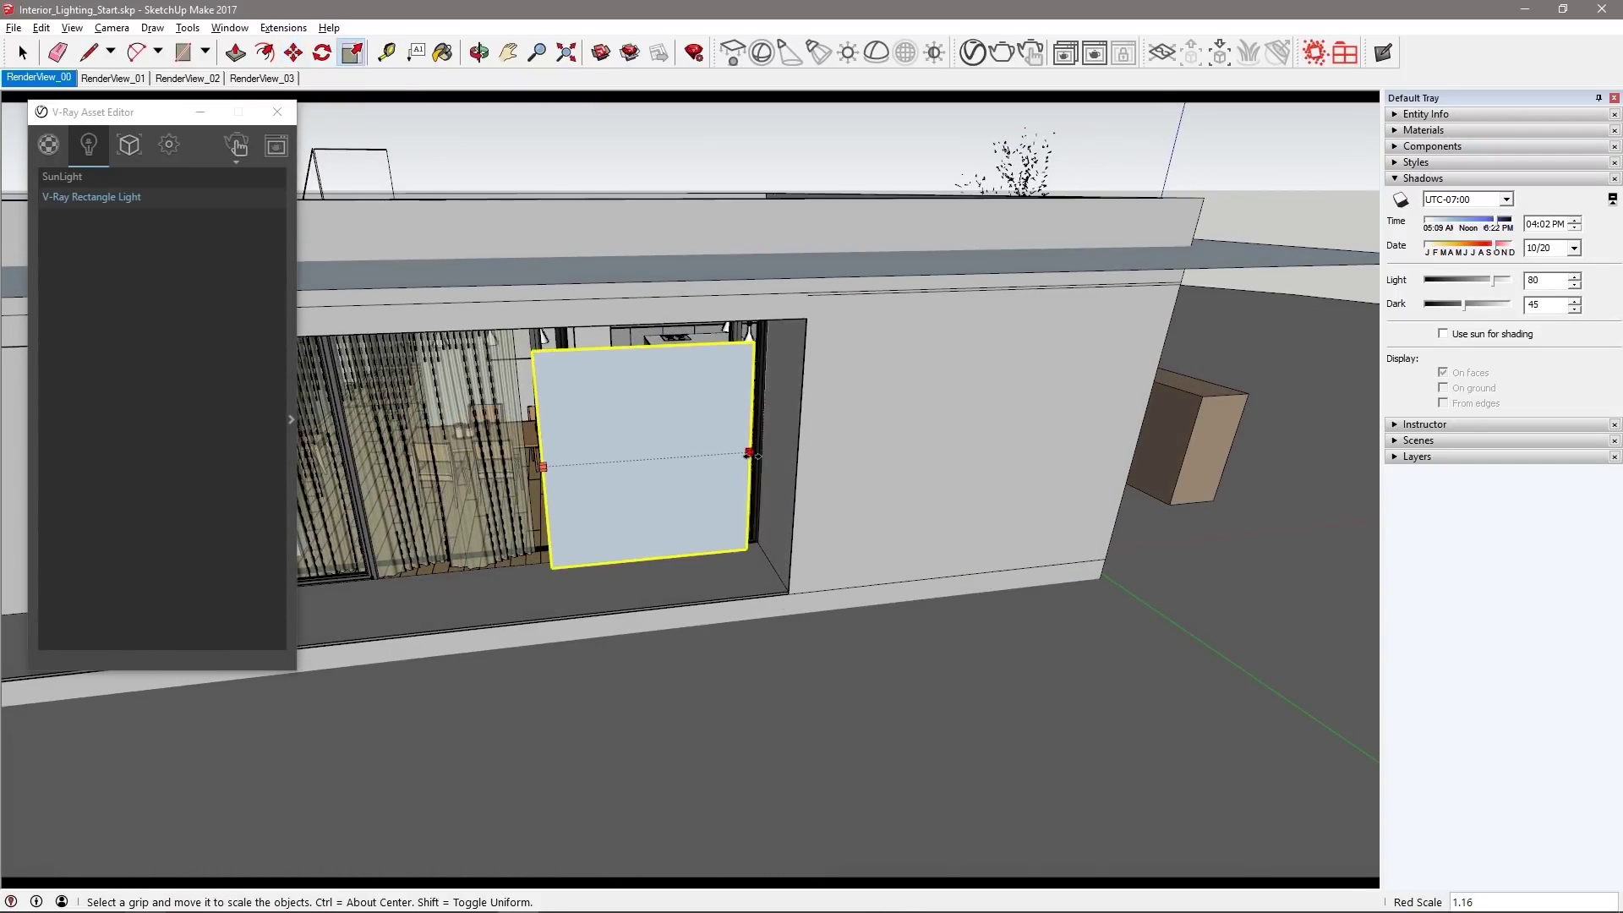
{"action": "left_click", "coordinate": [541, 467]}
{"action": "left_click", "coordinate": [484, 488]}
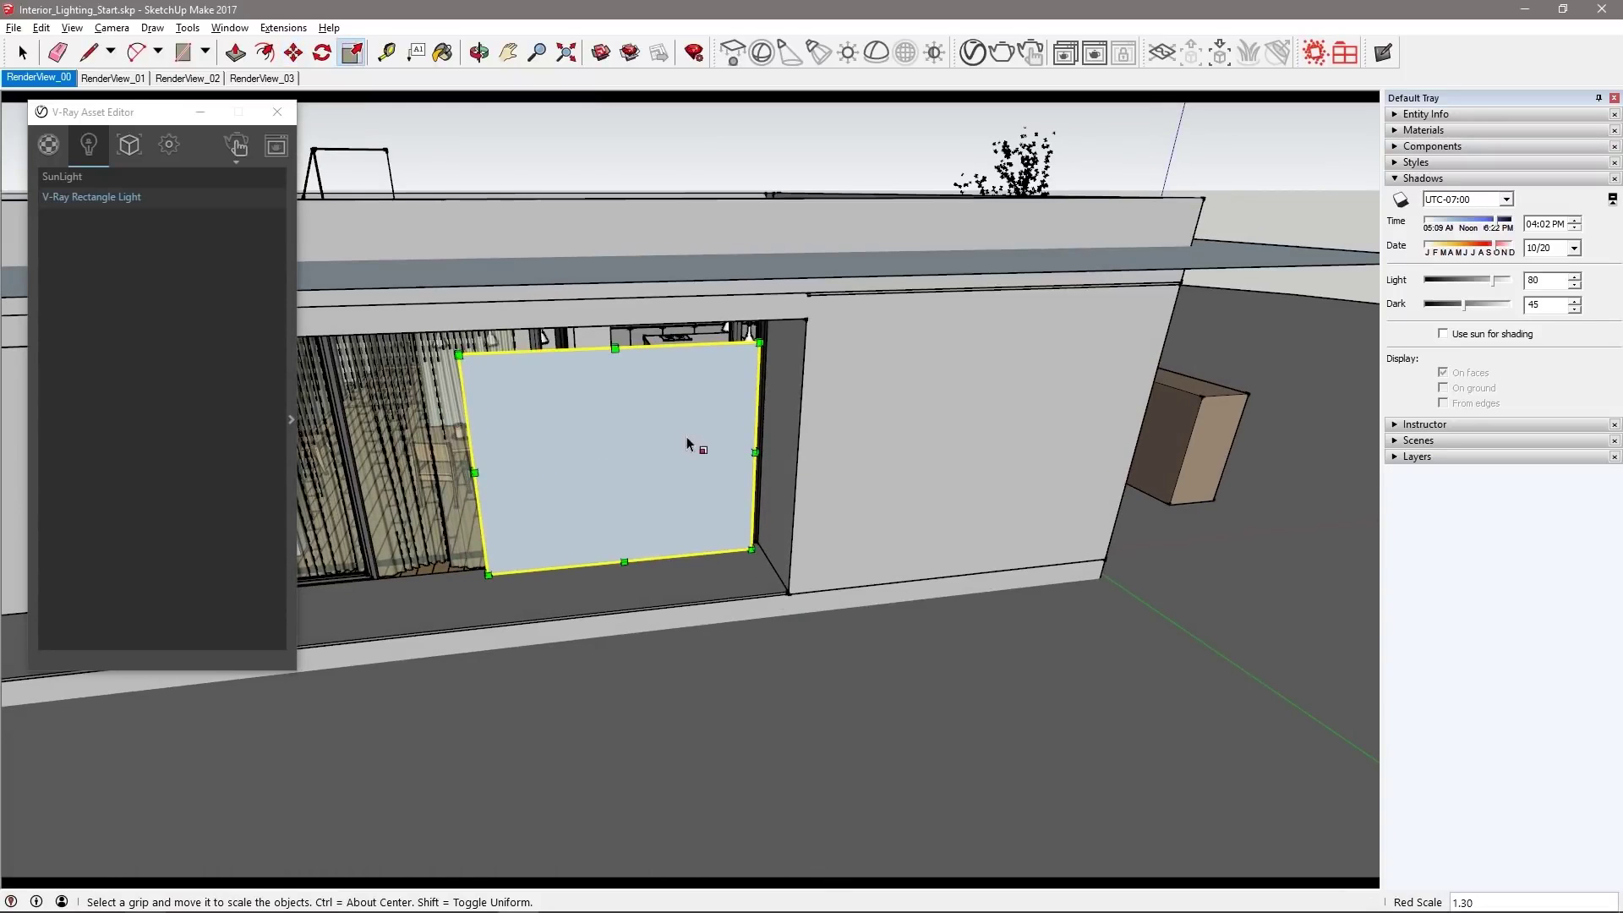
{"action": "middle_click_drag", "start_coordinate": [693, 446], "coordinate": [662, 338]}
{"action": "left_click", "coordinate": [615, 301]}
{"action": "left_click", "coordinate": [616, 289]}
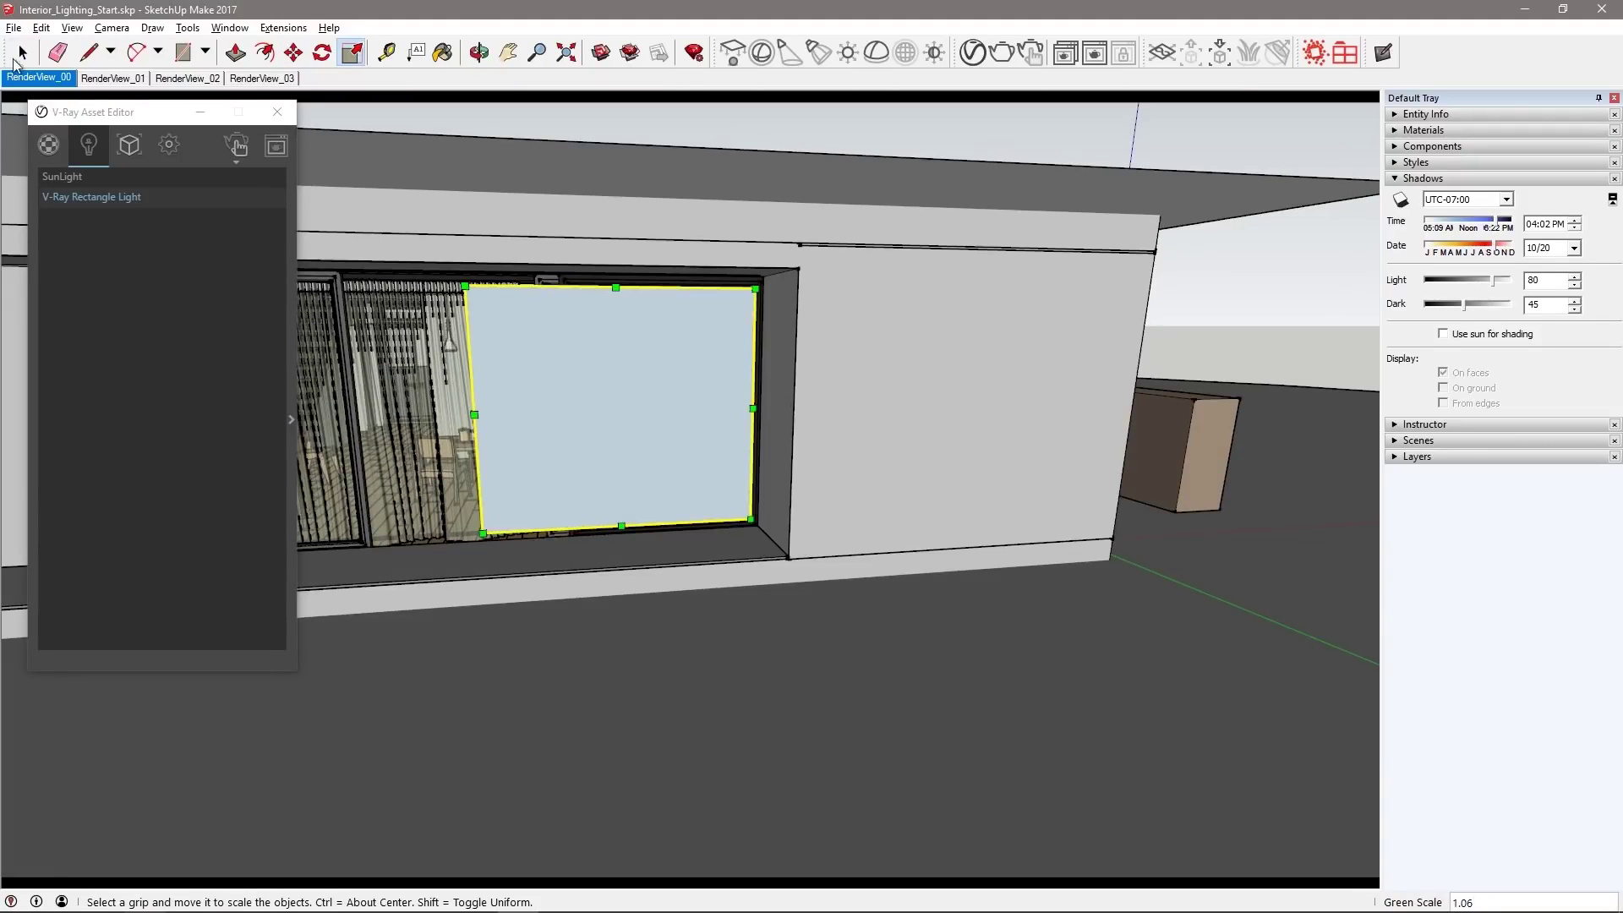
{"action": "left_click", "coordinate": [22, 54]}
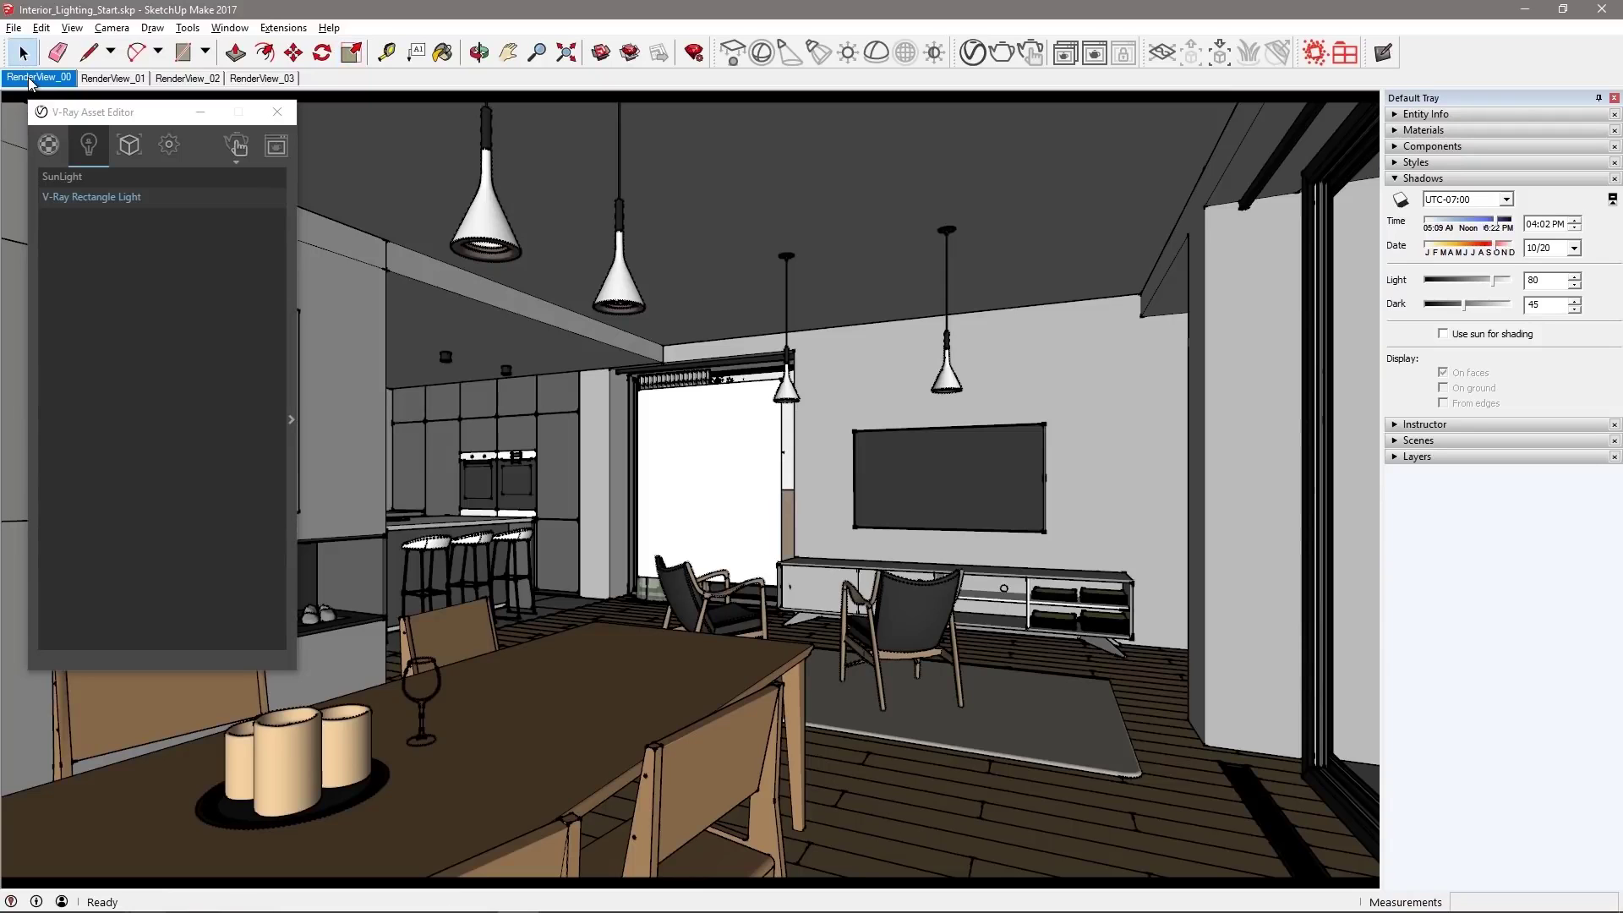
Start an interactive render and change the rectangle light's colour from white to pale blue
{"action": "left_click", "coordinate": [235, 146]}
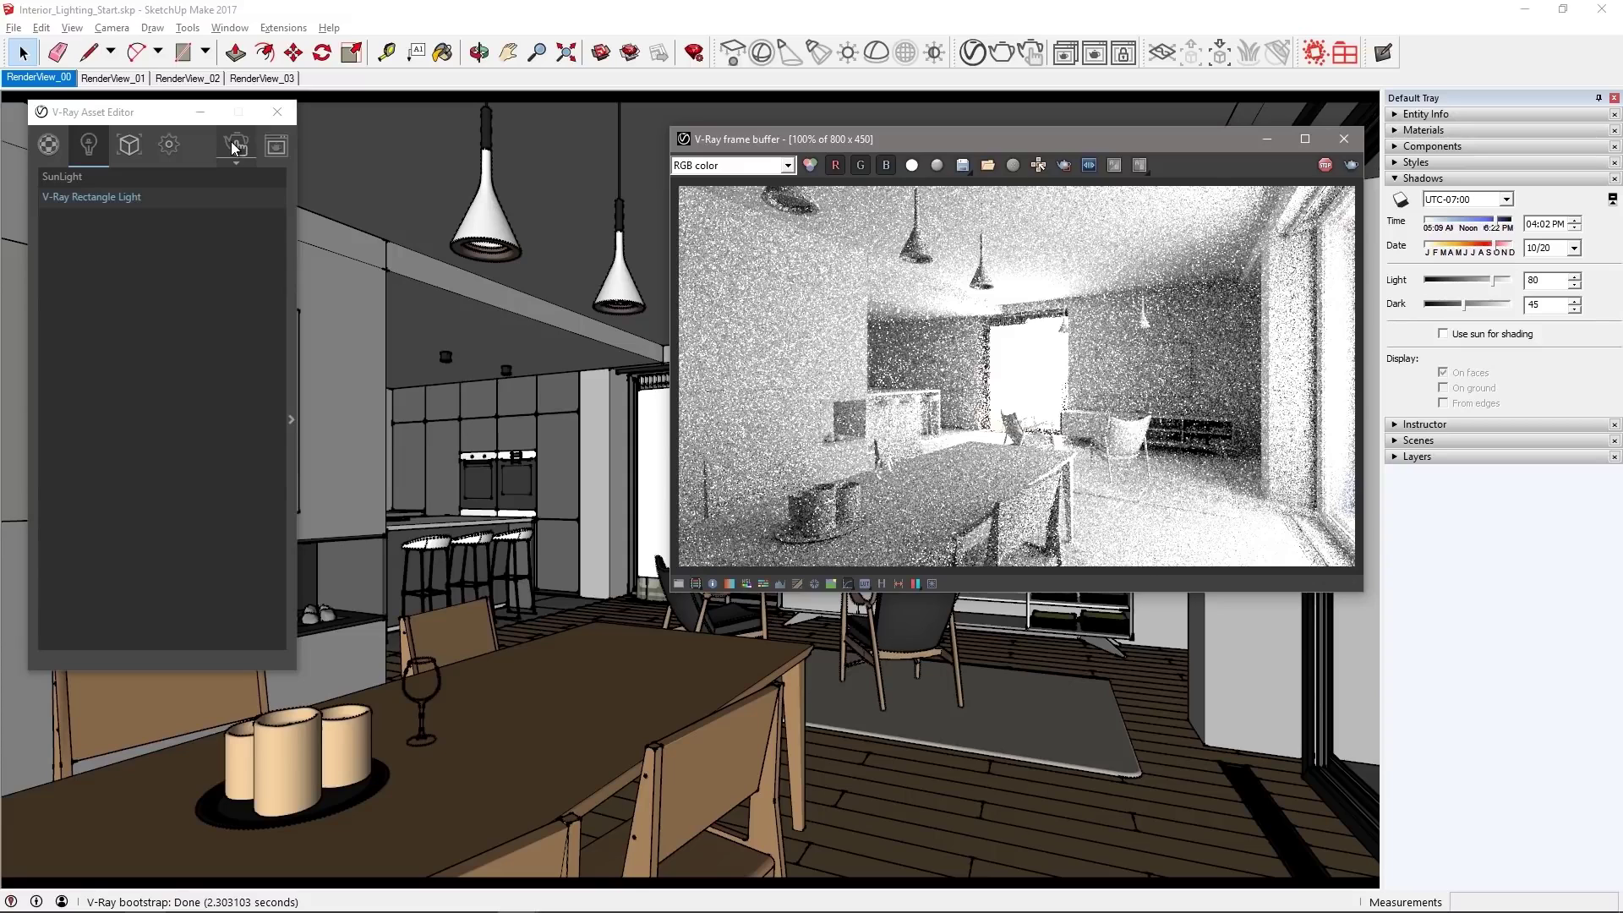
{"action": "left_click", "coordinate": [291, 225]}
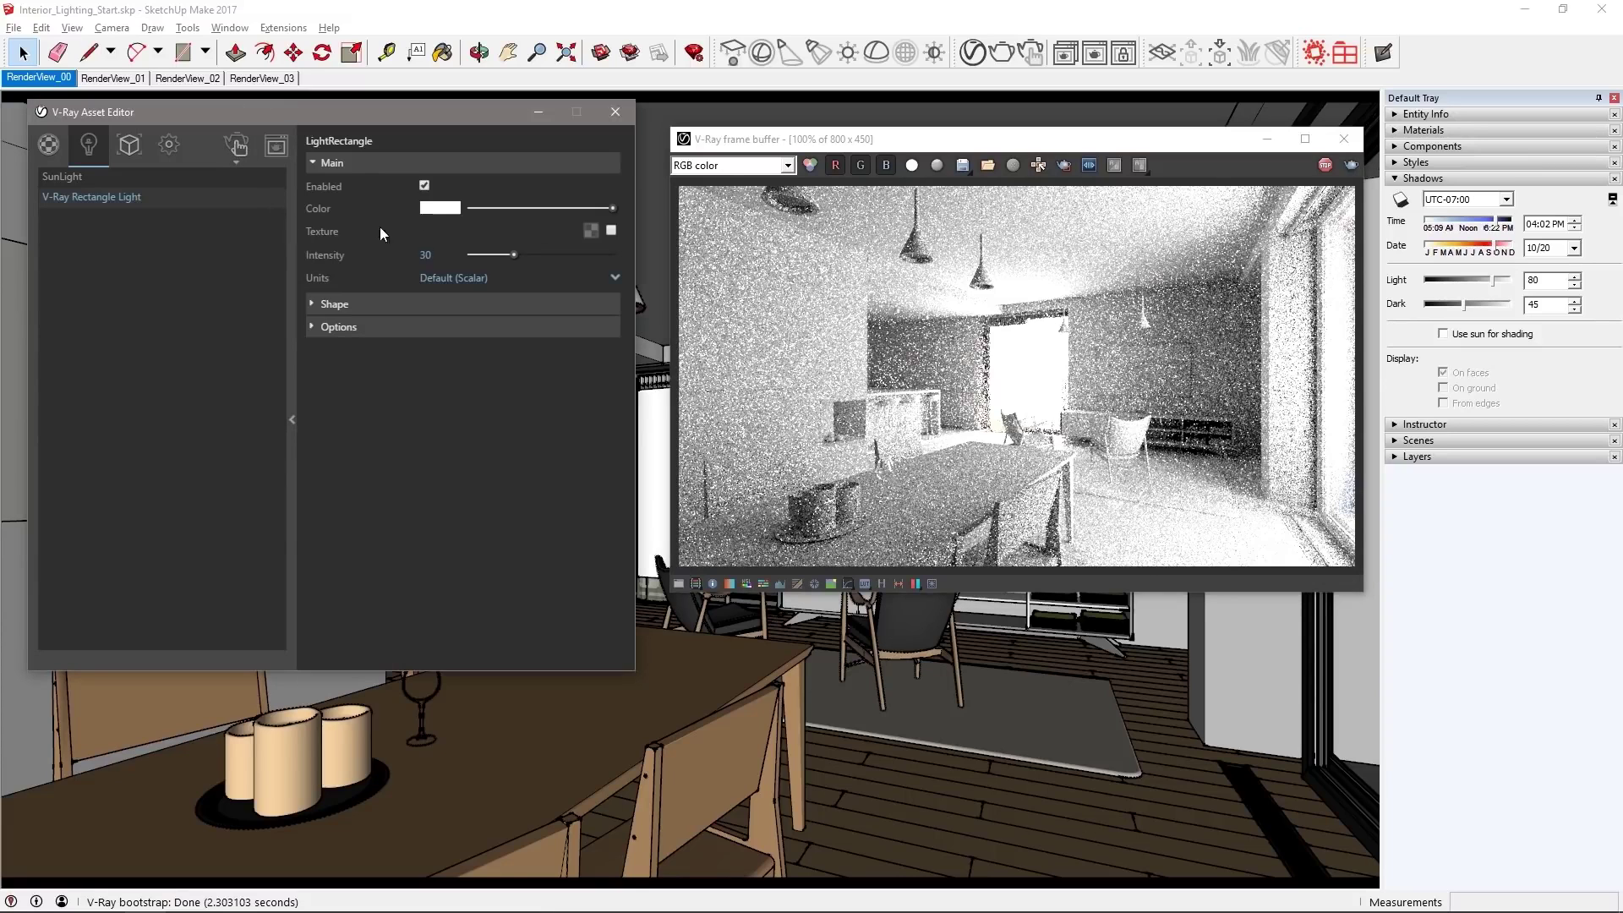
{"action": "left_click", "coordinate": [444, 209]}
{"action": "left_click", "coordinate": [256, 258]}
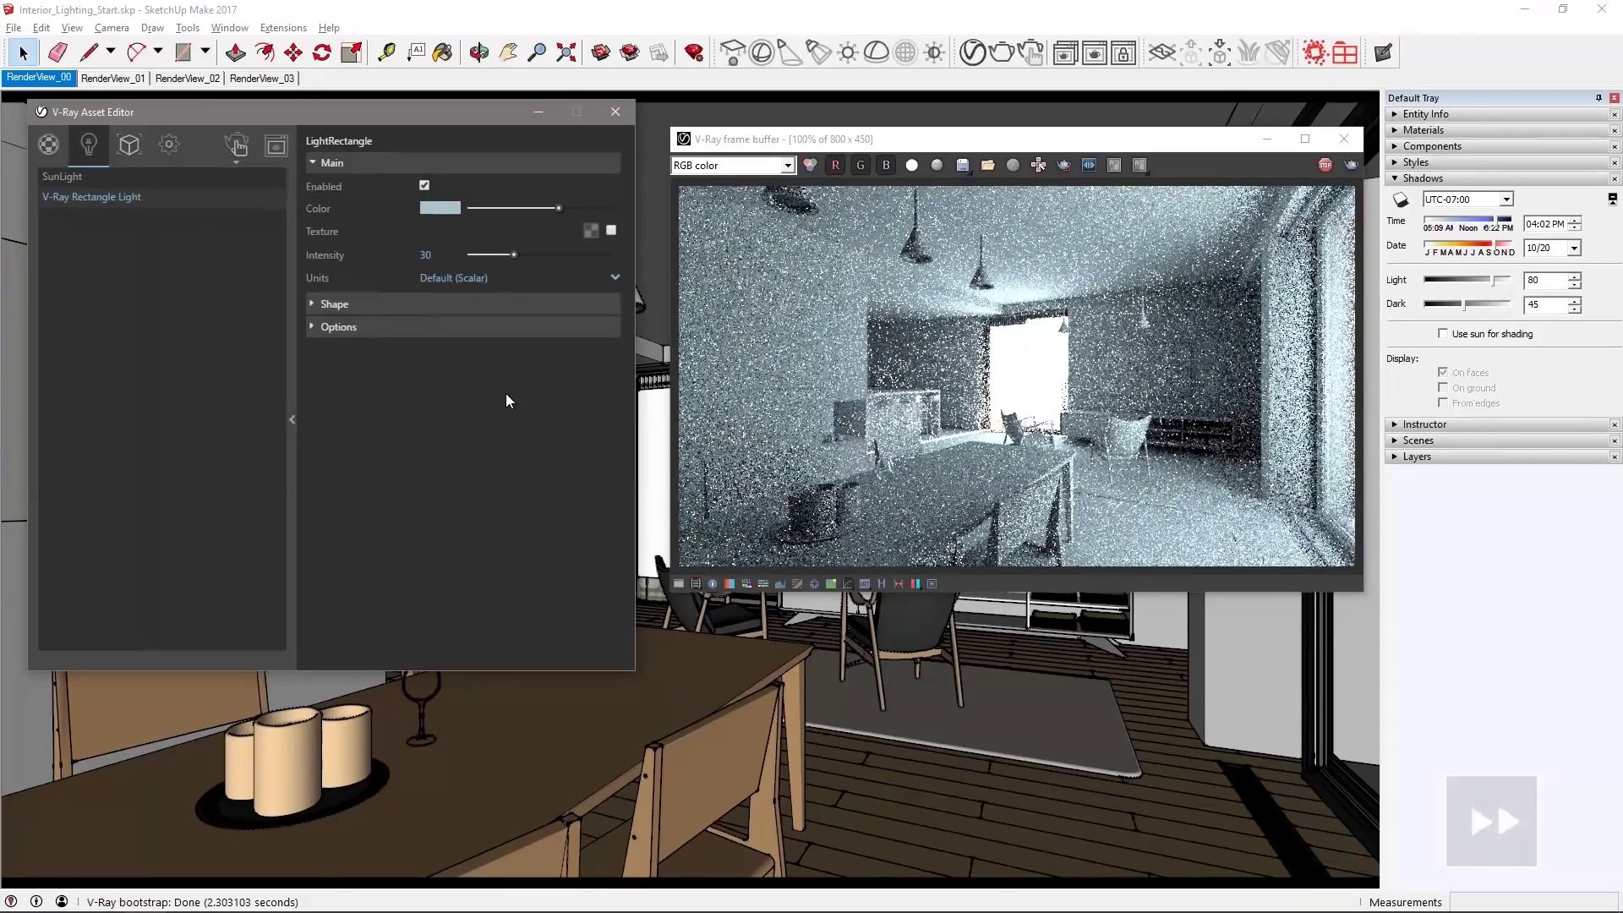
Set the rectangle light's Light Portal option to Simple portal light
{"action": "left_click", "coordinate": [344, 328]}
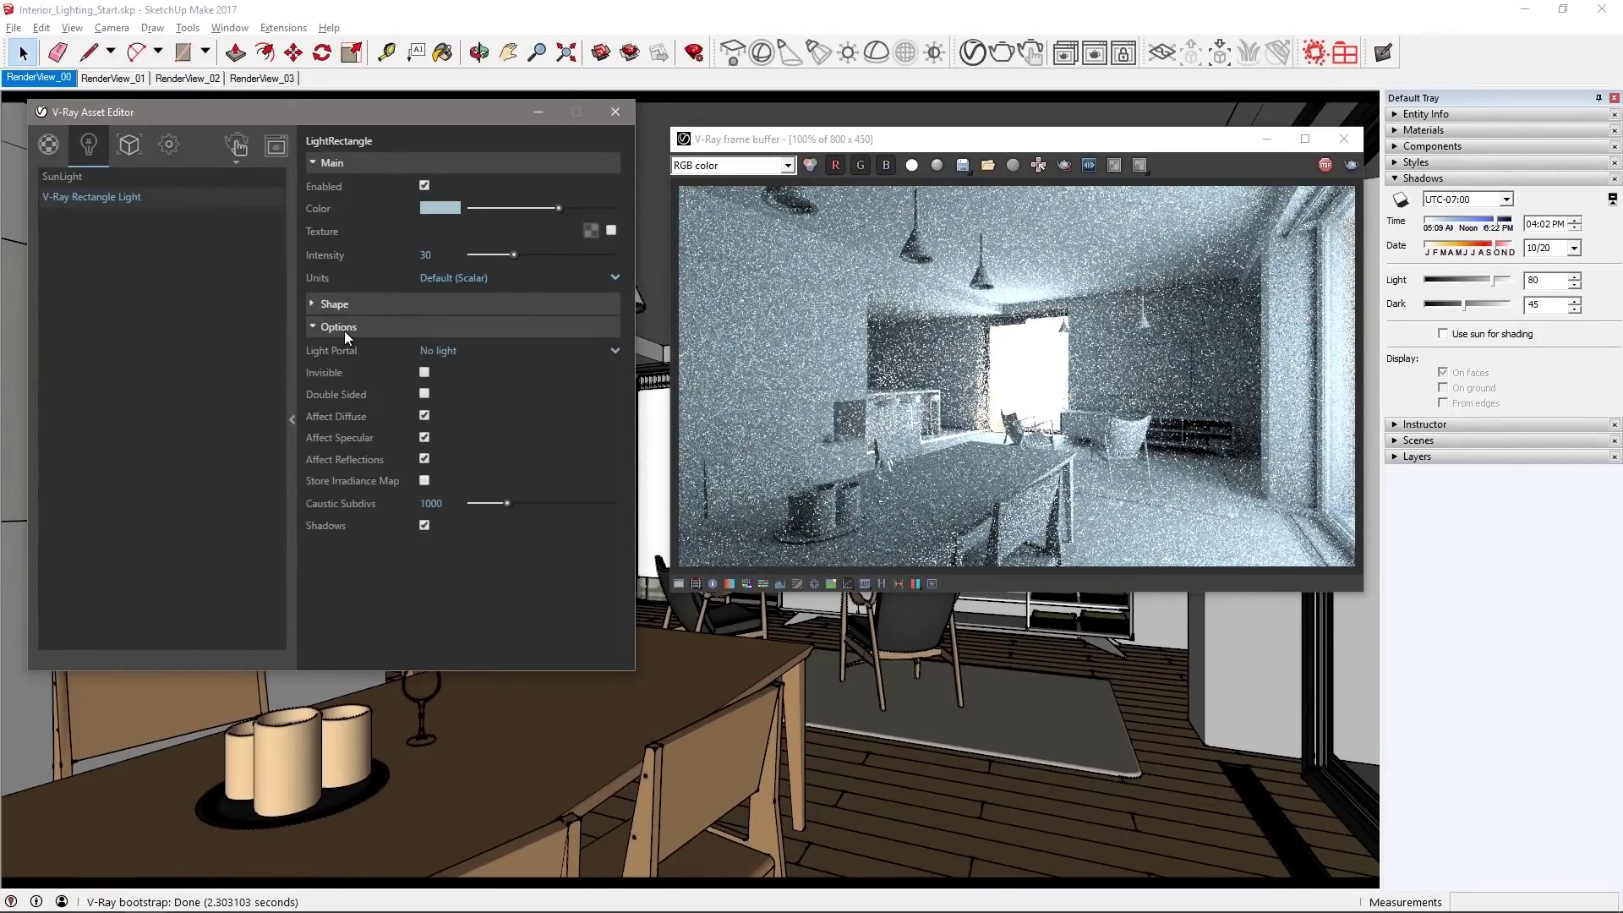
{"action": "left_click", "coordinate": [504, 353]}
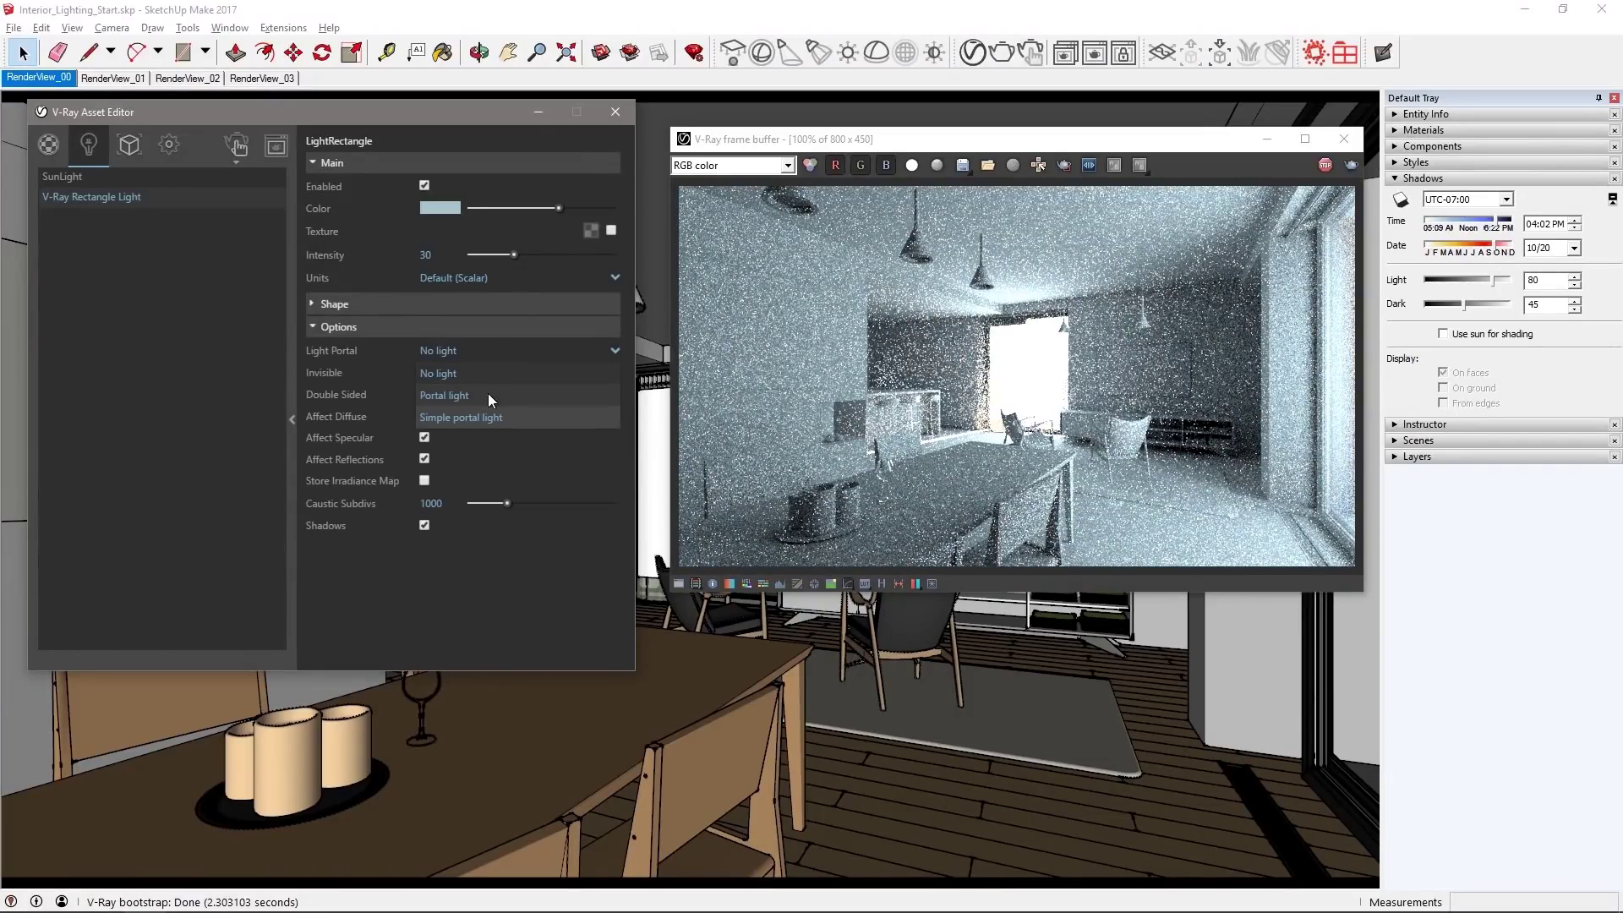
{"action": "left_click", "coordinate": [595, 396]}
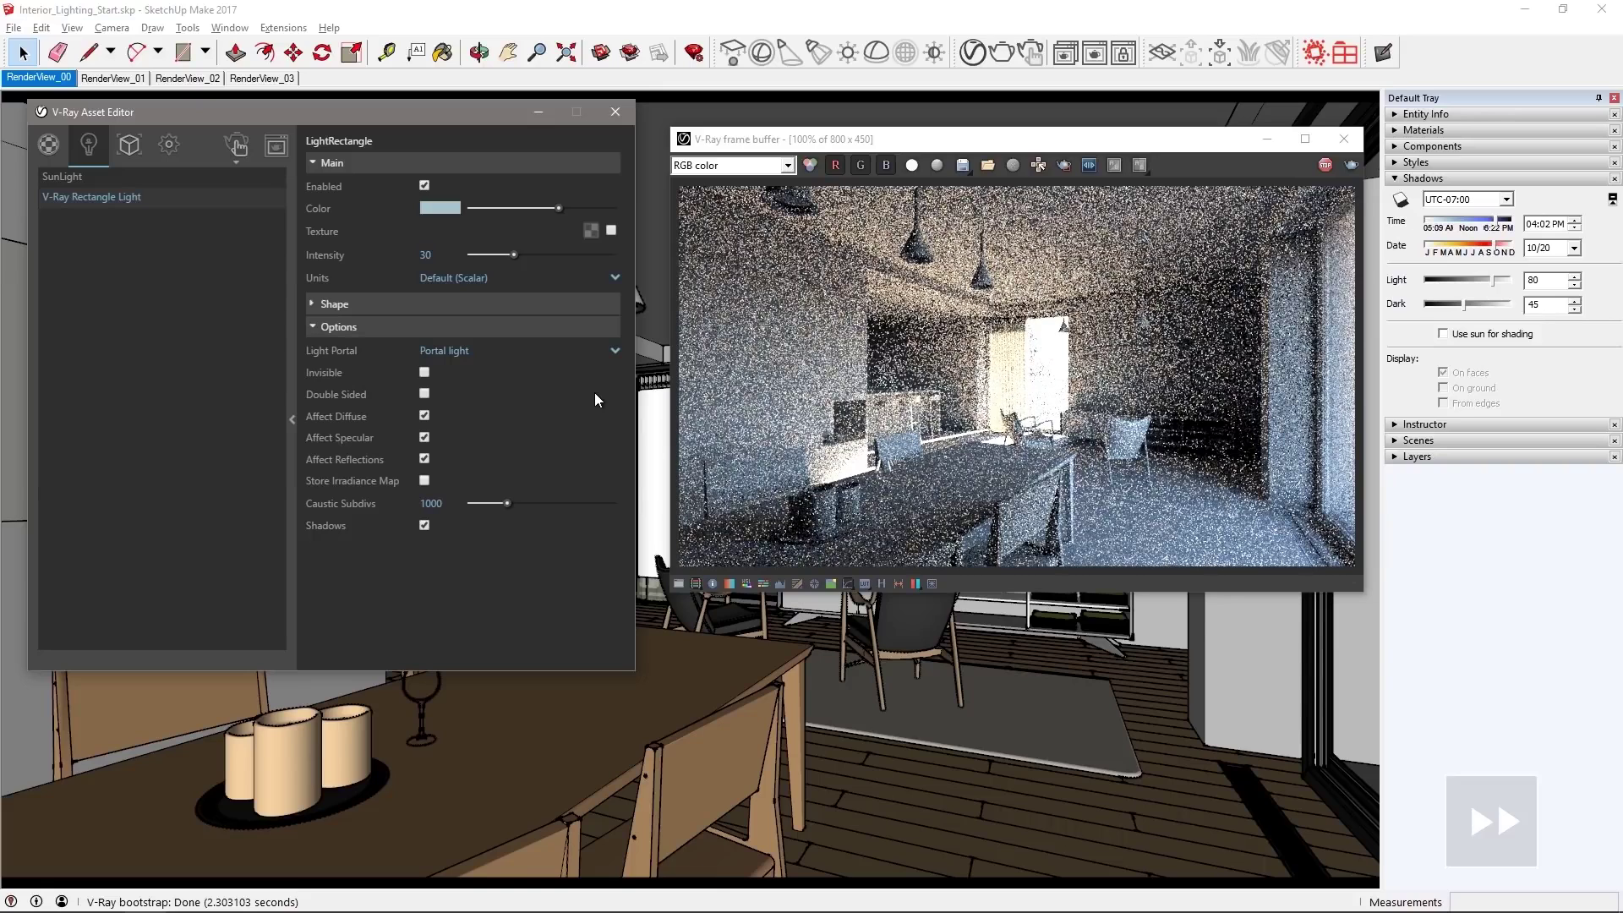
{"action": "left_click", "coordinate": [584, 352]}
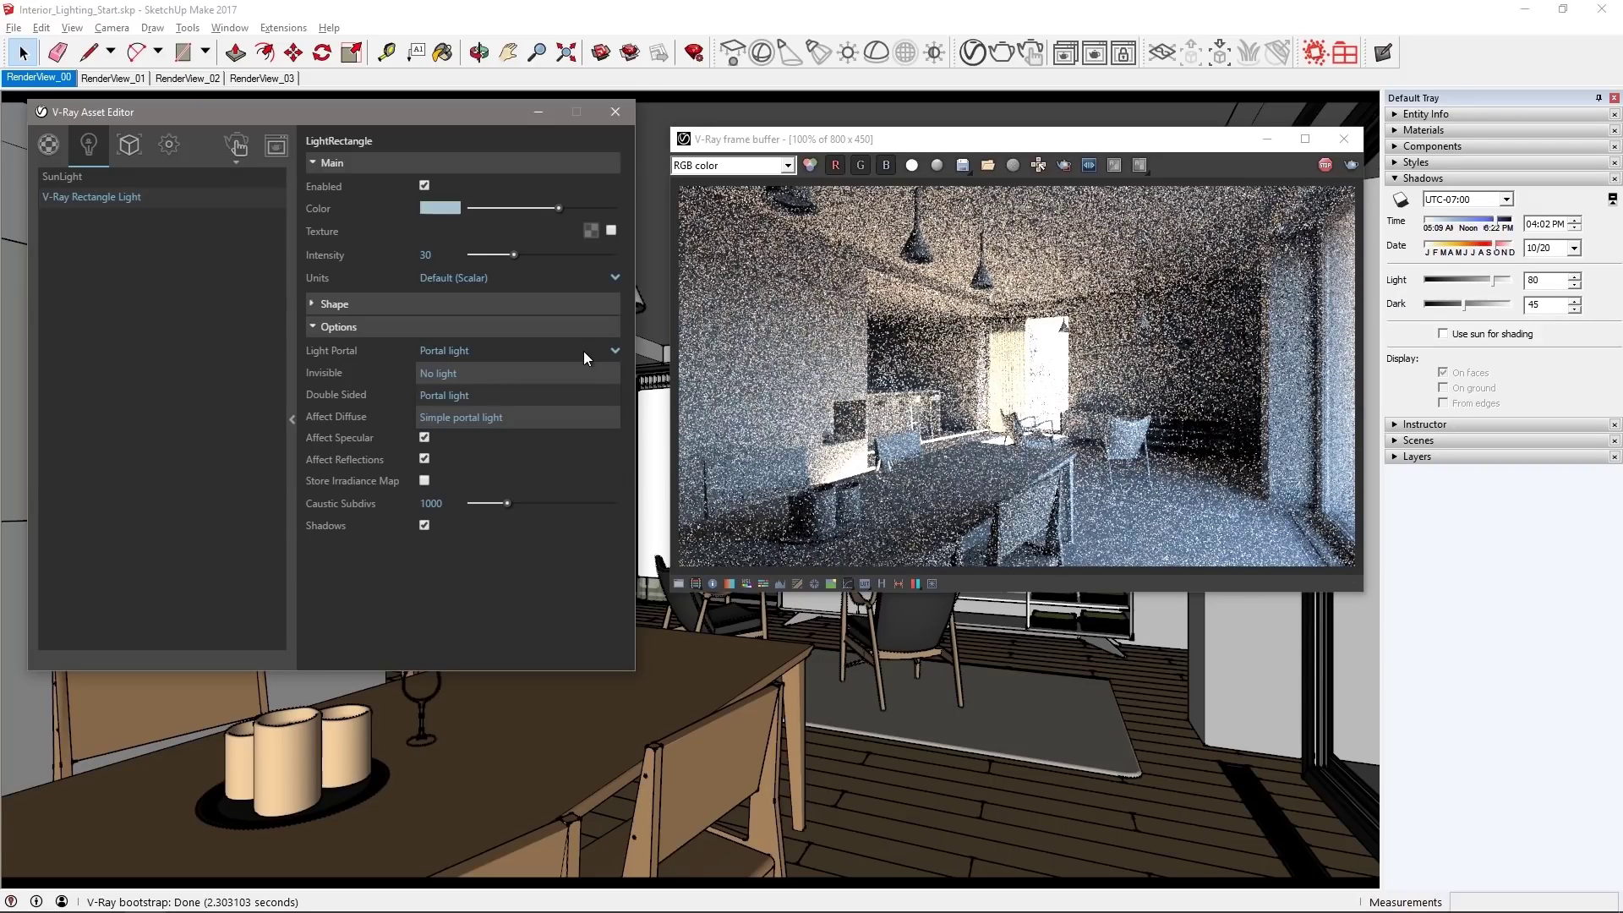
{"action": "left_click", "coordinate": [577, 418]}
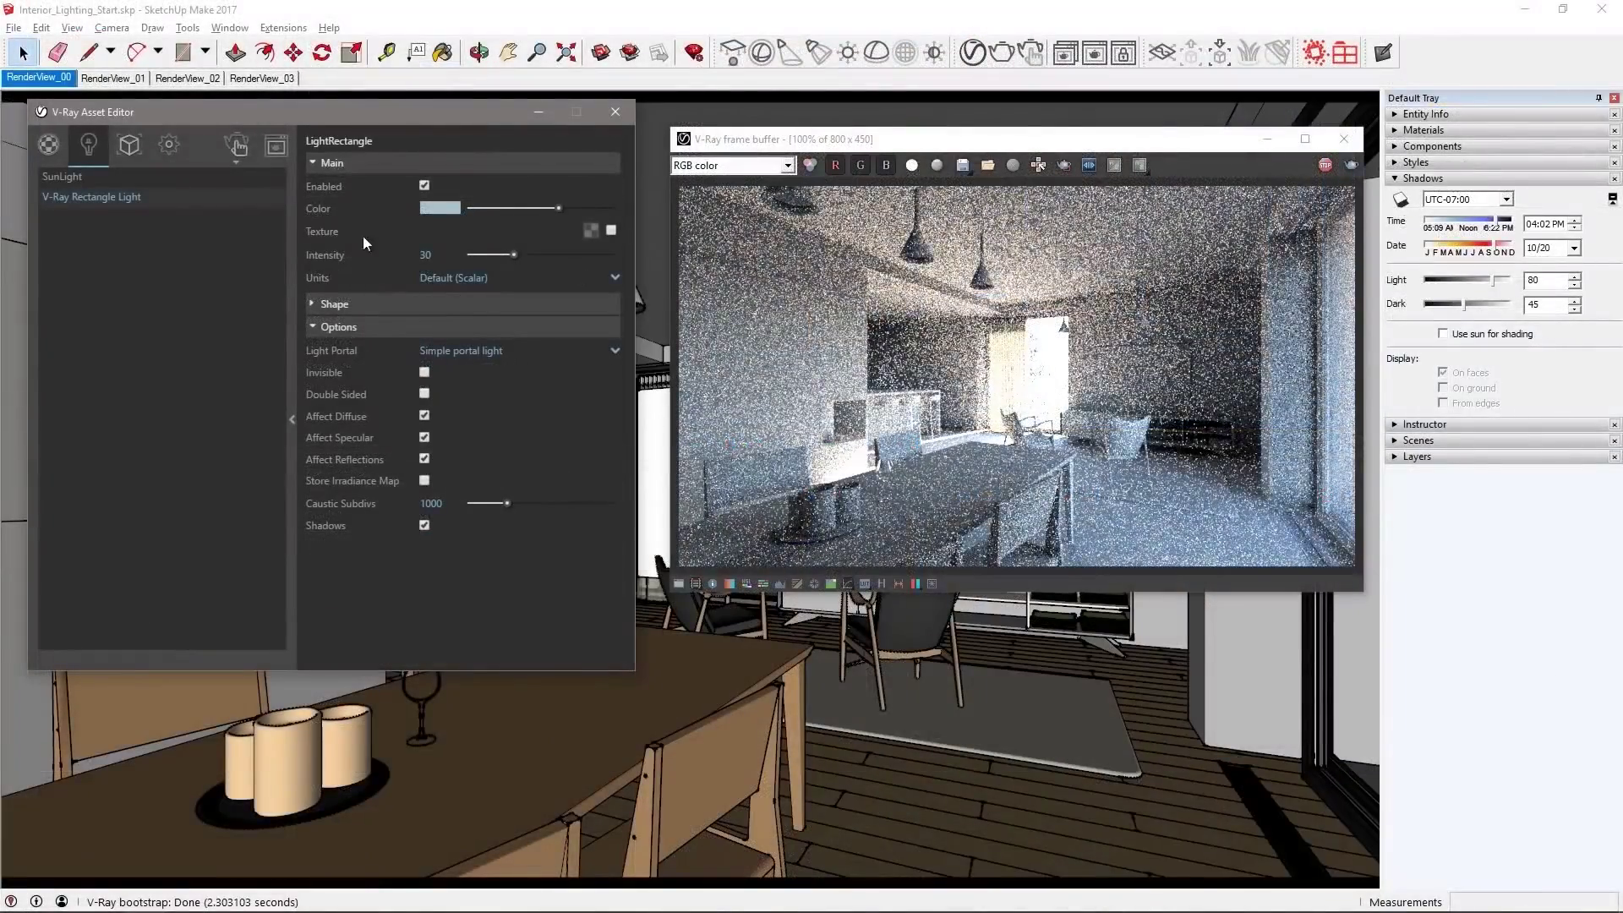
Switch off Material Override in the render settings
{"action": "left_click", "coordinate": [169, 145]}
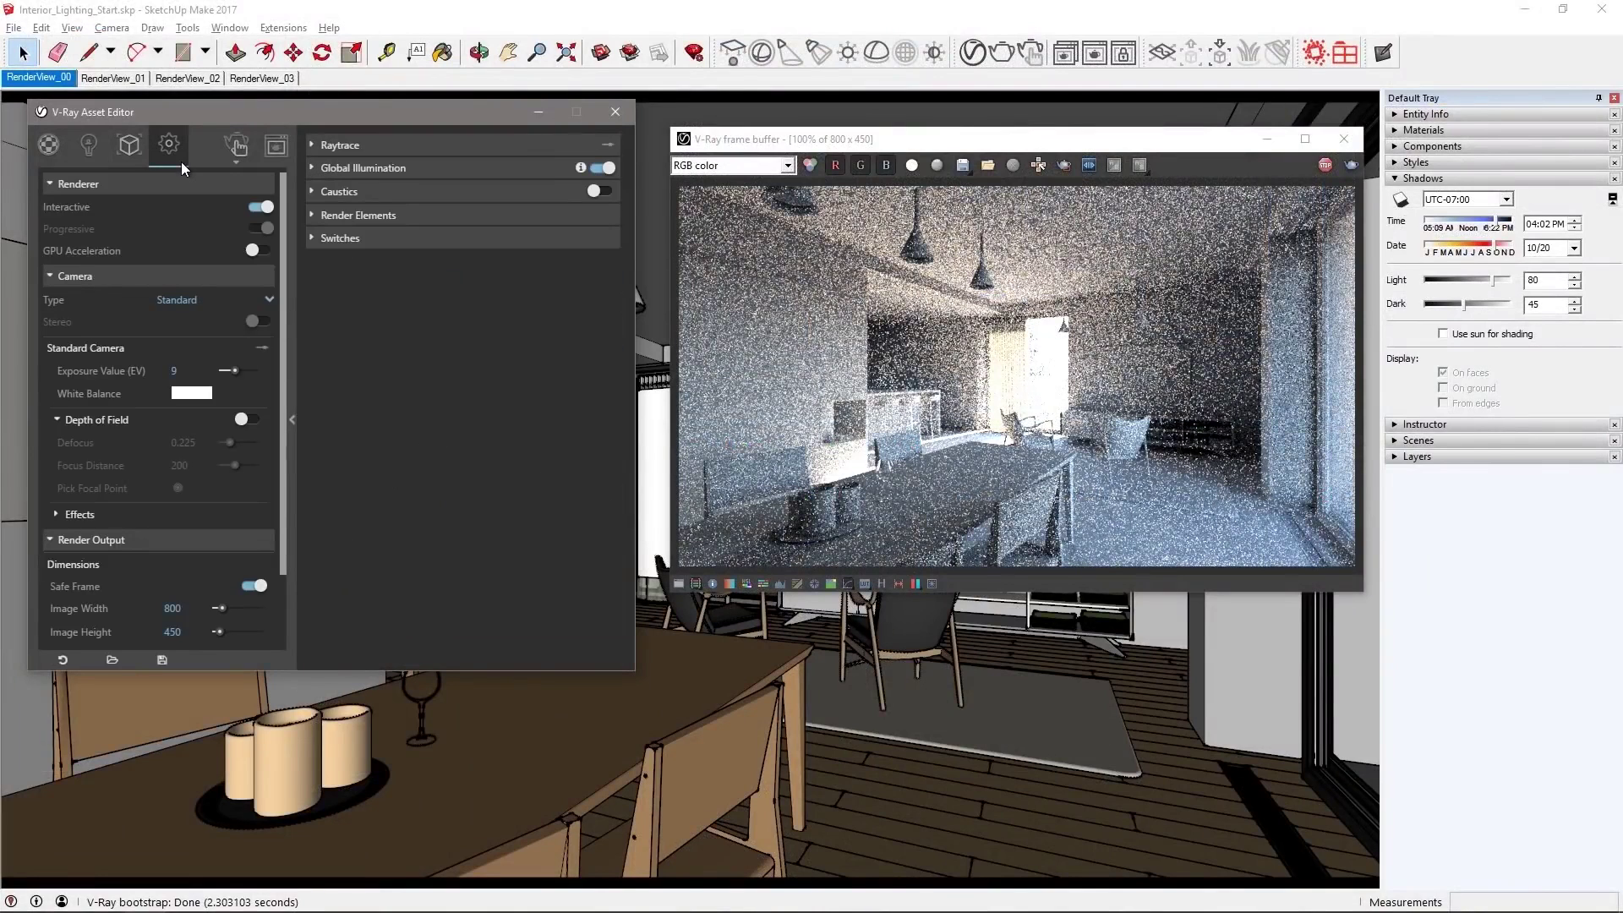
{"action": "left_click", "coordinate": [164, 278]}
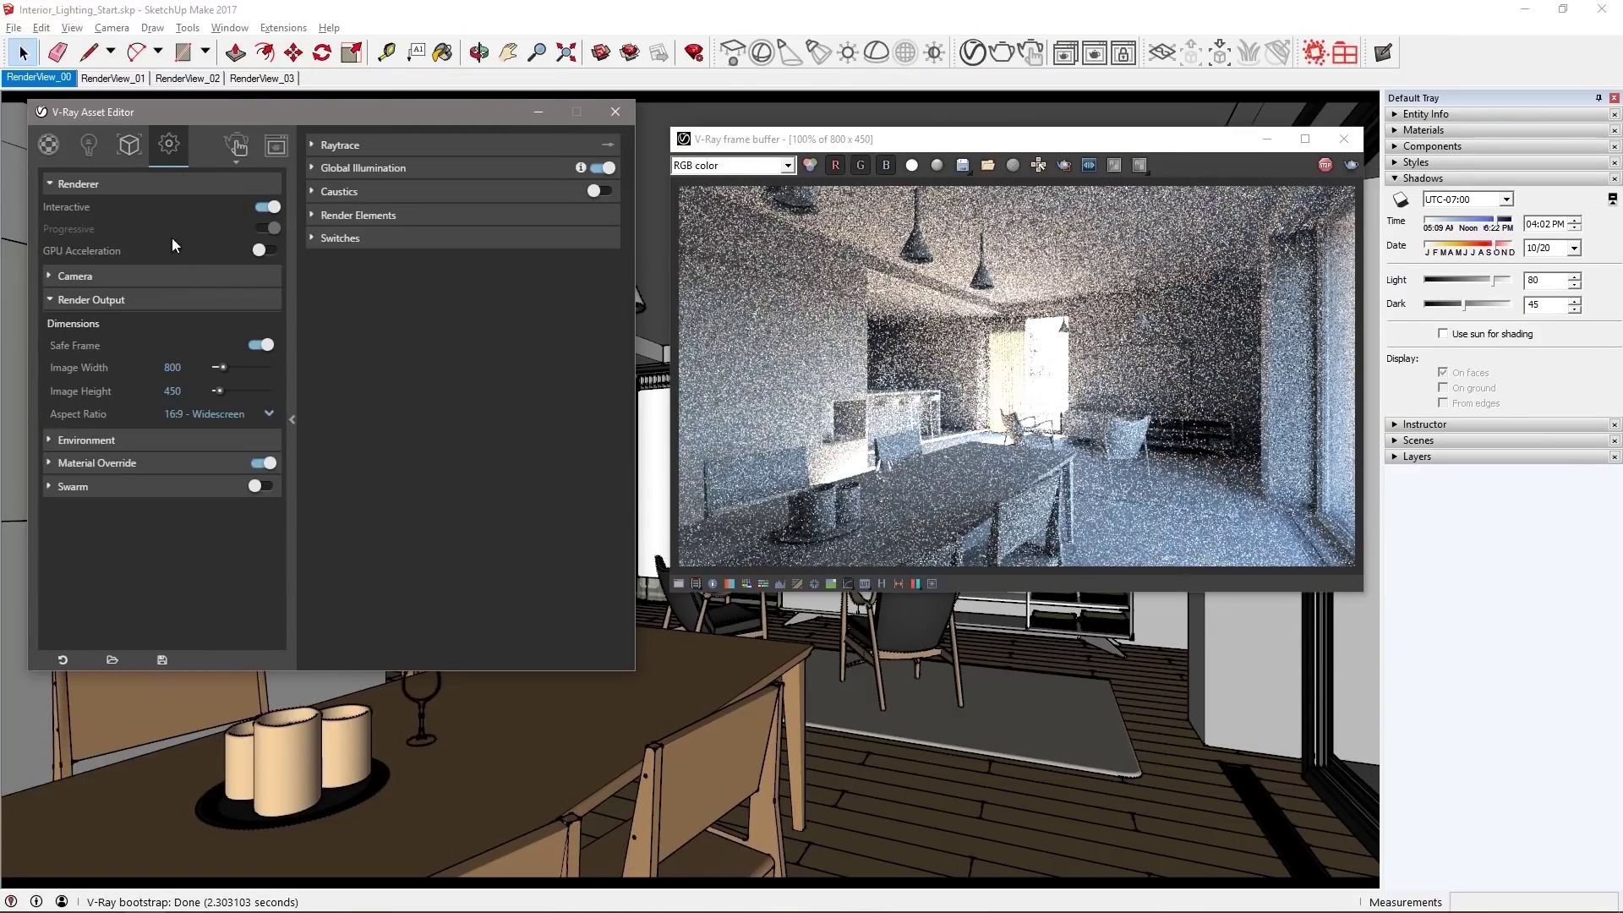
{"action": "left_click", "coordinate": [164, 302]}
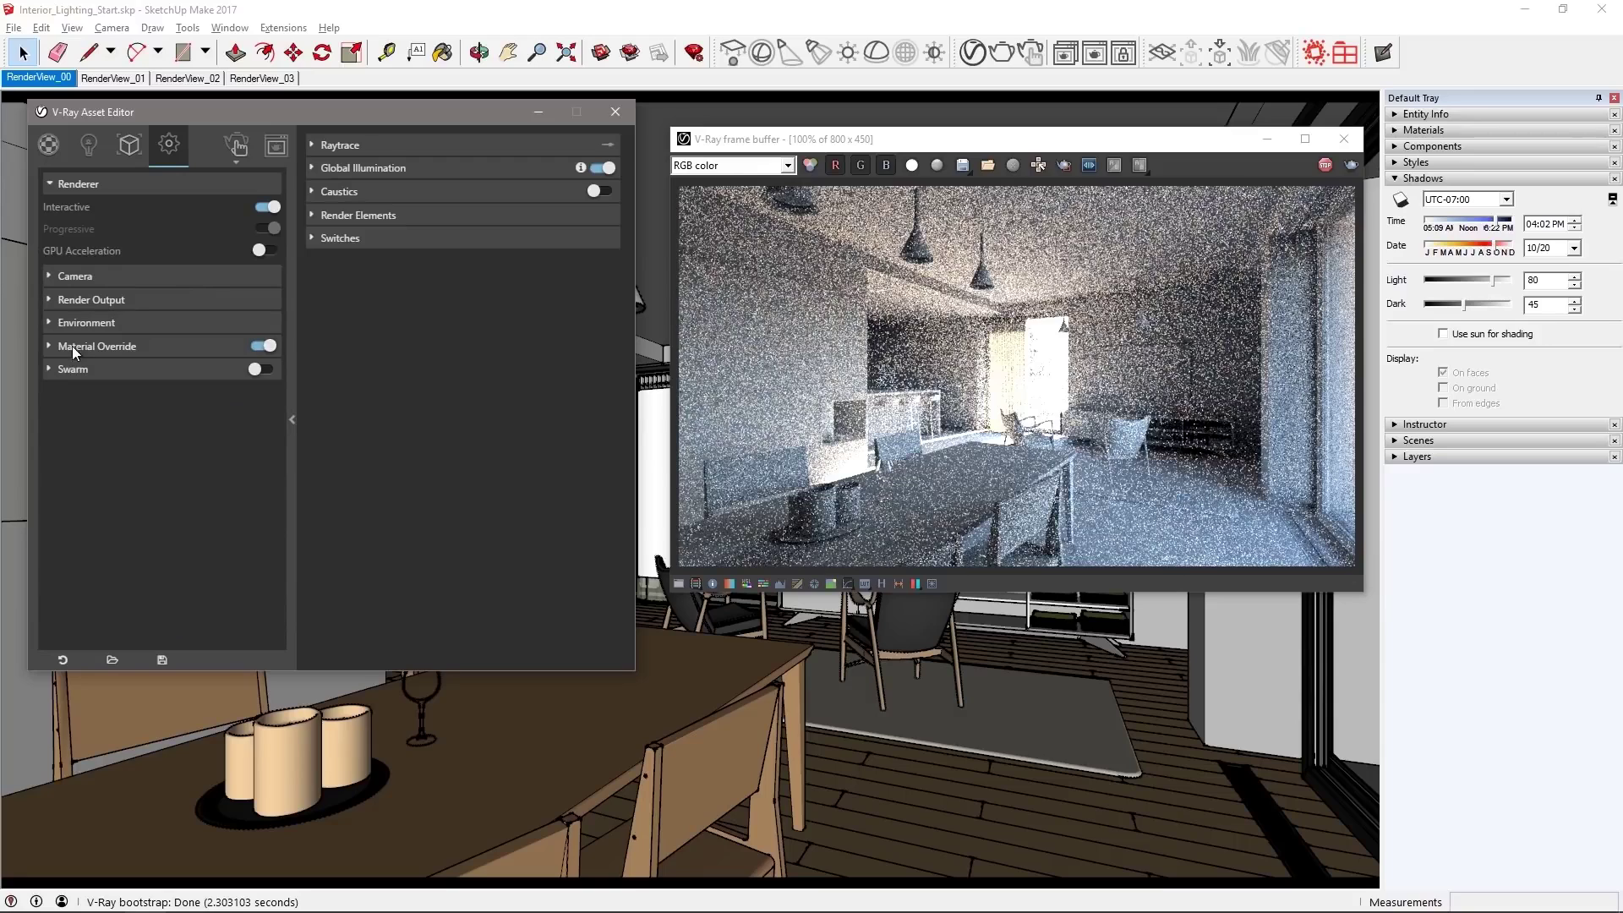
{"action": "left_click", "coordinate": [264, 346]}
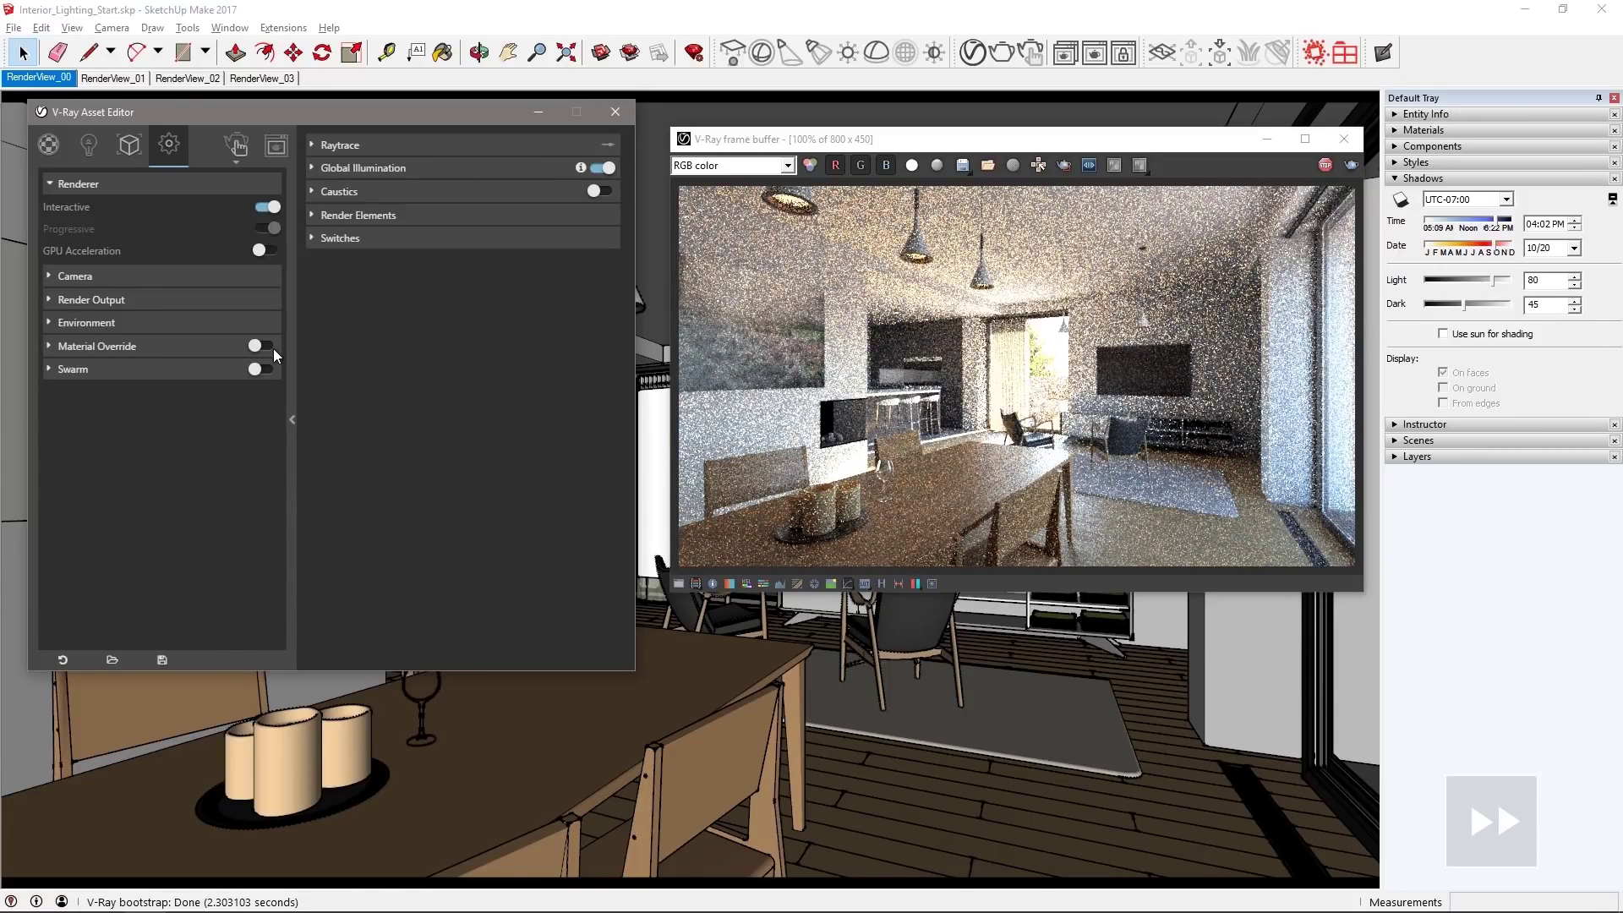
Disable Interactive and Progressive, set Very High quality and 1280 image width, and render
{"action": "left_click", "coordinate": [1328, 167]}
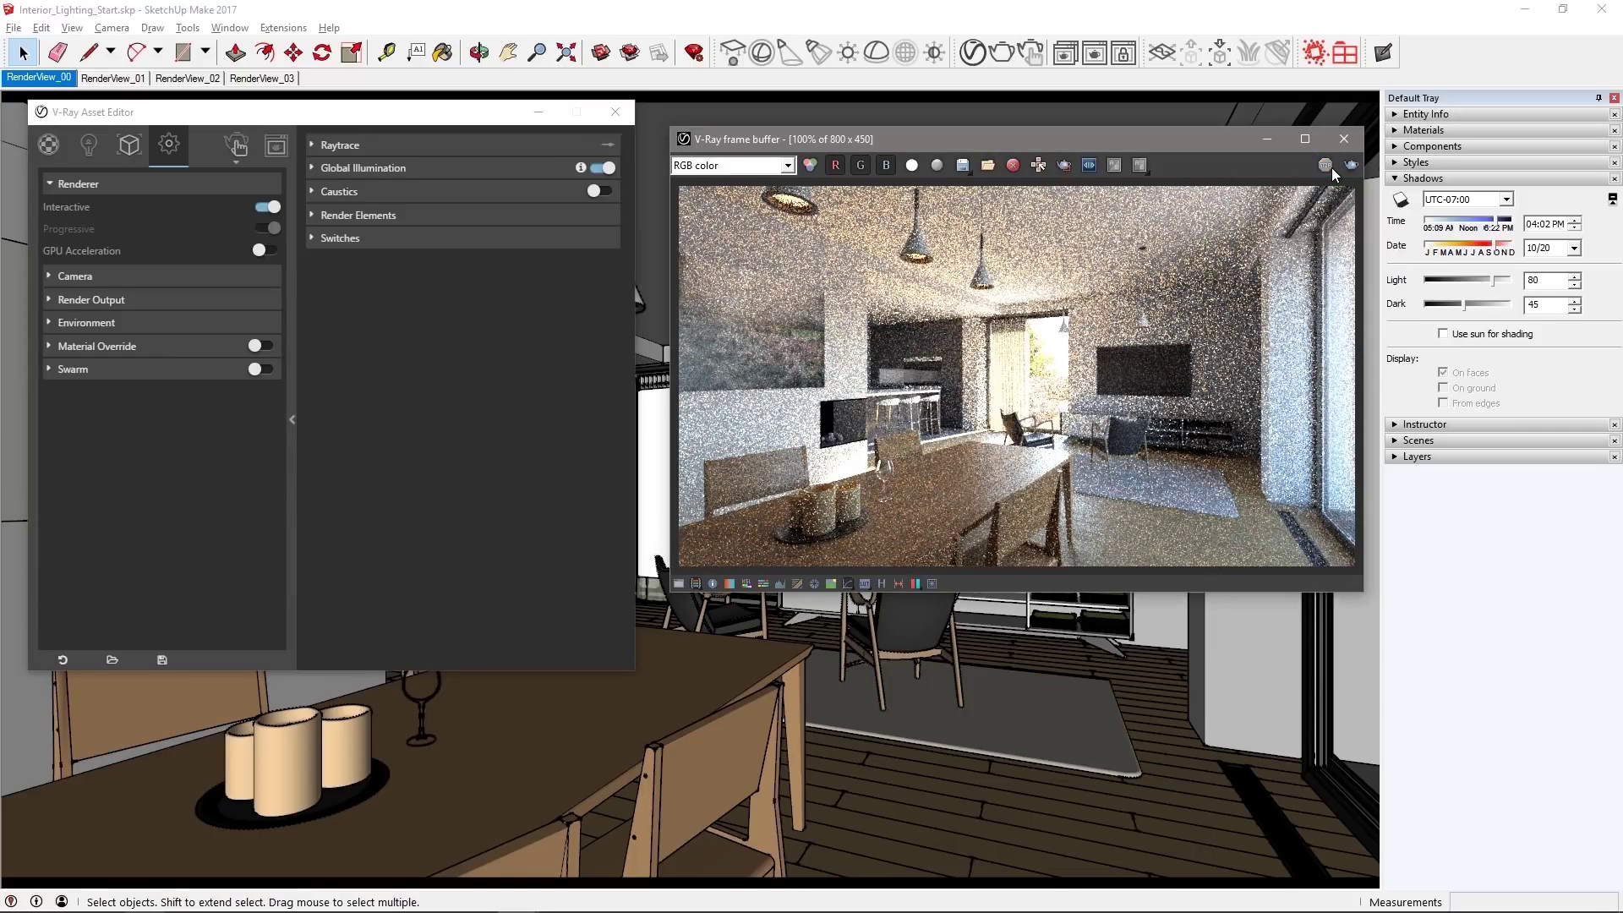
{"action": "left_click", "coordinate": [269, 209]}
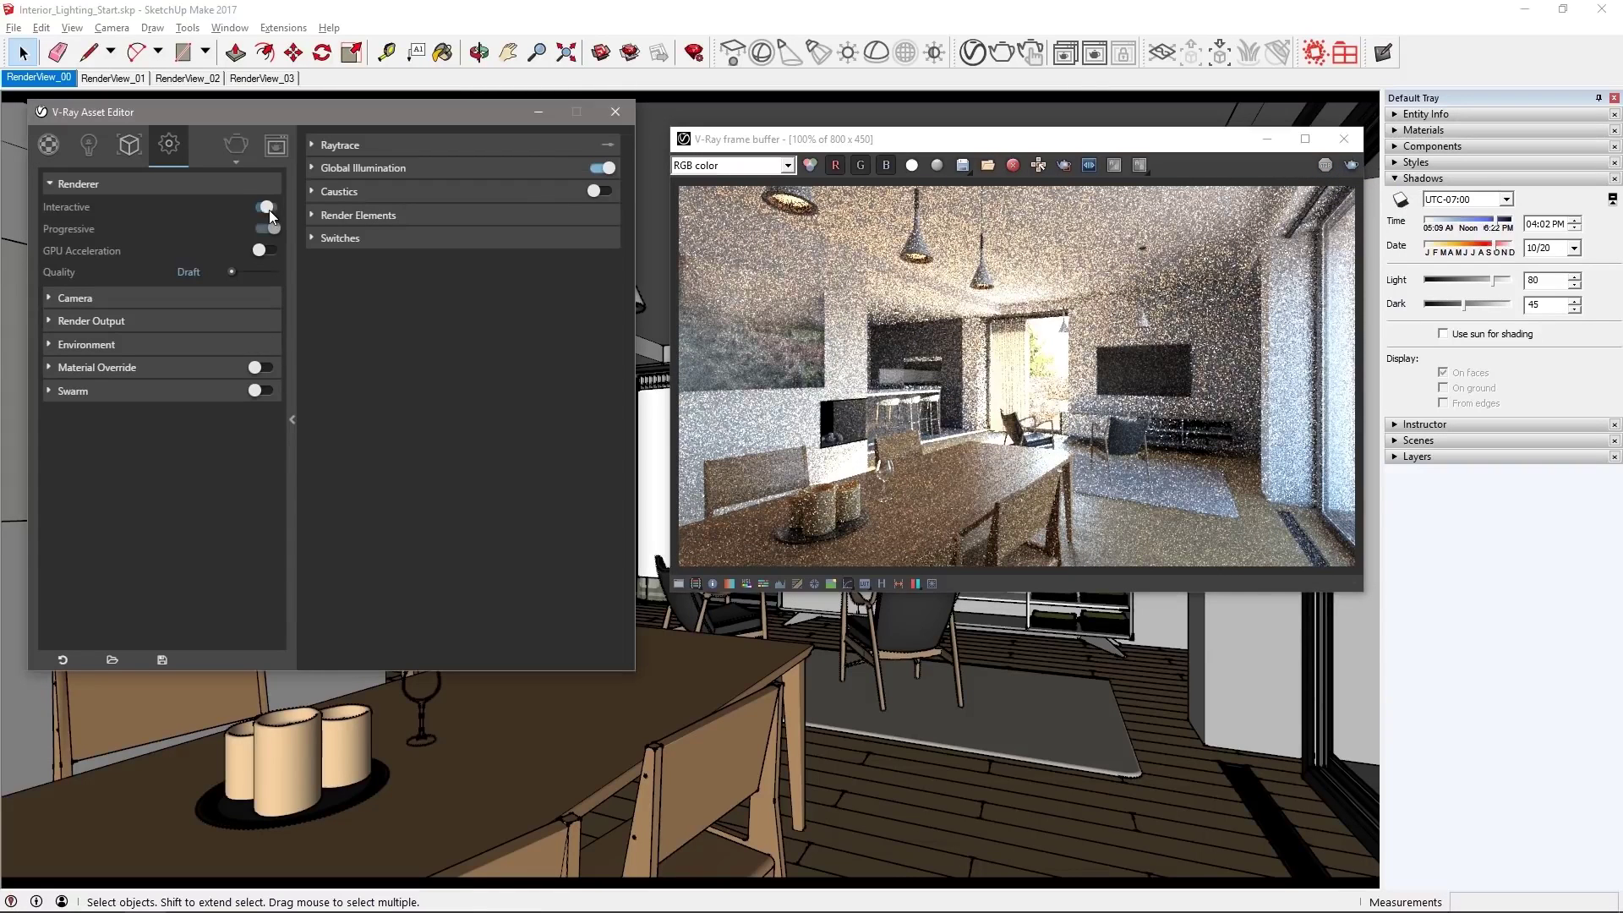
{"action": "left_click", "coordinate": [269, 228]}
{"action": "left_click_drag", "start_coordinate": [240, 271], "coordinate": [276, 272]}
{"action": "left_click", "coordinate": [107, 321]}
{"action": "type", "text": "1280"}
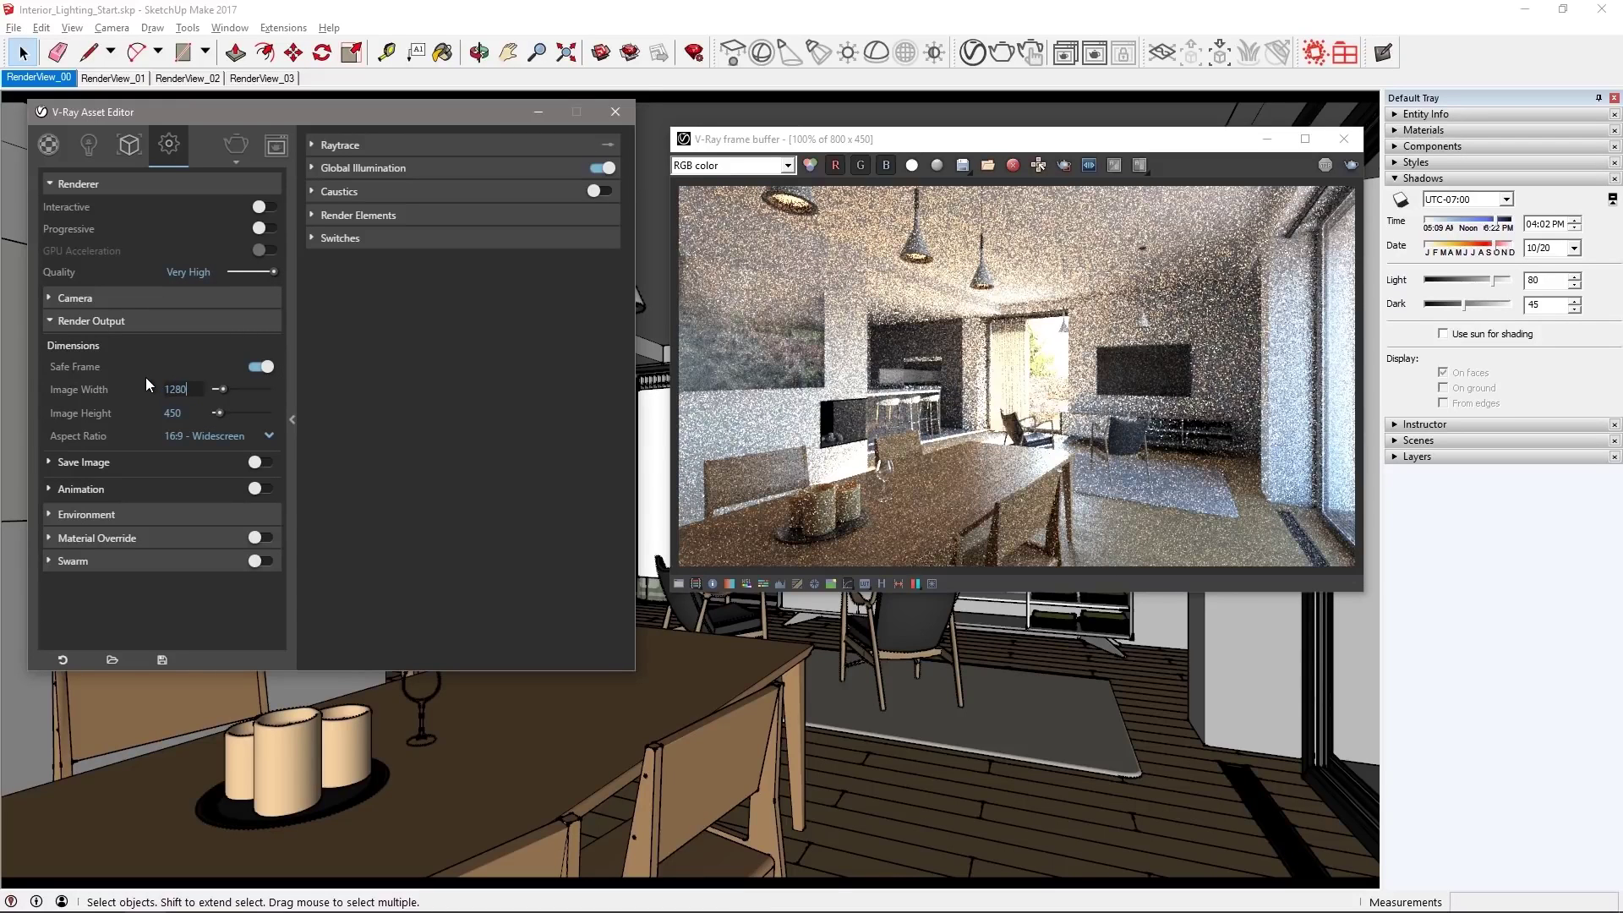
{"action": "key", "text": "Return"}
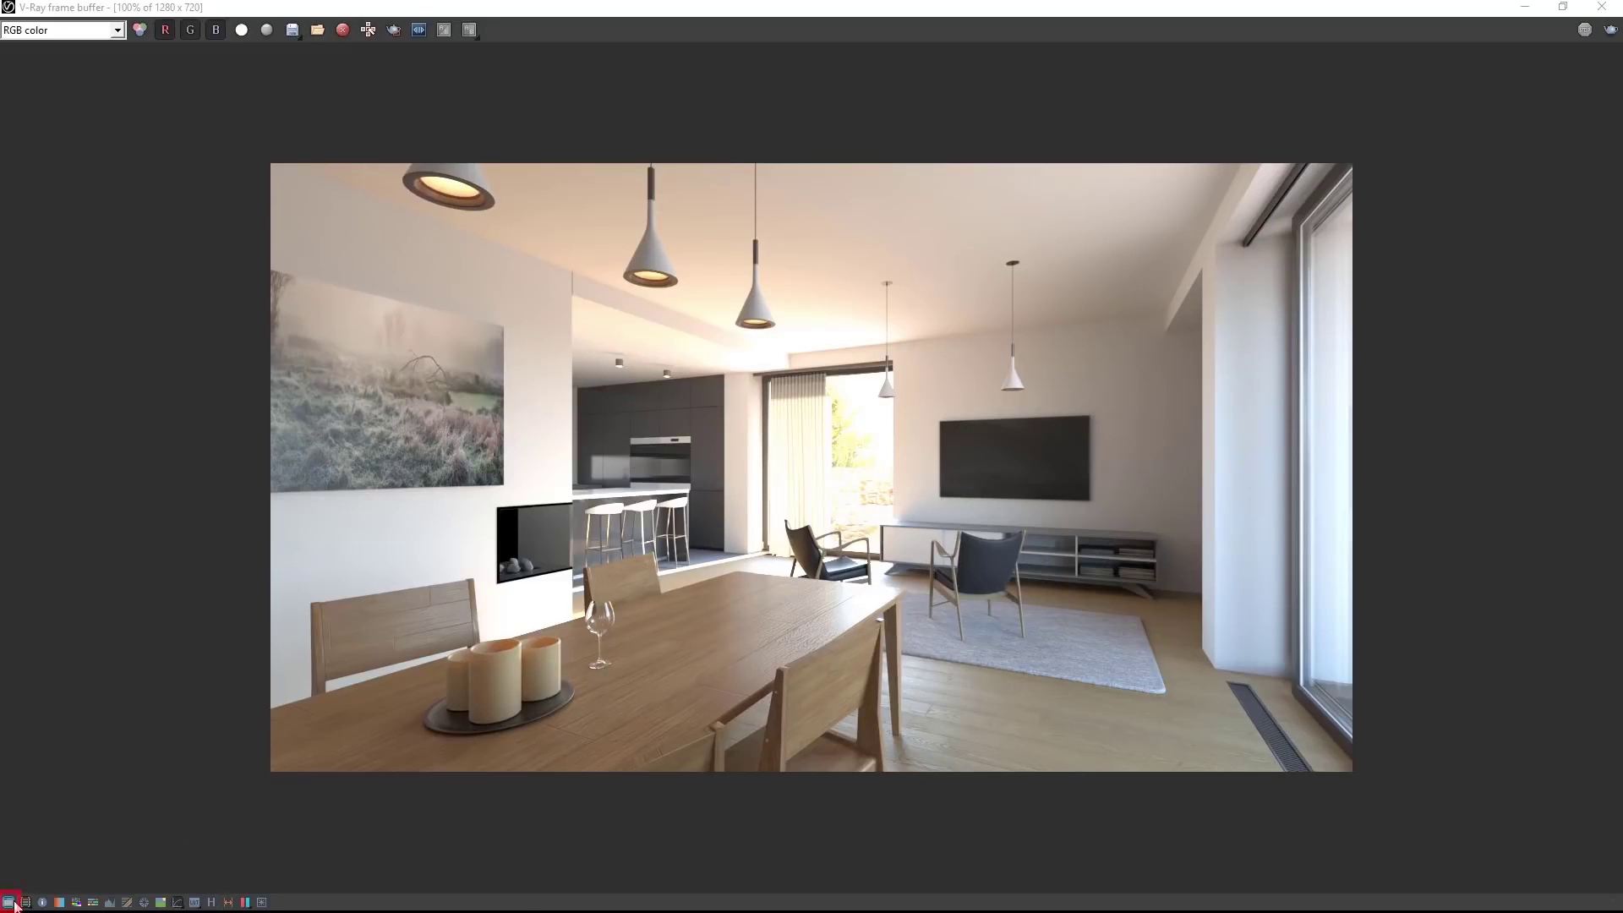
Enable Exposure correction and set Highlight Burn to 0.75, checking the overexposure overlay
{"action": "left_click", "coordinate": [9, 902]}
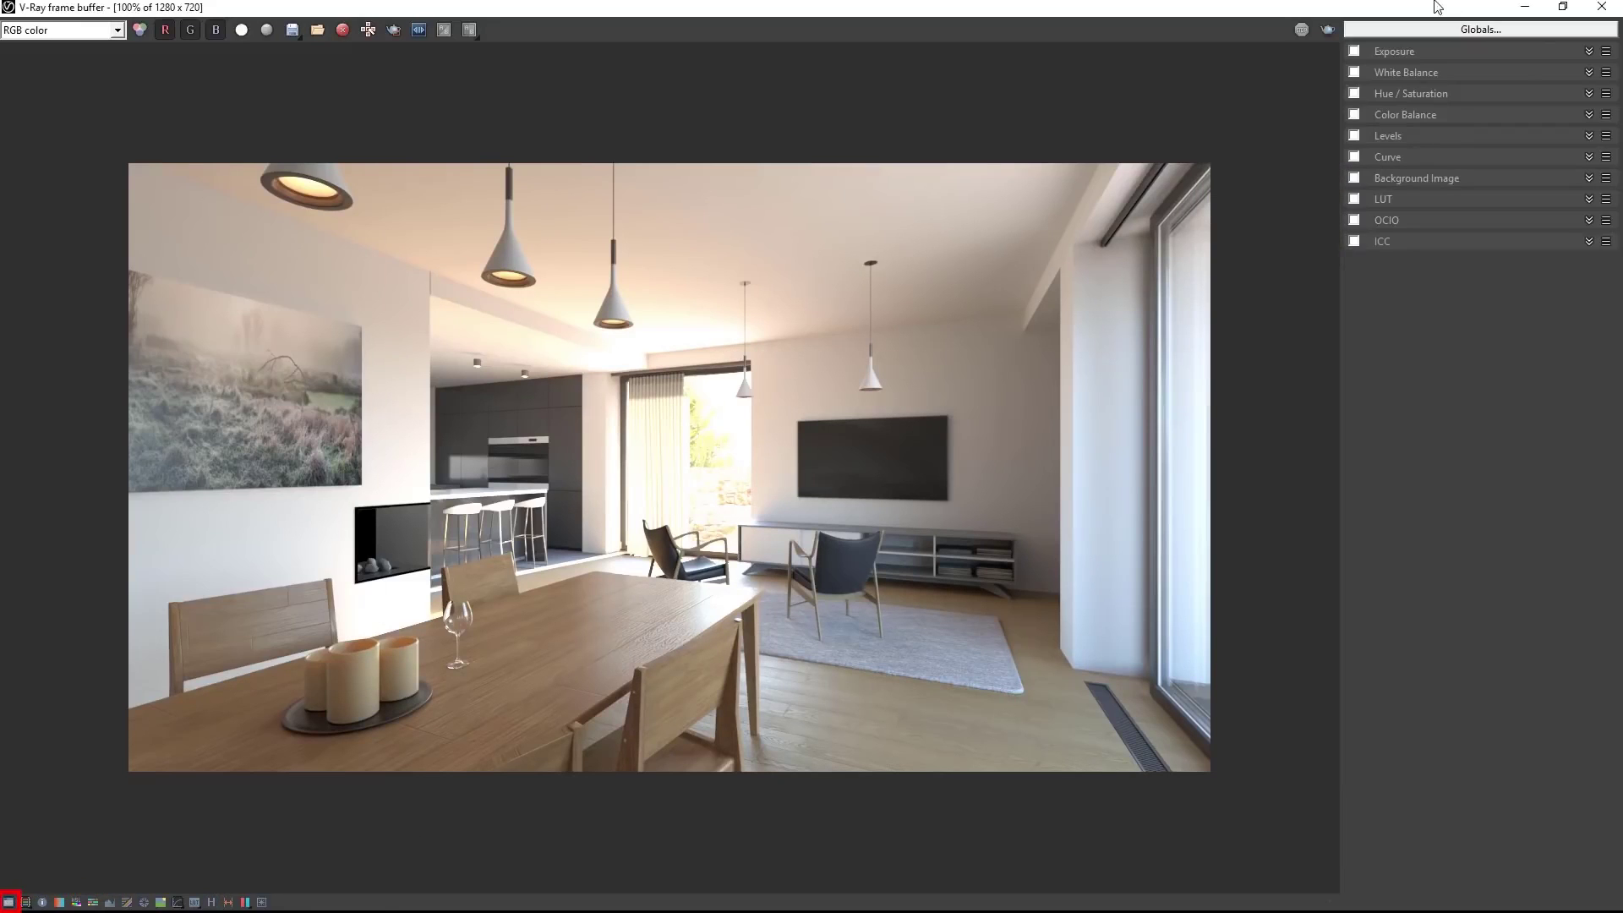
{"action": "left_click", "coordinate": [1370, 49]}
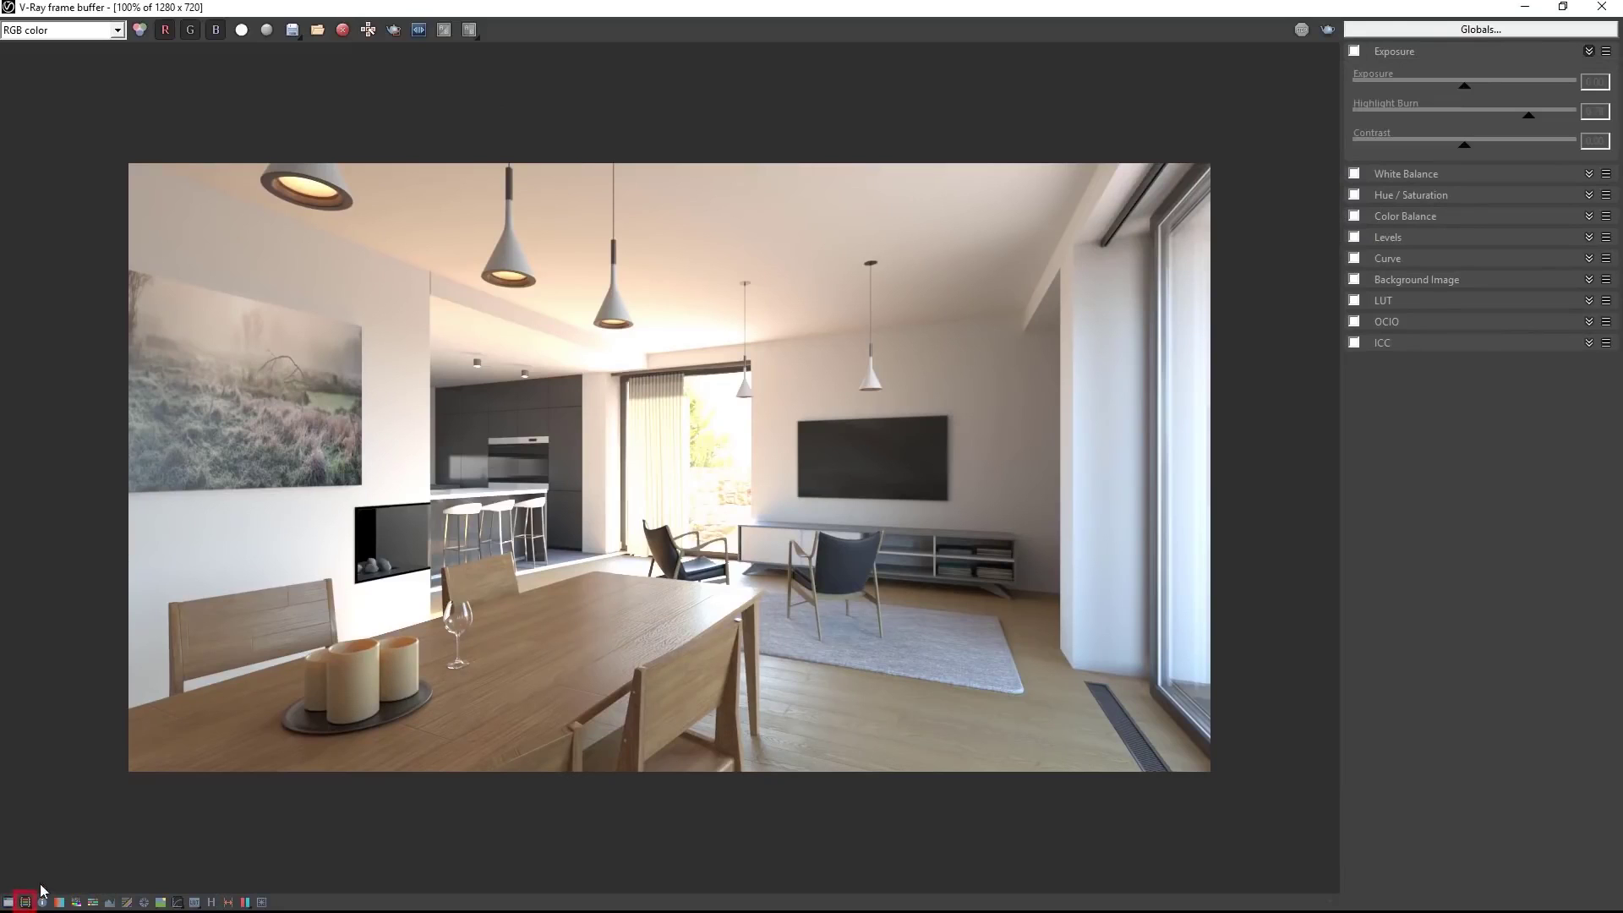
{"action": "left_click", "coordinate": [23, 904]}
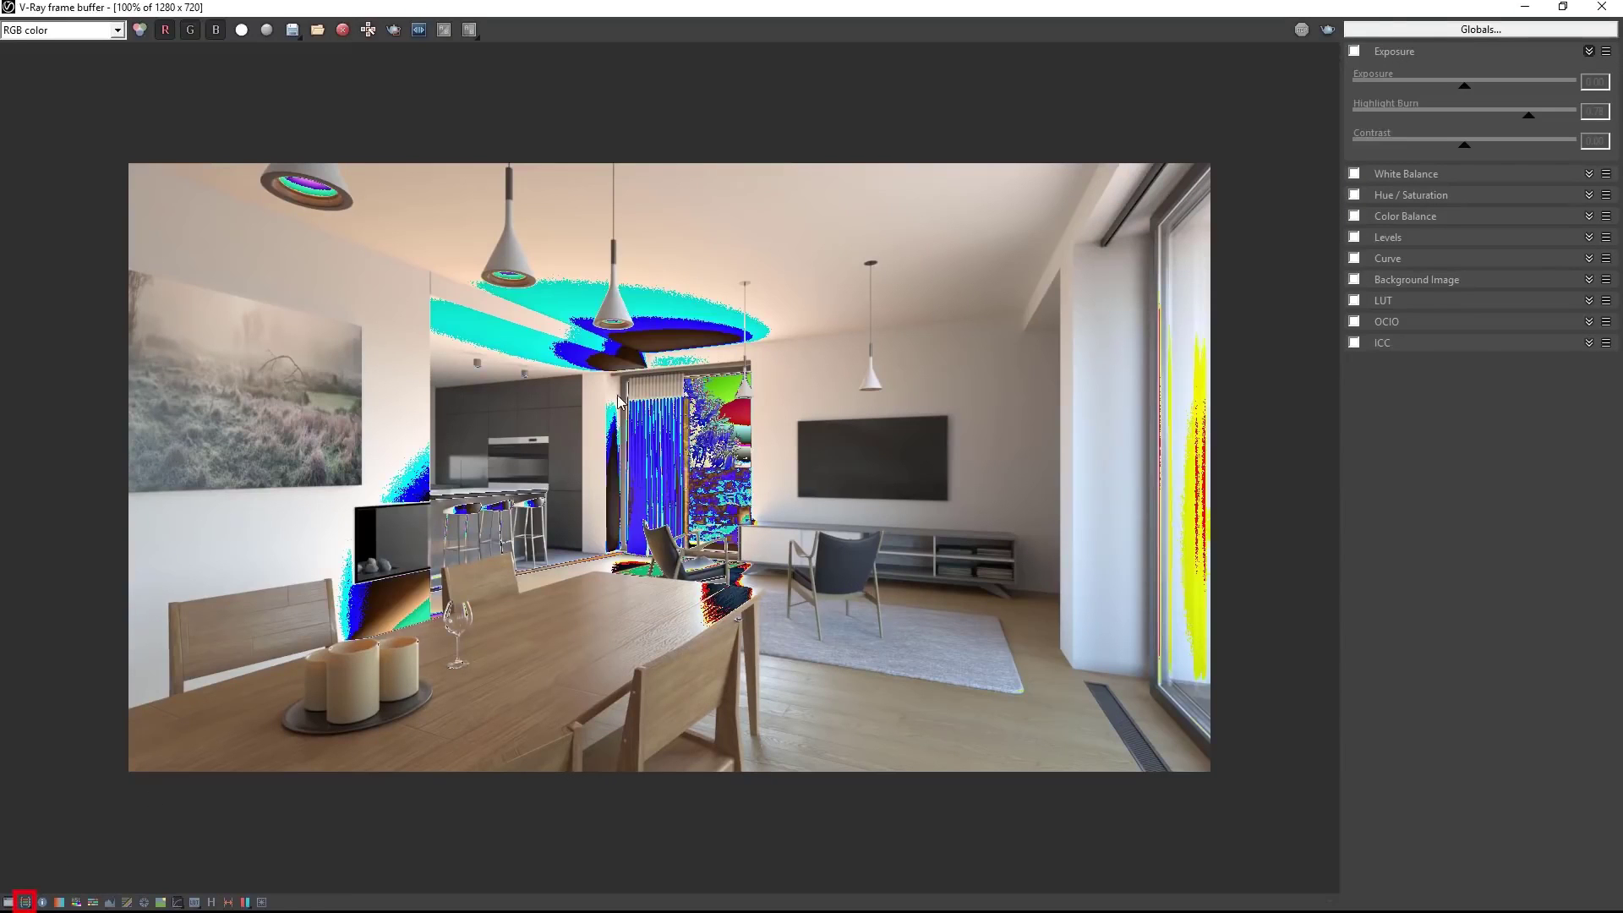
{"action": "left_click", "coordinate": [1353, 51]}
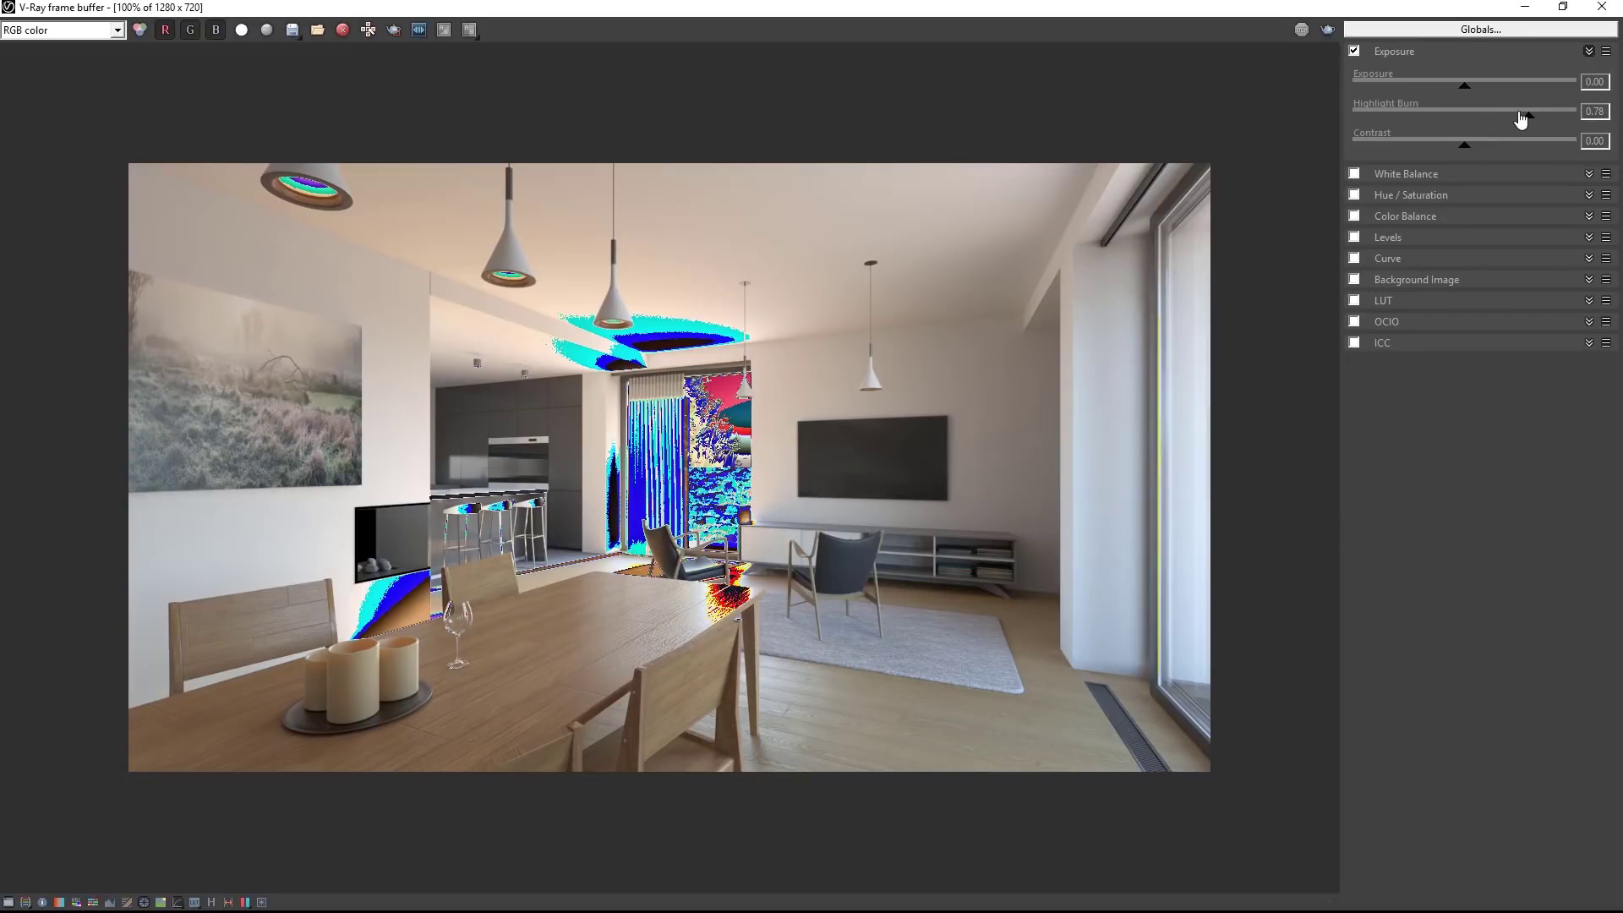
{"action": "left_click_drag", "start_coordinate": [1528, 116], "coordinate": [1463, 118]}
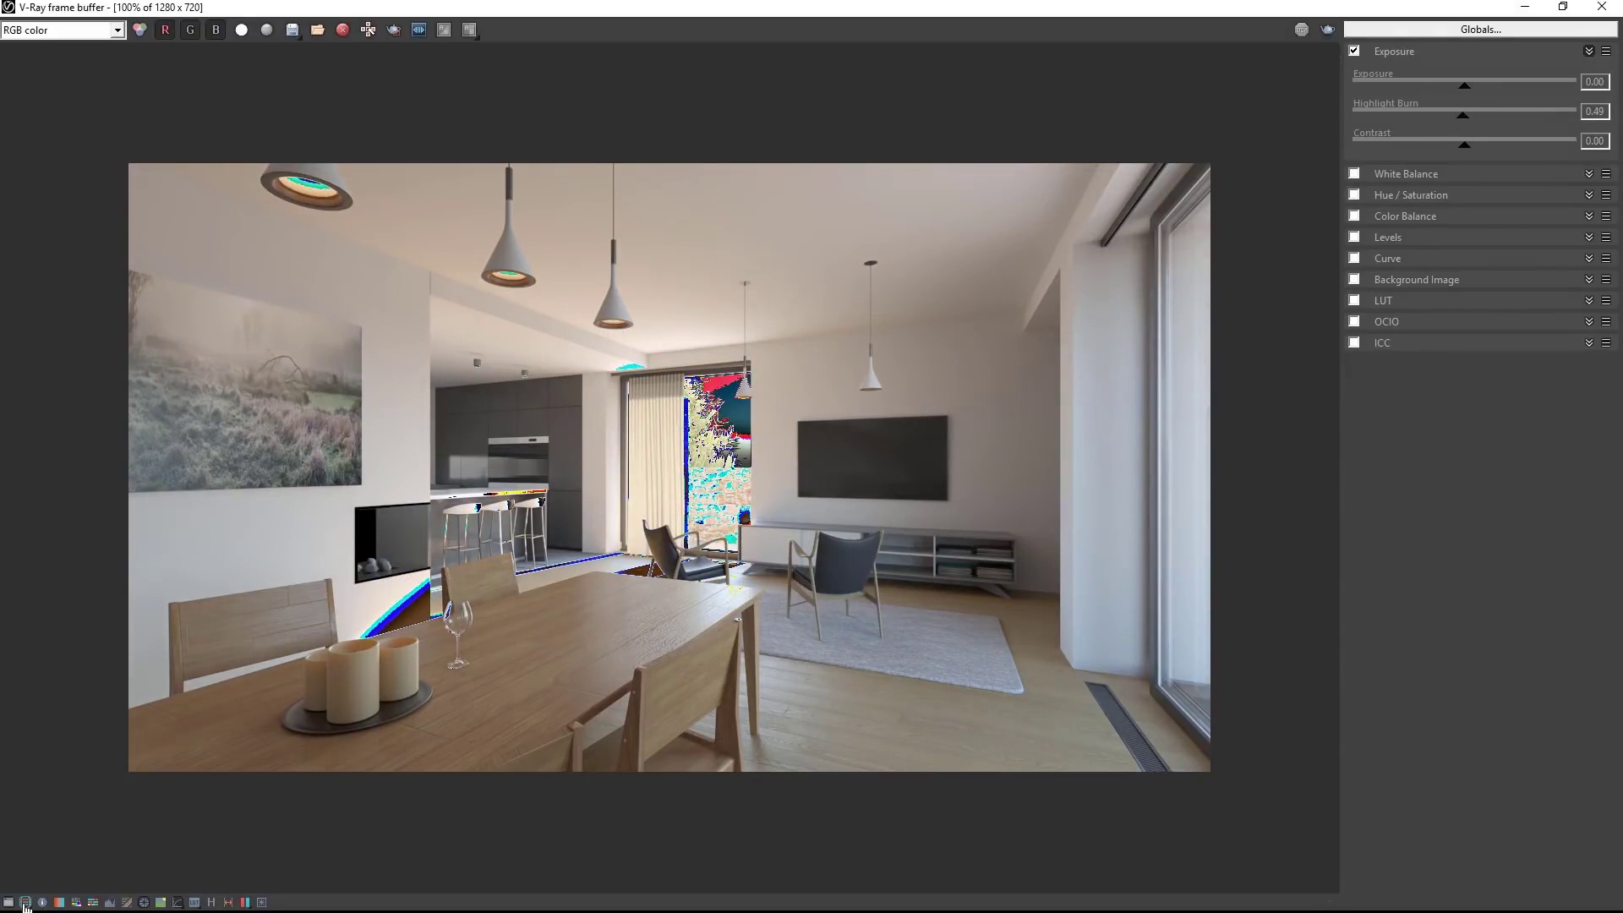
{"action": "left_click", "coordinate": [26, 902]}
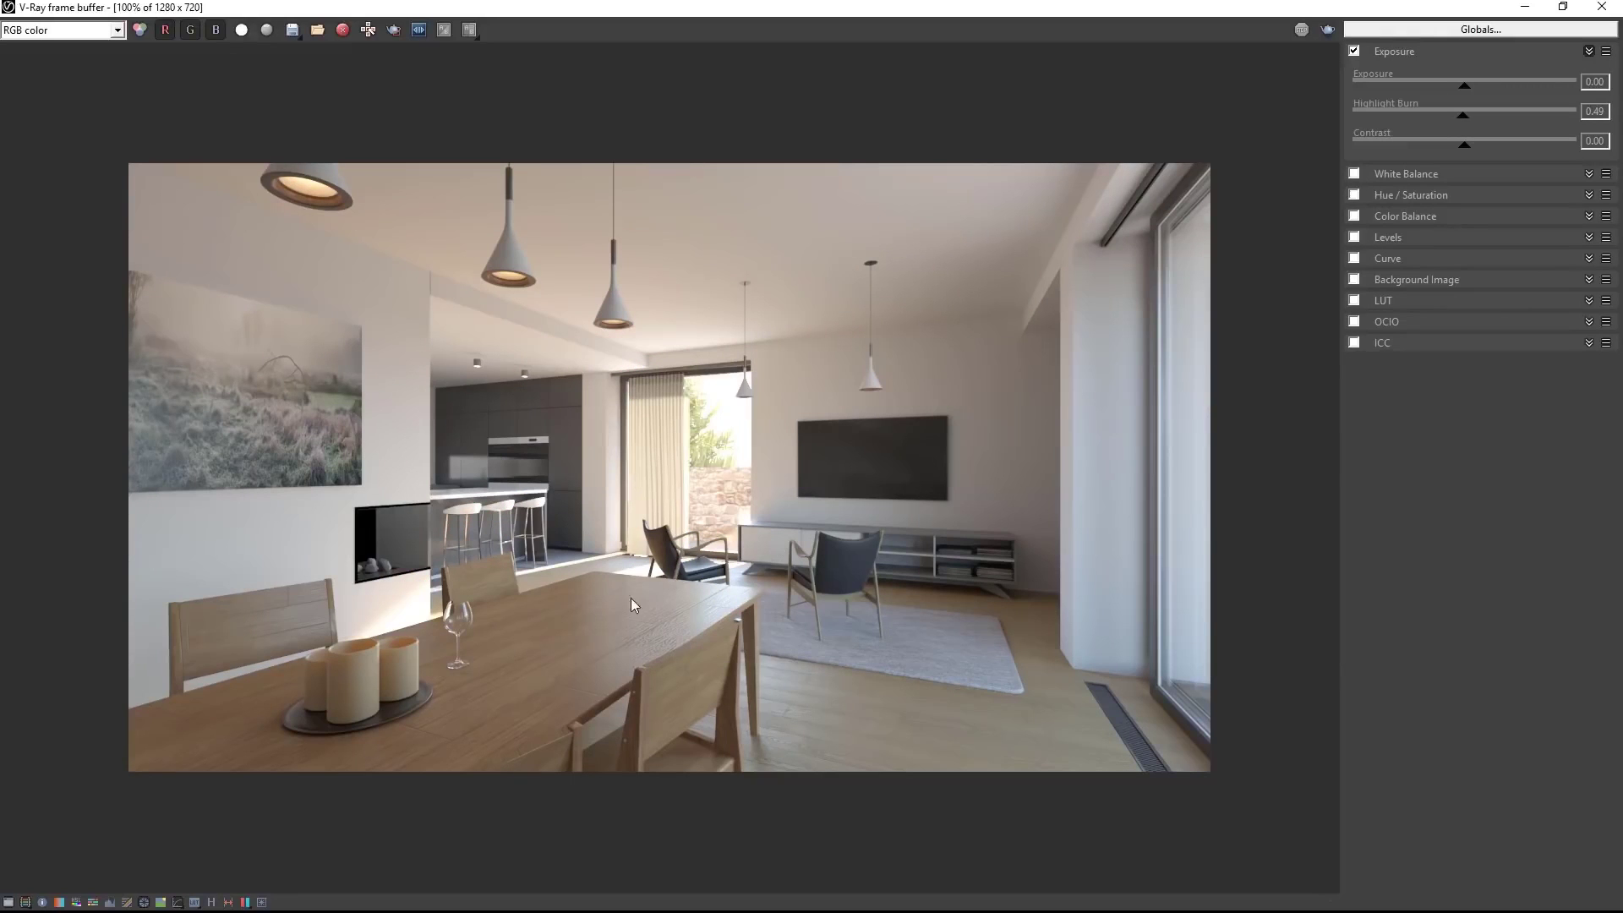
{"action": "left_click_drag", "start_coordinate": [1467, 118], "coordinate": [1523, 119]}
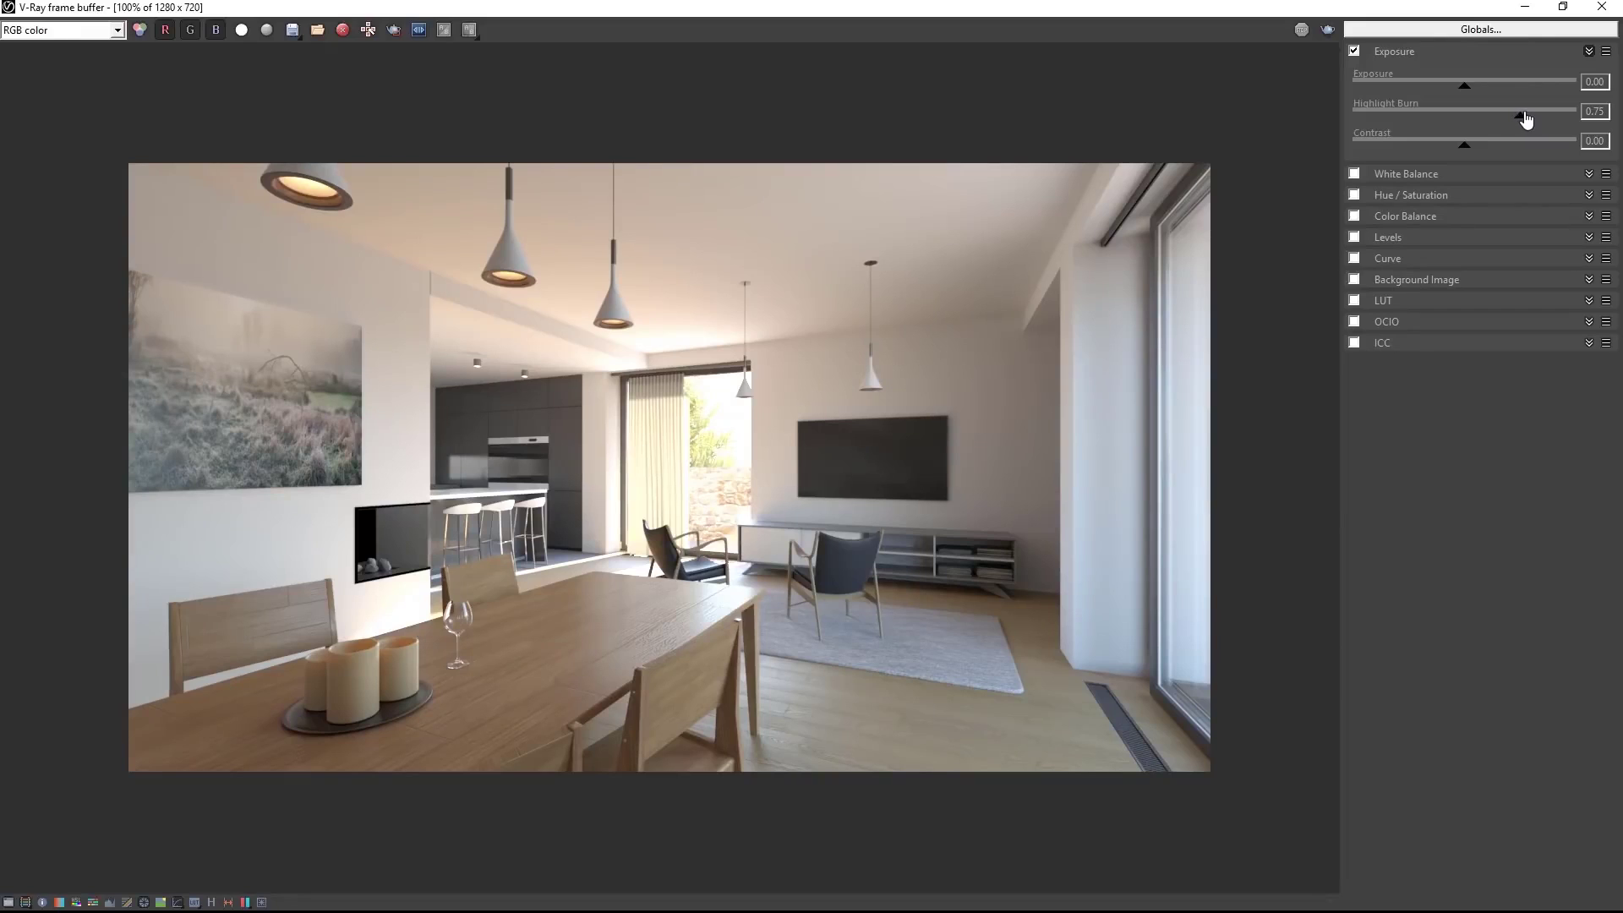
{"action": "left_click_drag", "start_coordinate": [1531, 119], "coordinate": [1524, 121]}
Enable White Balance with a temperature tweak and Hue/Saturation with a slight saturation boost
{"action": "left_click", "coordinate": [1405, 52]}
{"action": "left_click", "coordinate": [1412, 71]}
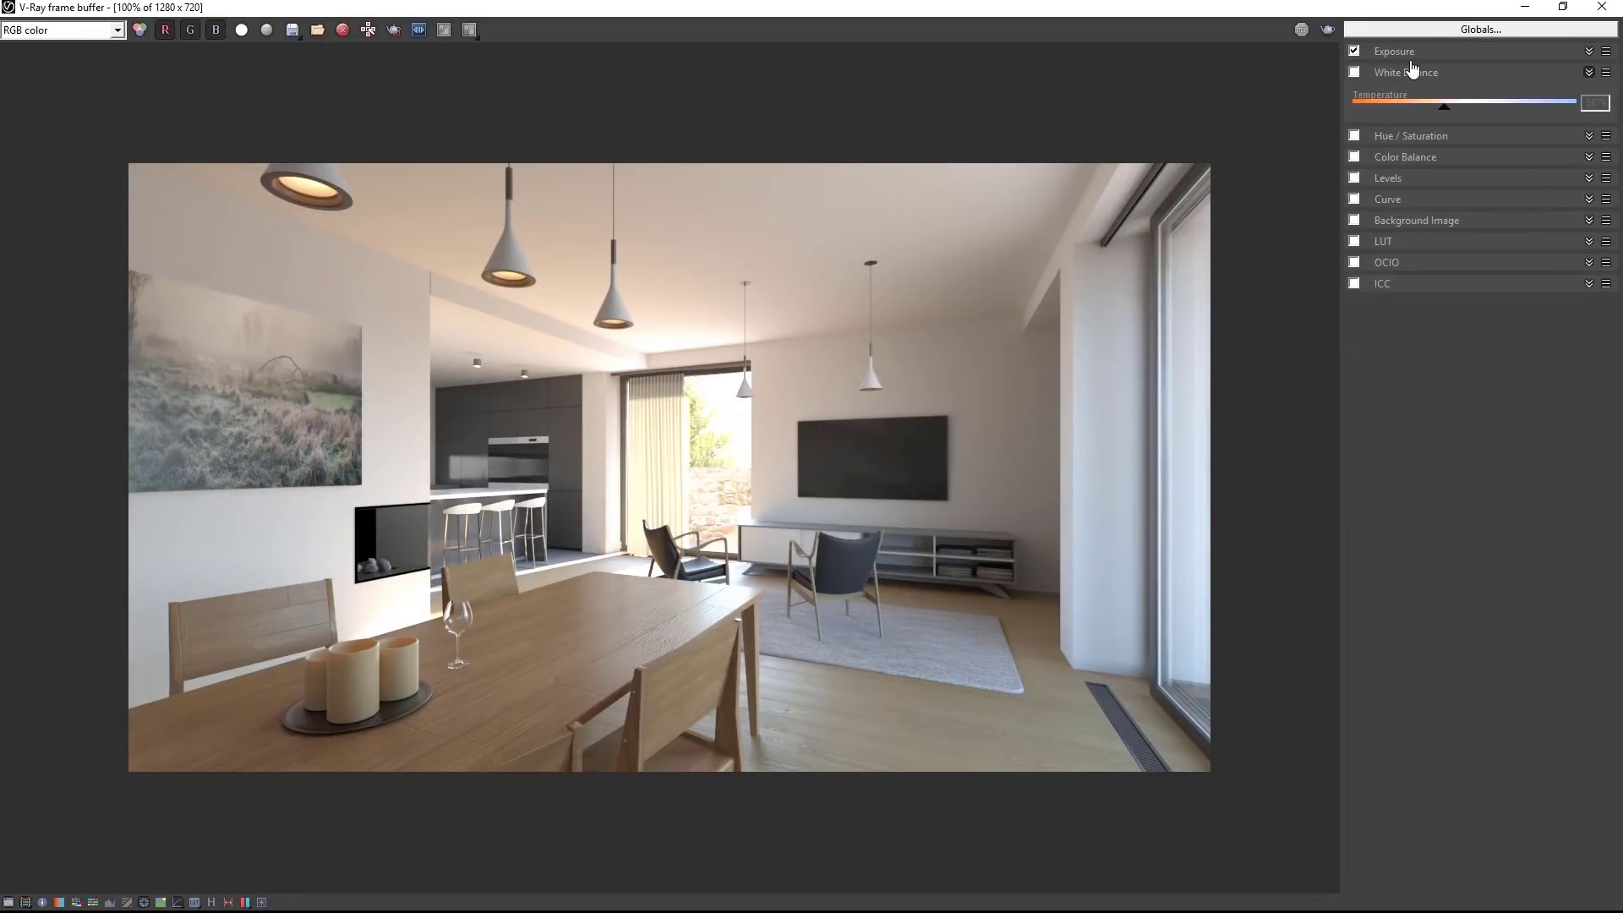
{"action": "left_click", "coordinate": [1353, 72]}
{"action": "left_click_drag", "start_coordinate": [1445, 107], "coordinate": [1454, 109]}
{"action": "left_click", "coordinate": [1420, 78]}
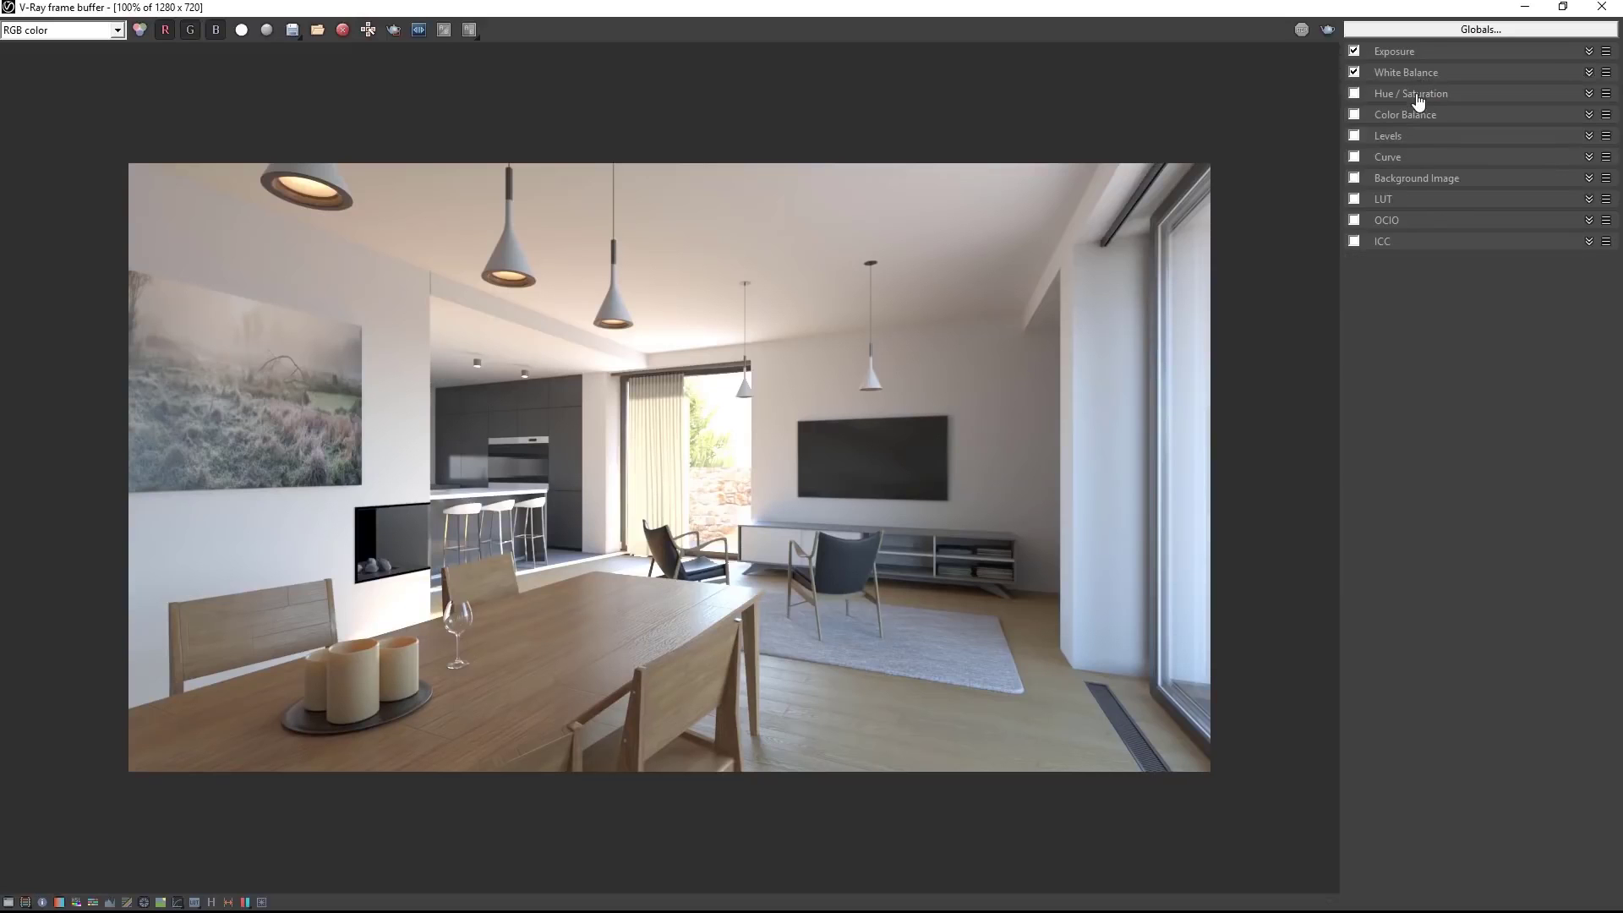
{"action": "left_click", "coordinate": [1353, 93]}
{"action": "mouse_move", "coordinate": [1466, 163]}
{"action": "left_mouse_down"}
{"action": "mouse_move", "coordinate": [1493, 167]}
{"action": "mouse_move", "coordinate": [1459, 164]}
{"action": "mouse_move", "coordinate": [1489, 167]}
{"action": "mouse_move", "coordinate": [1520, 133]}
{"action": "mouse_move", "coordinate": [1464, 127]}
{"action": "left_mouse_up"}
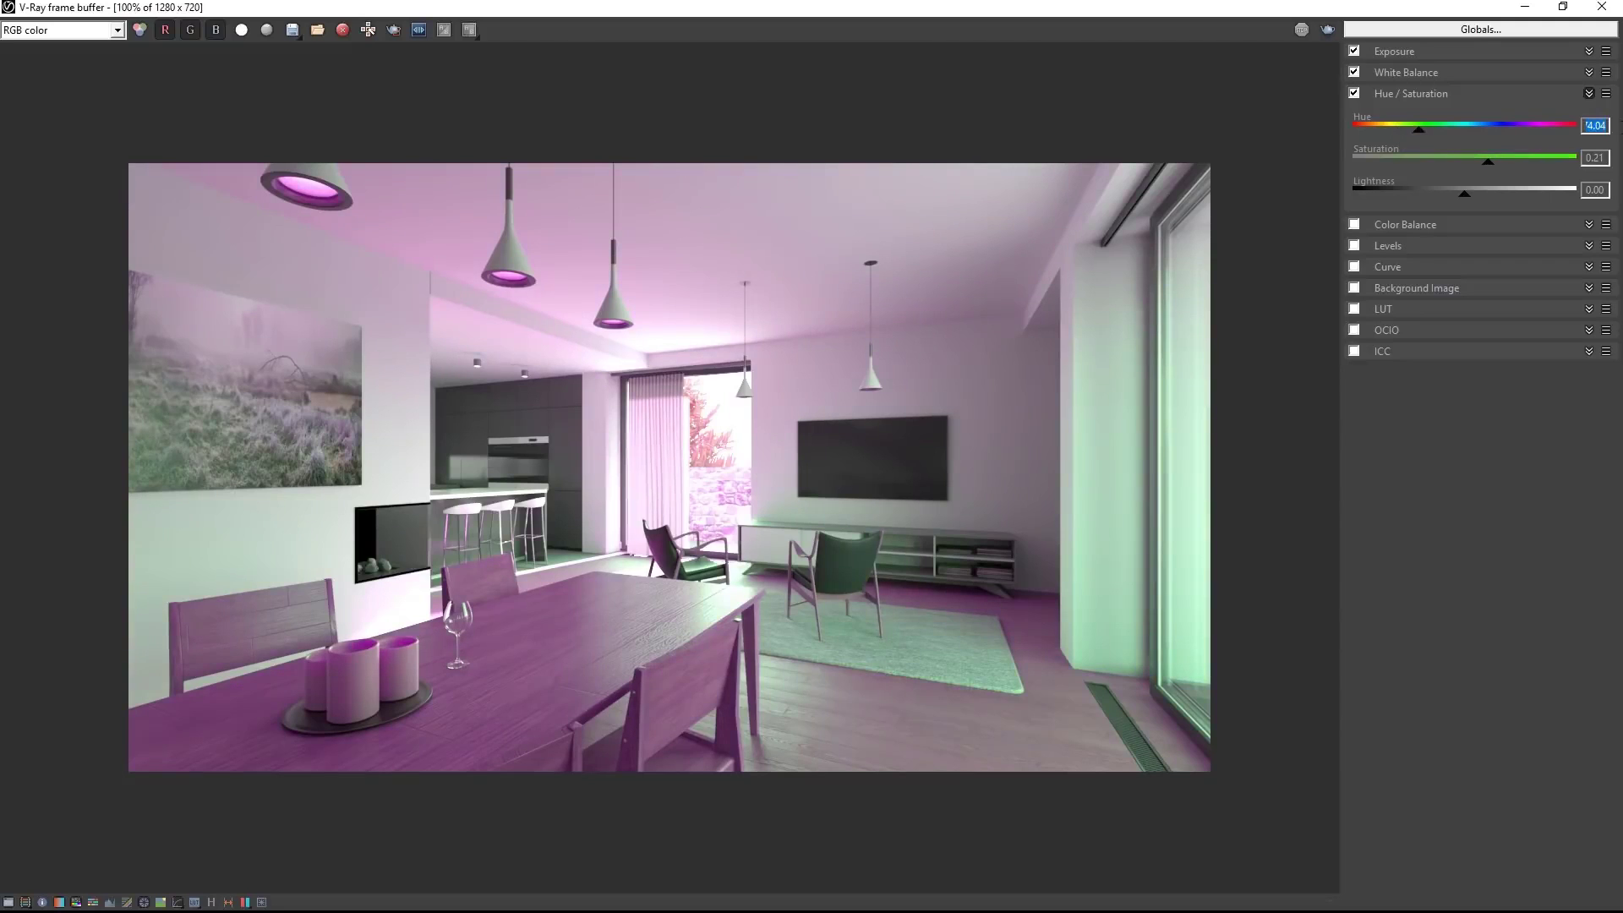
{"action": "mouse_move", "coordinate": [1465, 193]}
{"action": "left_mouse_down"}
{"action": "mouse_move", "coordinate": [1514, 200]}
{"action": "mouse_move", "coordinate": [1465, 194]}
{"action": "left_mouse_up"}
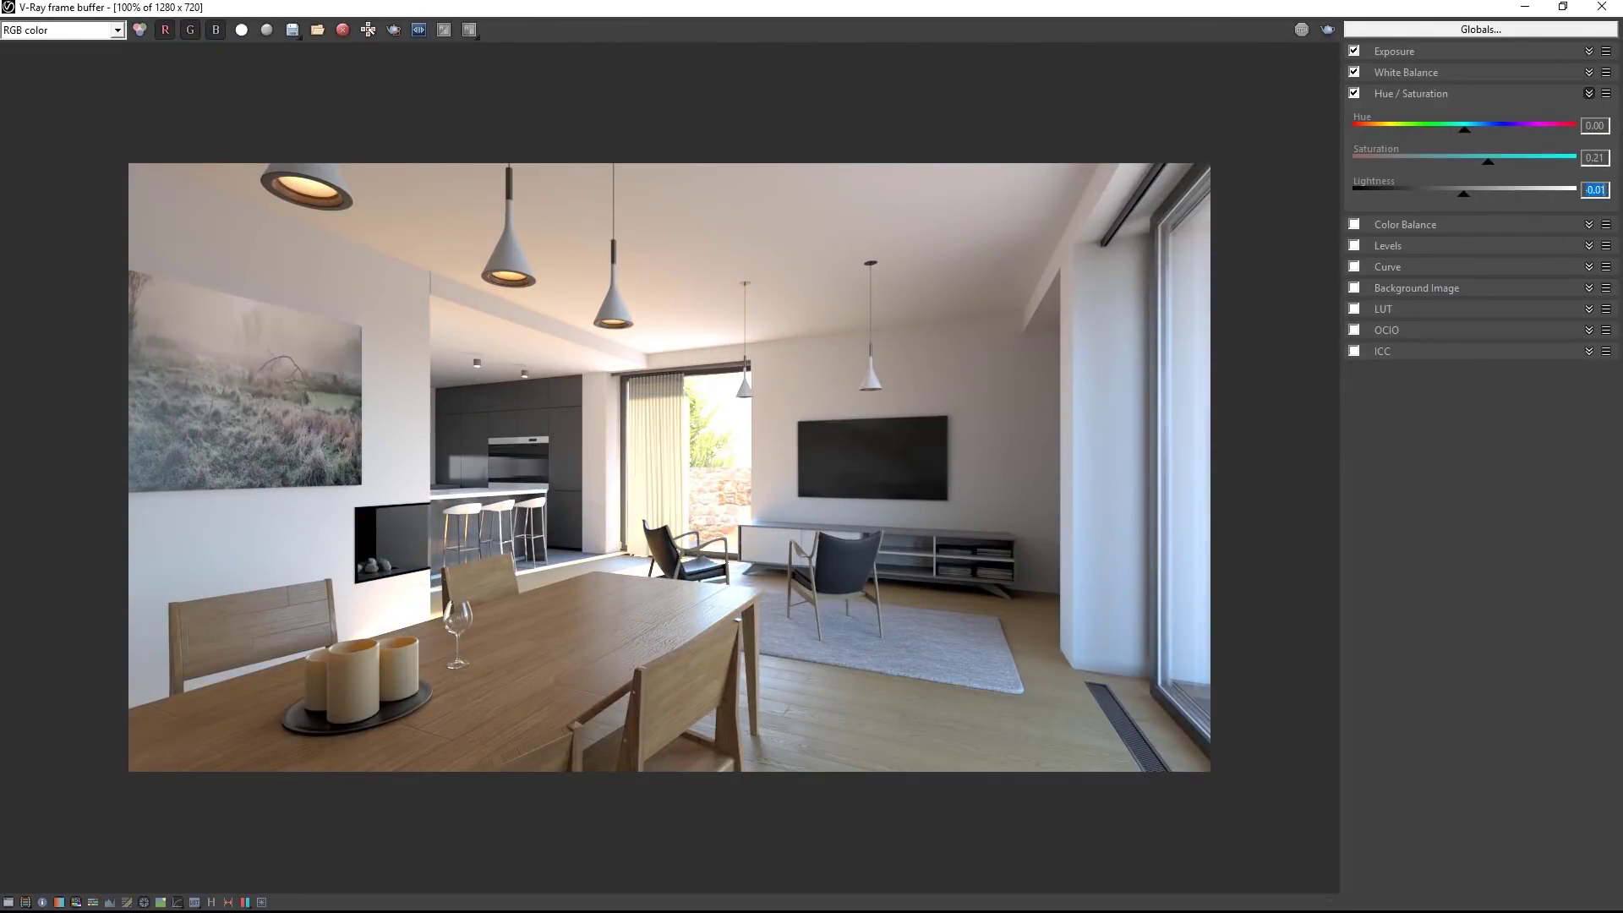
Enable Color Balance, try a Shadows adjustment, then switch back to Highlights
{"action": "left_click", "coordinate": [1414, 95]}
{"action": "left_click", "coordinate": [1353, 114]}
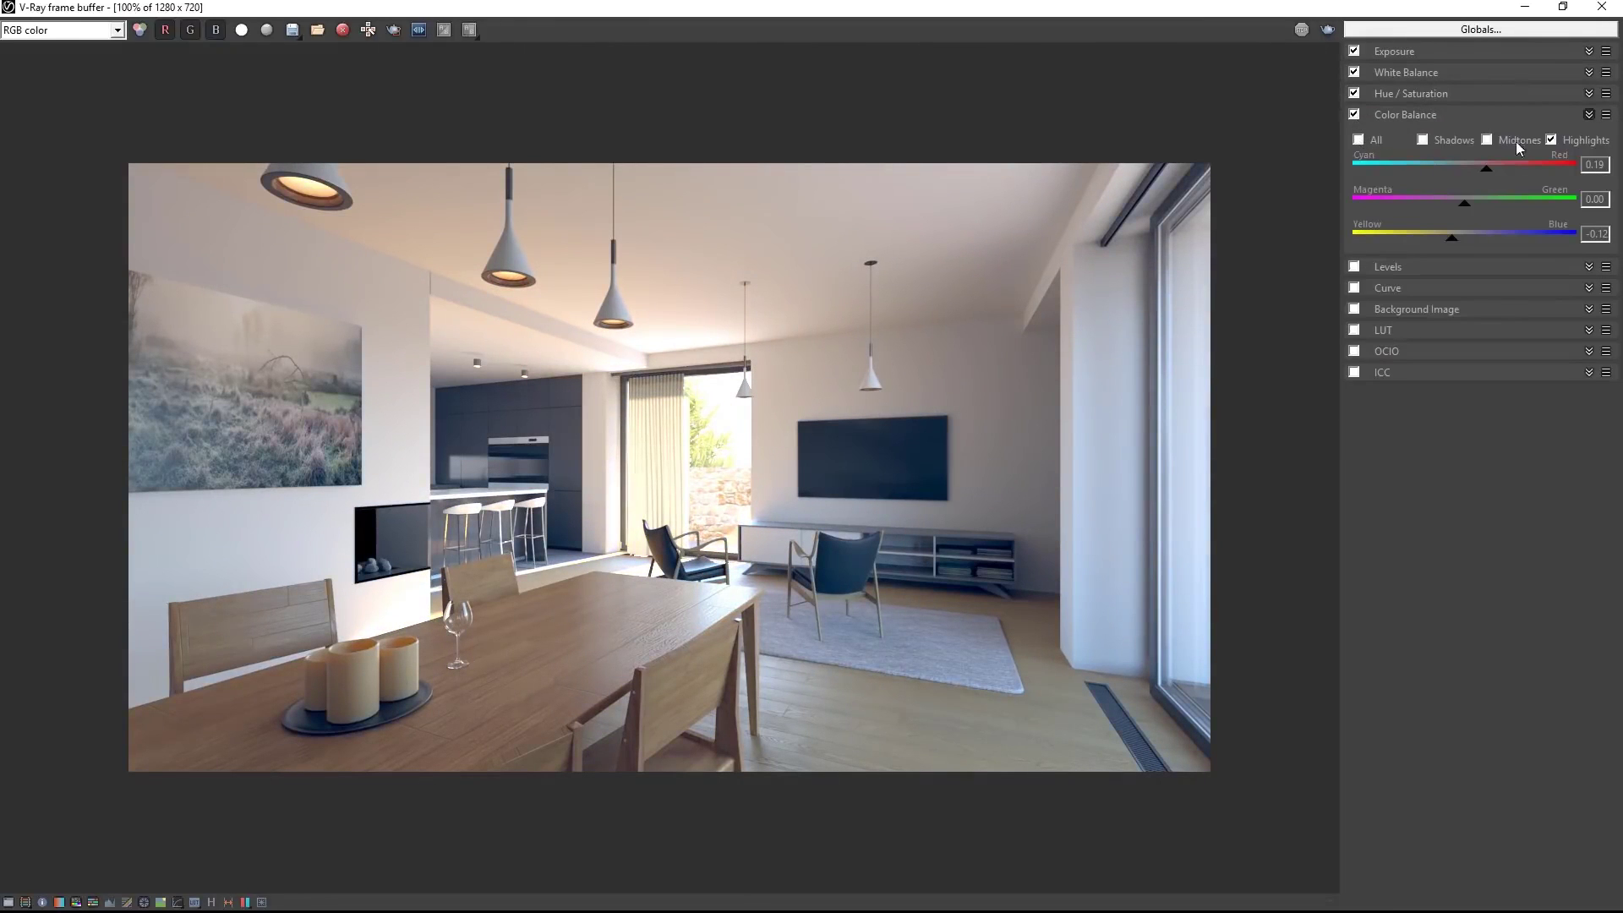
{"action": "left_click", "coordinate": [1421, 140]}
{"action": "mouse_move", "coordinate": [1441, 166]}
{"action": "left_mouse_down"}
{"action": "mouse_move", "coordinate": [1519, 166]}
{"action": "mouse_move", "coordinate": [1450, 165]}
{"action": "left_mouse_up"}
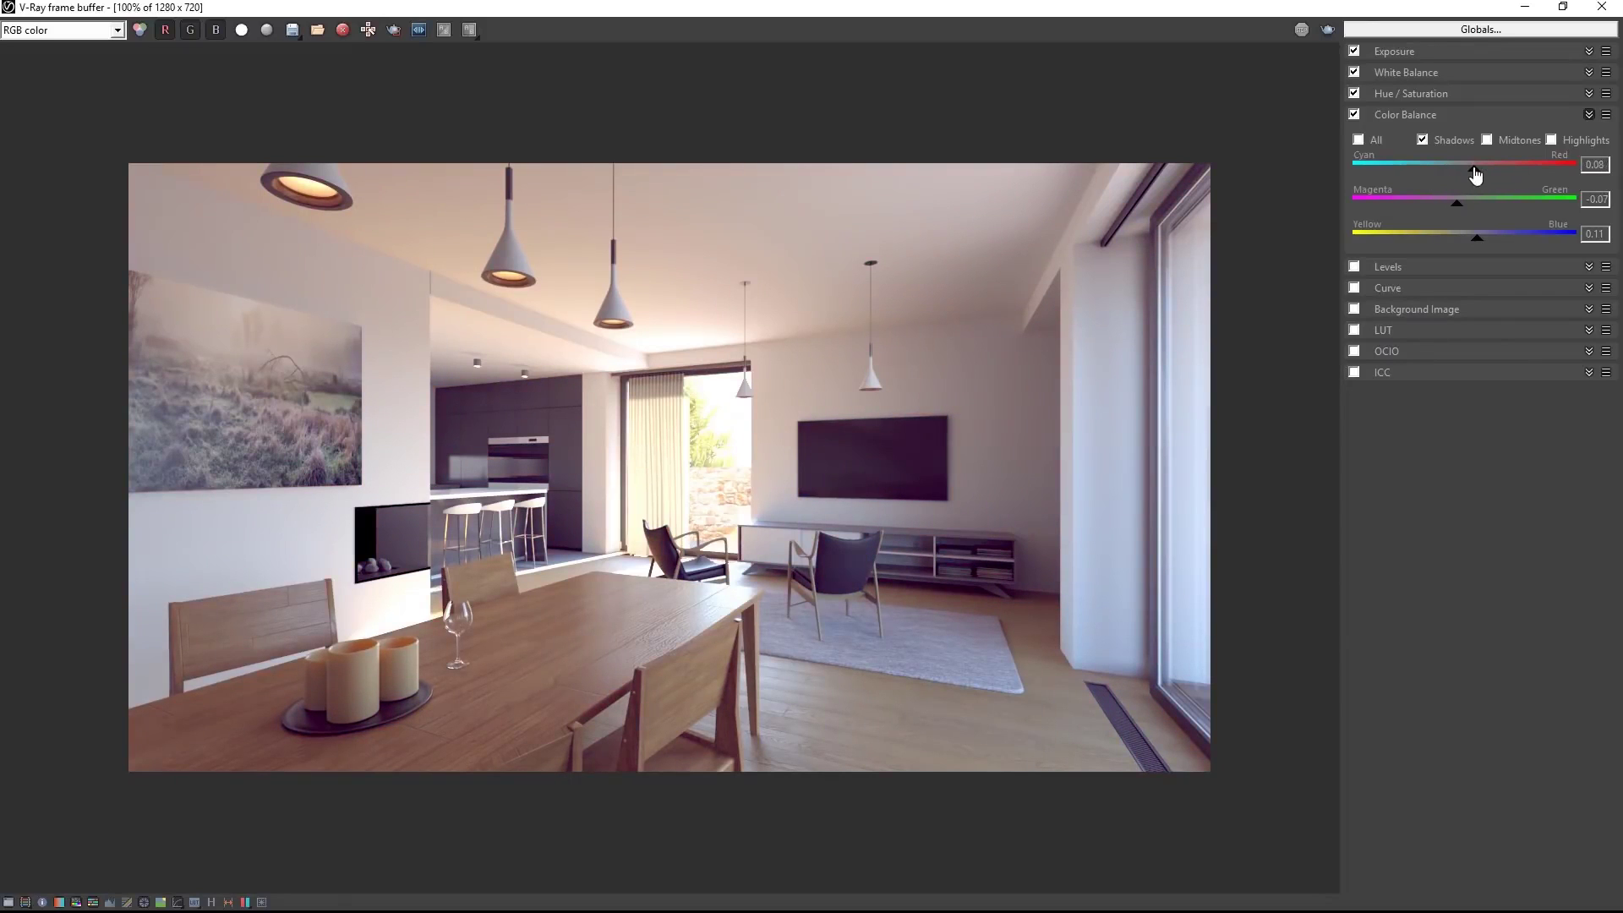
{"action": "left_click", "coordinate": [1553, 140]}
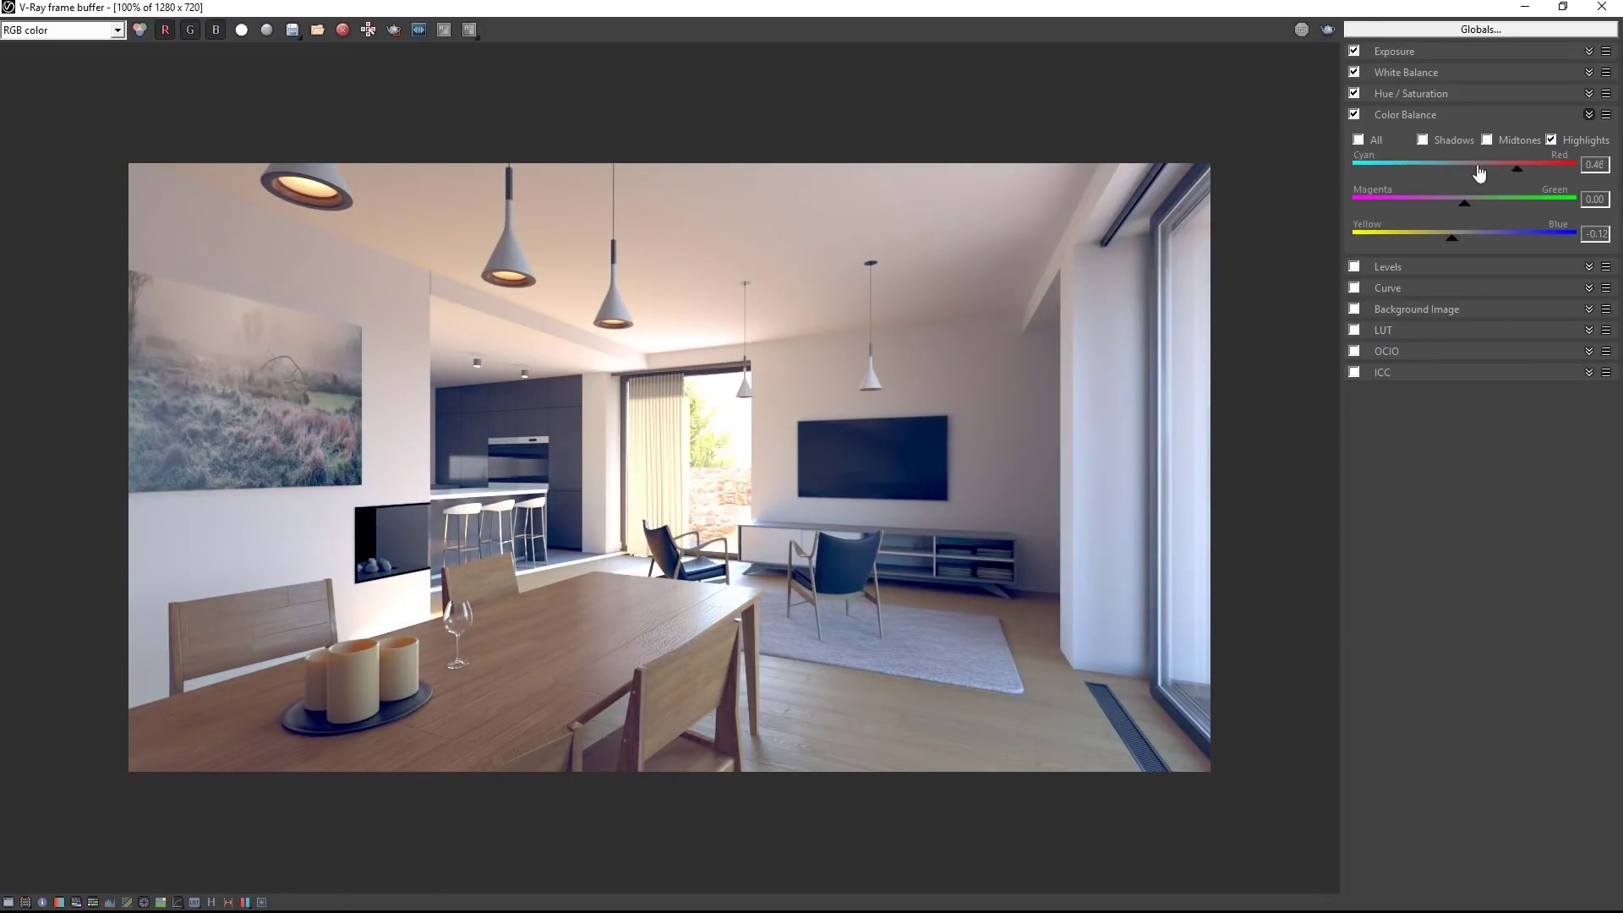
Enable the Curve correction, test an S-curve, then reset it from the curve menu
{"action": "left_click", "coordinate": [1383, 118]}
{"action": "left_click", "coordinate": [1388, 157]}
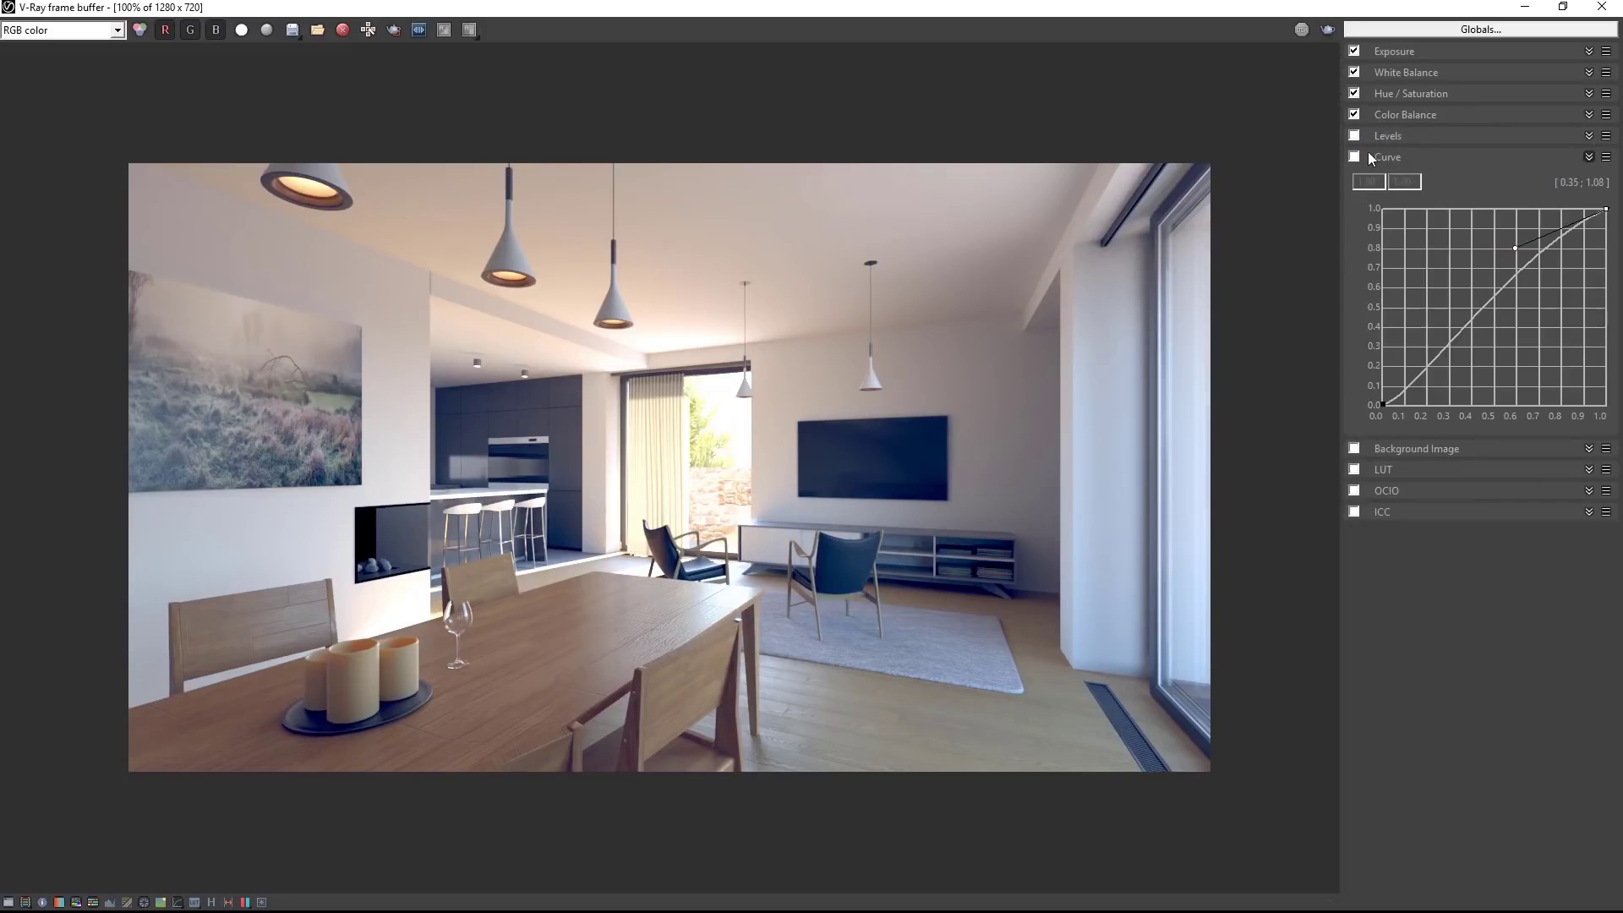
{"action": "left_click", "coordinate": [1355, 157]}
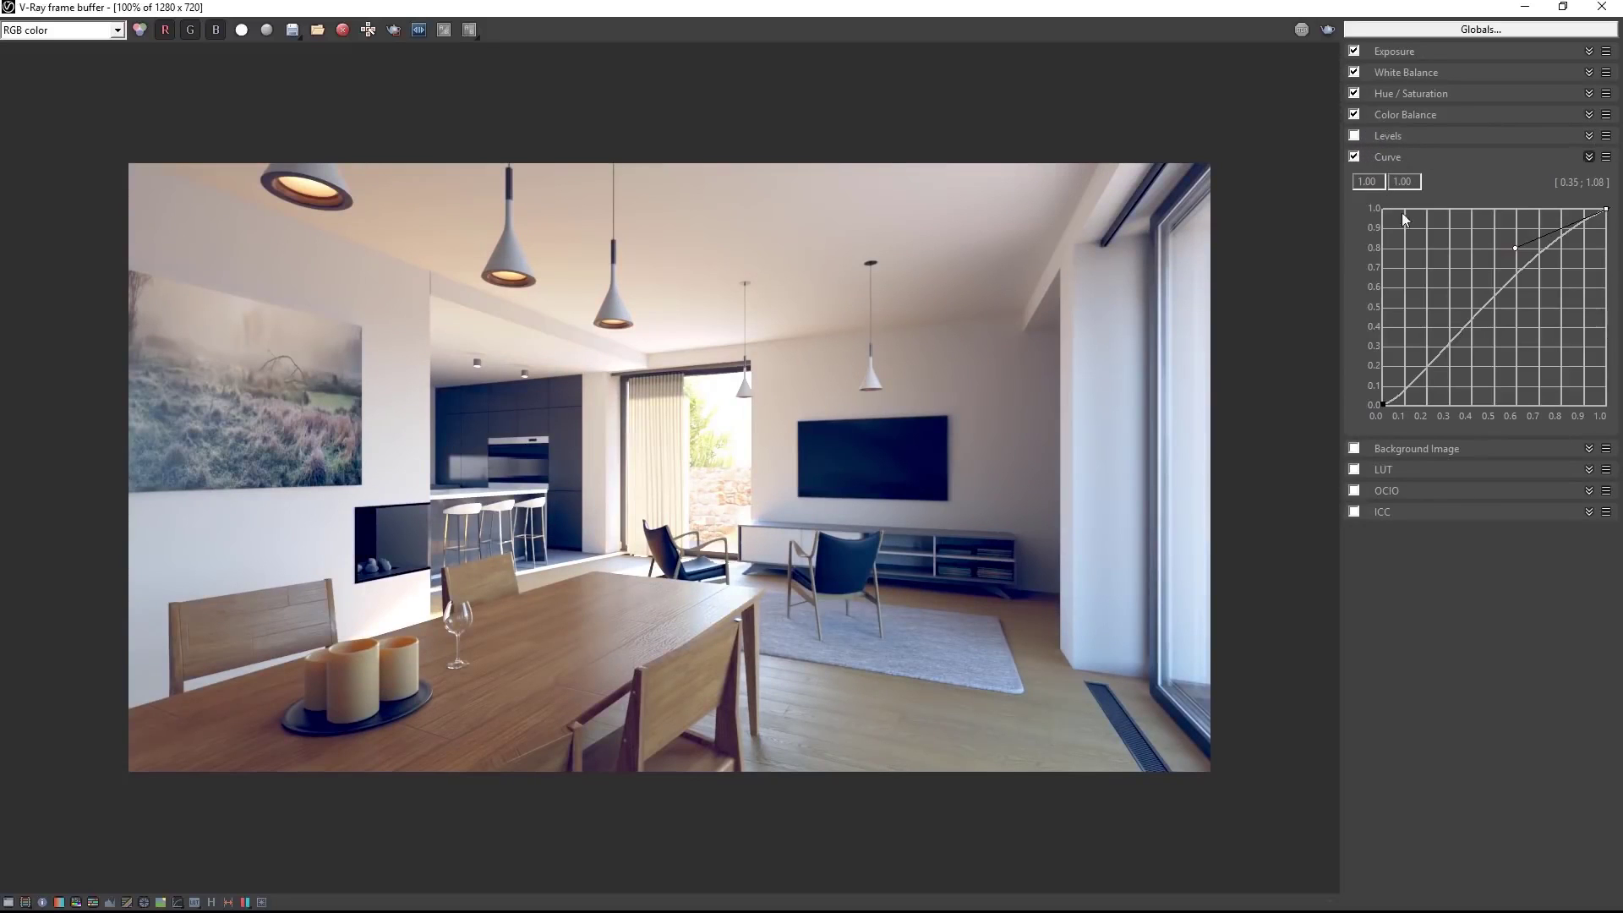
{"action": "left_click", "coordinate": [1465, 327]}
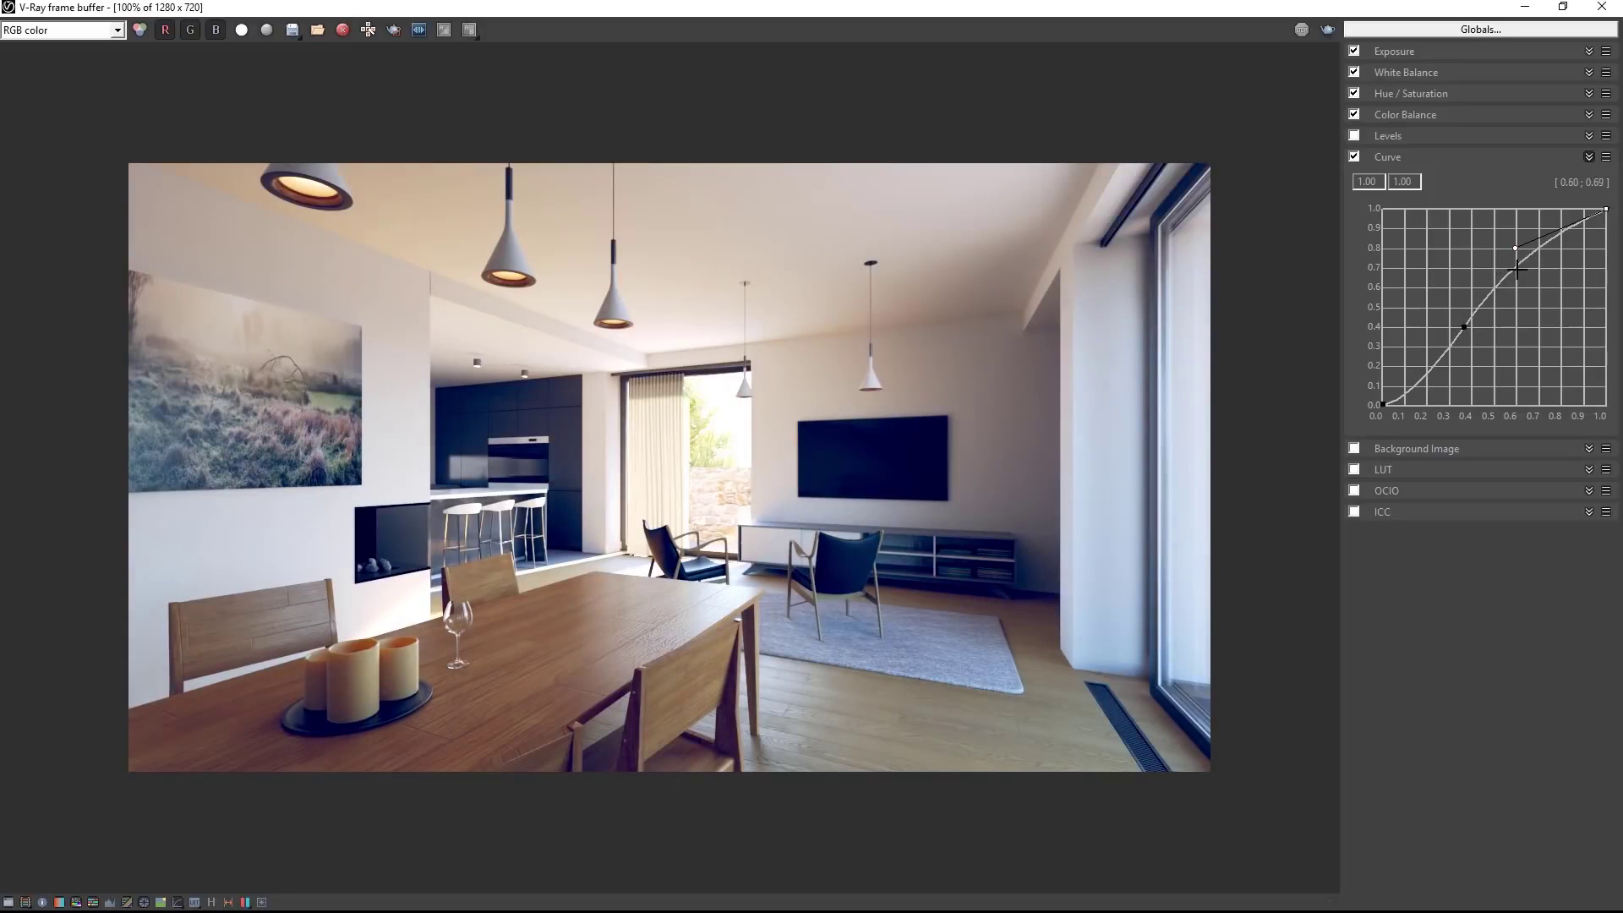
{"action": "left_click_drag", "start_coordinate": [1516, 247], "coordinate": [1517, 266]}
{"action": "left_click", "coordinate": [1607, 157]}
{"action": "left_click", "coordinate": [1528, 171]}
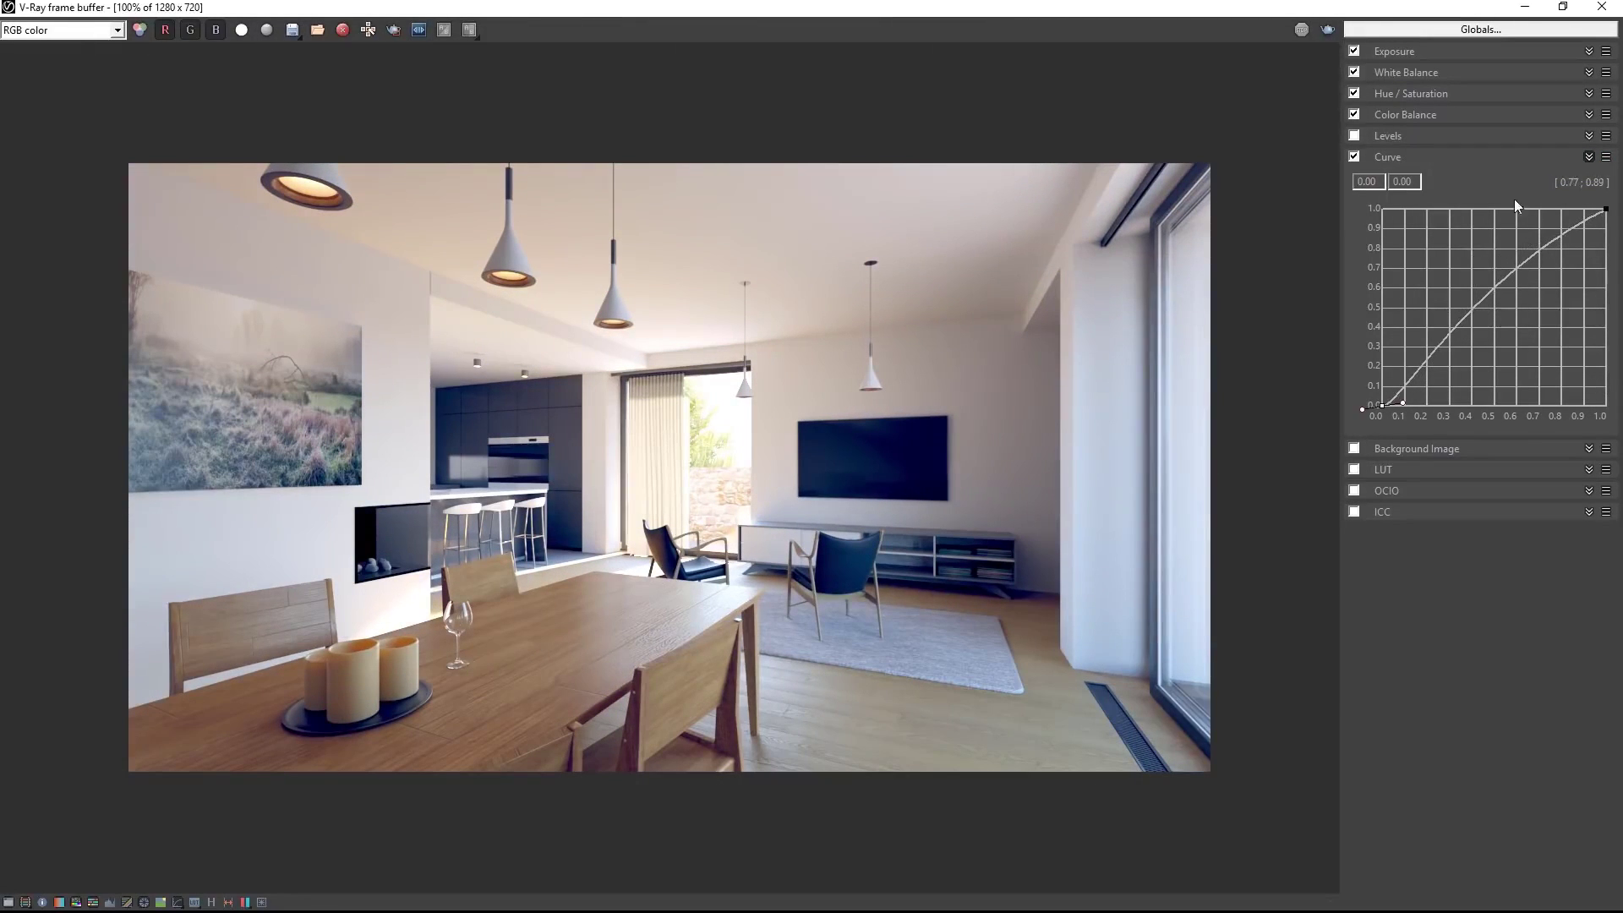
{"action": "left_click", "coordinate": [1408, 161]}
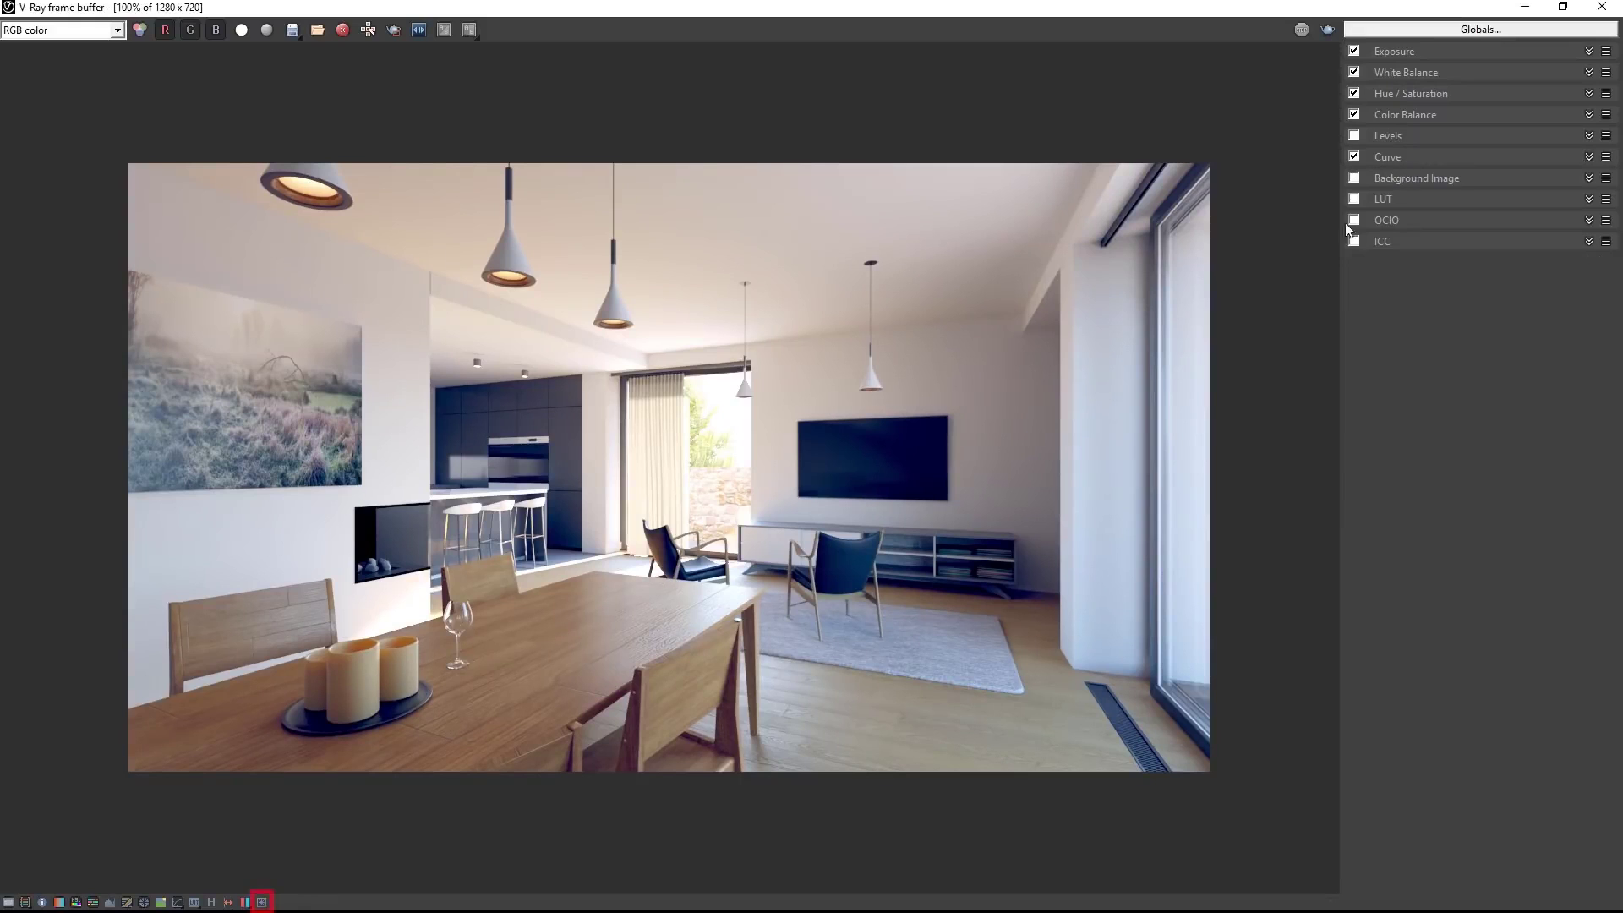
Turn on Bloom and adjust its Shape, Size to 9.41 and Weight to 2.83
{"action": "left_click", "coordinate": [262, 902]}
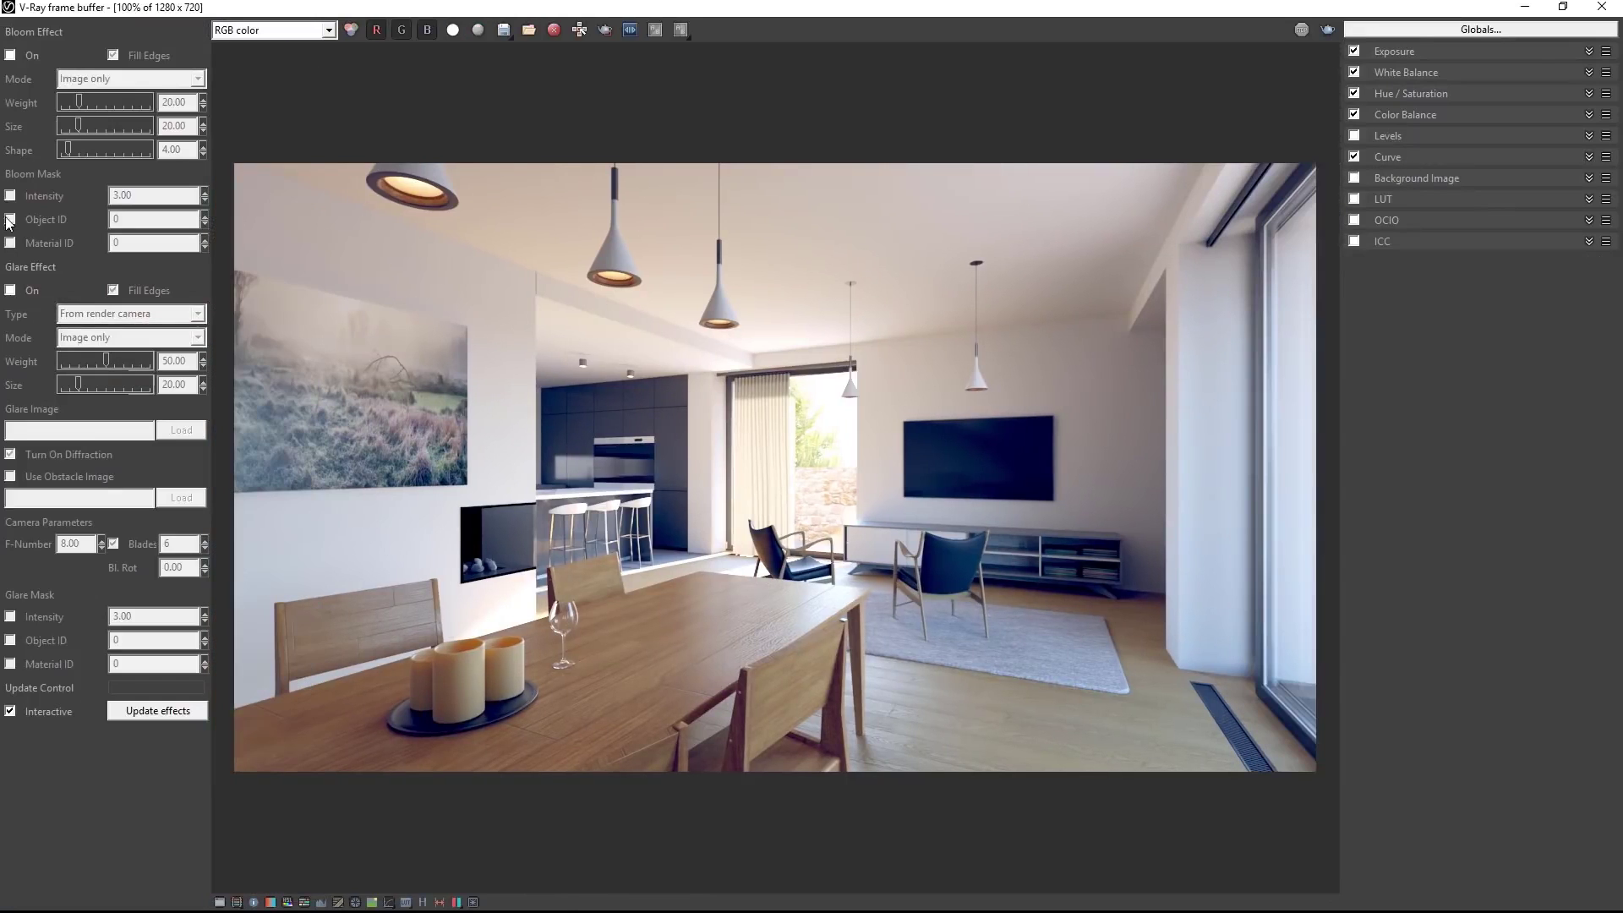
{"action": "left_click", "coordinate": [11, 56]}
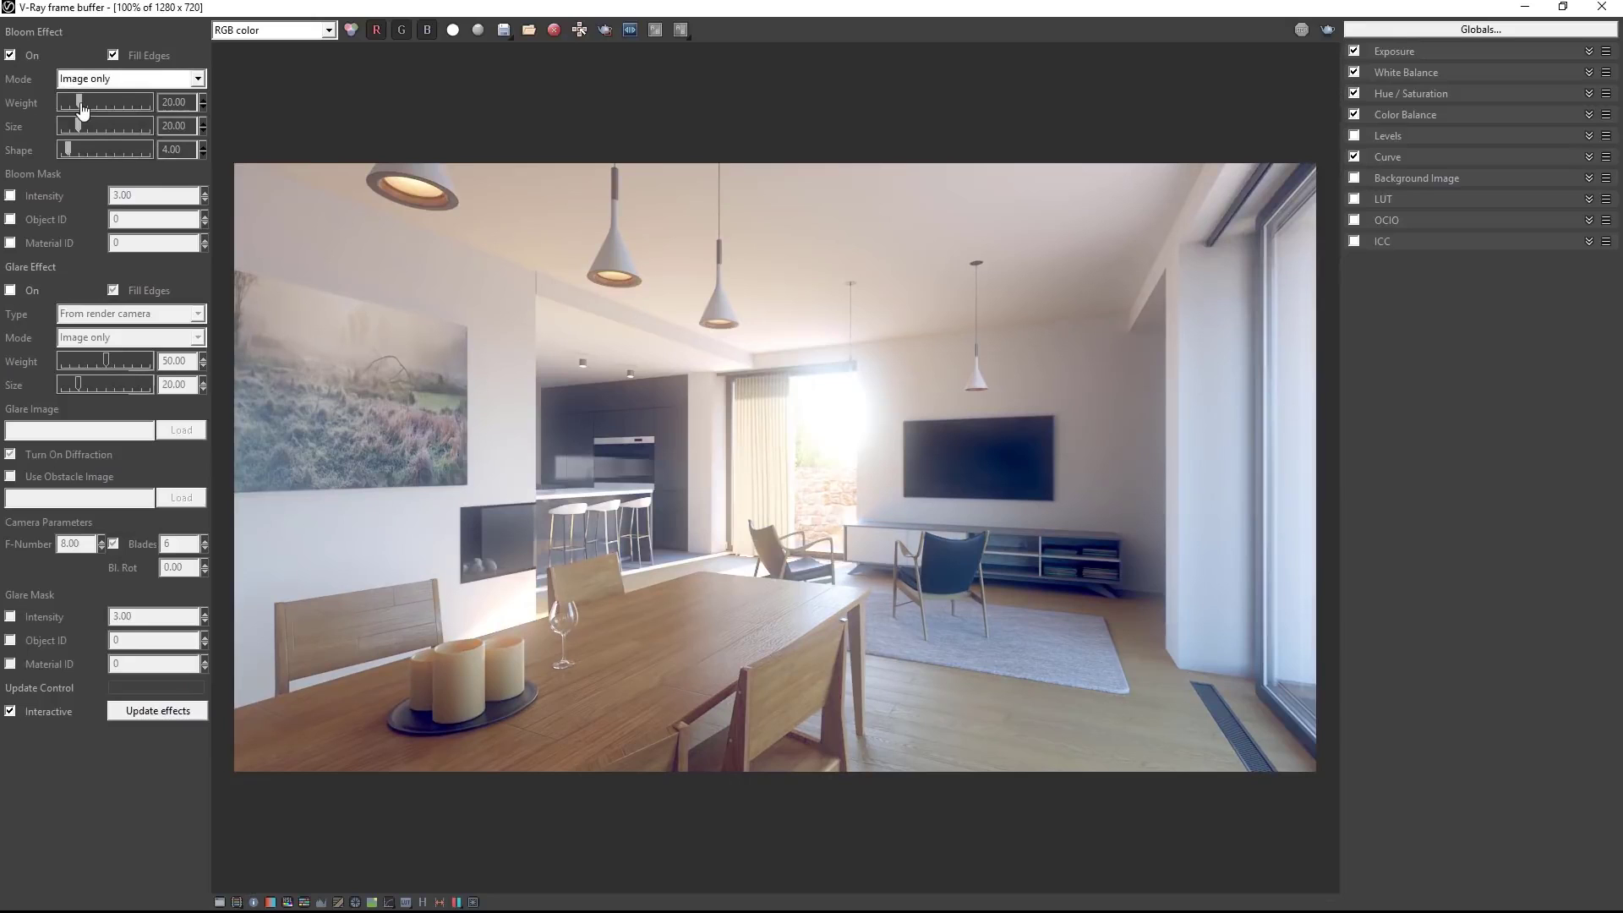
{"action": "mouse_move", "coordinate": [68, 149]}
{"action": "left_mouse_down"}
{"action": "mouse_move", "coordinate": [105, 151]}
{"action": "mouse_move", "coordinate": [87, 129]}
{"action": "left_mouse_up"}
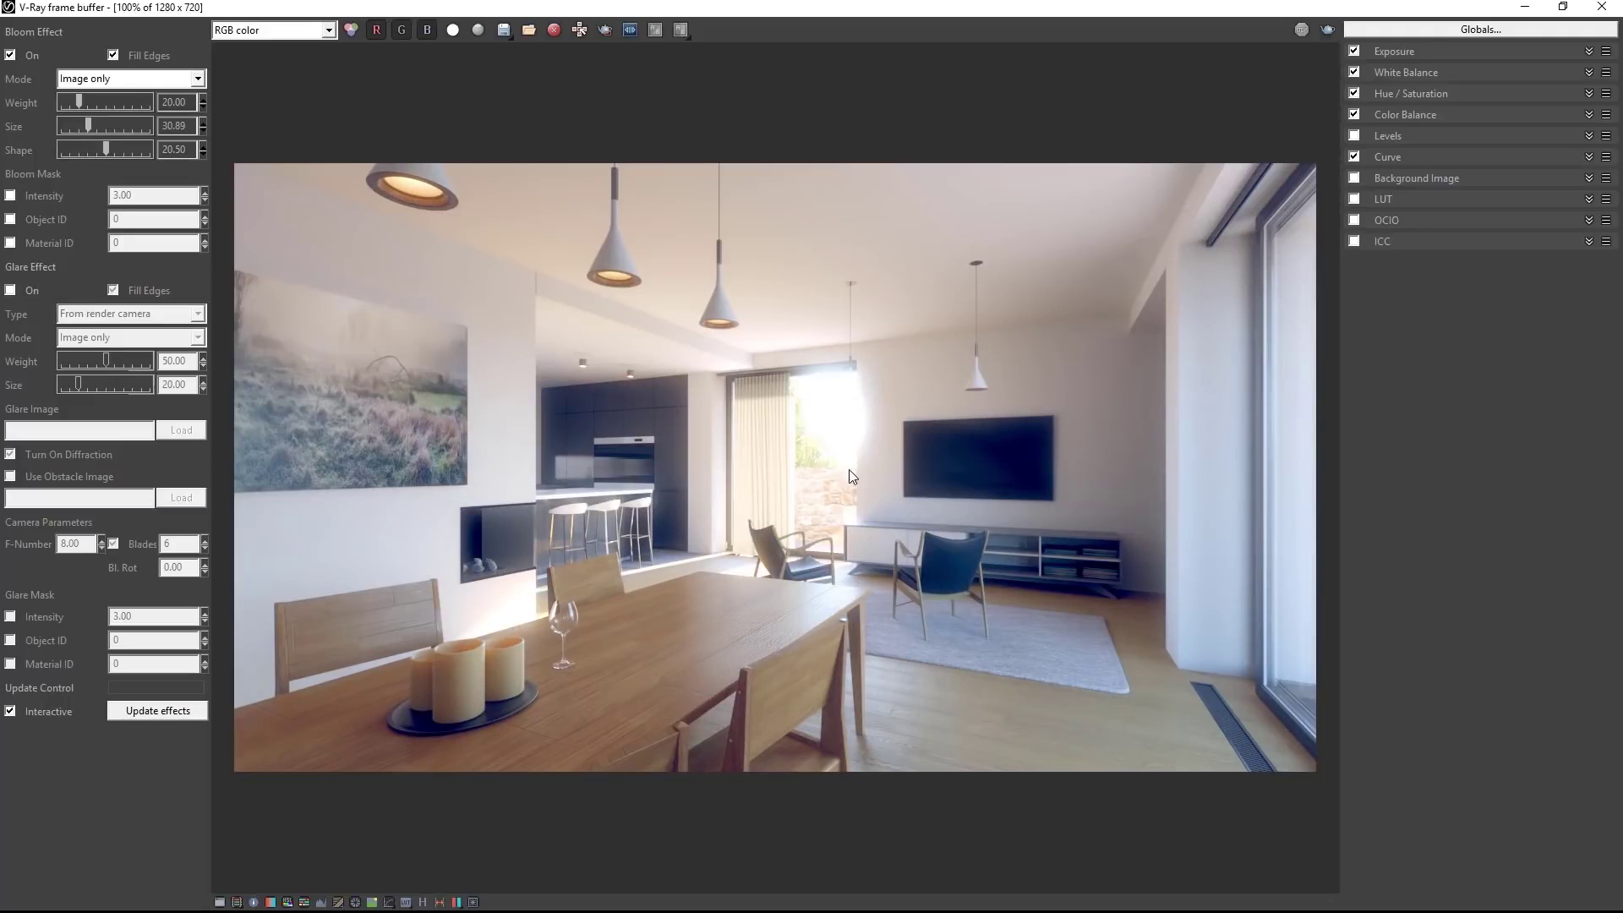
{"action": "left_click_drag", "start_coordinate": [87, 127], "coordinate": [70, 128]}
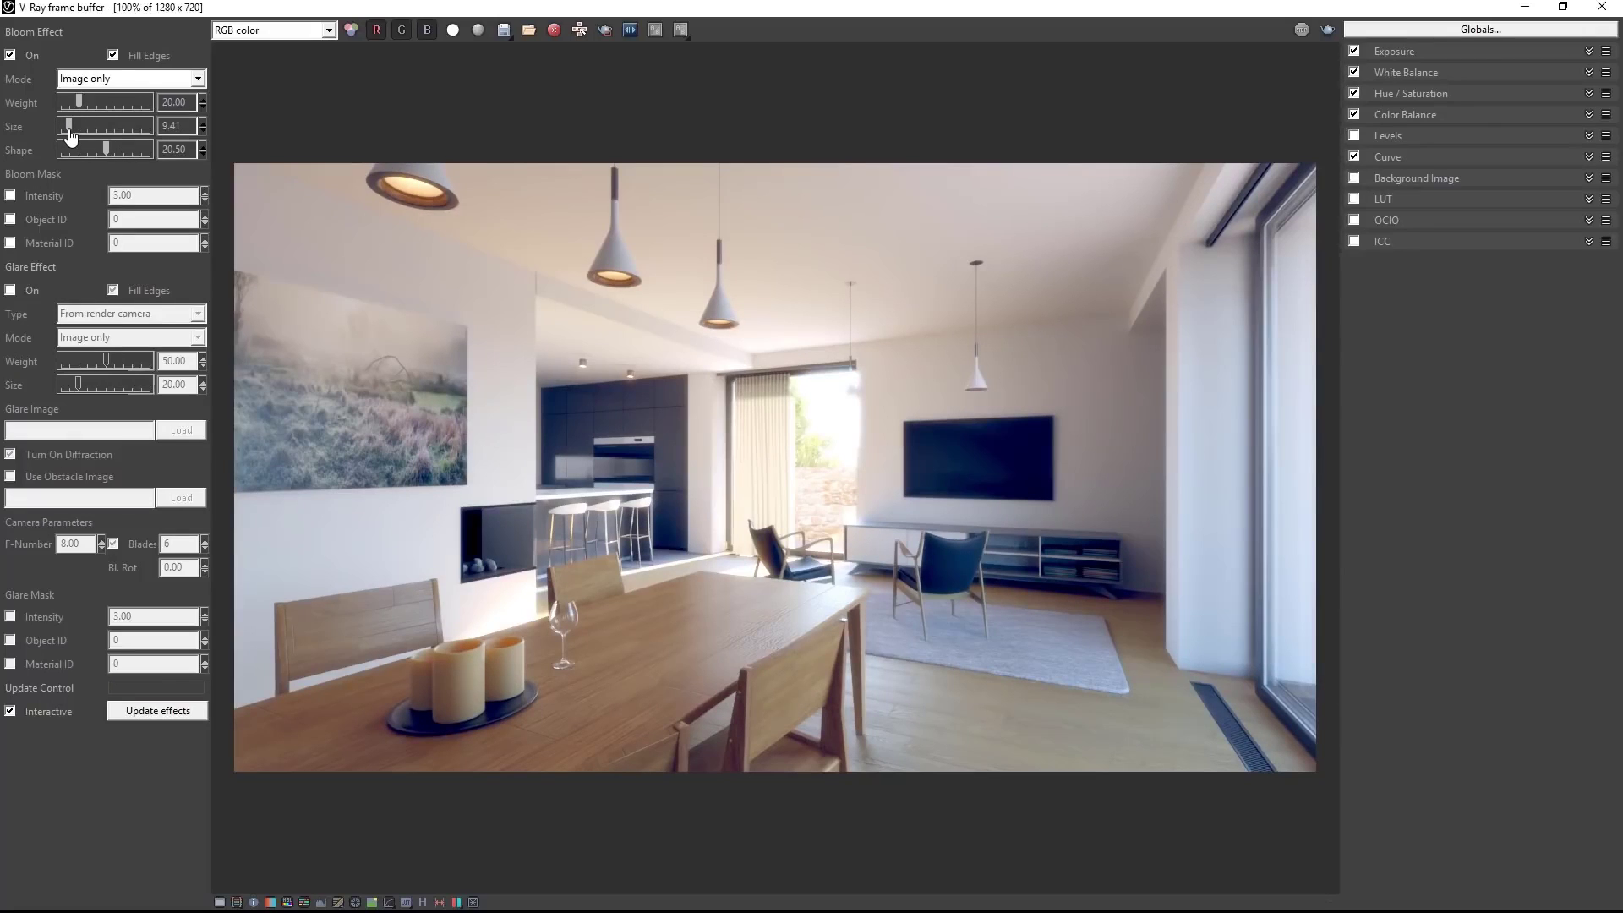
{"action": "mouse_move", "coordinate": [78, 101]}
{"action": "left_mouse_down"}
{"action": "mouse_move", "coordinate": [138, 102]}
{"action": "mouse_move", "coordinate": [63, 102]}
{"action": "left_mouse_up"}
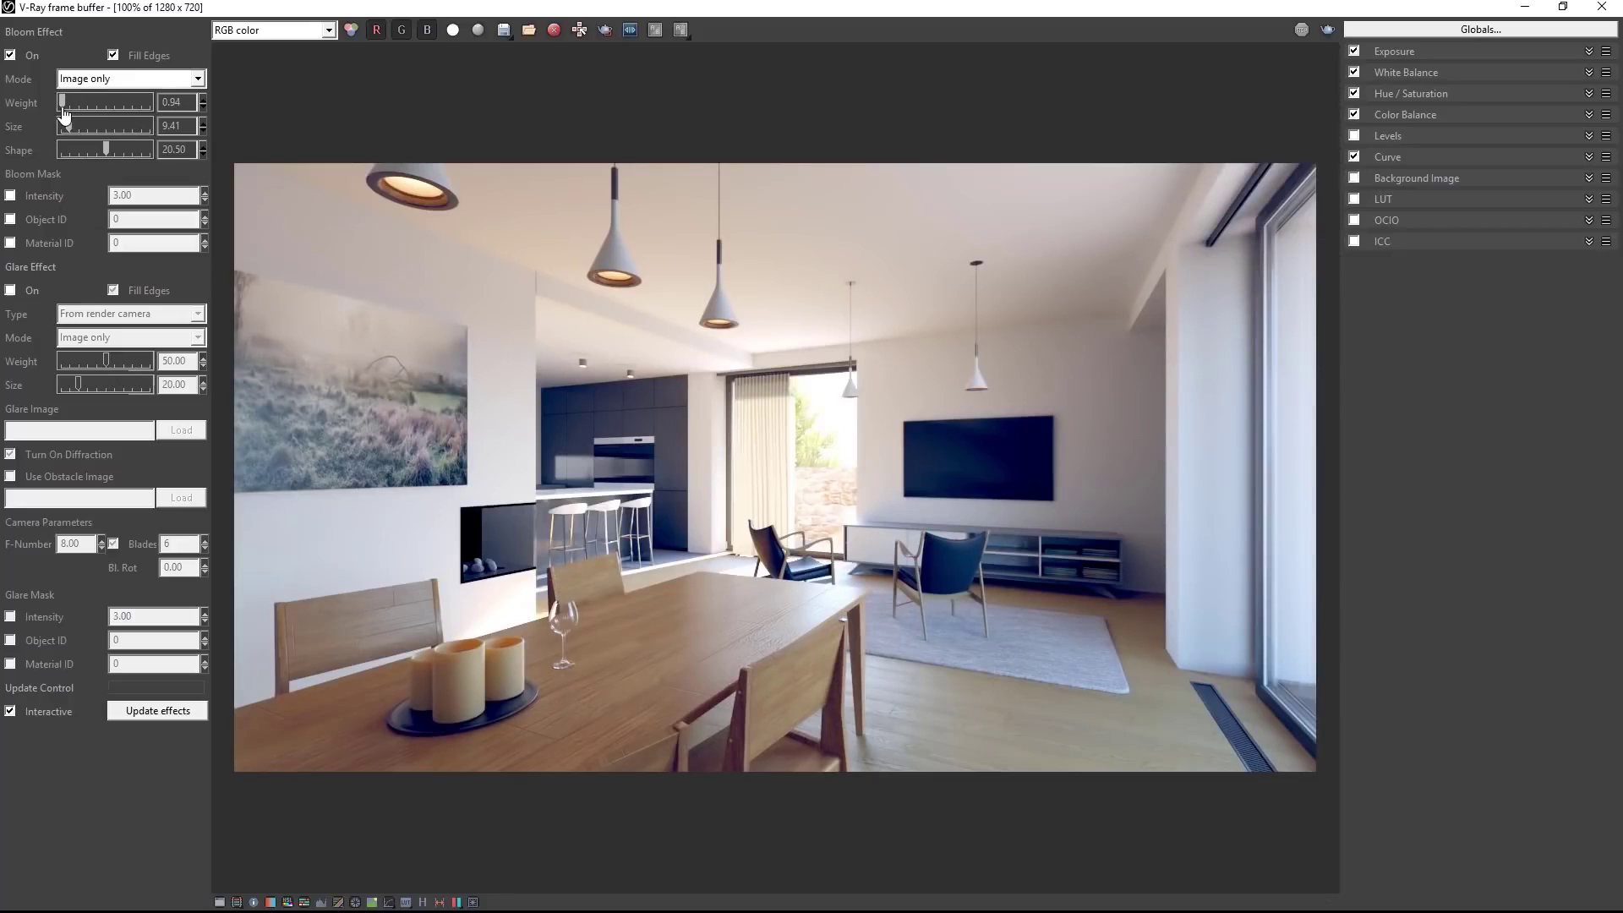
{"action": "left_click_drag", "start_coordinate": [61, 109], "coordinate": [64, 109]}
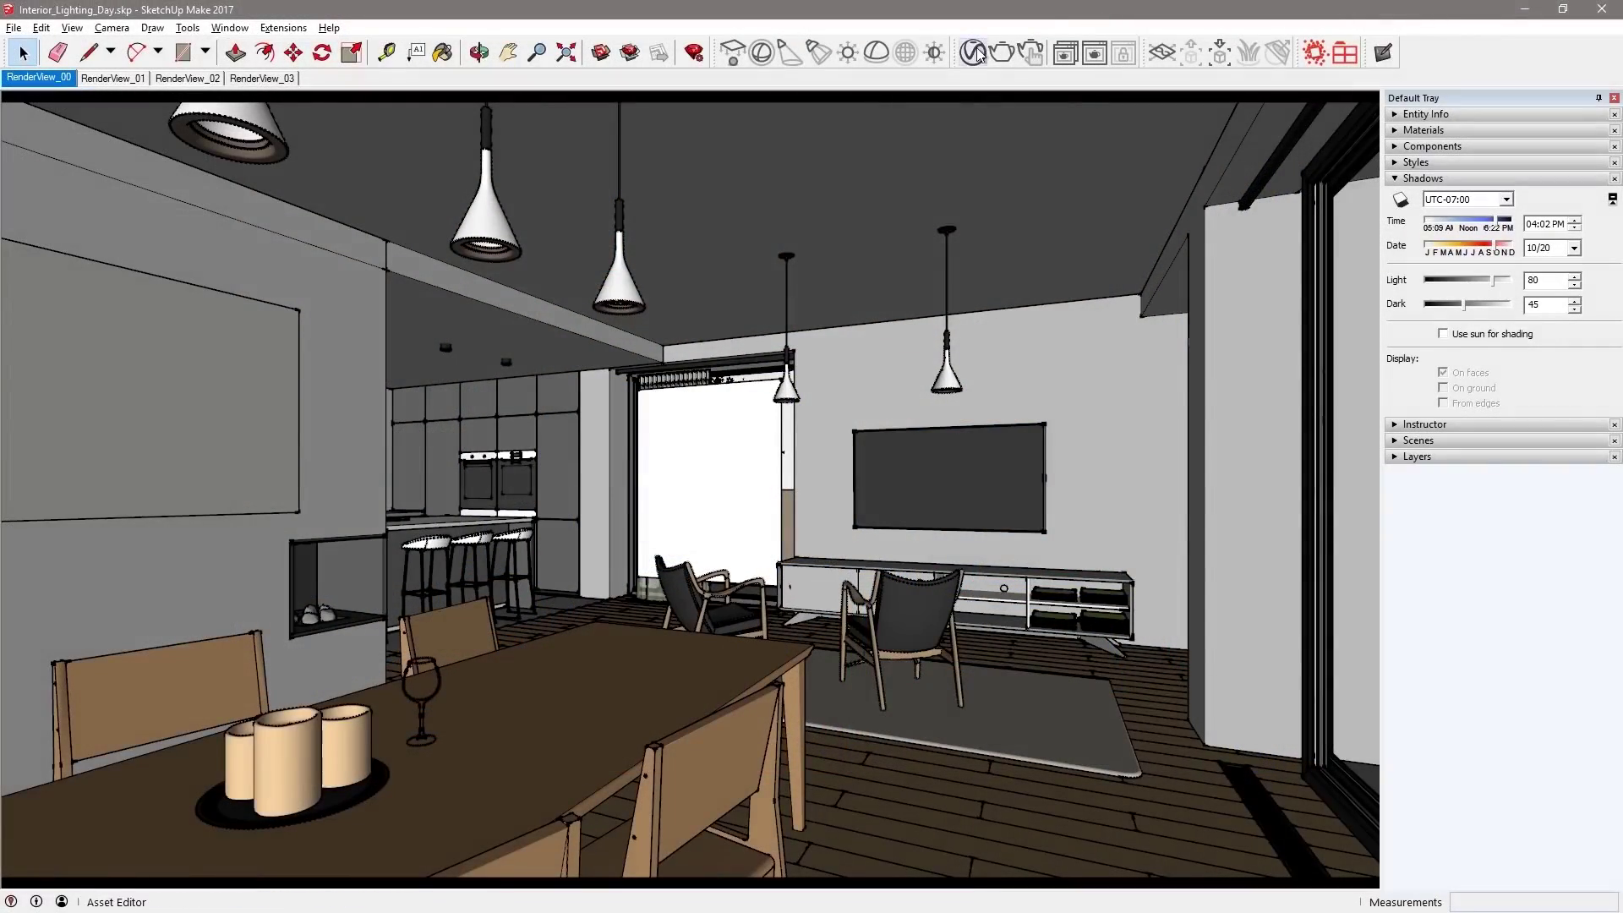
Enable interactive rendering, set image width 900 (900 × 506), and turn material override on
{"action": "left_click", "coordinate": [973, 53]}
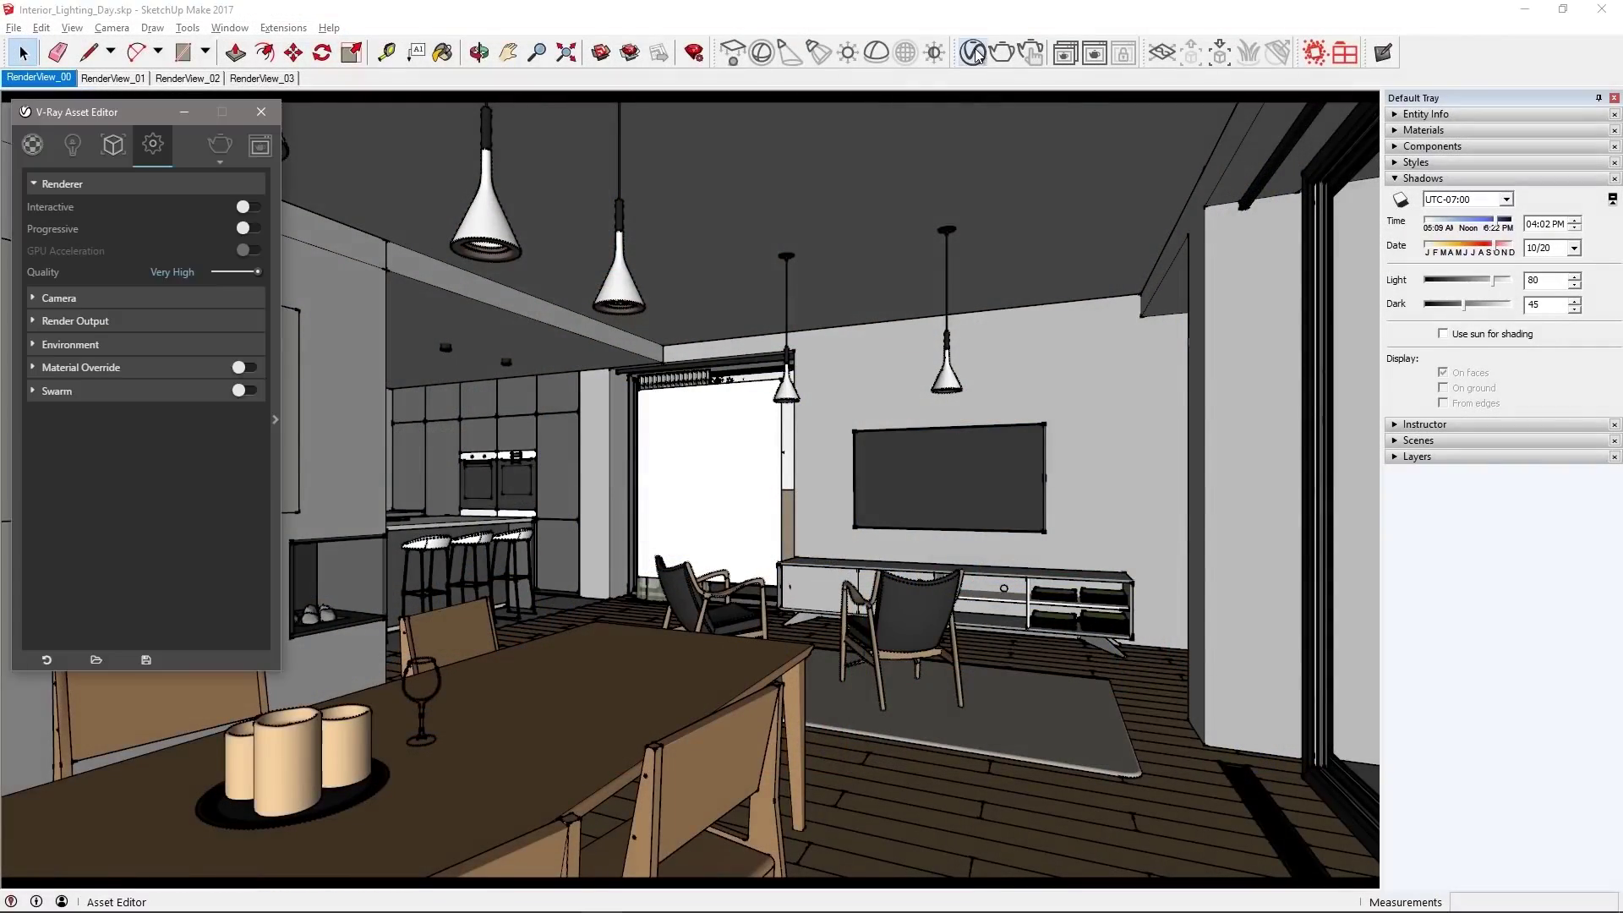
{"action": "left_click", "coordinate": [247, 207]}
{"action": "left_click", "coordinate": [95, 301]}
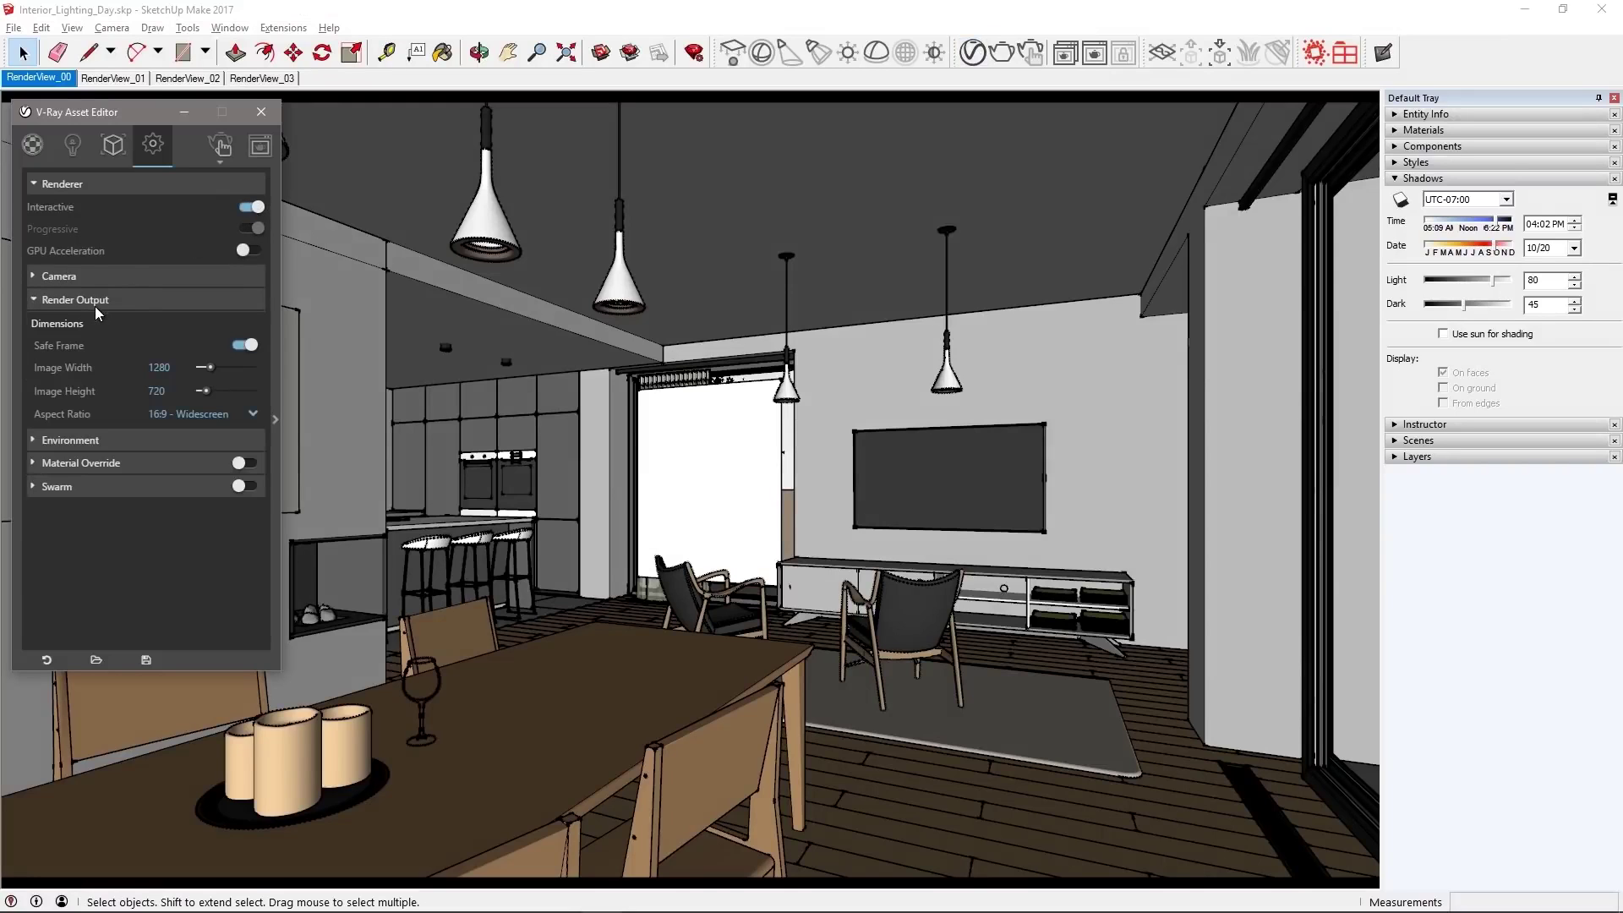
{"action": "double_click", "coordinate": [183, 364]}
{"action": "type", "text": "900"}
{"action": "key", "text": "Return"}
{"action": "left_click", "coordinate": [246, 467]}
Start the interactive render and disable the SunLight in the Lights list
{"action": "left_click", "coordinate": [220, 144]}
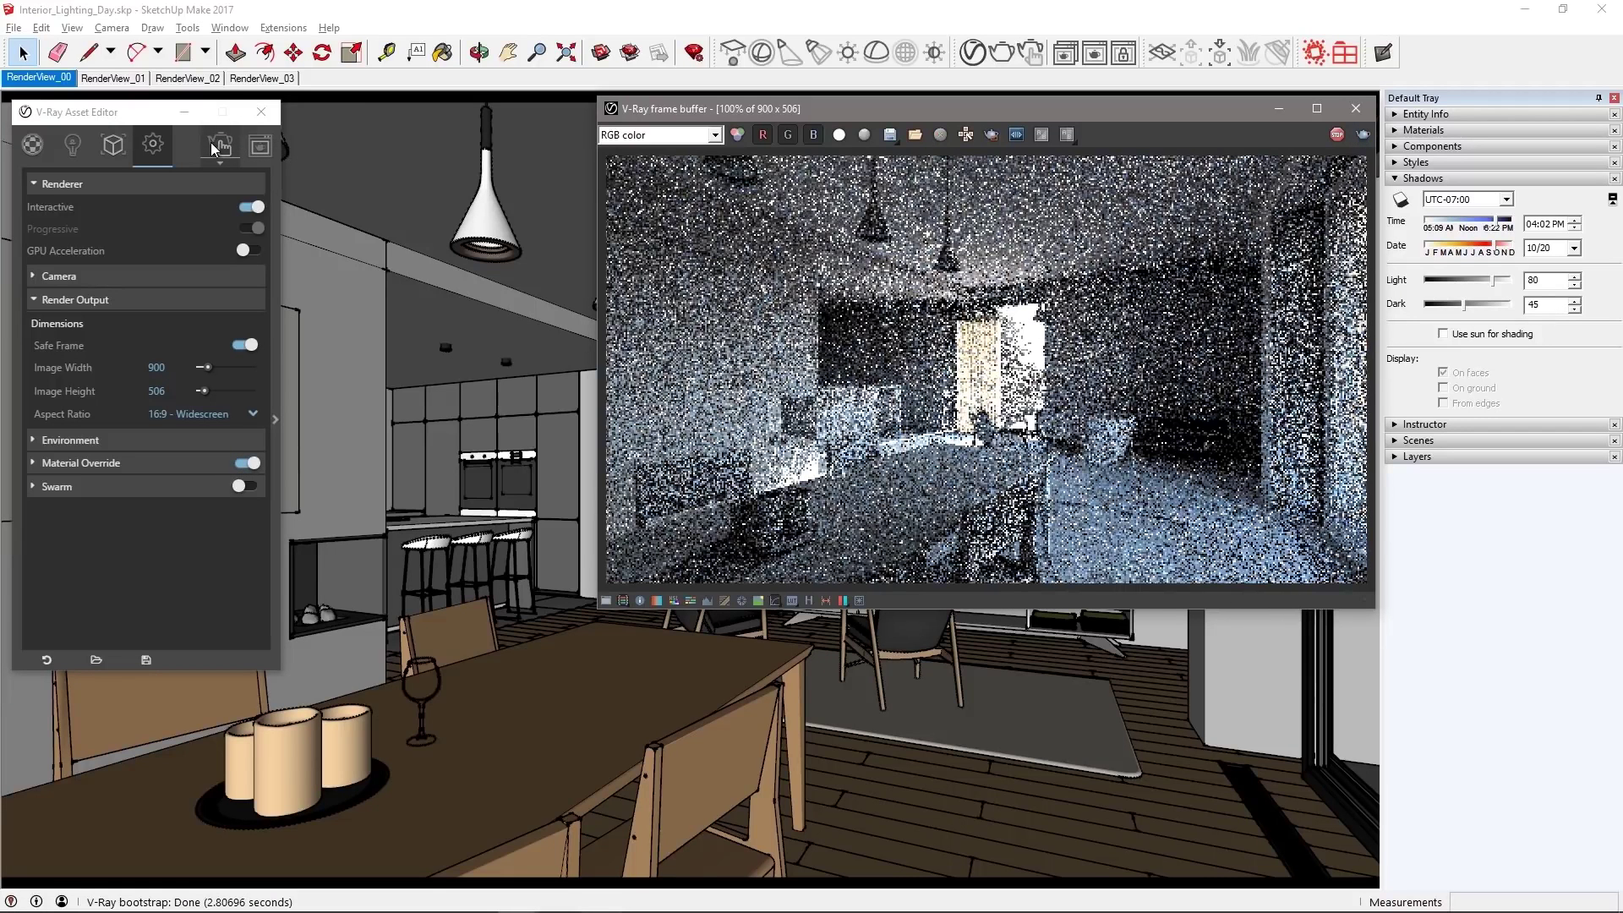
{"action": "left_click", "coordinate": [74, 146]}
{"action": "left_click", "coordinate": [111, 177]}
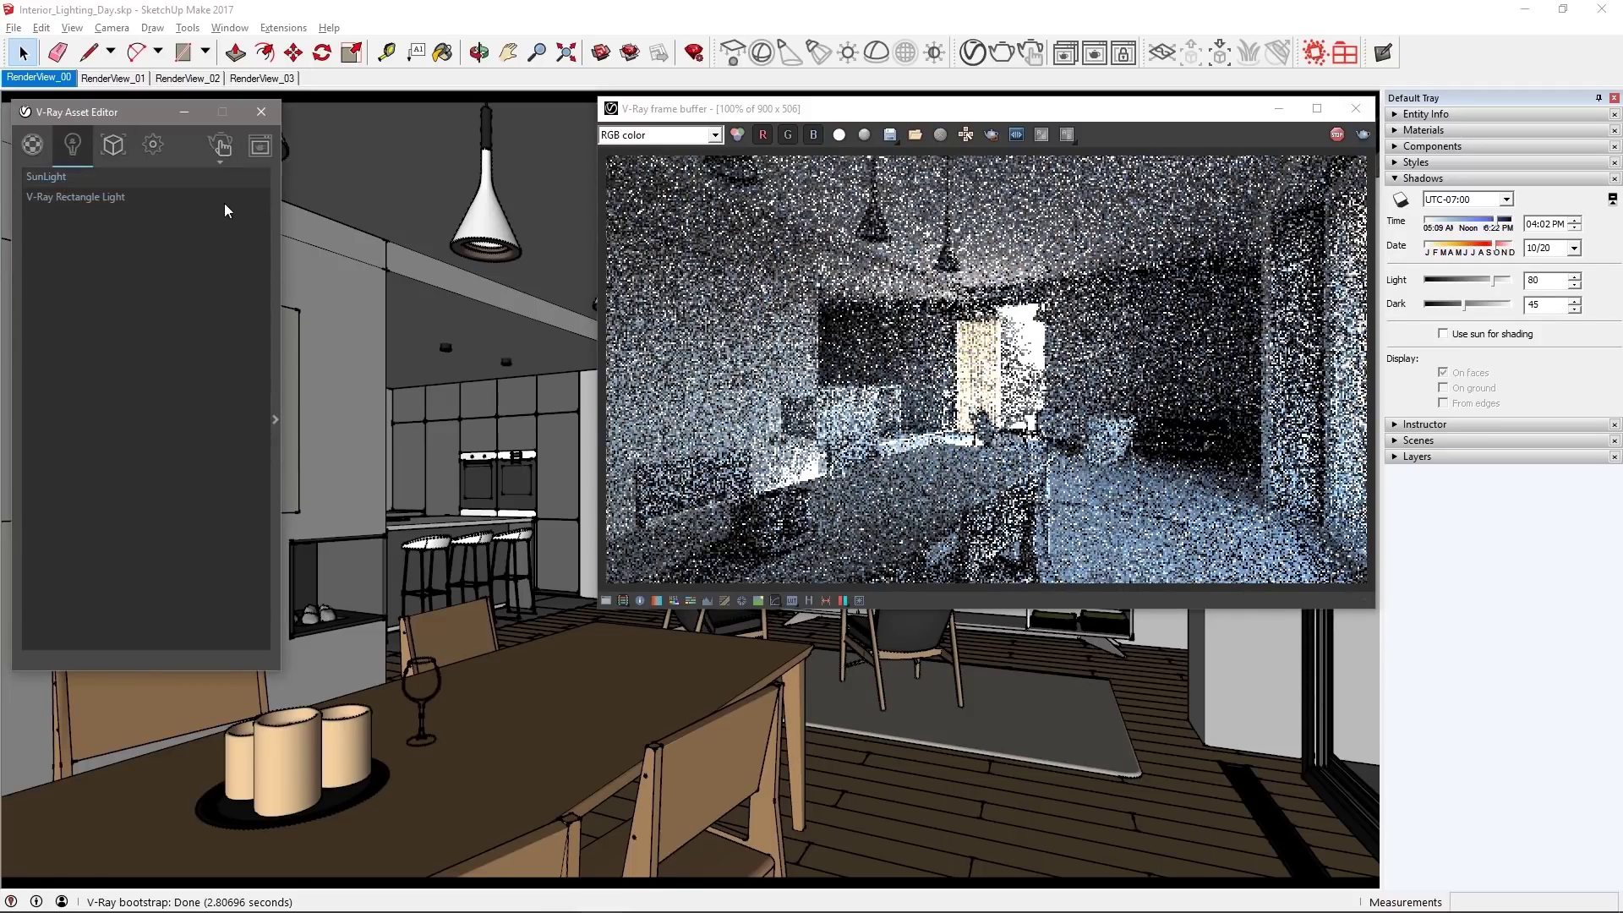
{"action": "left_click", "coordinate": [273, 223]}
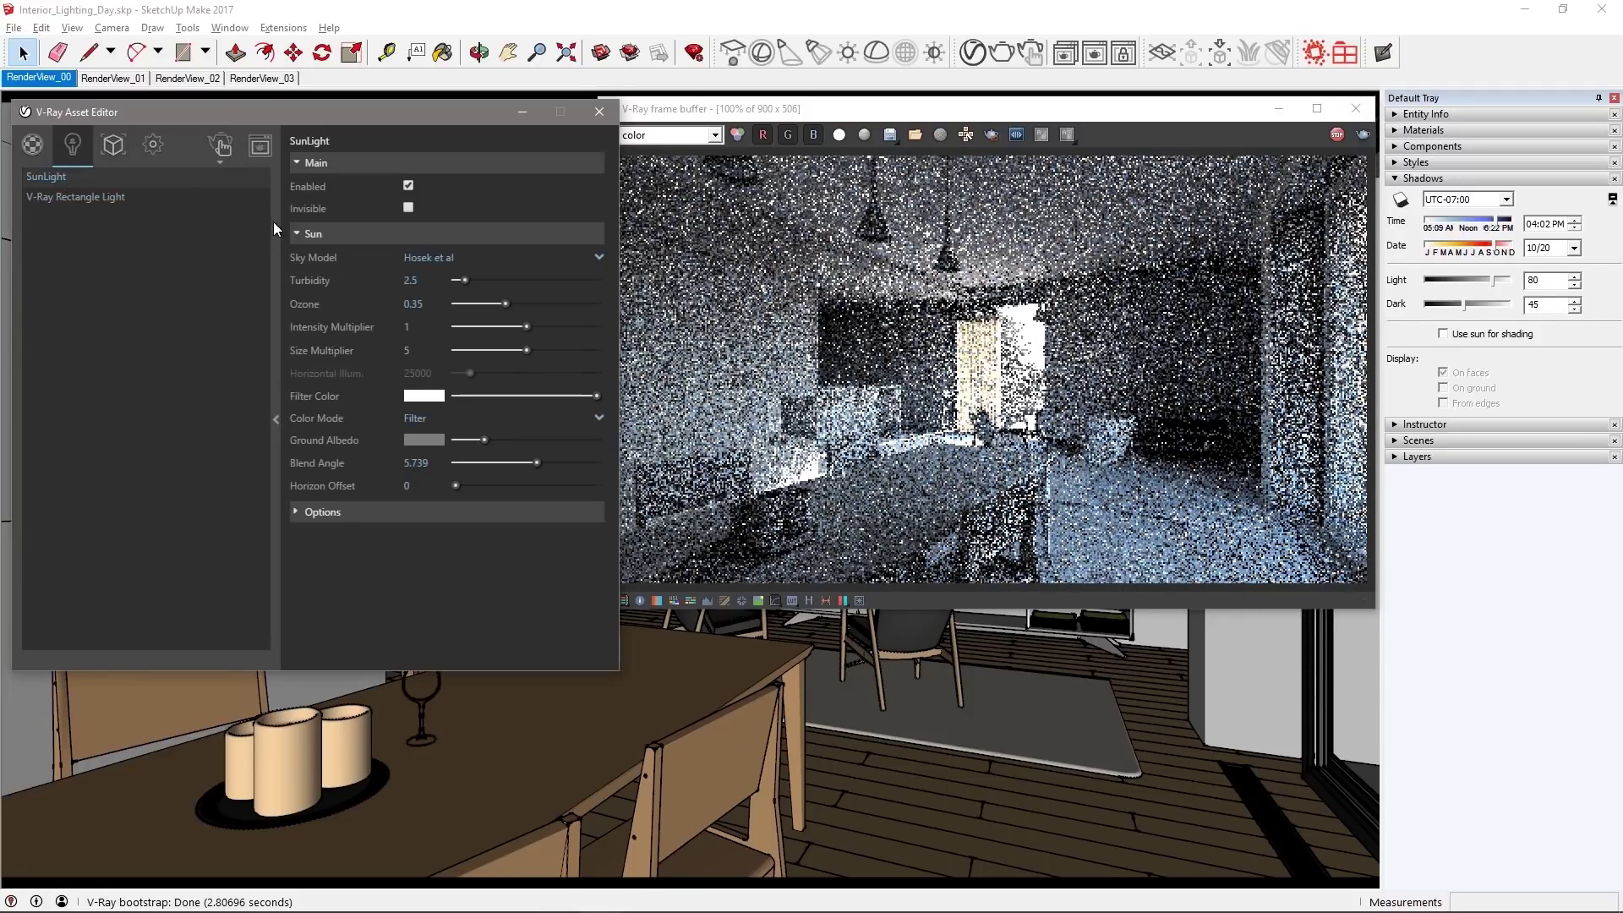
{"action": "left_click", "coordinate": [406, 186]}
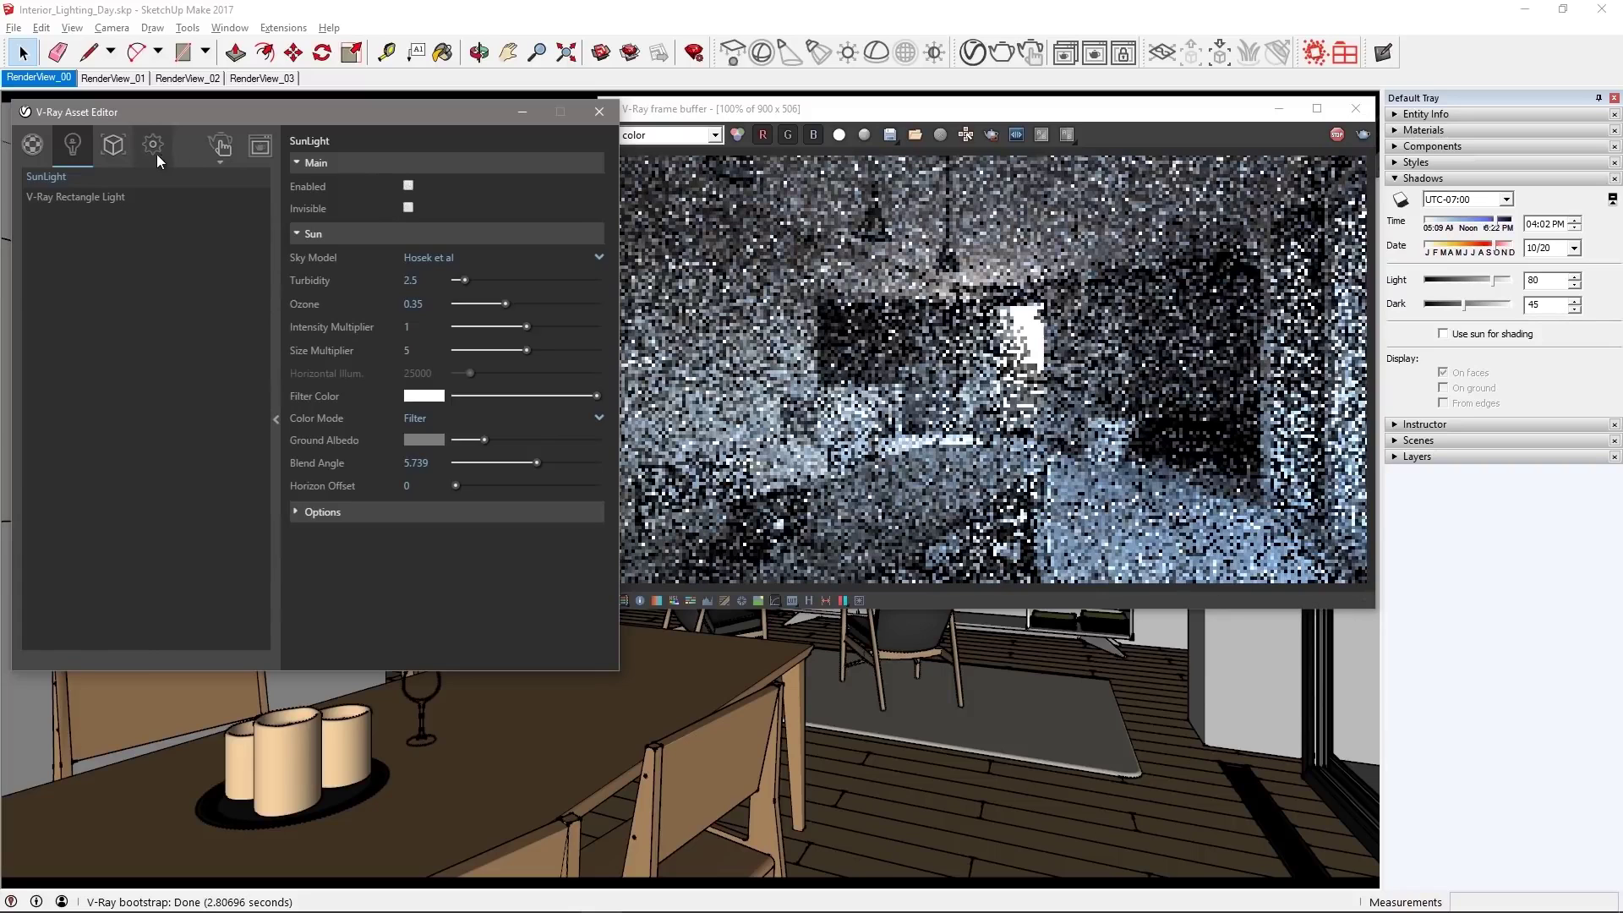
Set the environment background intensity to 2
{"action": "left_click", "coordinate": [154, 149]}
{"action": "left_click", "coordinate": [102, 440]}
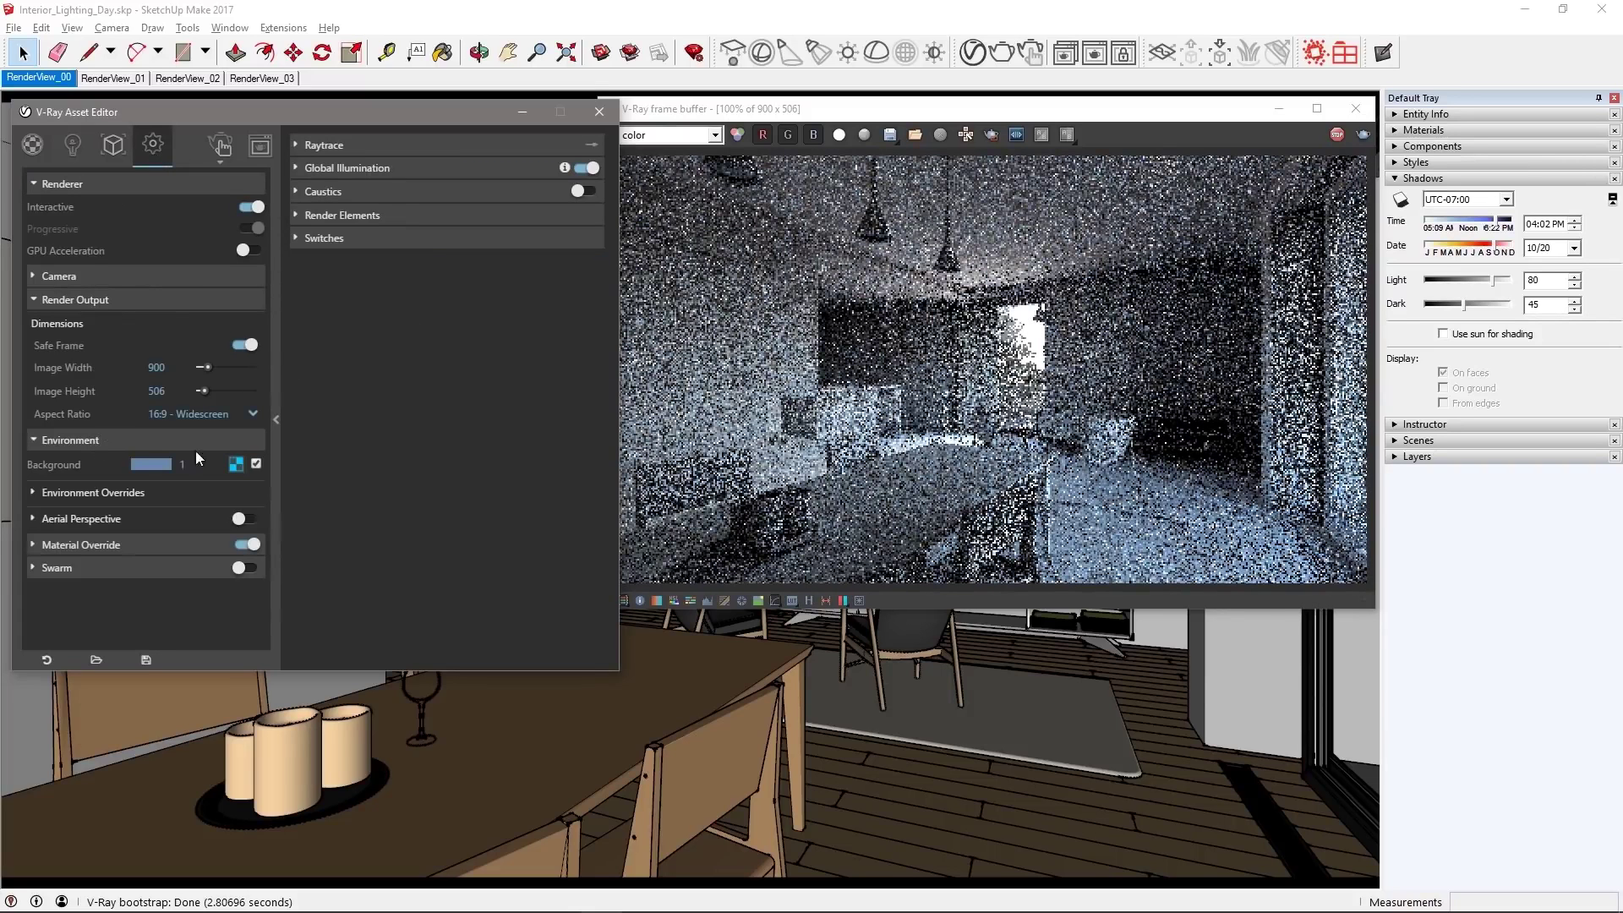
{"action": "left_click_drag", "start_coordinate": [867, 110], "coordinate": [882, 113]}
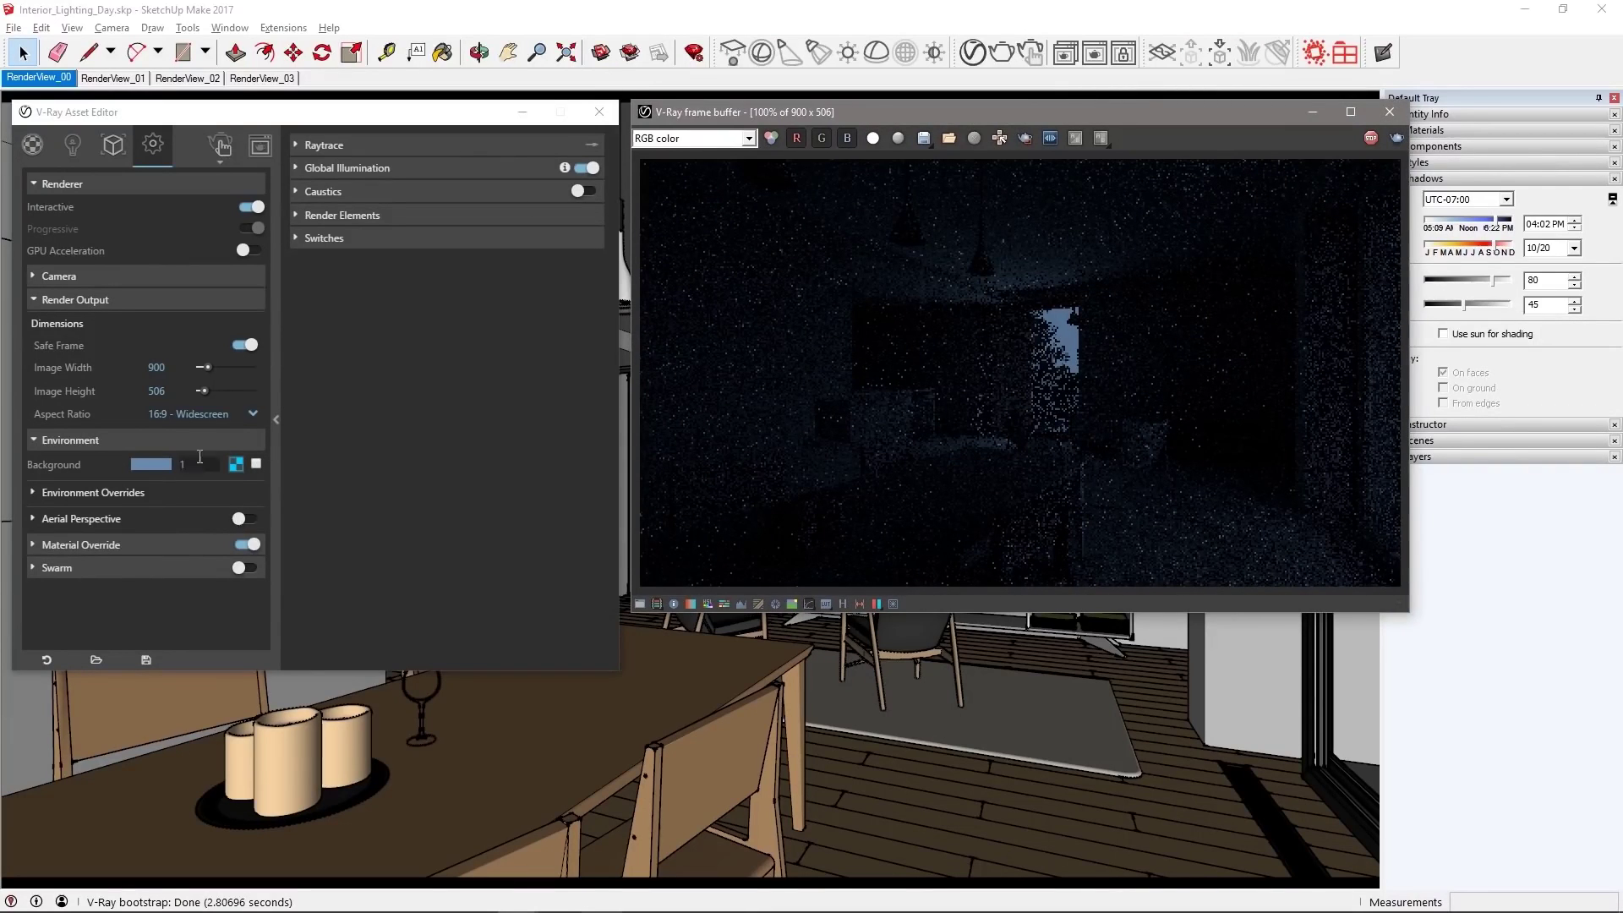
{"action": "double_click", "coordinate": [176, 467]}
{"action": "type", "text": "2"}
{"action": "key", "text": "Return"}
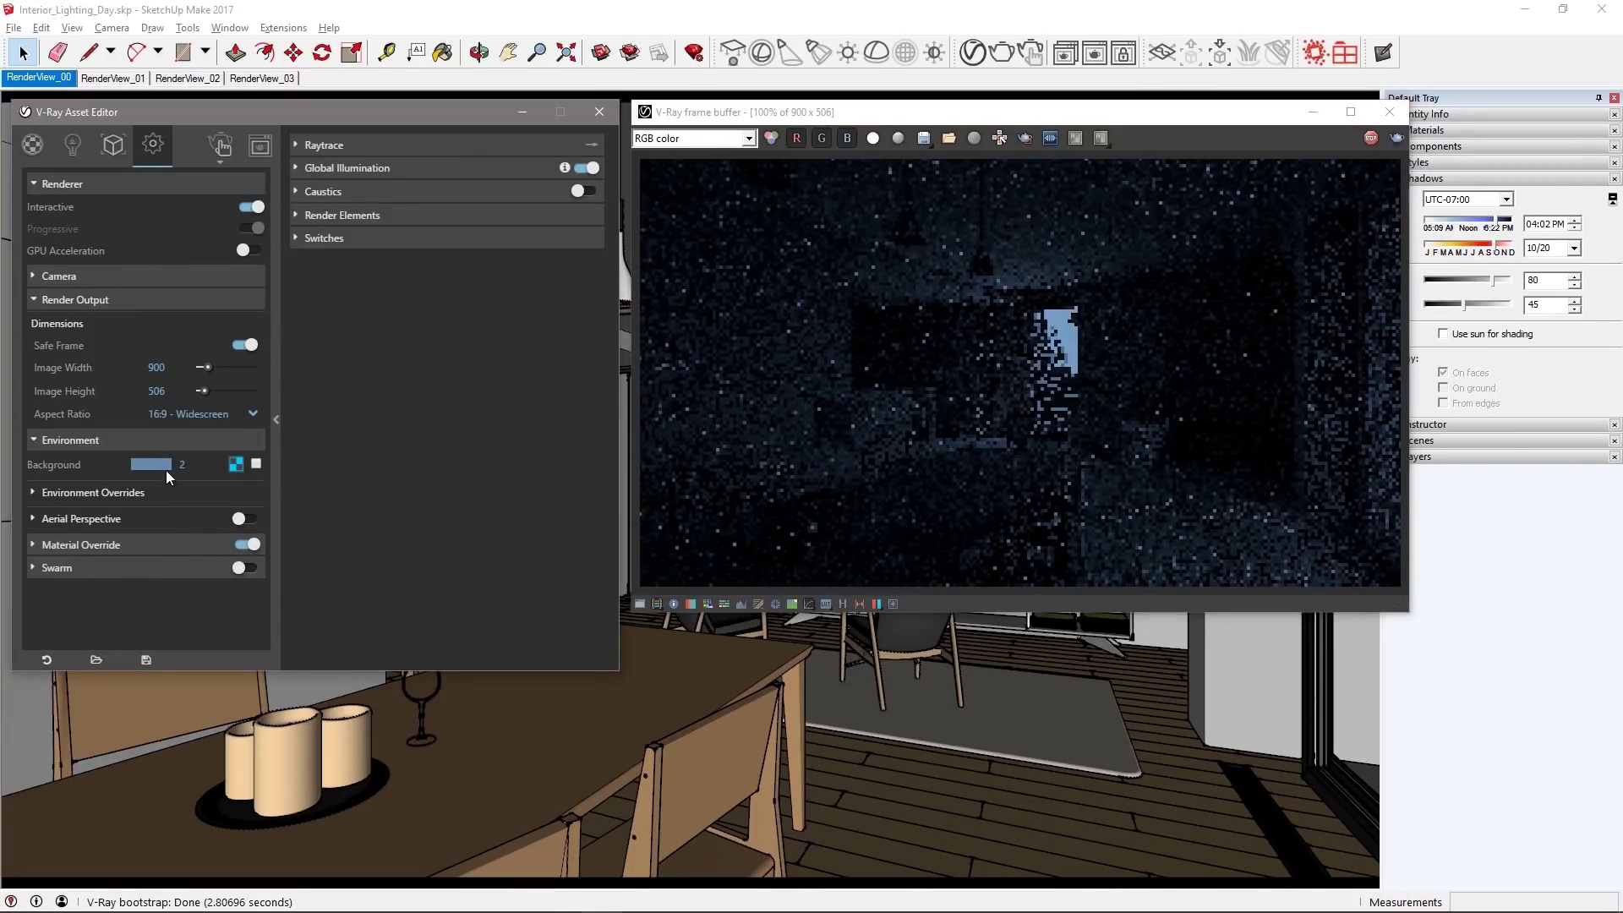
Set the background colour to RGB 145, 163, 196 and close the render window
{"action": "left_click", "coordinate": [160, 465]}
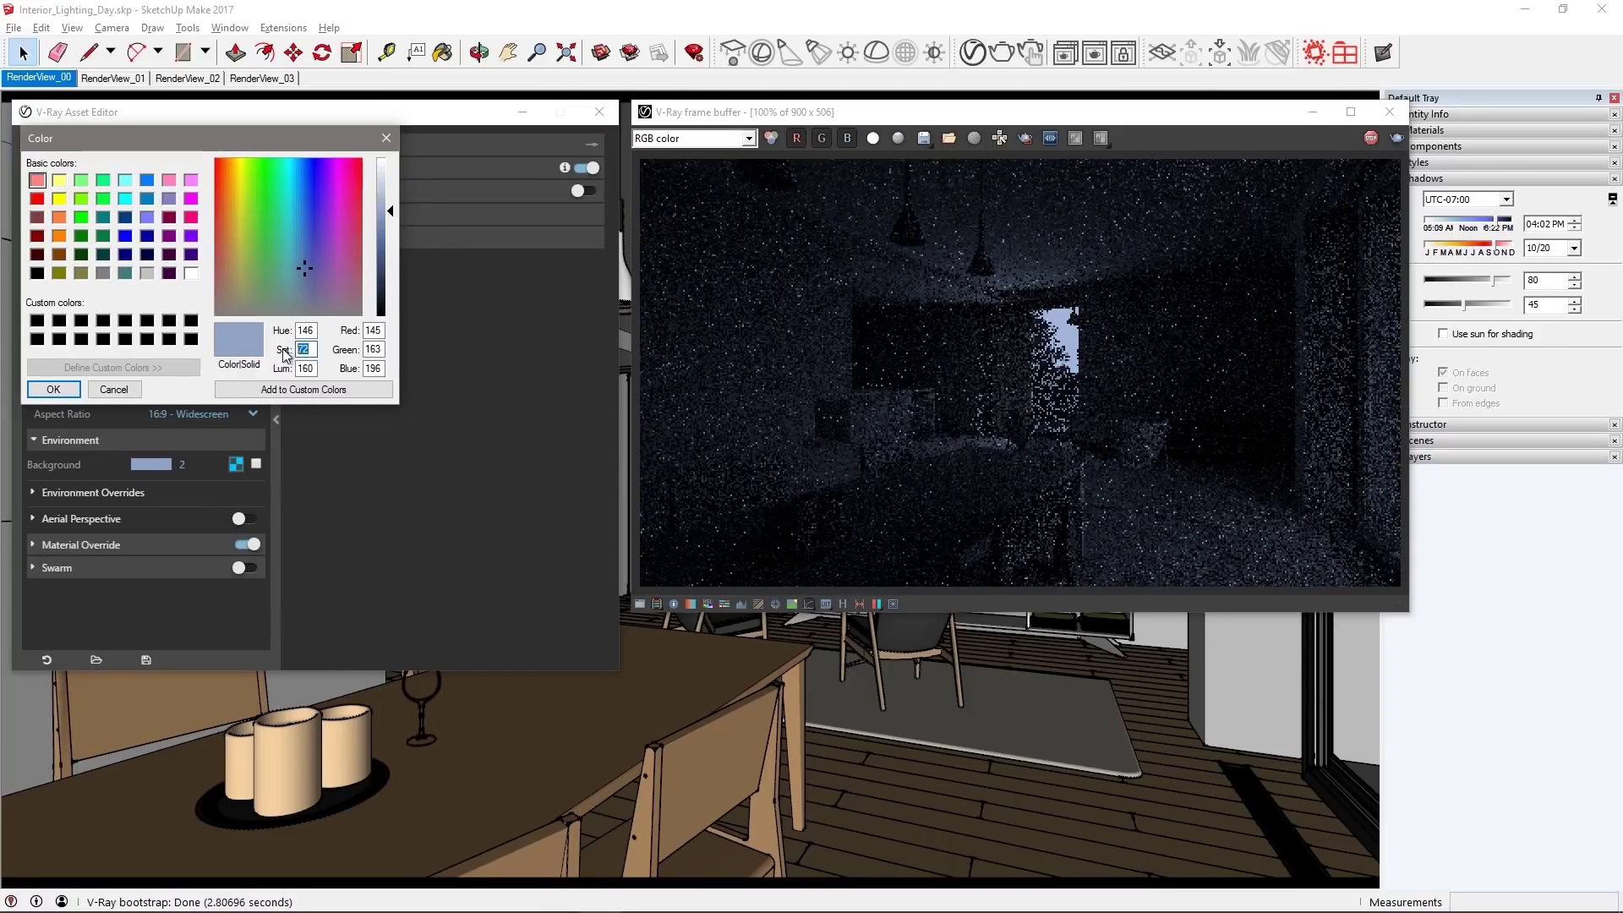
{"action": "key", "text": "Return"}
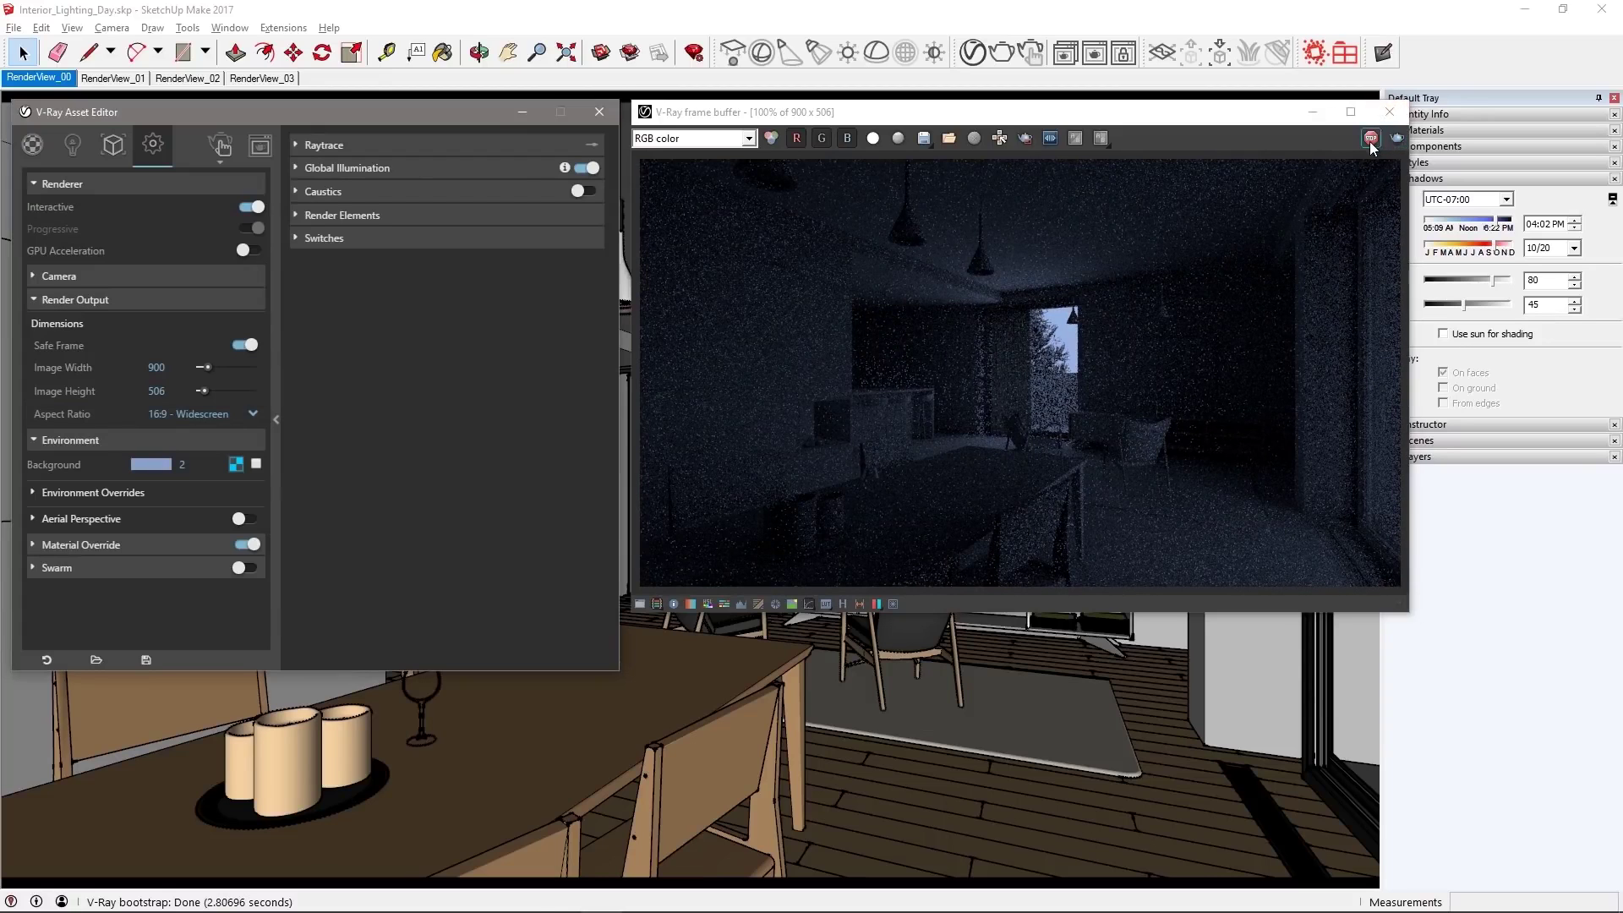
{"action": "left_click", "coordinate": [1389, 112]}
Place a V-Ray spot light inside the pendant lamp component's shade
{"action": "left_click", "coordinate": [600, 112]}
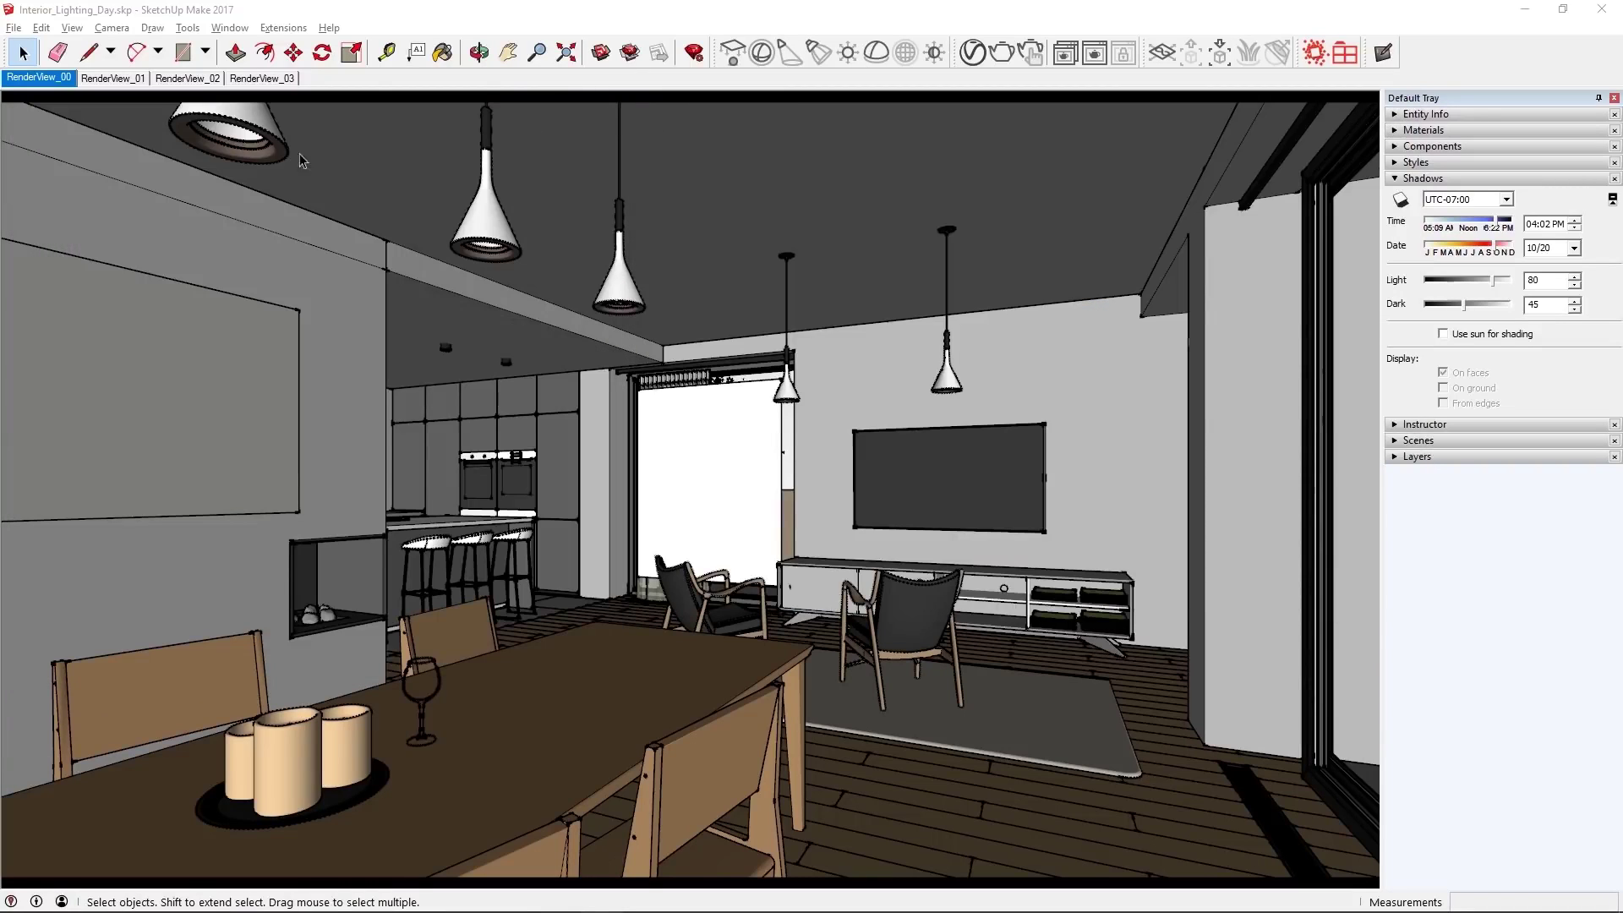
{"action": "mouse_move", "coordinate": [216, 121]}
{"action": "middle_mouse_down"}
{"action": "mouse_move", "coordinate": [225, 80]}
{"action": "mouse_move", "coordinate": [399, 264]}
{"action": "mouse_move", "coordinate": [436, 197]}
{"action": "middle_mouse_up"}
{"action": "scroll", "coordinate": [400, 264], "scroll_direction": "up", "scroll_amount": 2}
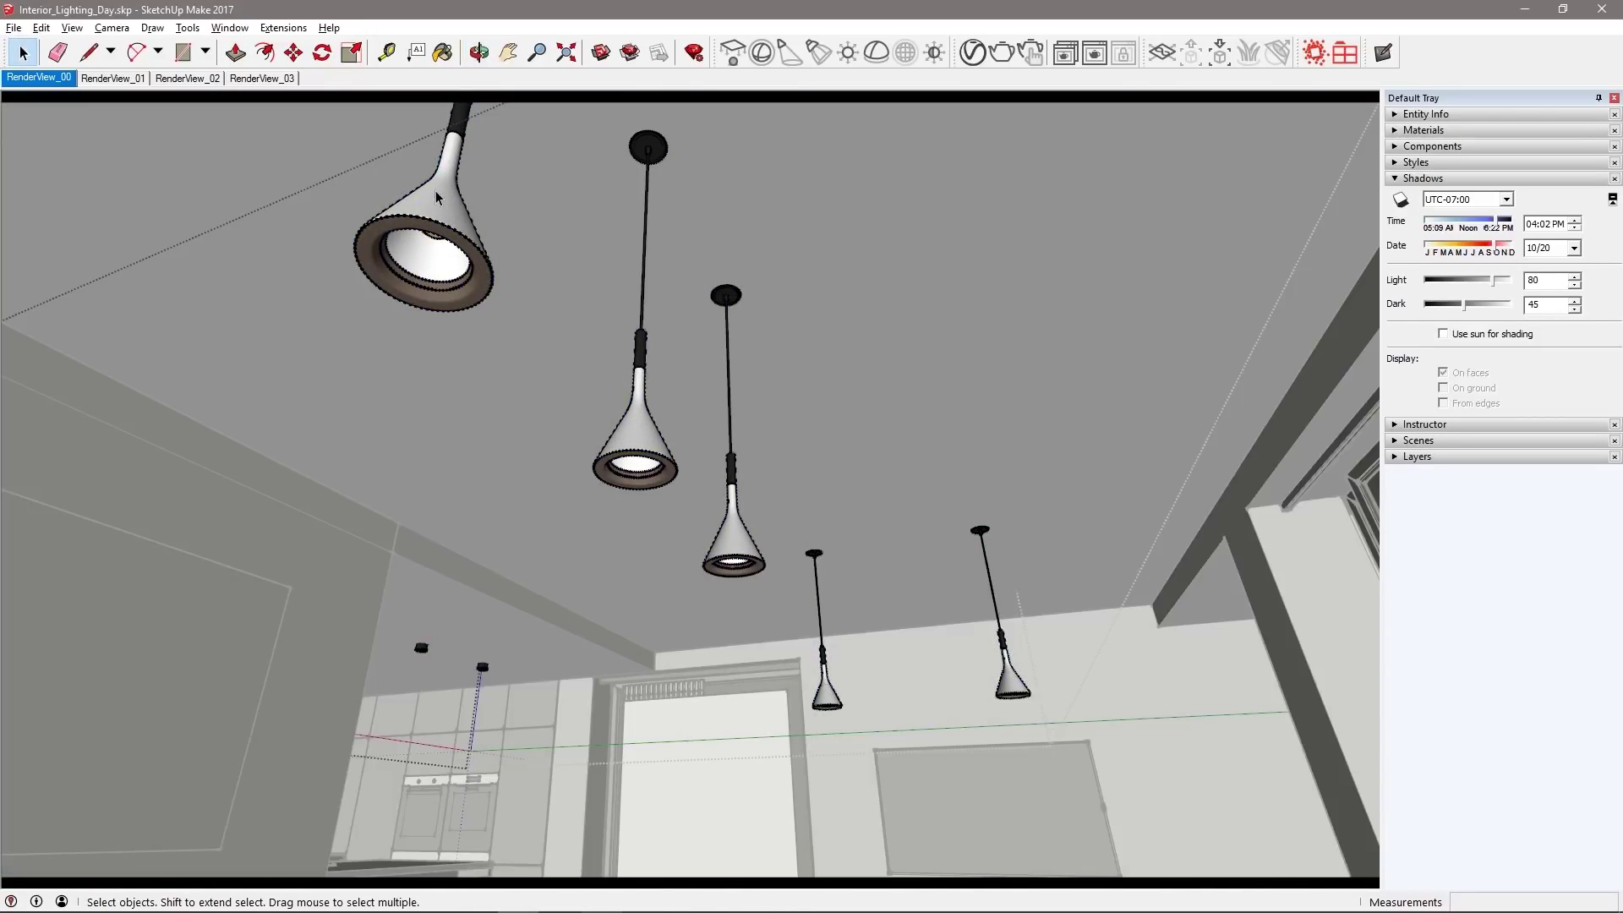
{"action": "left_click", "coordinate": [437, 196]}
{"action": "double_click", "coordinate": [435, 190]}
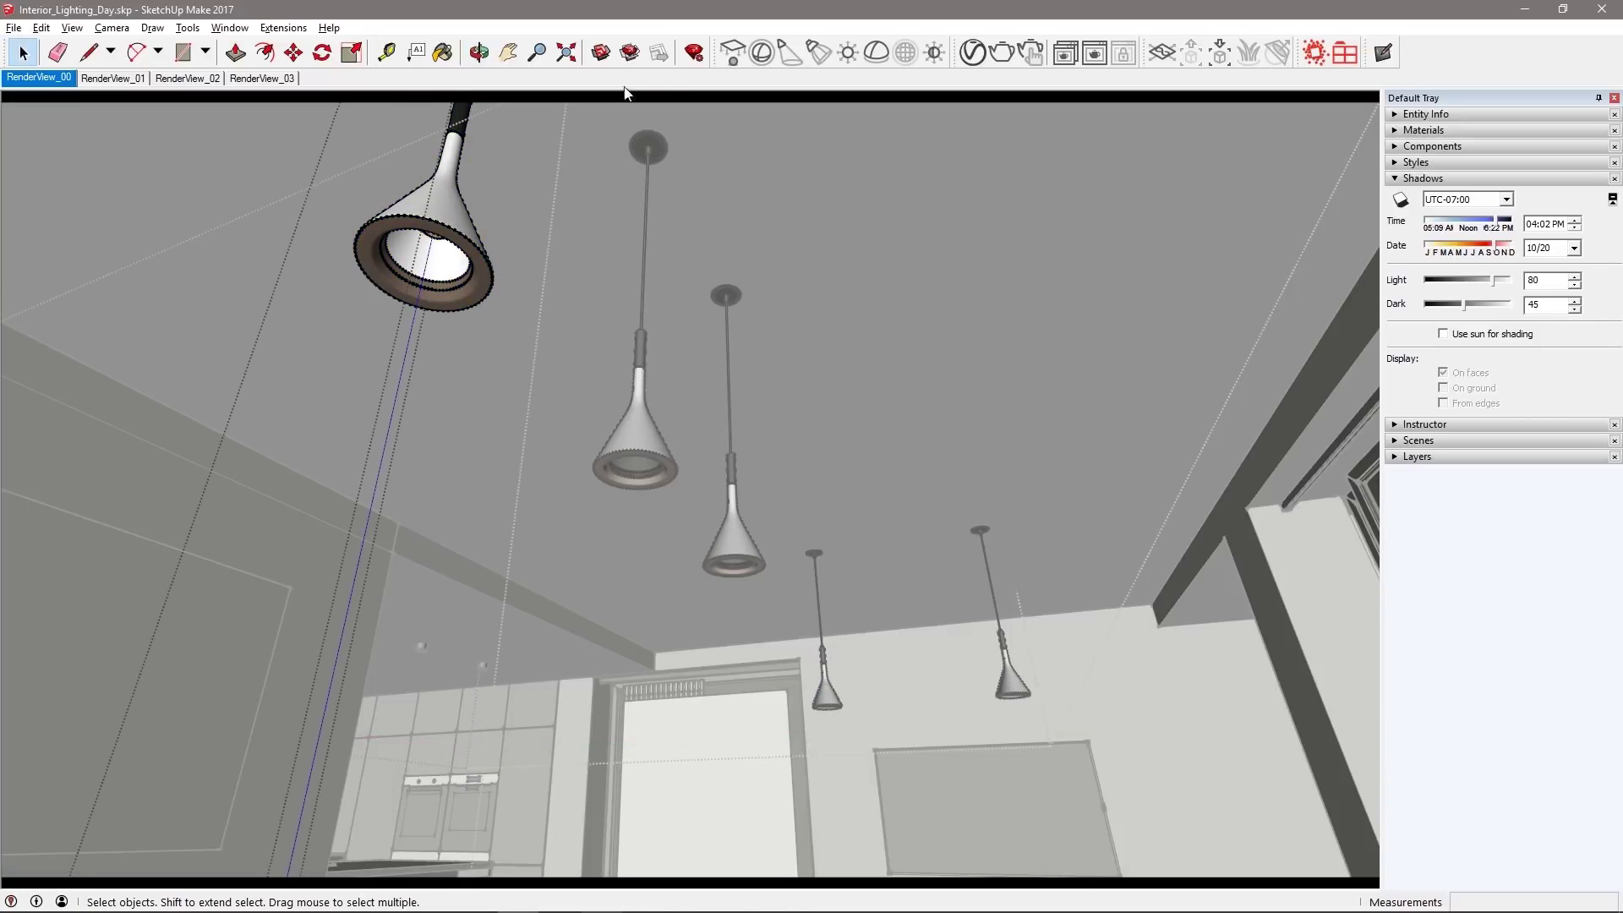
{"action": "left_click", "coordinate": [787, 52]}
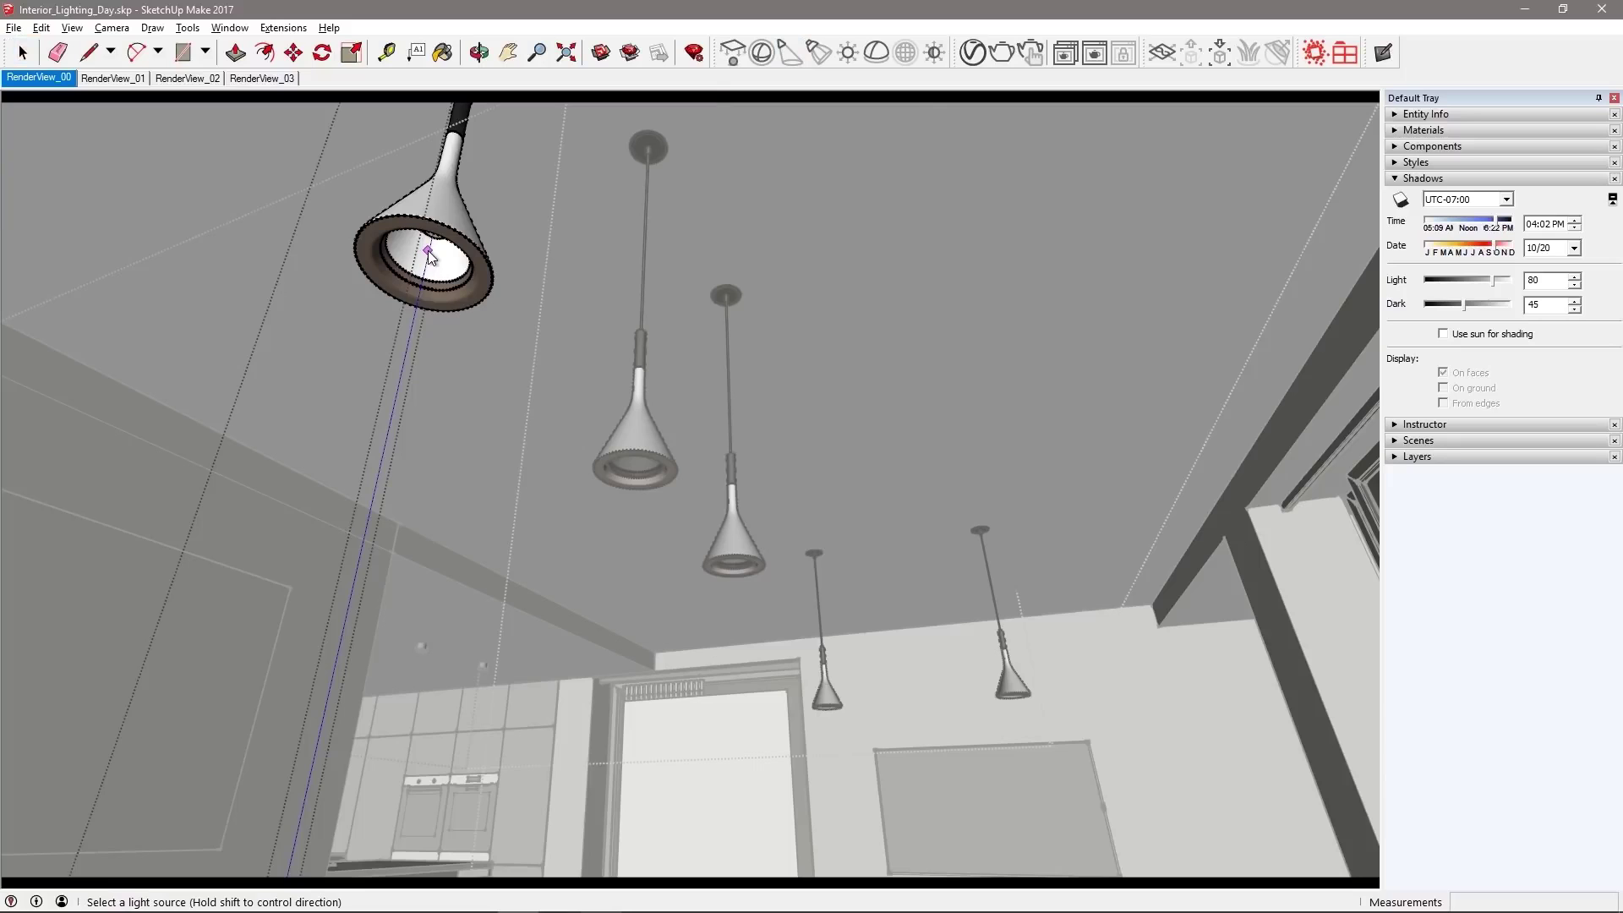
{"action": "left_click", "coordinate": [427, 250]}
{"action": "left_click", "coordinate": [22, 54]}
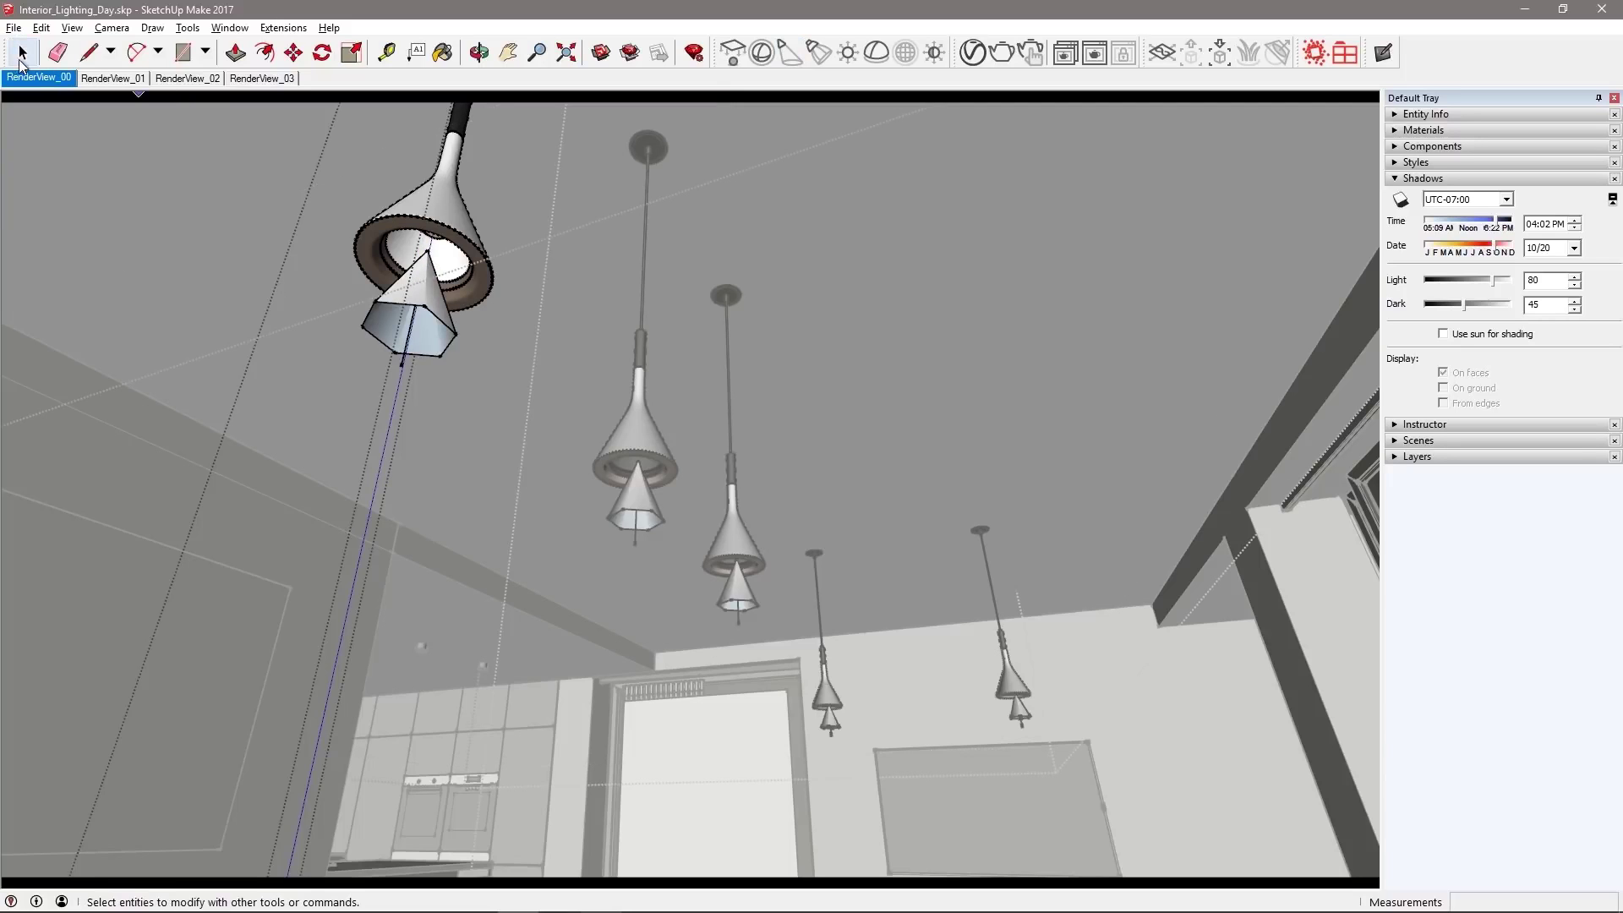
{"action": "left_click", "coordinate": [431, 306]}
Move the spot light 2" down inside the lamp
{"action": "middle_click_drag", "start_coordinate": [432, 307], "coordinate": [427, 544]}
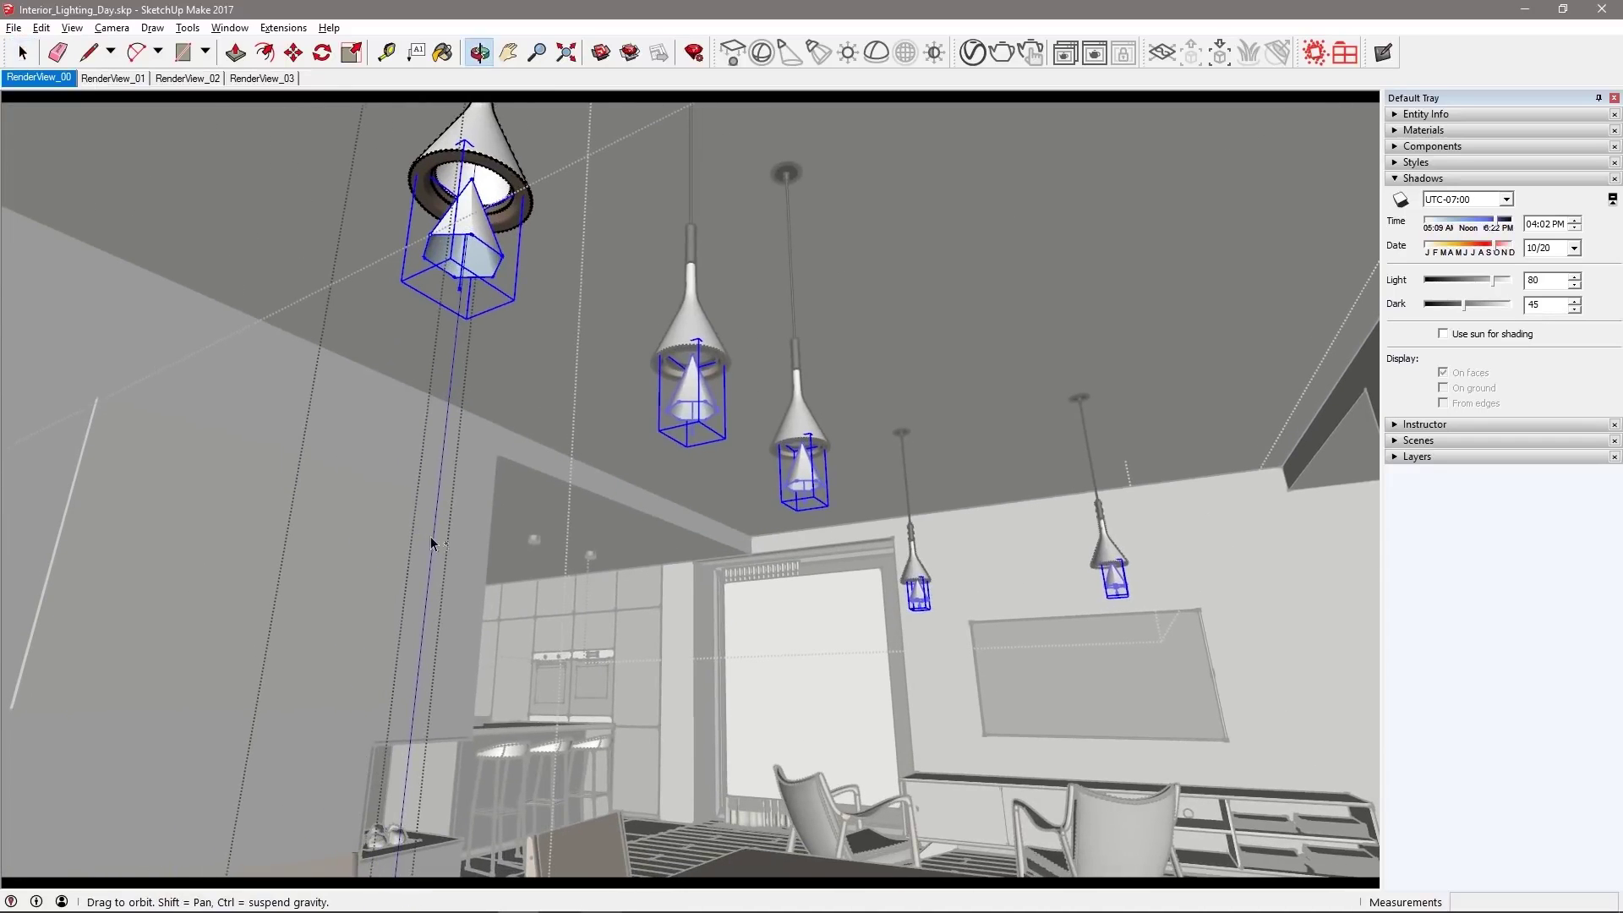
{"action": "left_click", "coordinate": [293, 52]}
{"action": "left_click", "coordinate": [469, 488]}
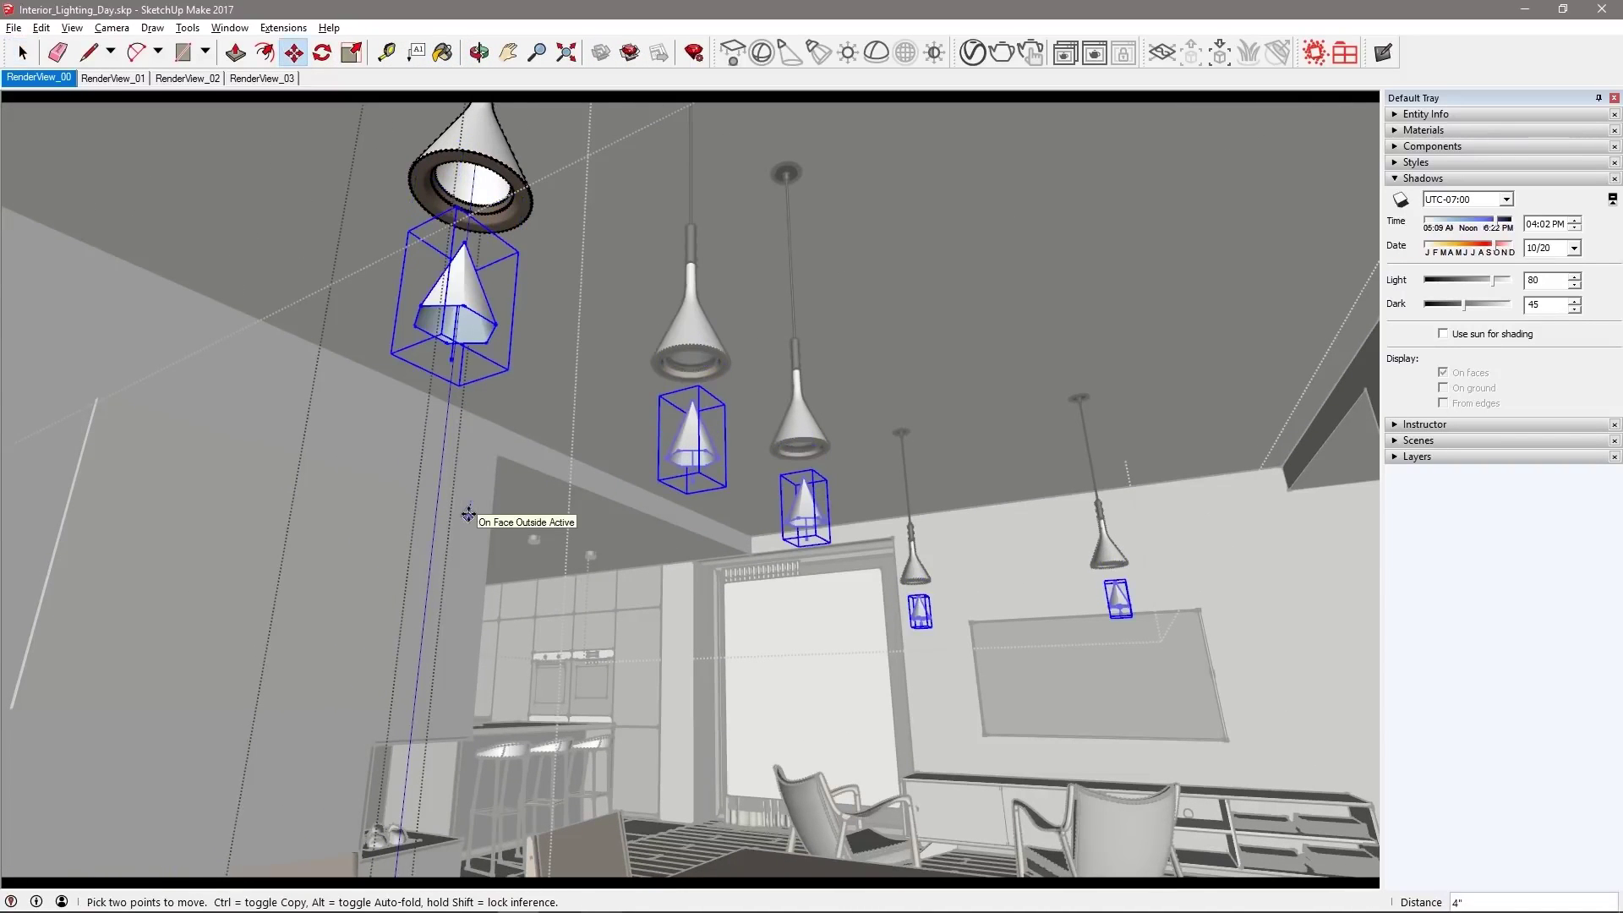
{"action": "type", "text": "2"}
{"action": "key", "text": "Return"}
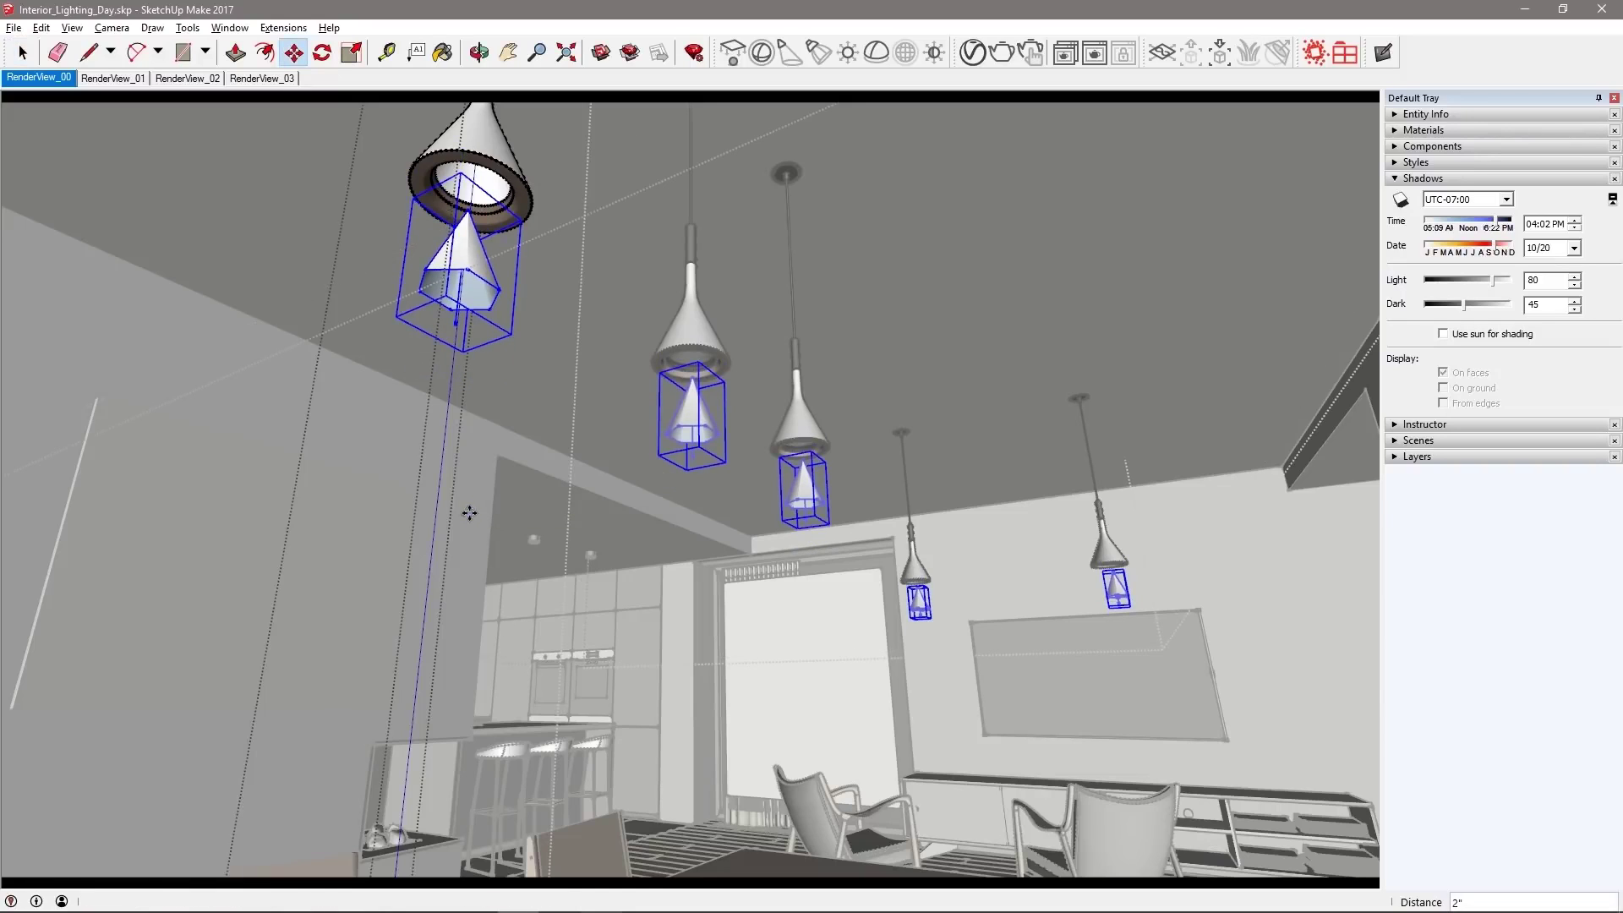
{"action": "left_click", "coordinate": [23, 52]}
Close the lamp component and its enclosing group
{"action": "right_click", "coordinate": [656, 209]}
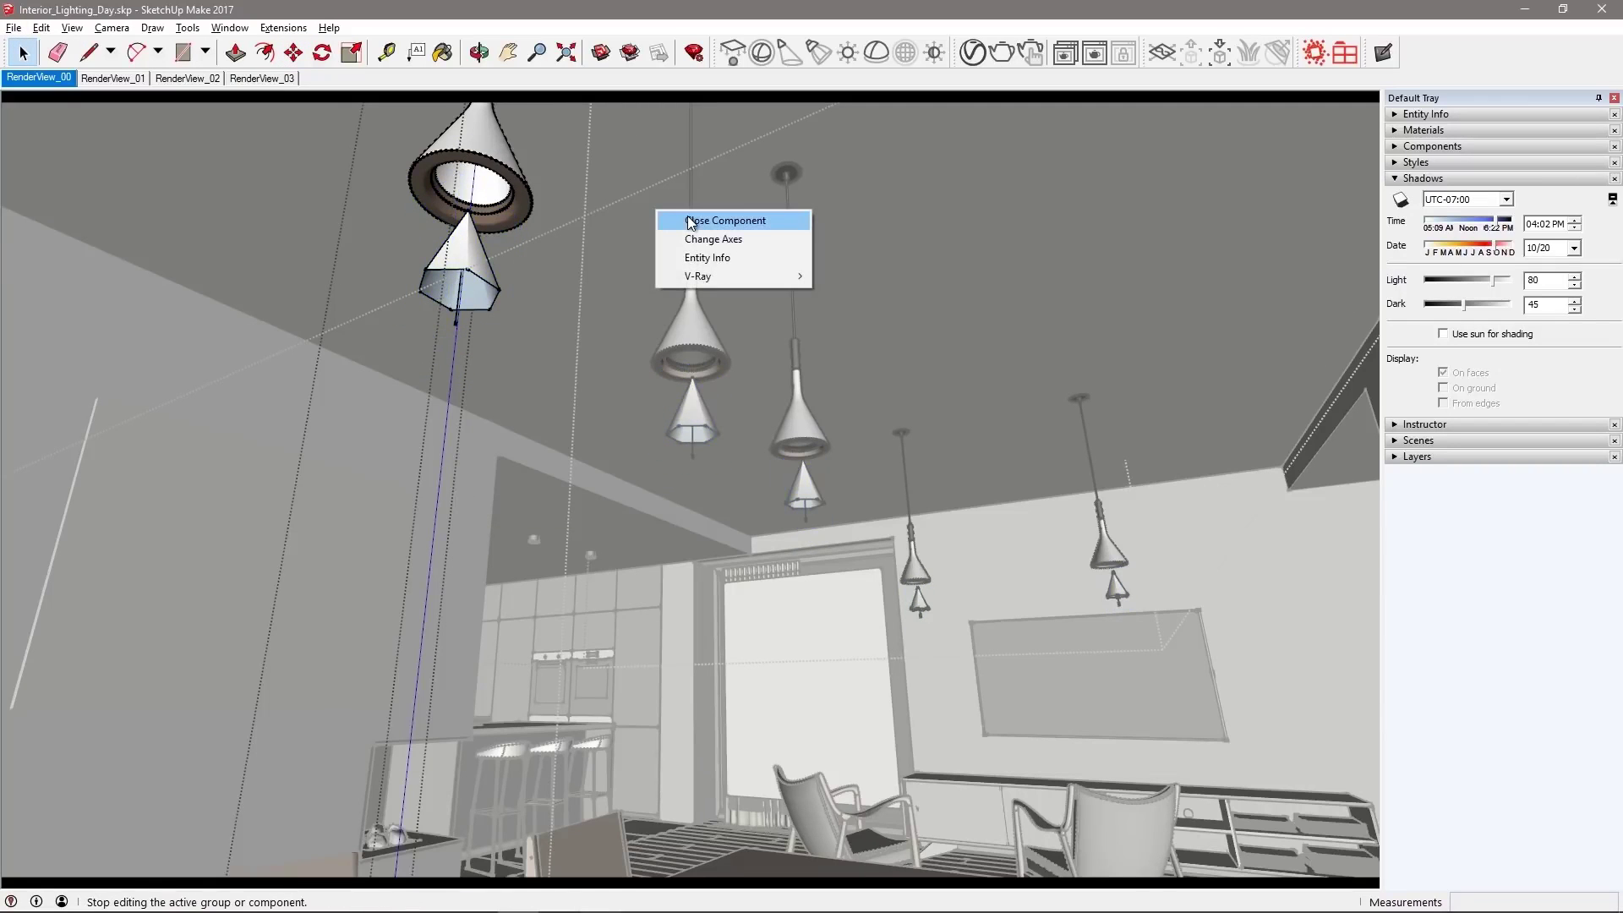
{"action": "left_click", "coordinate": [691, 220]}
{"action": "right_click", "coordinate": [940, 375]}
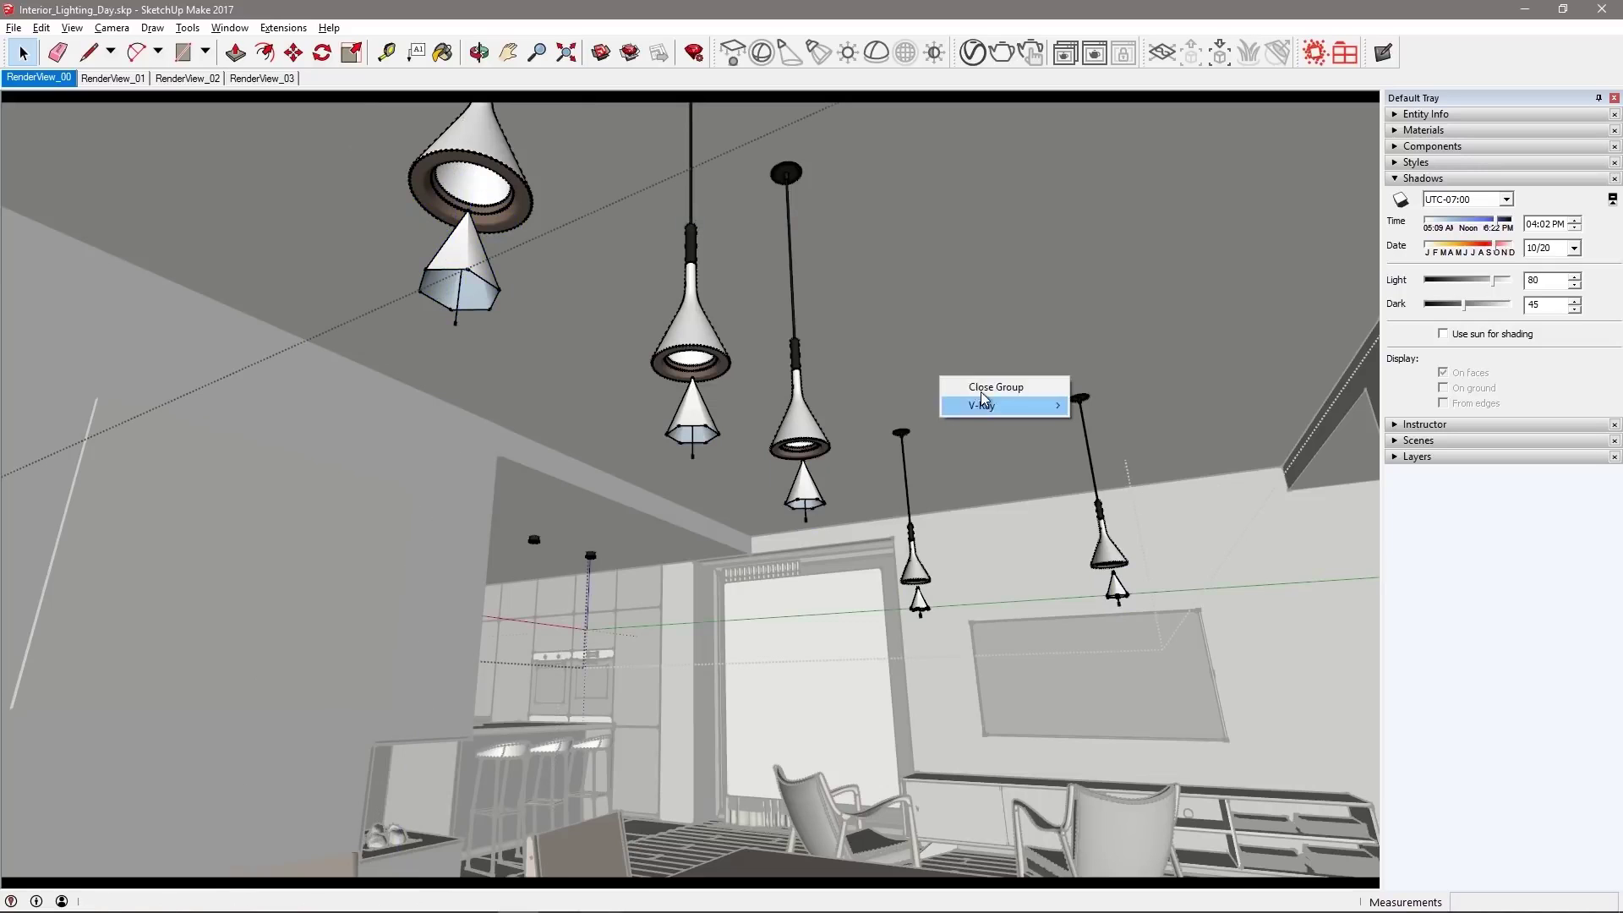
{"action": "left_click", "coordinate": [980, 387]}
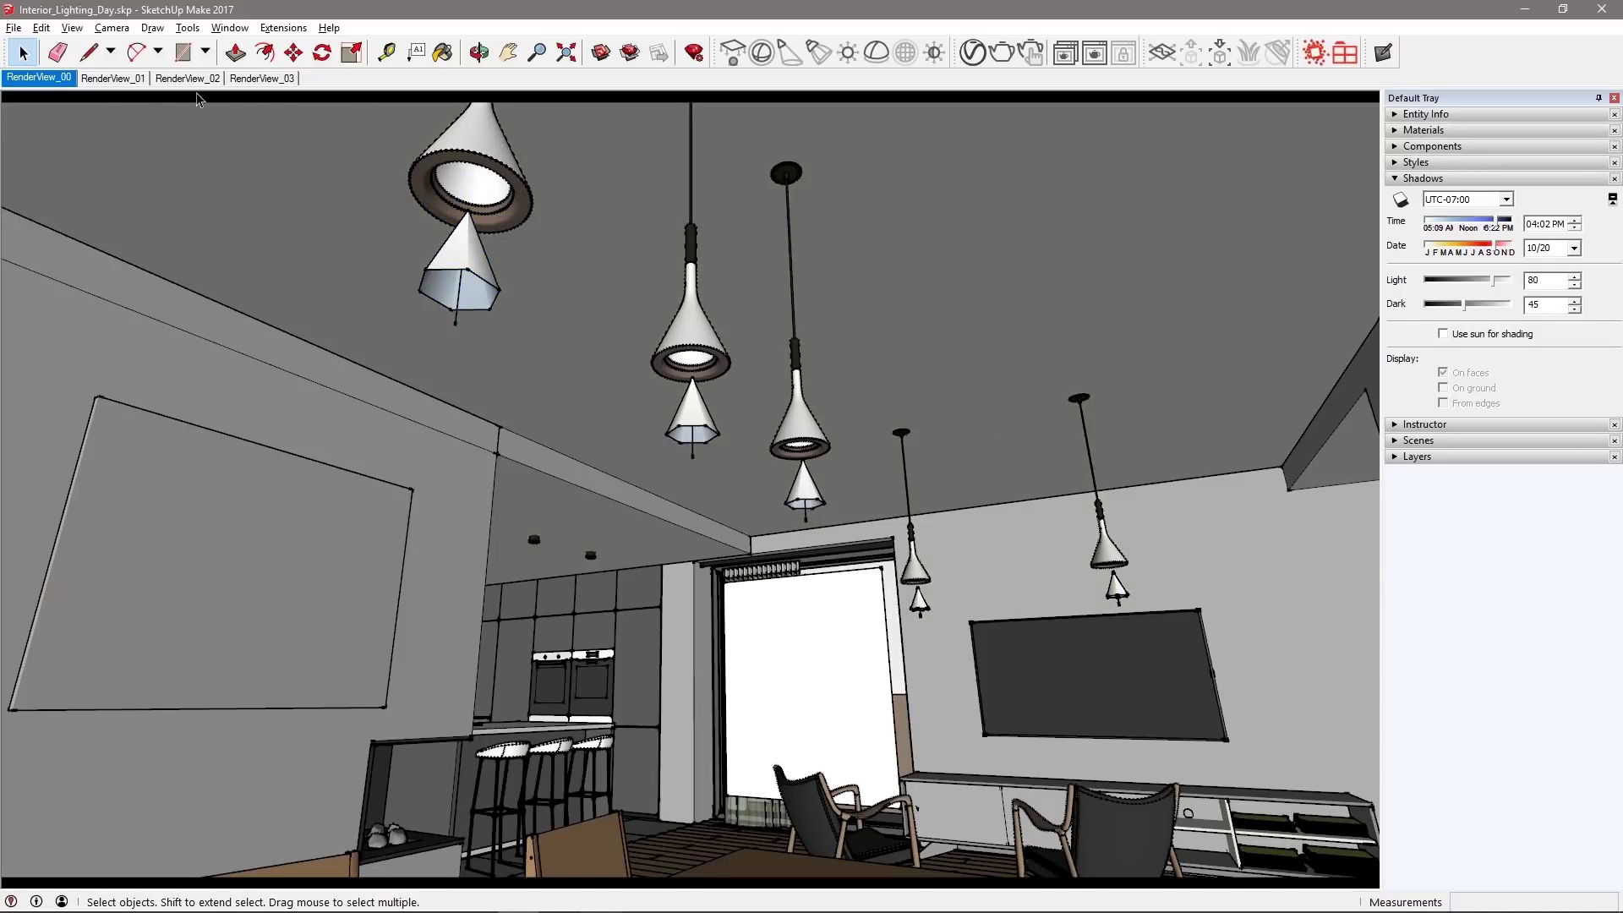
Place an IES light with the 10.IES profile at the ceiling corner above the bookshelf
{"action": "left_click", "coordinate": [34, 79]}
{"action": "middle_click_drag", "start_coordinate": [1037, 416], "coordinate": [1080, 493]}
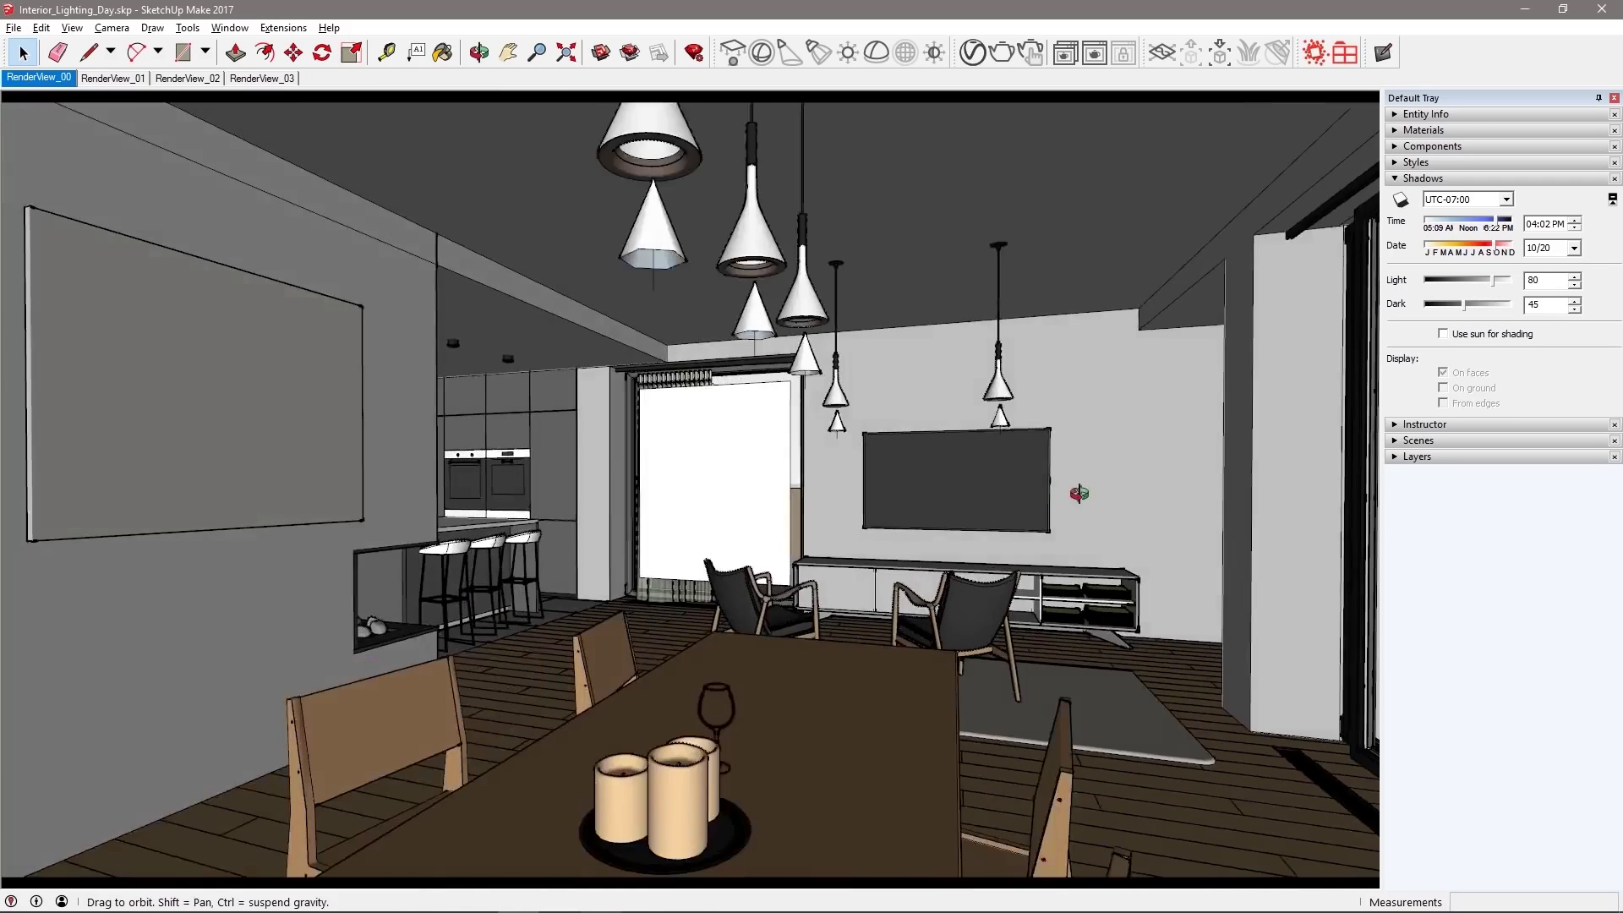
{"action": "scroll", "coordinate": [1079, 492], "scroll_direction": "up", "scroll_amount": 2}
{"action": "scroll", "coordinate": [1051, 427], "scroll_direction": "up", "scroll_amount": 2}
{"action": "scroll", "coordinate": [1015, 461], "scroll_direction": "up", "scroll_amount": 3}
{"action": "mouse_move", "coordinate": [1049, 427]}
{"action": "middle_mouse_down"}
{"action": "mouse_move", "coordinate": [1305, 399]}
{"action": "mouse_move", "coordinate": [776, 373]}
{"action": "mouse_move", "coordinate": [997, 345]}
{"action": "middle_mouse_up"}
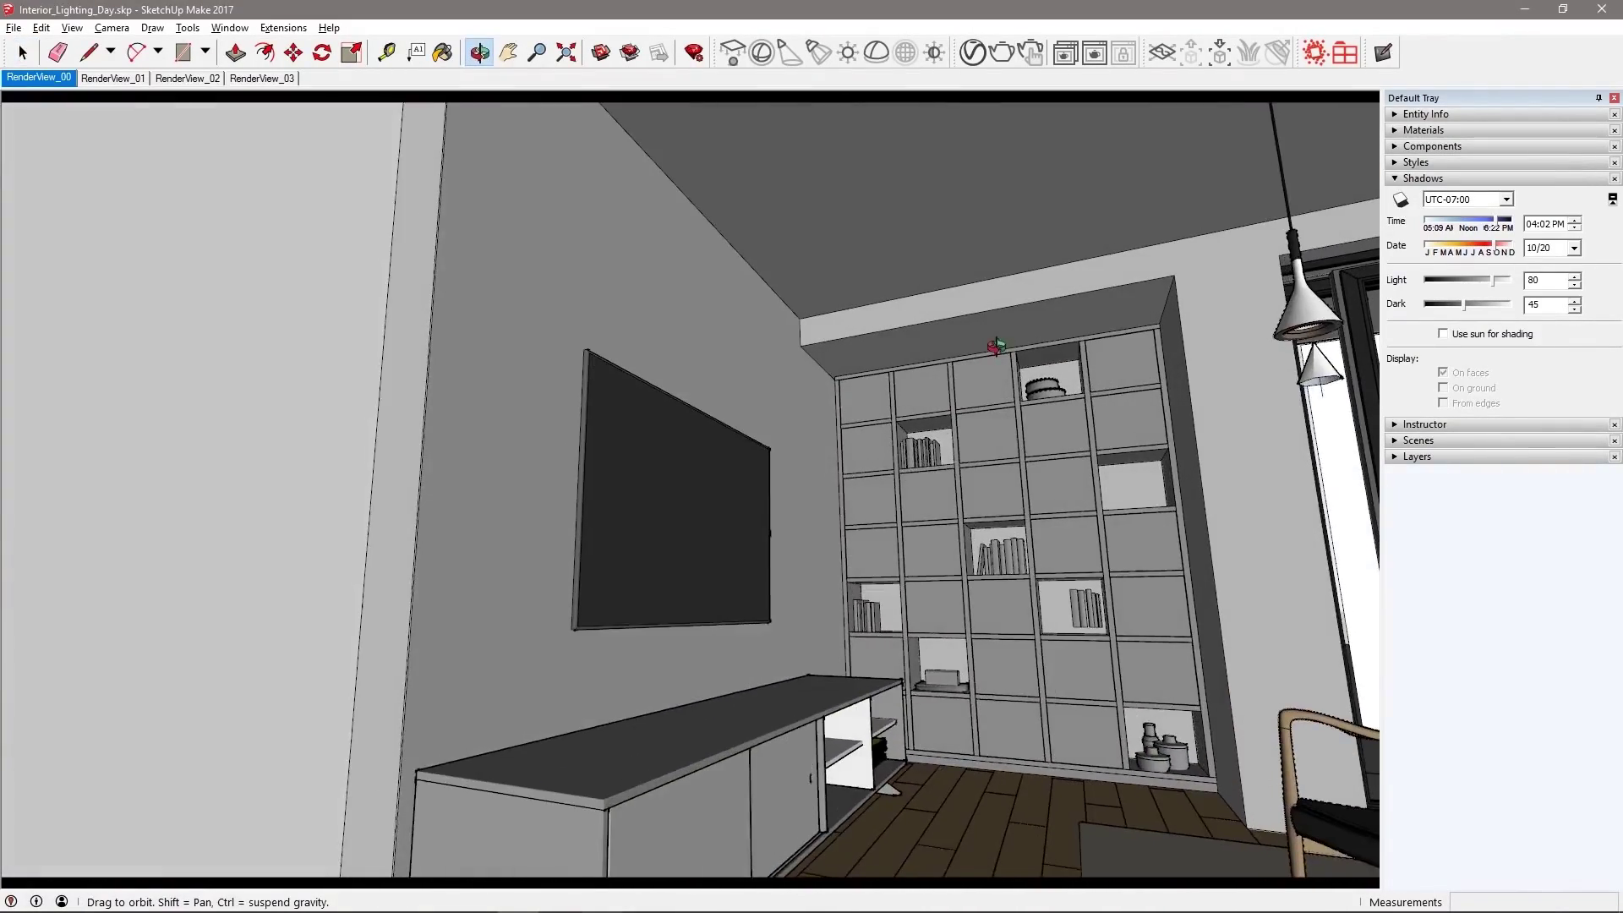
{"action": "scroll", "coordinate": [1056, 343], "scroll_direction": "up", "scroll_amount": 3}
{"action": "key", "text": "space"}
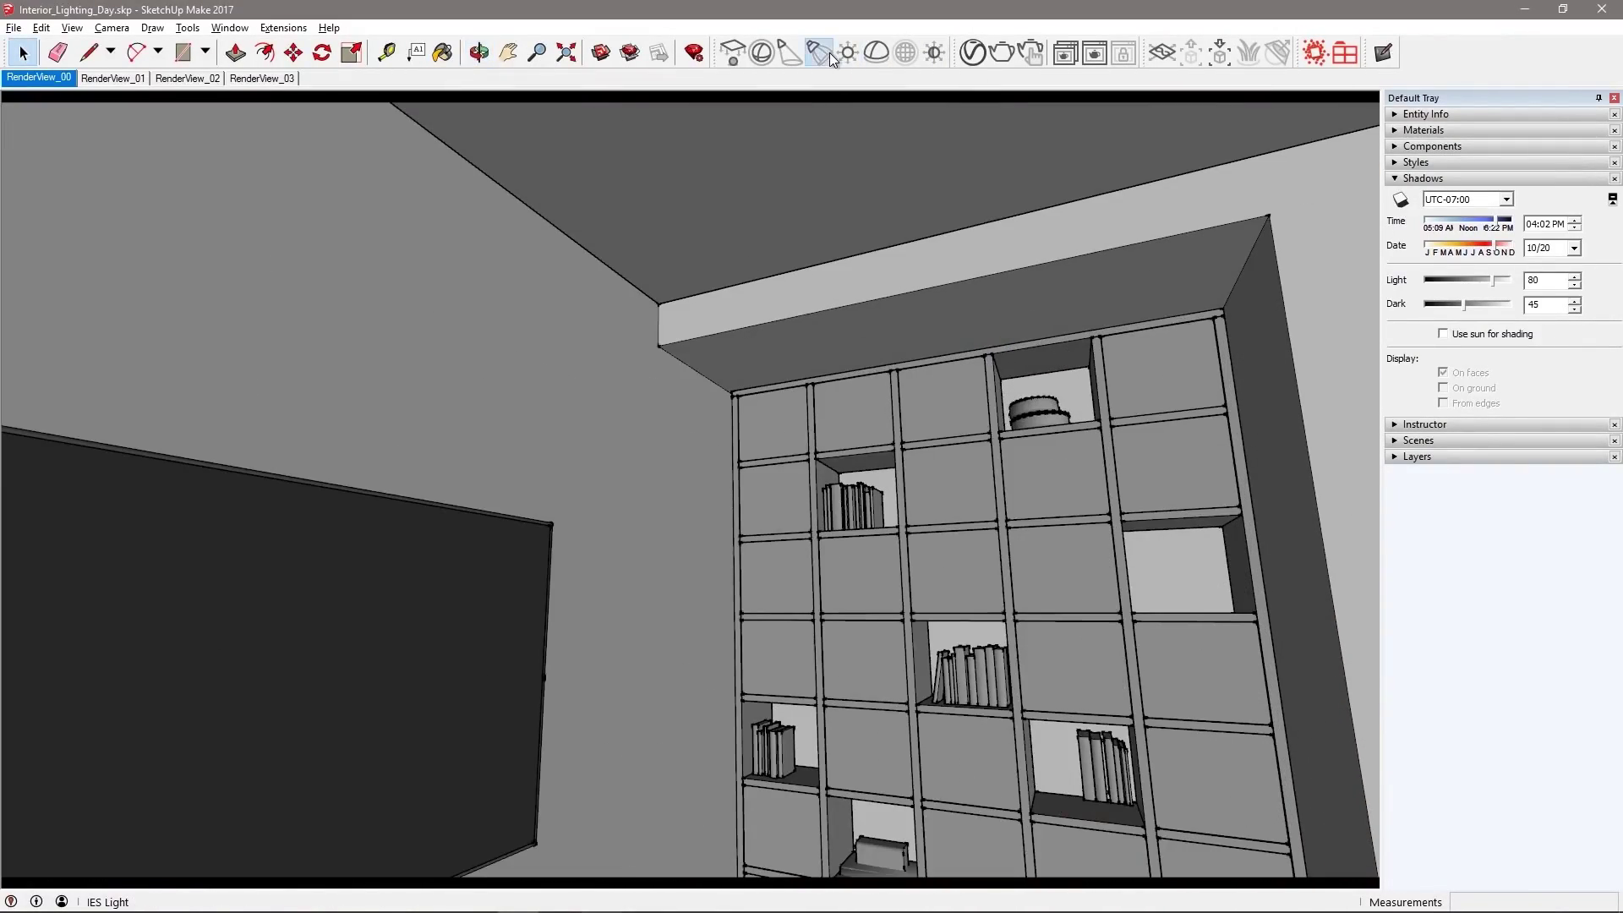
{"action": "left_click", "coordinate": [833, 59]}
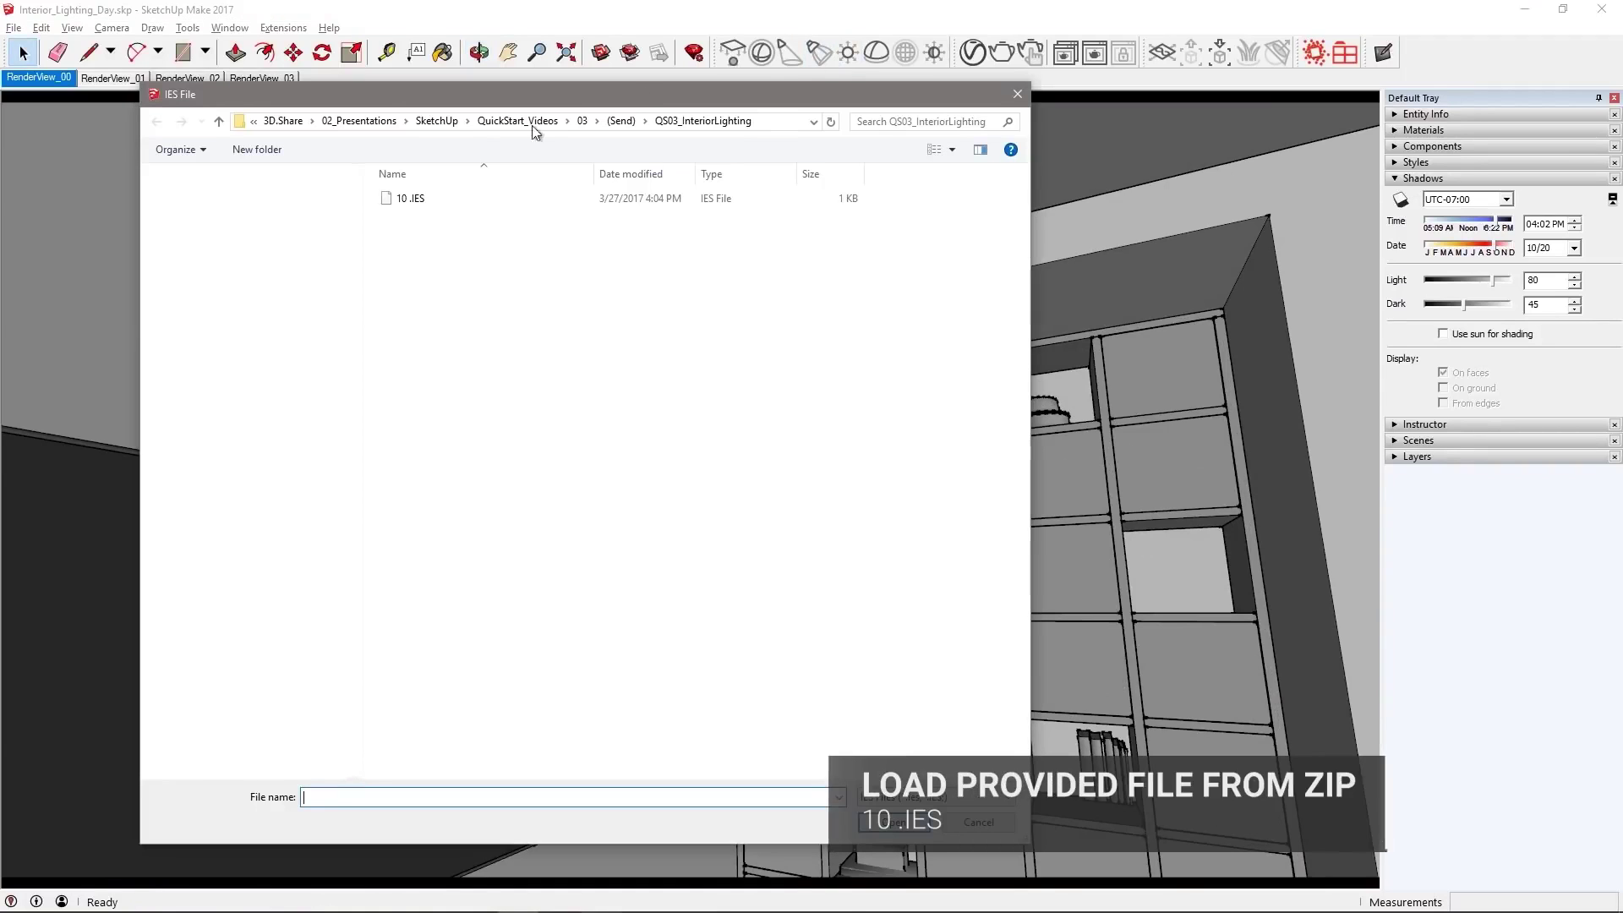
{"action": "left_click", "coordinate": [403, 200]}
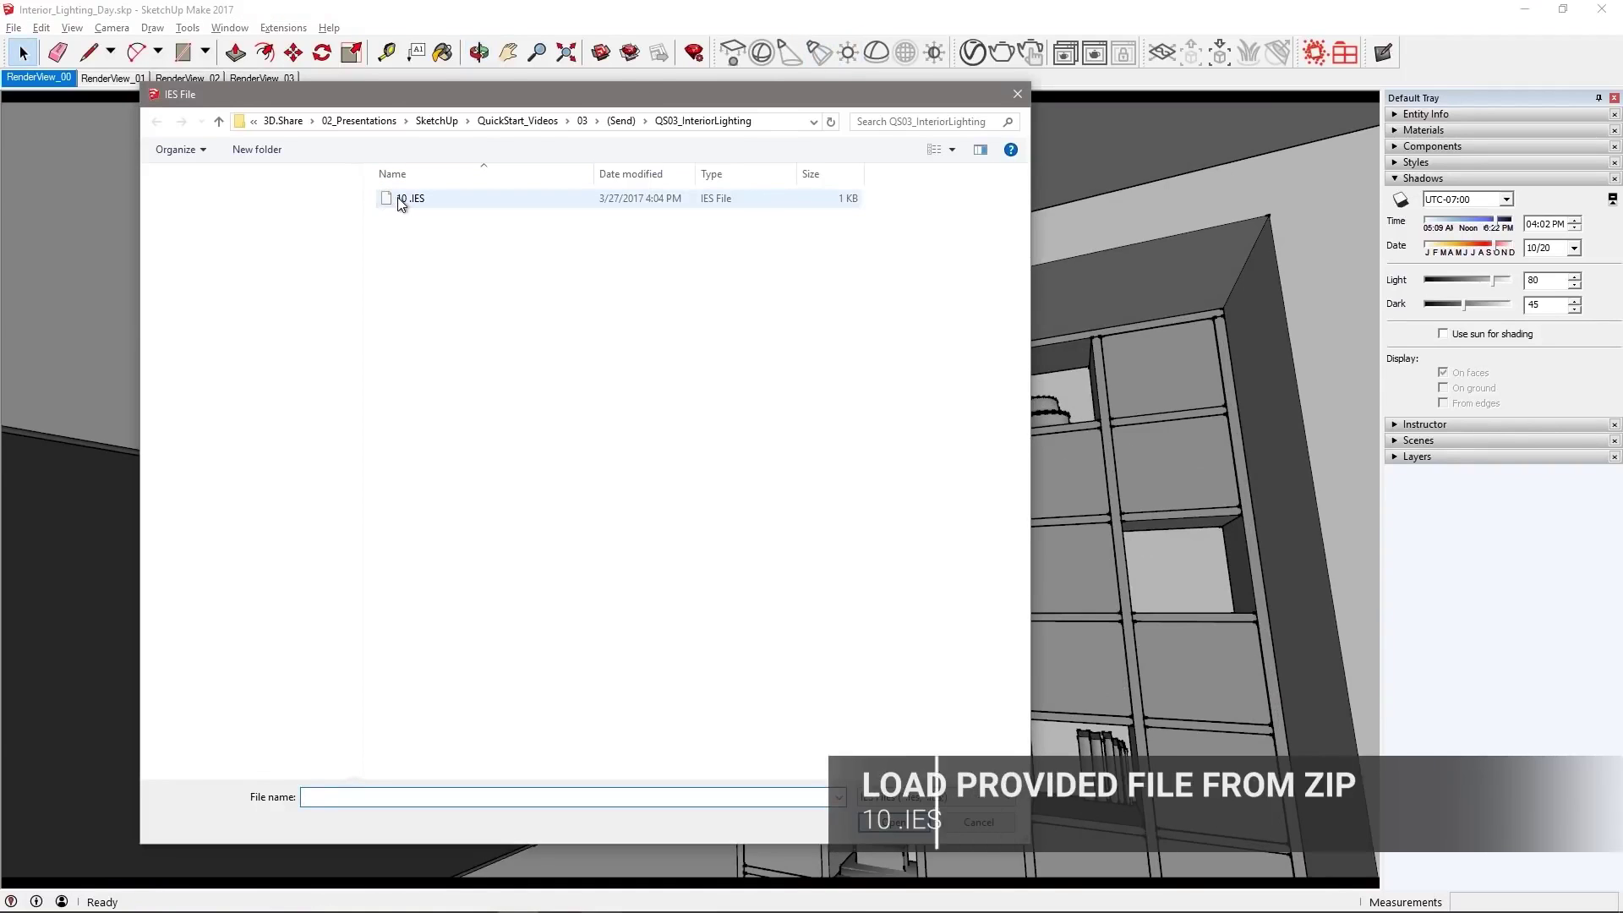
{"action": "left_click", "coordinate": [904, 822]}
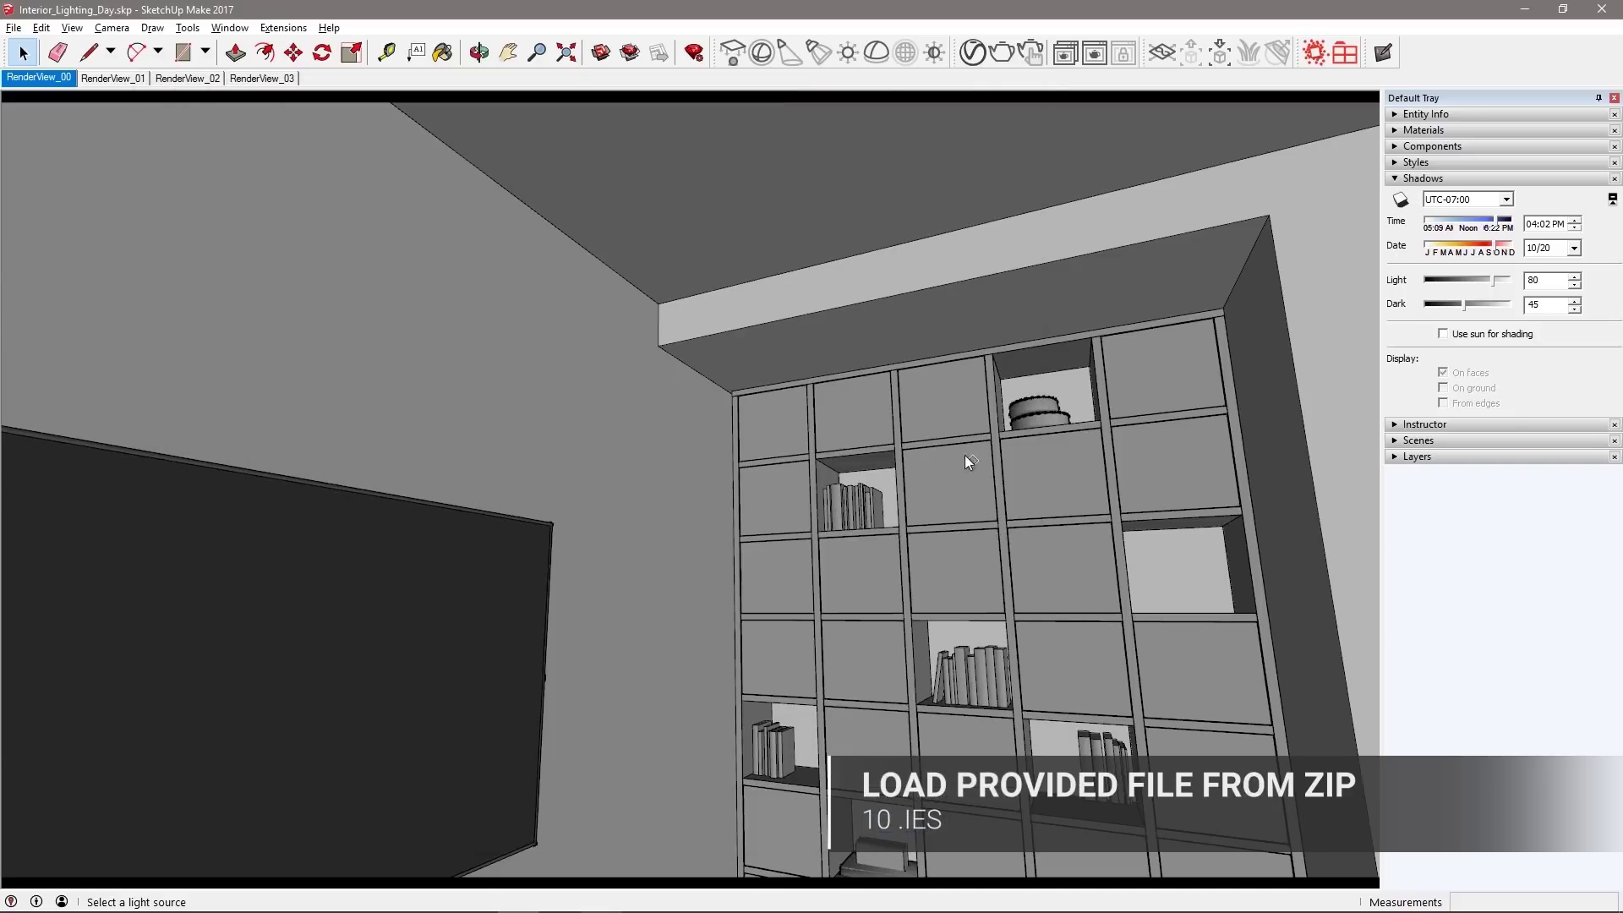
{"action": "left_click", "coordinate": [756, 371]}
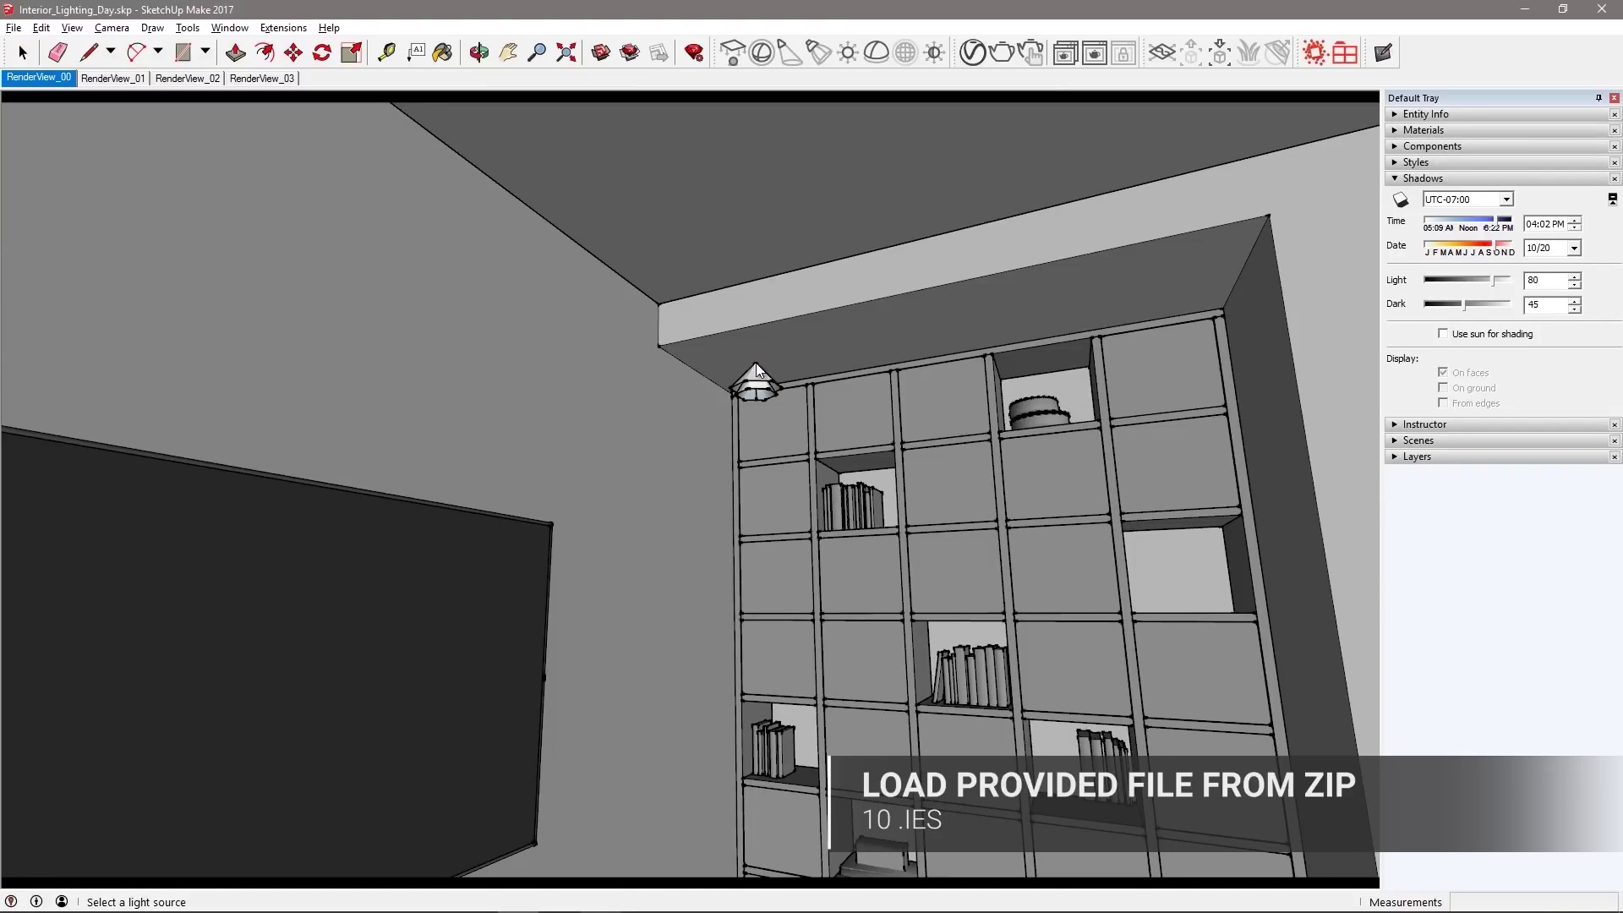
{"action": "key", "text": "space"}
Copy the IES light to the far ceiling corner
{"action": "left_click", "coordinate": [750, 393]}
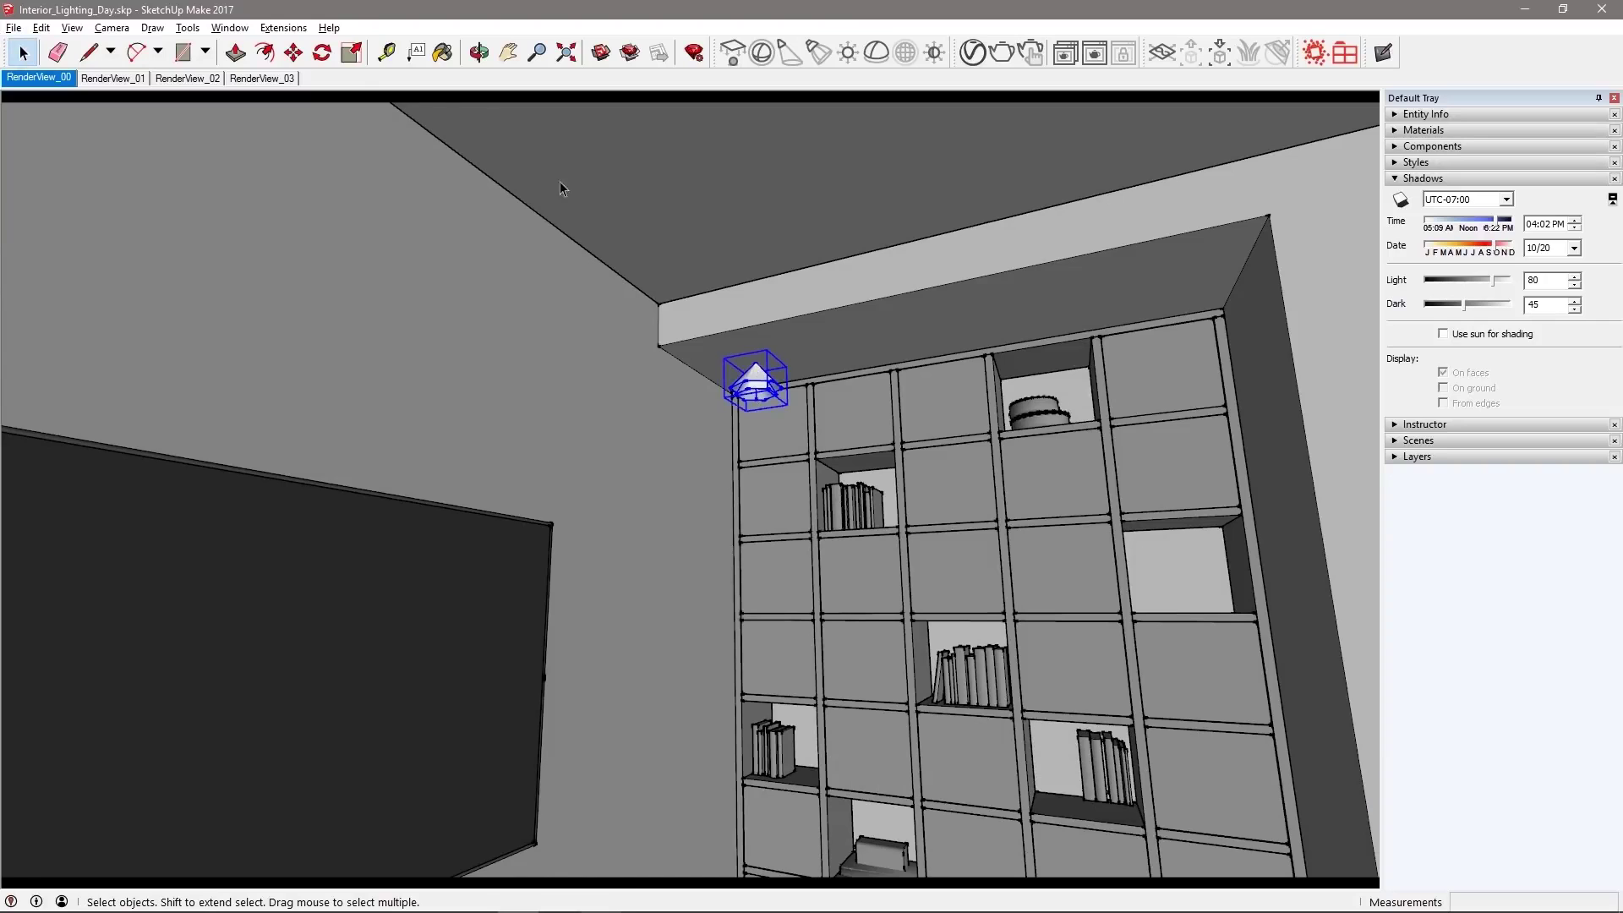
{"action": "left_click", "coordinate": [294, 52]}
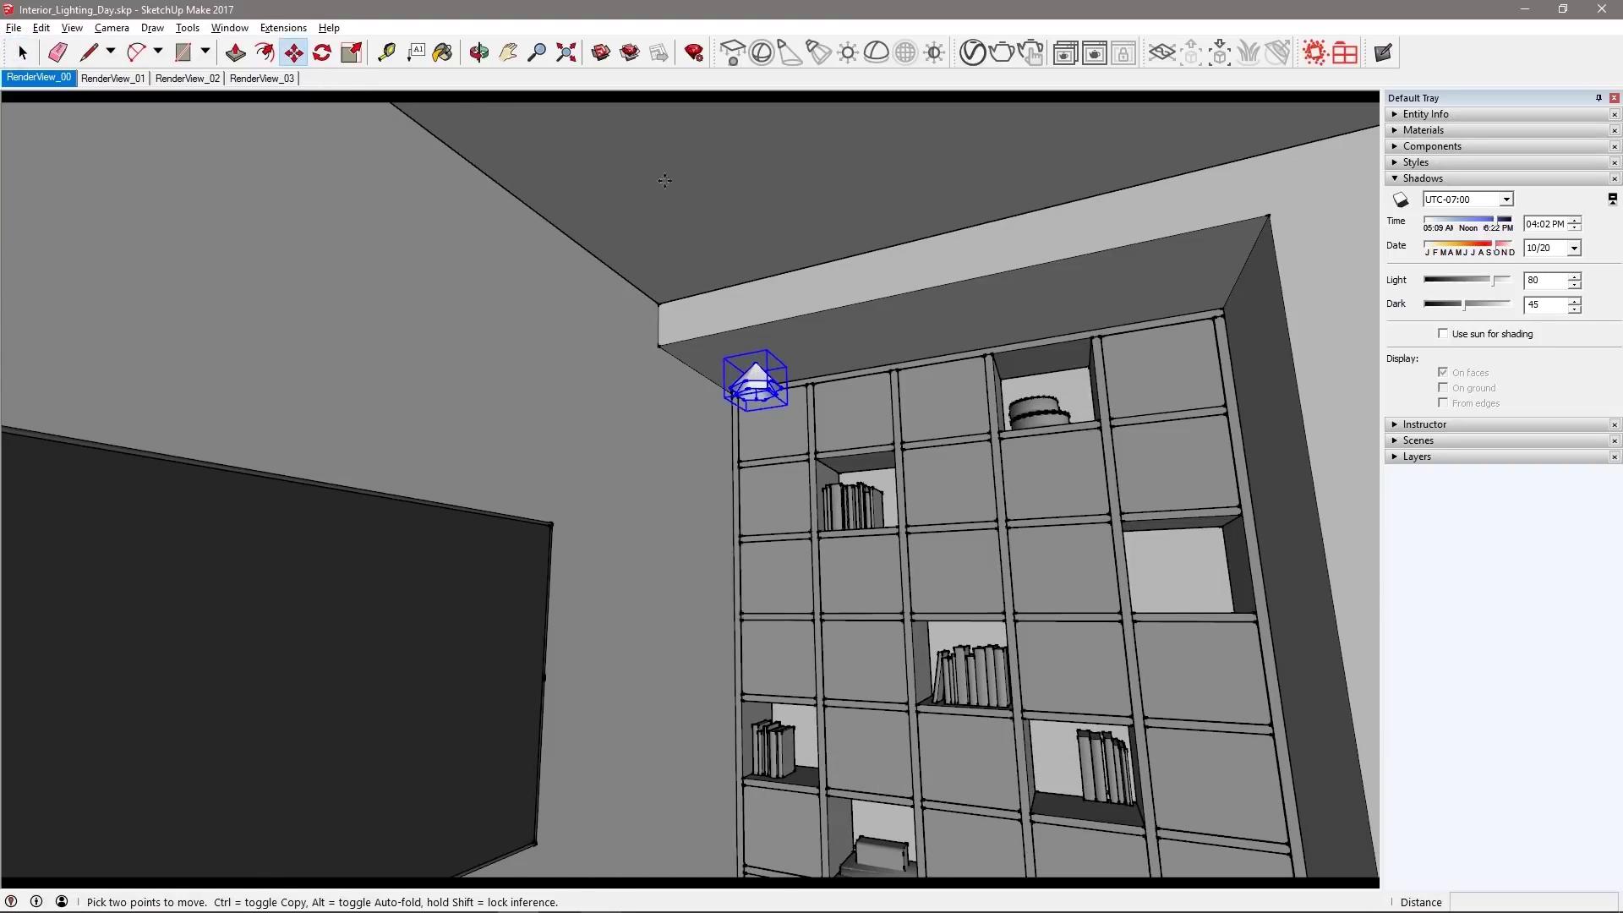
{"action": "left_click", "coordinate": [813, 348], "text": "ctrl"}
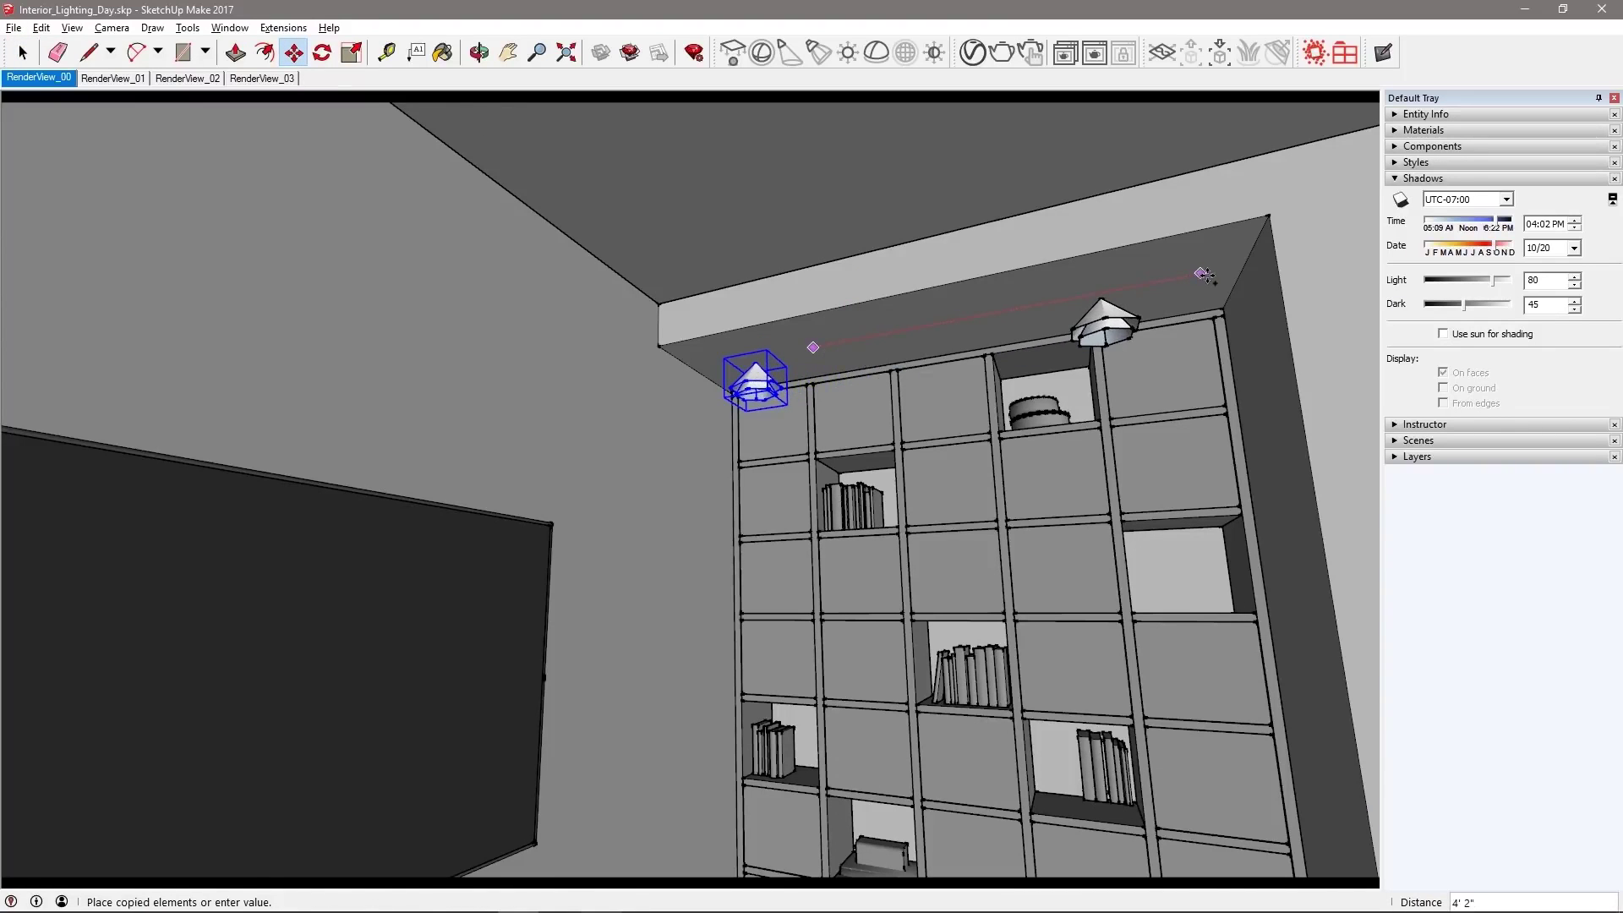
{"action": "left_click", "coordinate": [1219, 274]}
{"action": "left_click", "coordinate": [22, 53]}
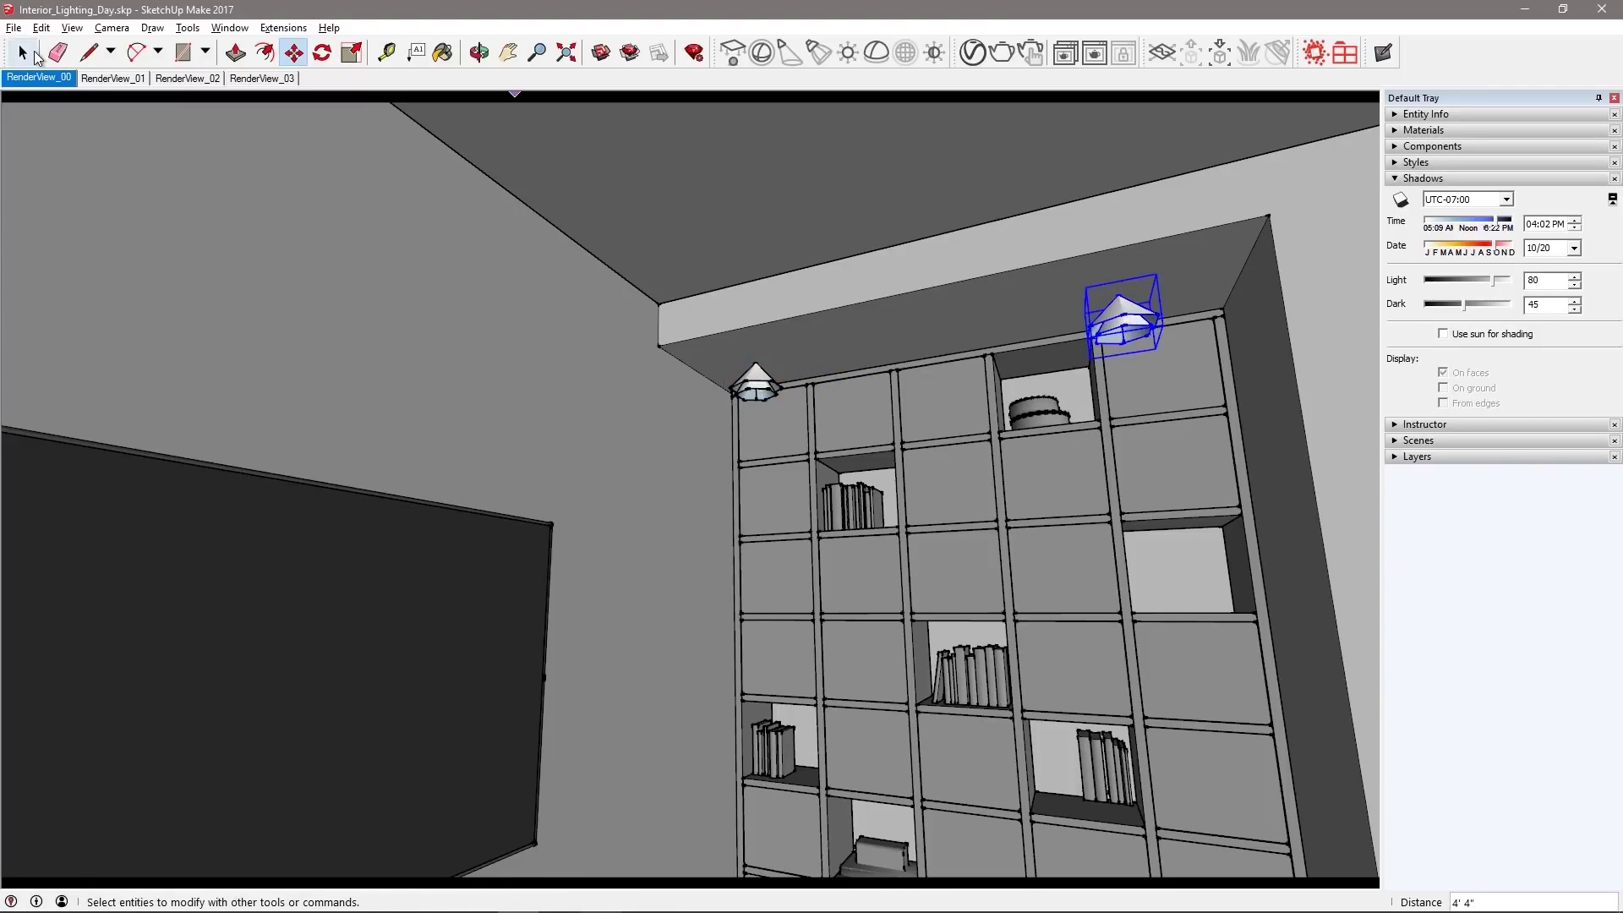
Draw a V-Ray sphere light near the kitchen ceiling above the island
{"action": "left_click", "coordinate": [38, 78]}
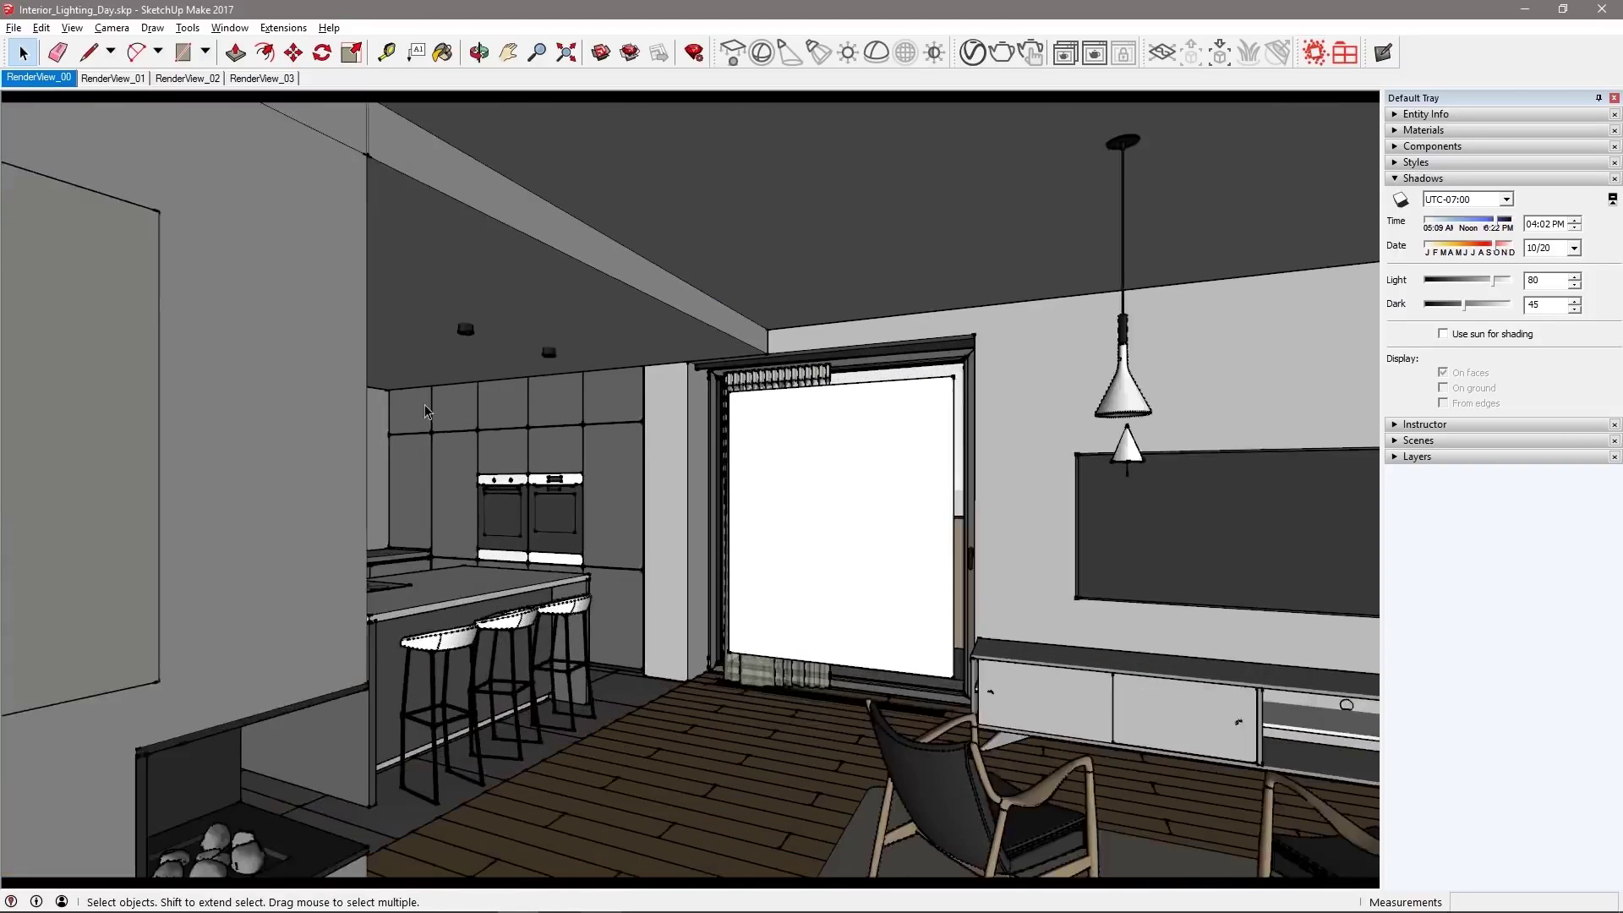
{"action": "mouse_move", "coordinate": [409, 385]}
{"action": "middle_mouse_down"}
{"action": "mouse_move", "coordinate": [531, 425]}
{"action": "mouse_move", "coordinate": [634, 380]}
{"action": "middle_mouse_up"}
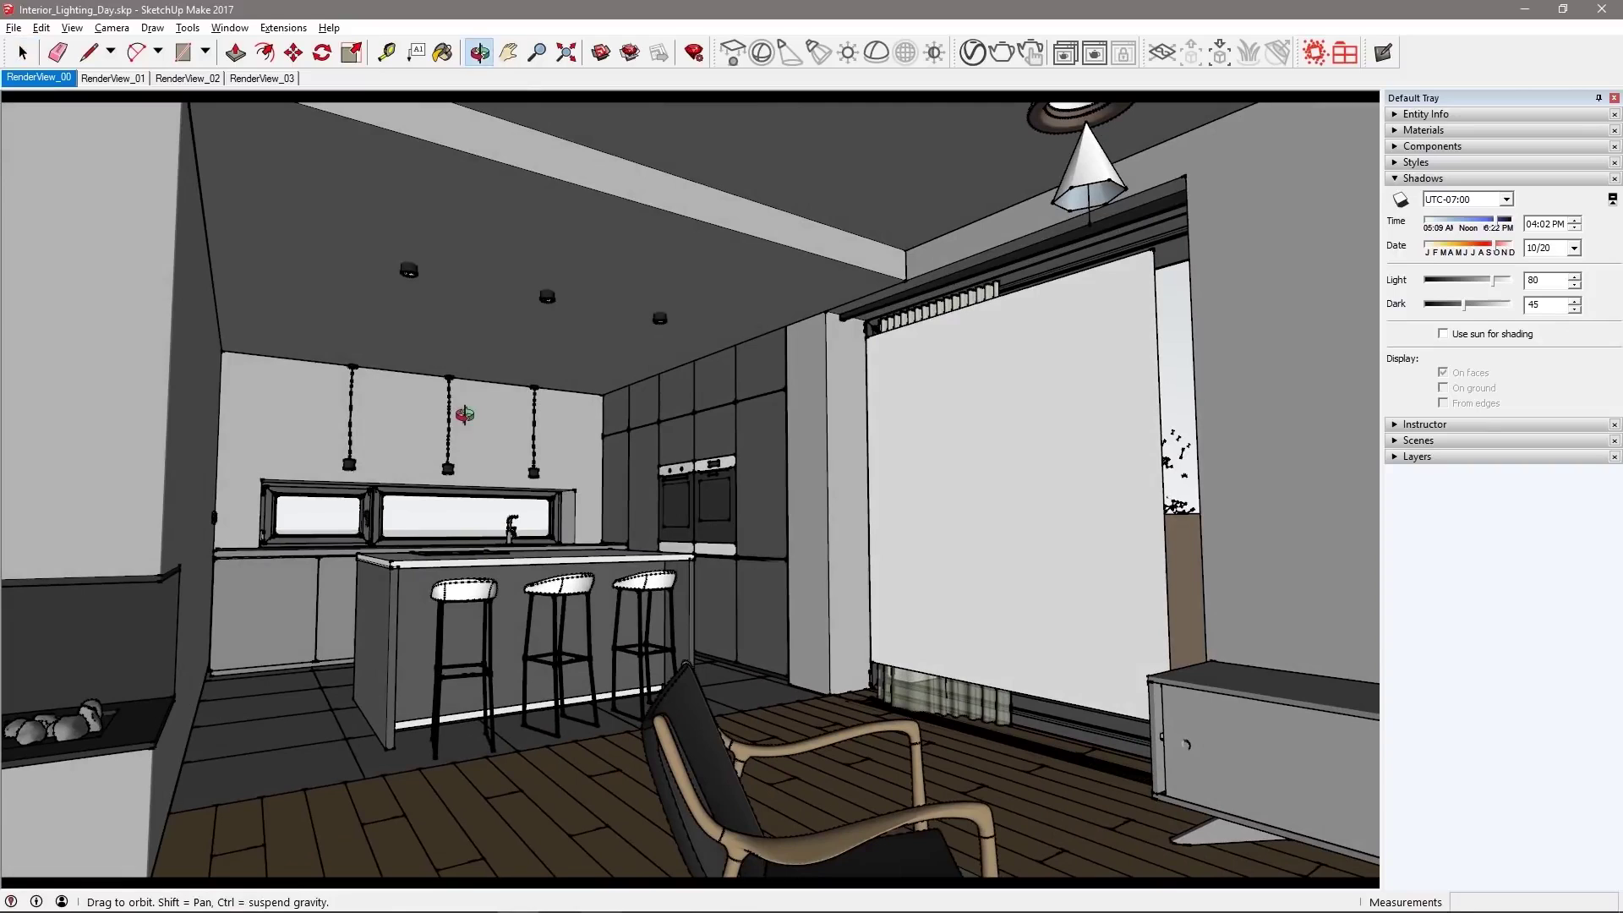
{"action": "left_click", "coordinate": [768, 60]}
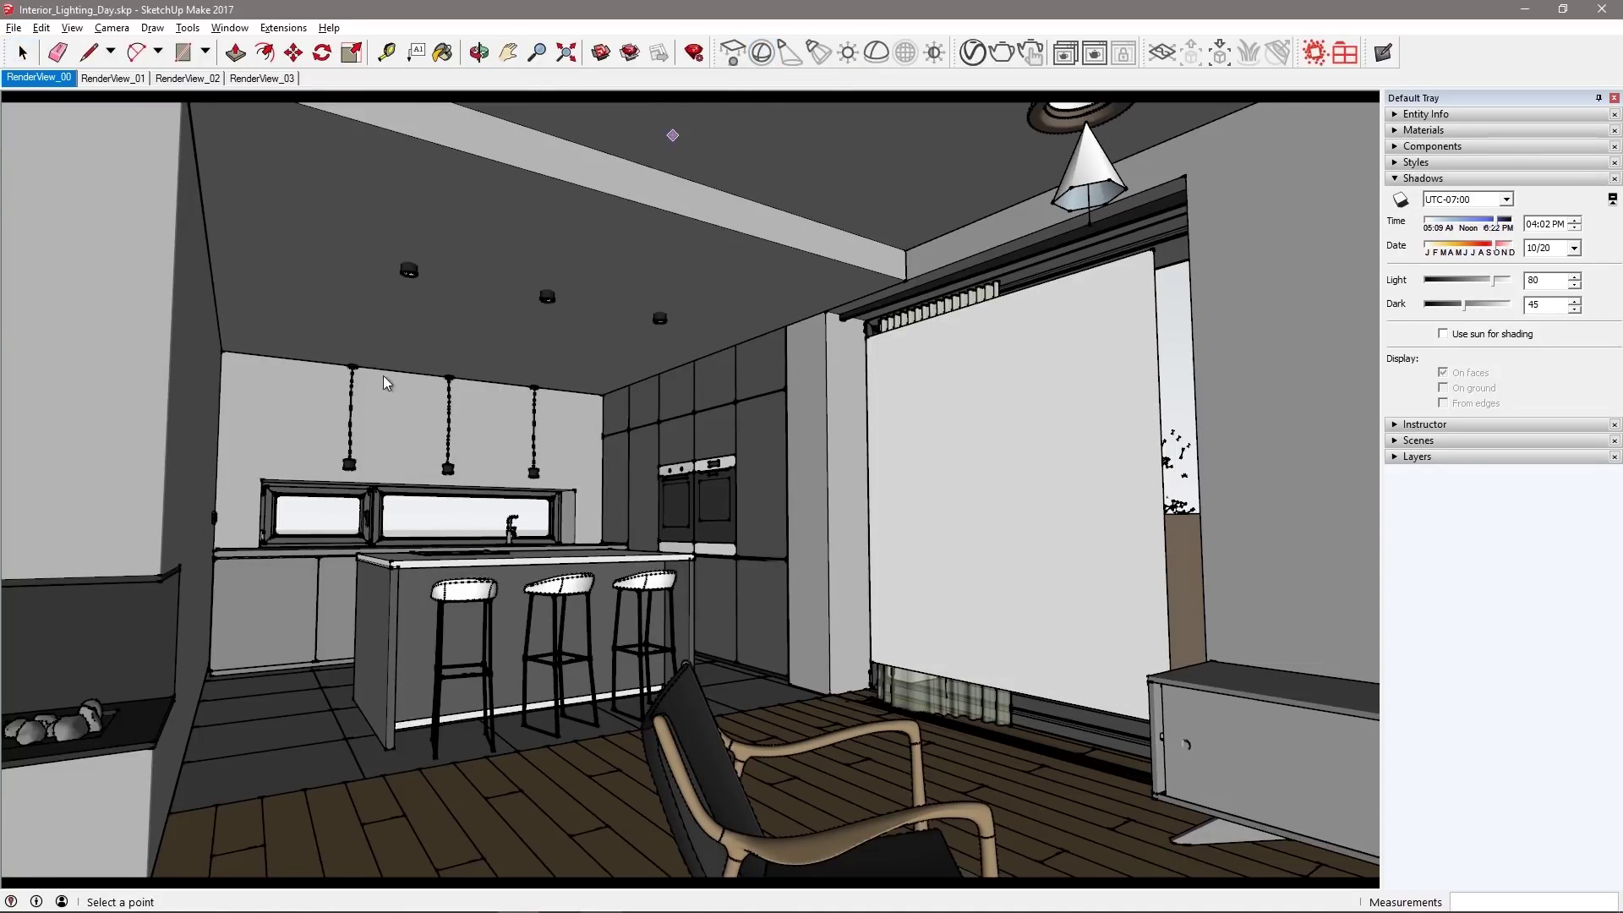
{"action": "left_click", "coordinate": [350, 304]}
{"action": "left_click", "coordinate": [376, 304]}
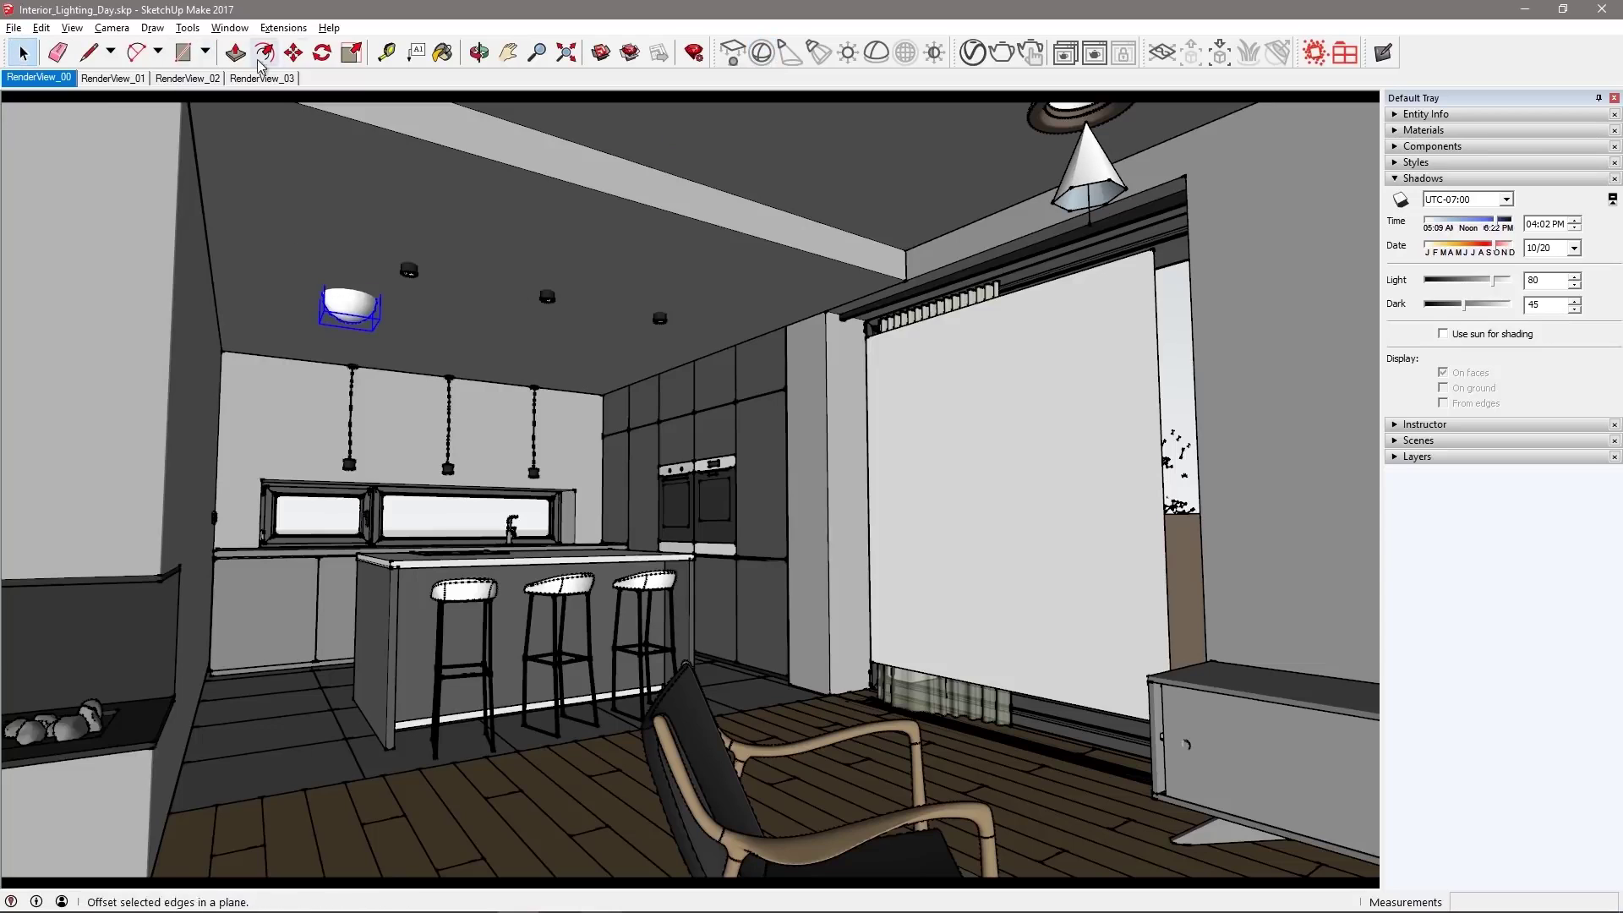
Move the sphere light slightly lower
{"action": "left_click", "coordinate": [293, 52]}
{"action": "left_click", "coordinate": [806, 379]}
{"action": "left_click", "coordinate": [804, 465]}
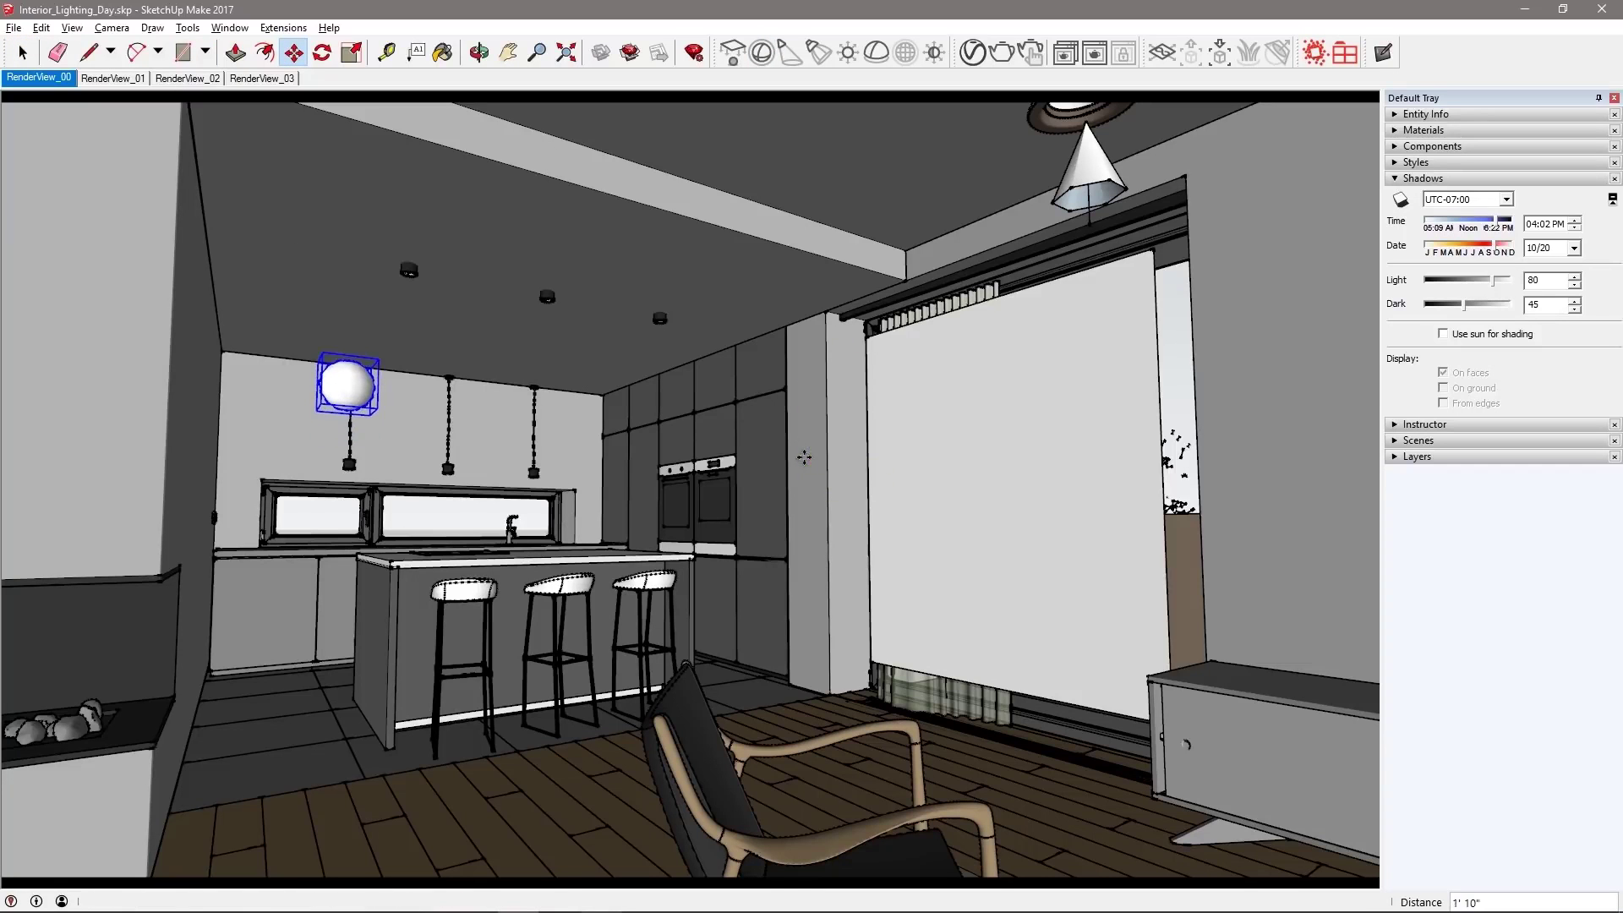
{"action": "left_click", "coordinate": [23, 51]}
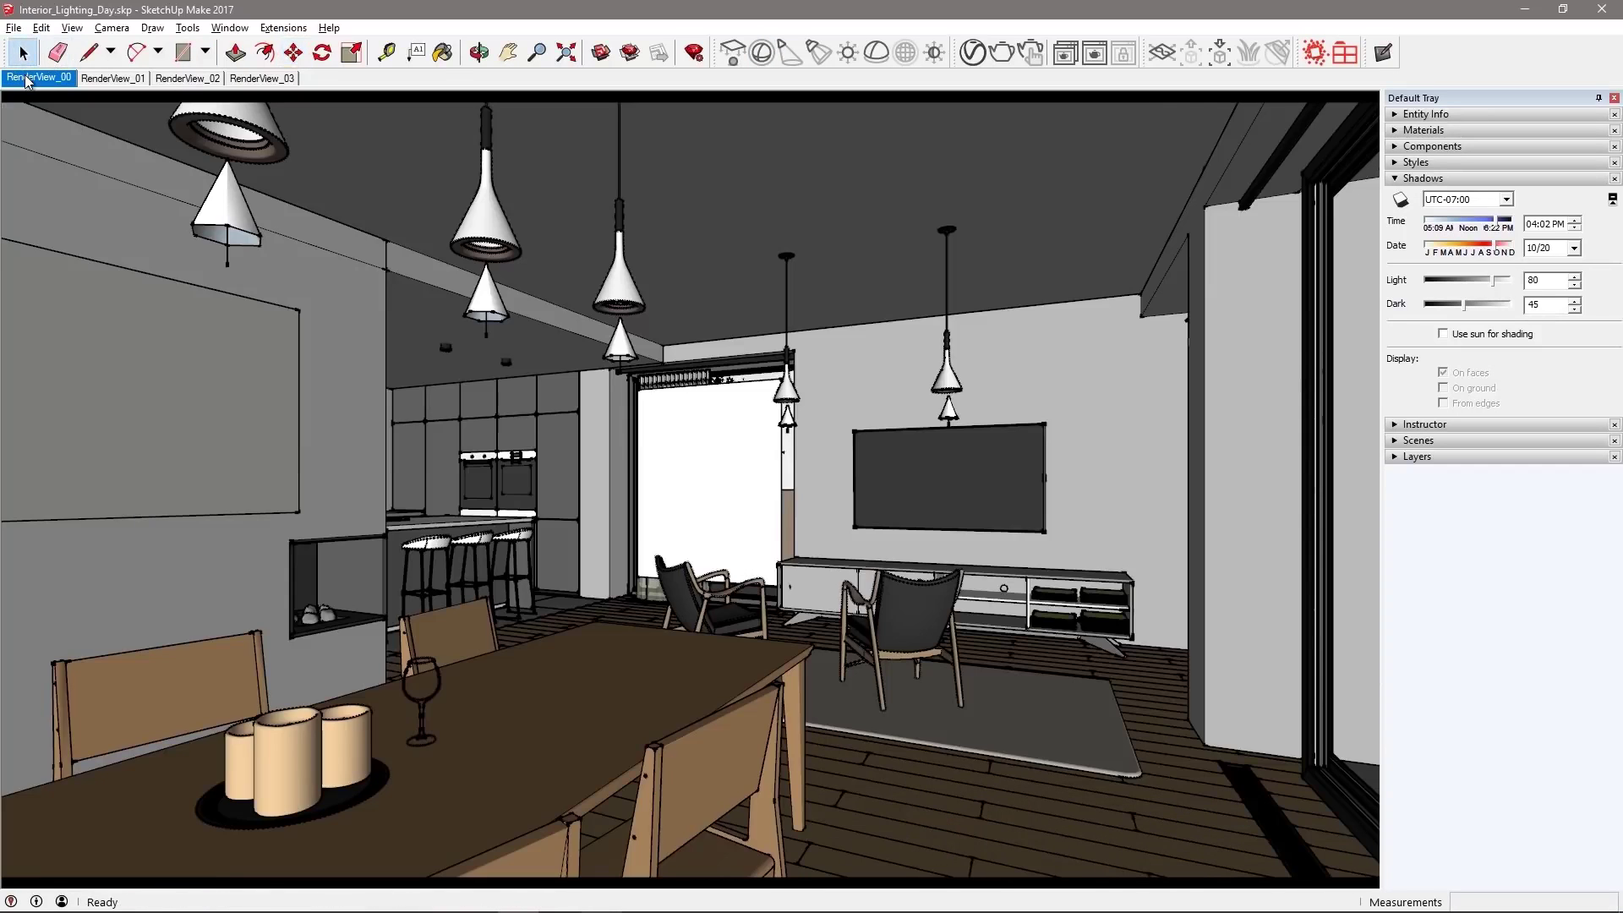
Start an interactive render and disable the V-Ray Spot Light
{"action": "left_click", "coordinate": [1026, 54]}
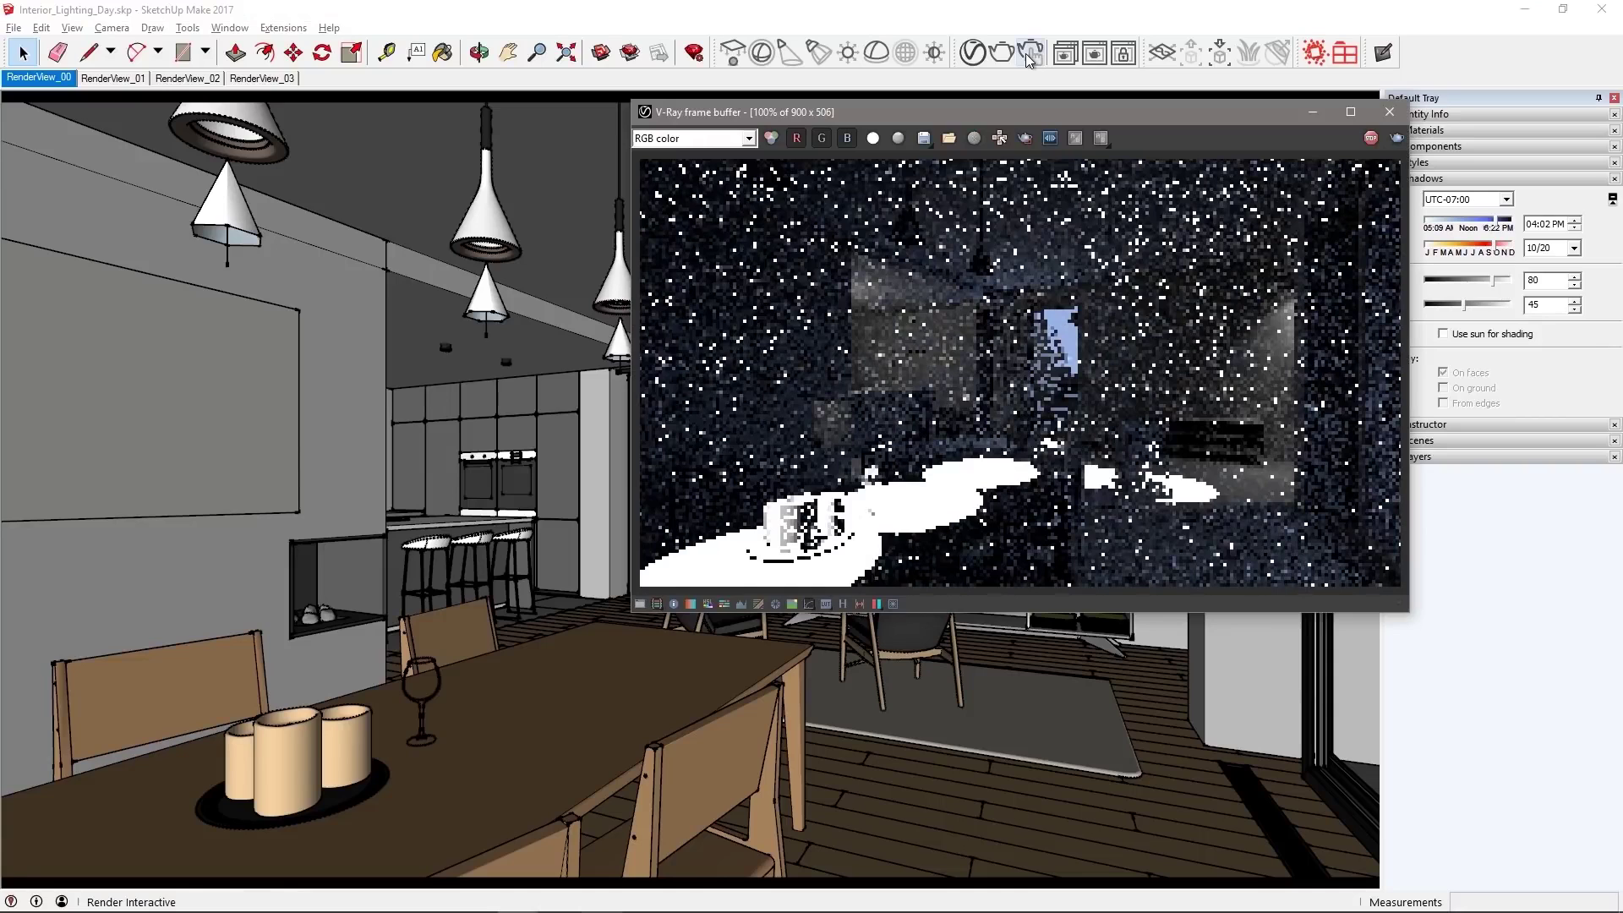
{"action": "left_click", "coordinate": [972, 54]}
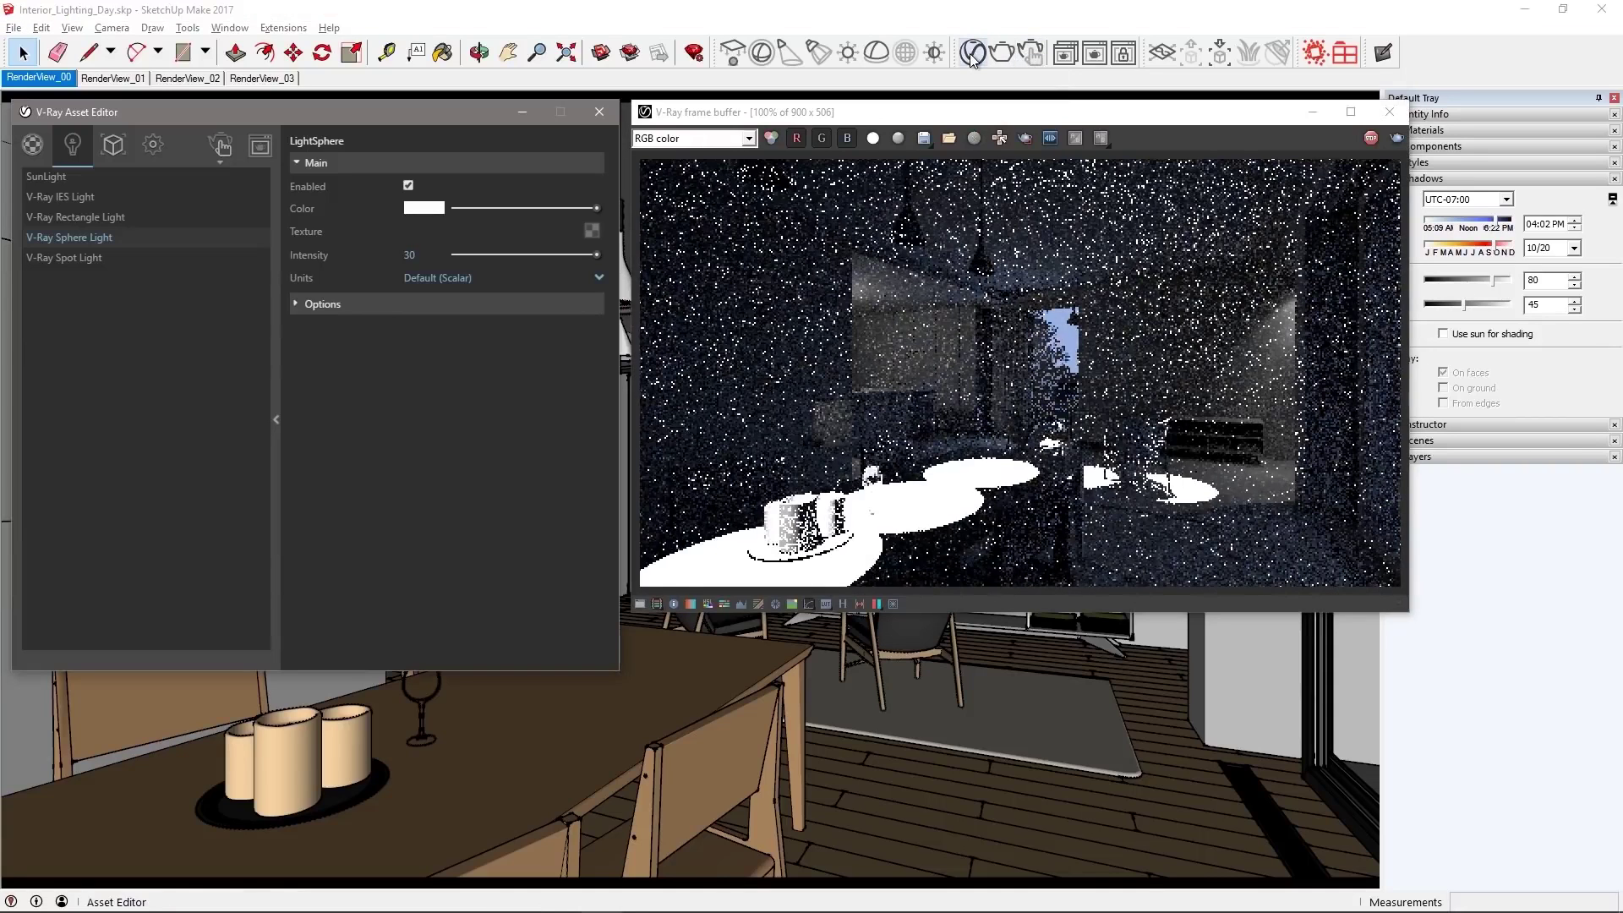
{"action": "left_click", "coordinate": [74, 258]}
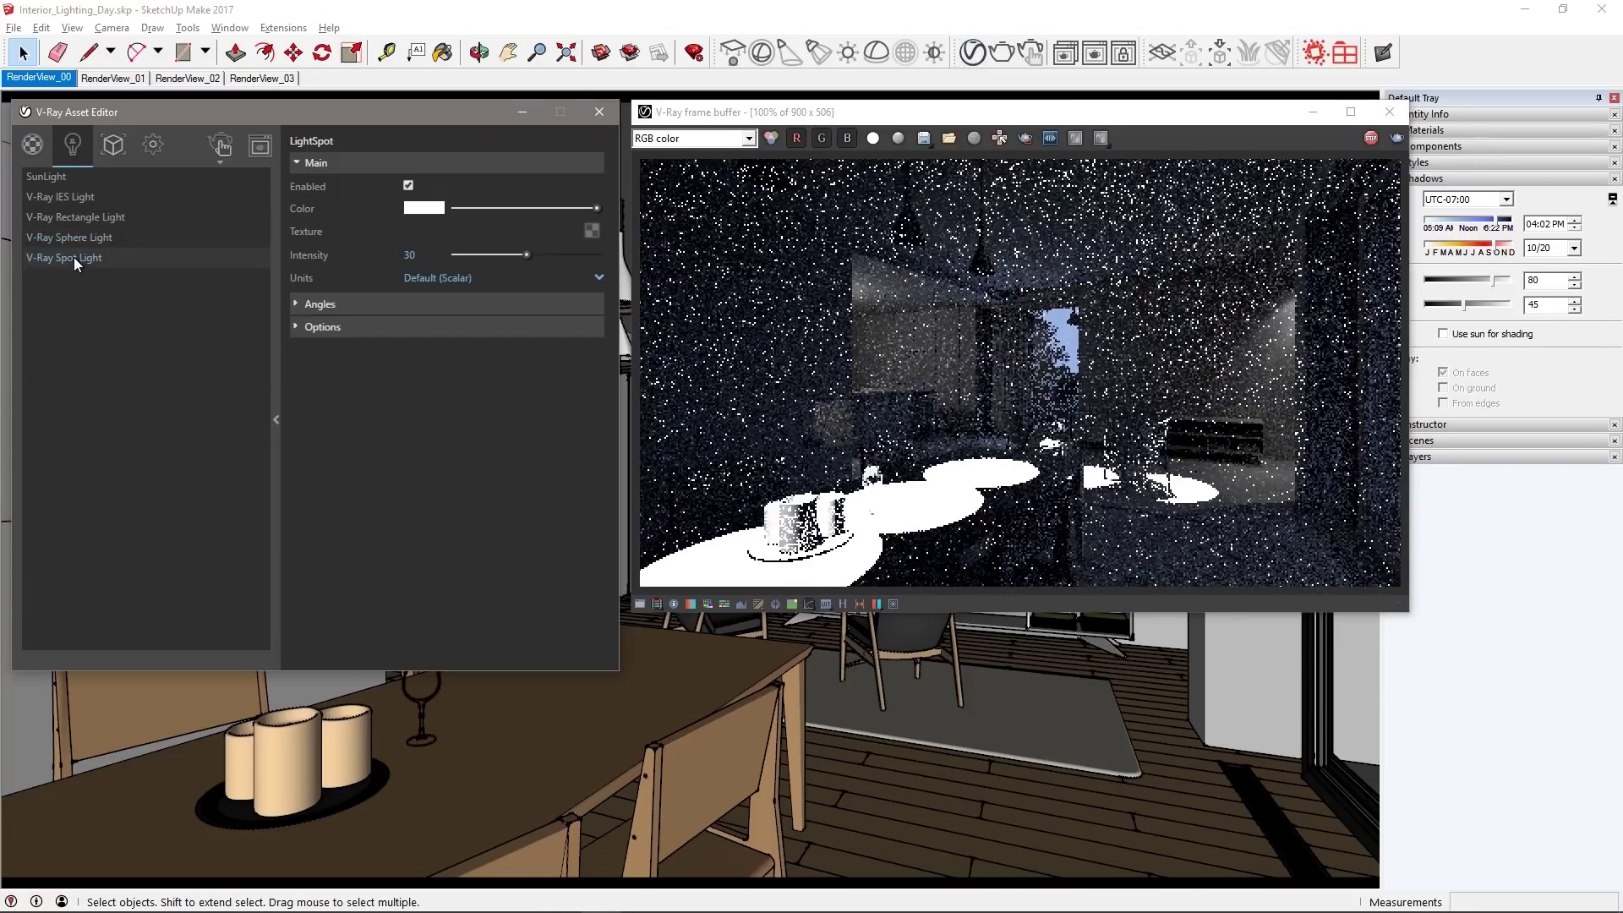
{"action": "left_click", "coordinate": [409, 187]}
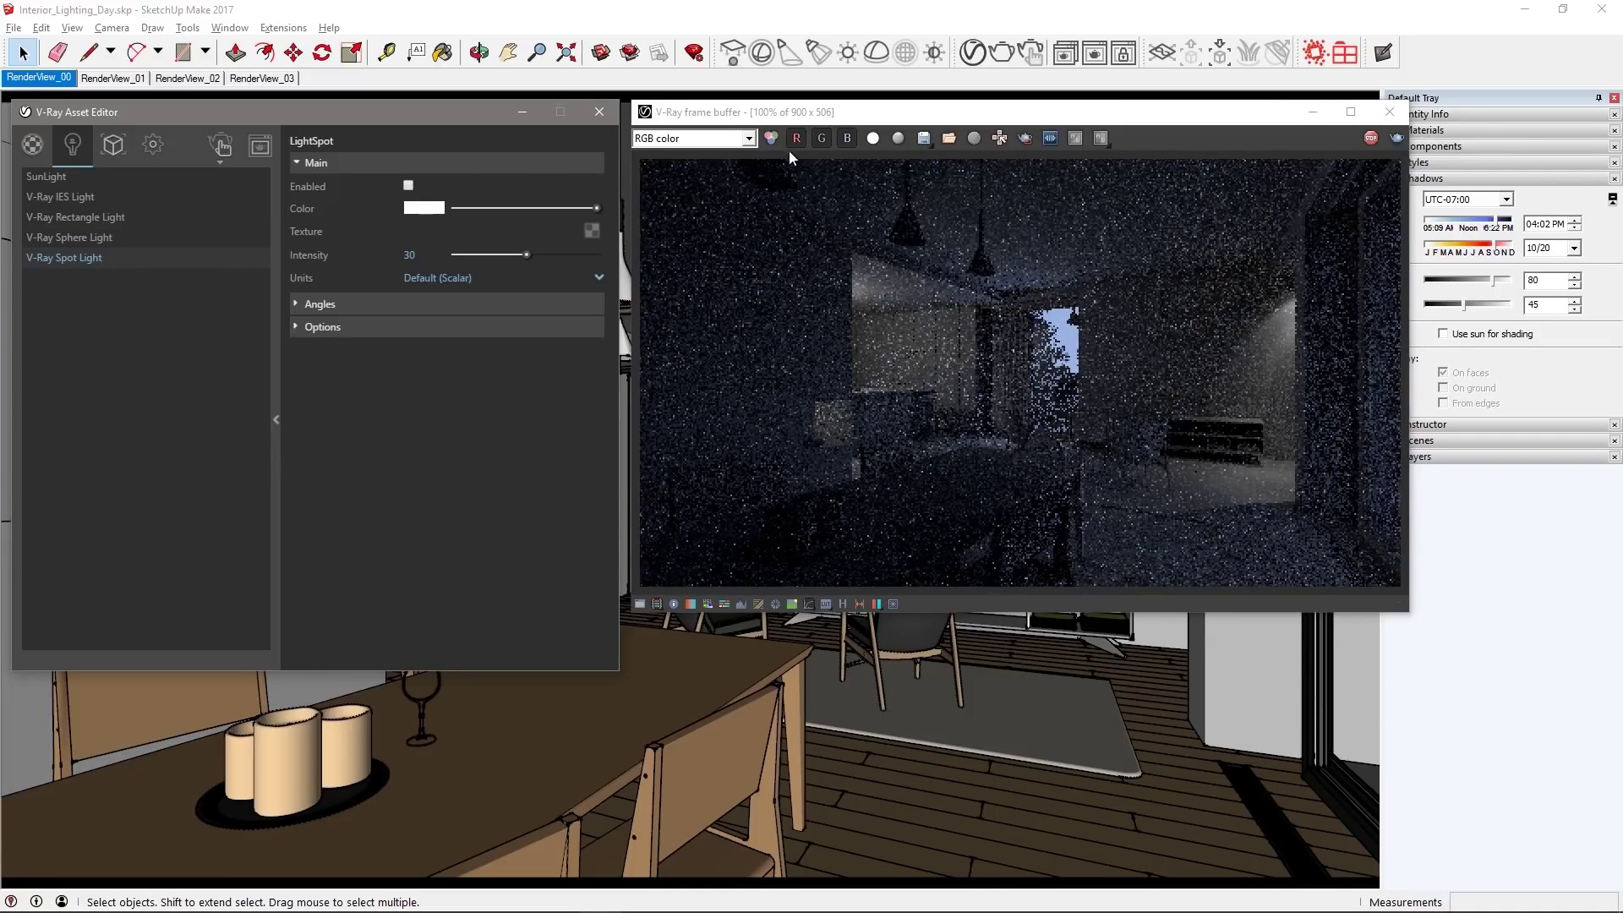
Inspect the zoomed render over the lounge and select the V-Ray IES Light
{"action": "left_click", "coordinate": [1037, 149]}
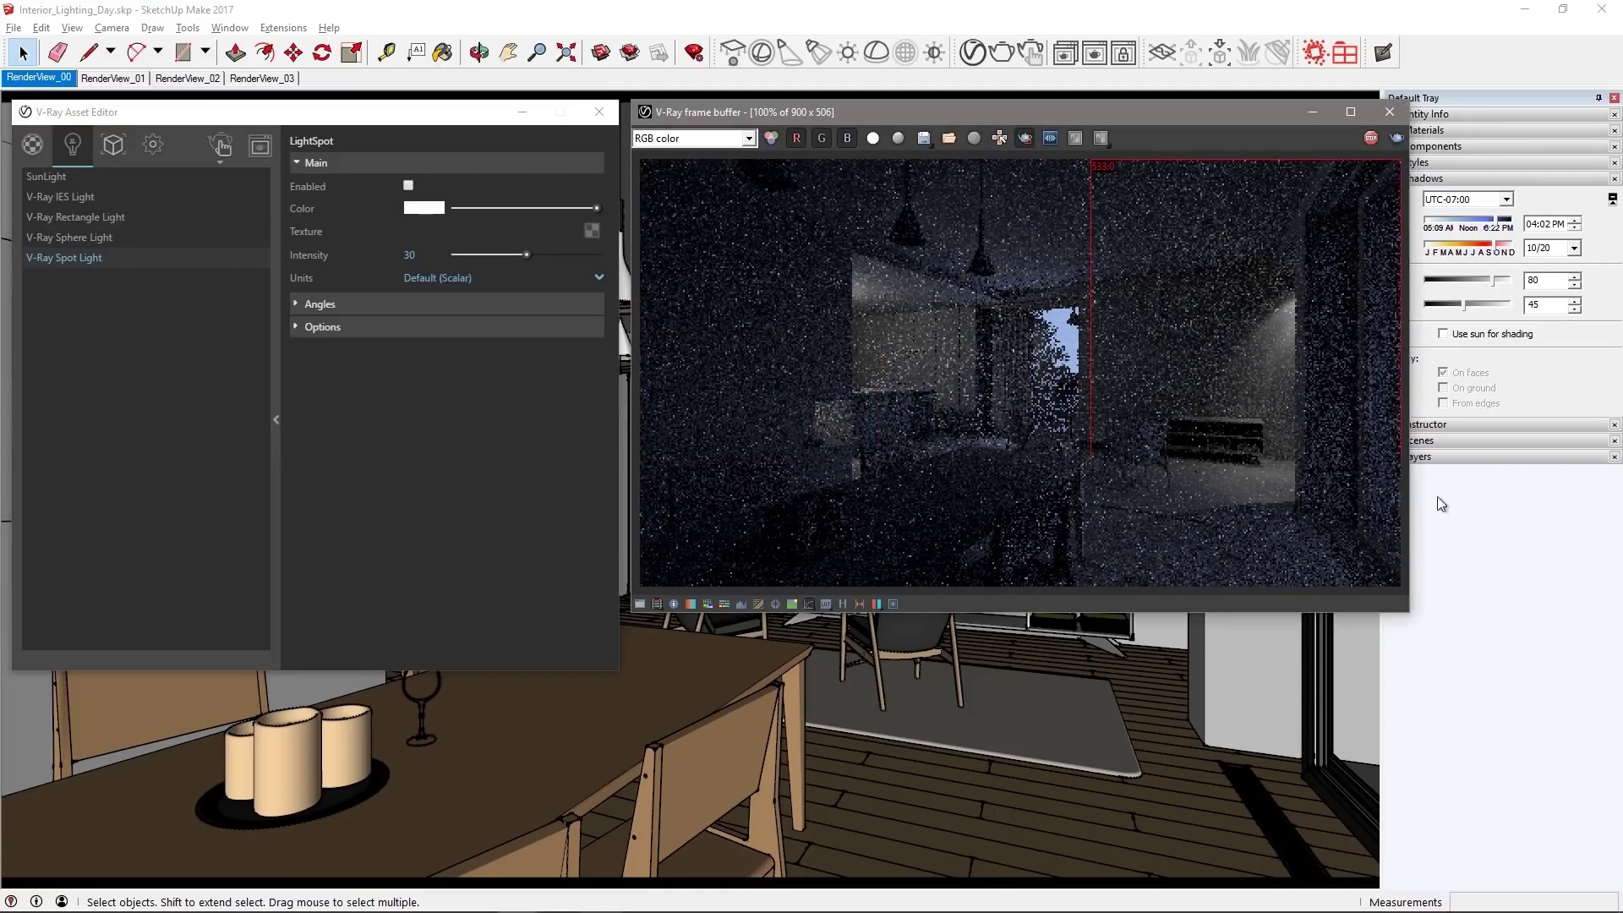
{"action": "scroll", "coordinate": [1274, 410], "scroll_direction": "up", "scroll_amount": 1}
{"action": "middle_click_drag", "start_coordinate": [1275, 409], "coordinate": [1247, 439]}
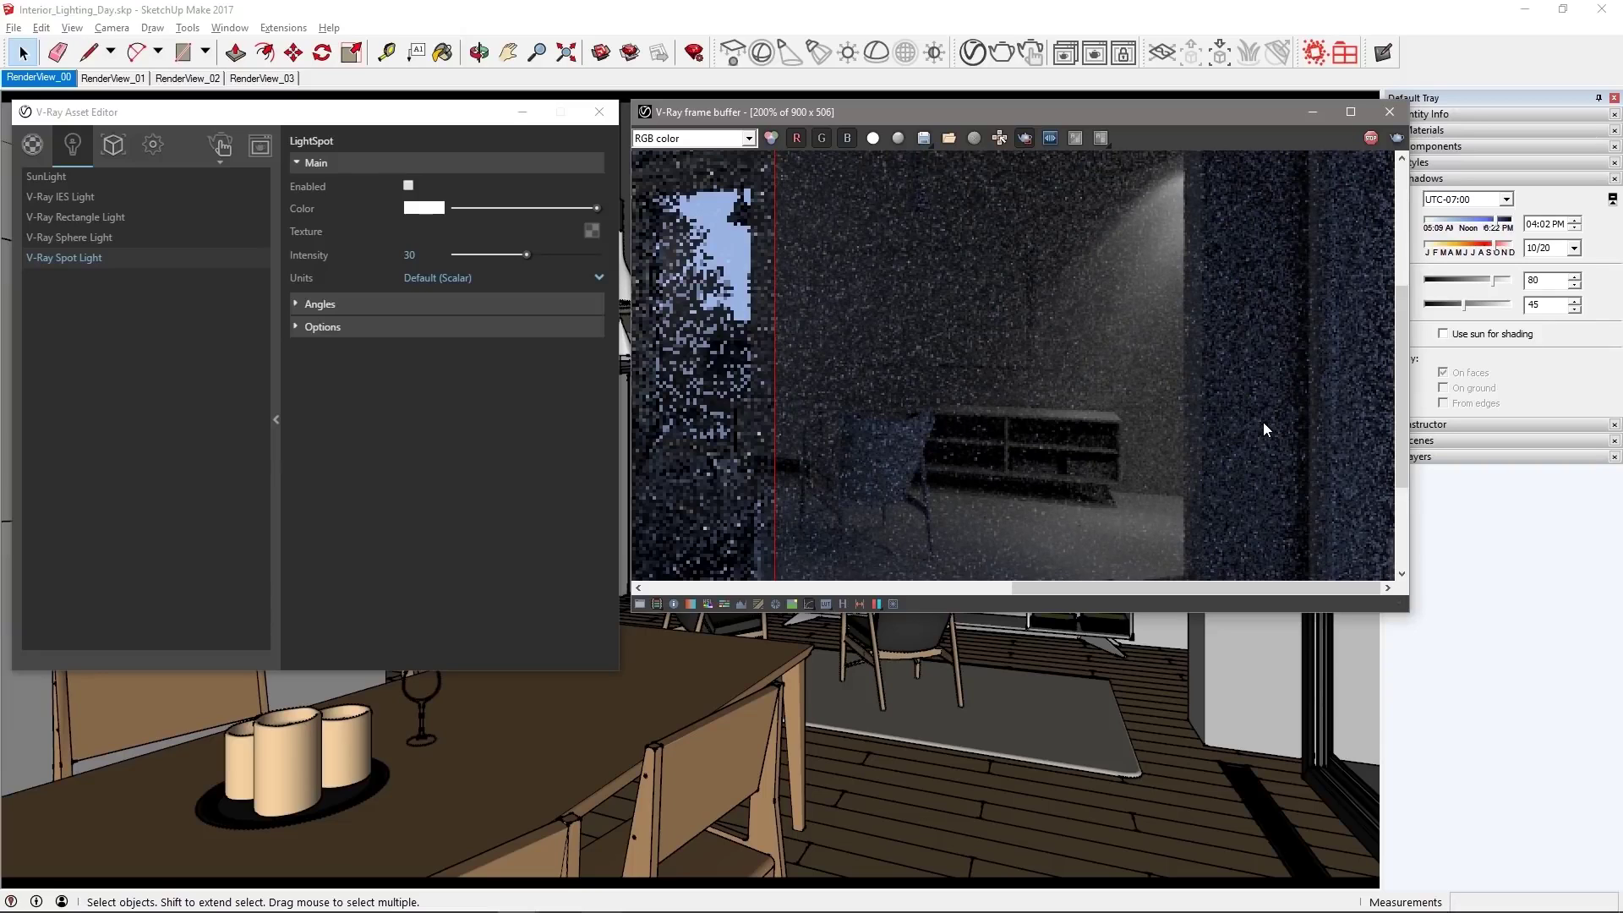
{"action": "left_click", "coordinate": [69, 198]}
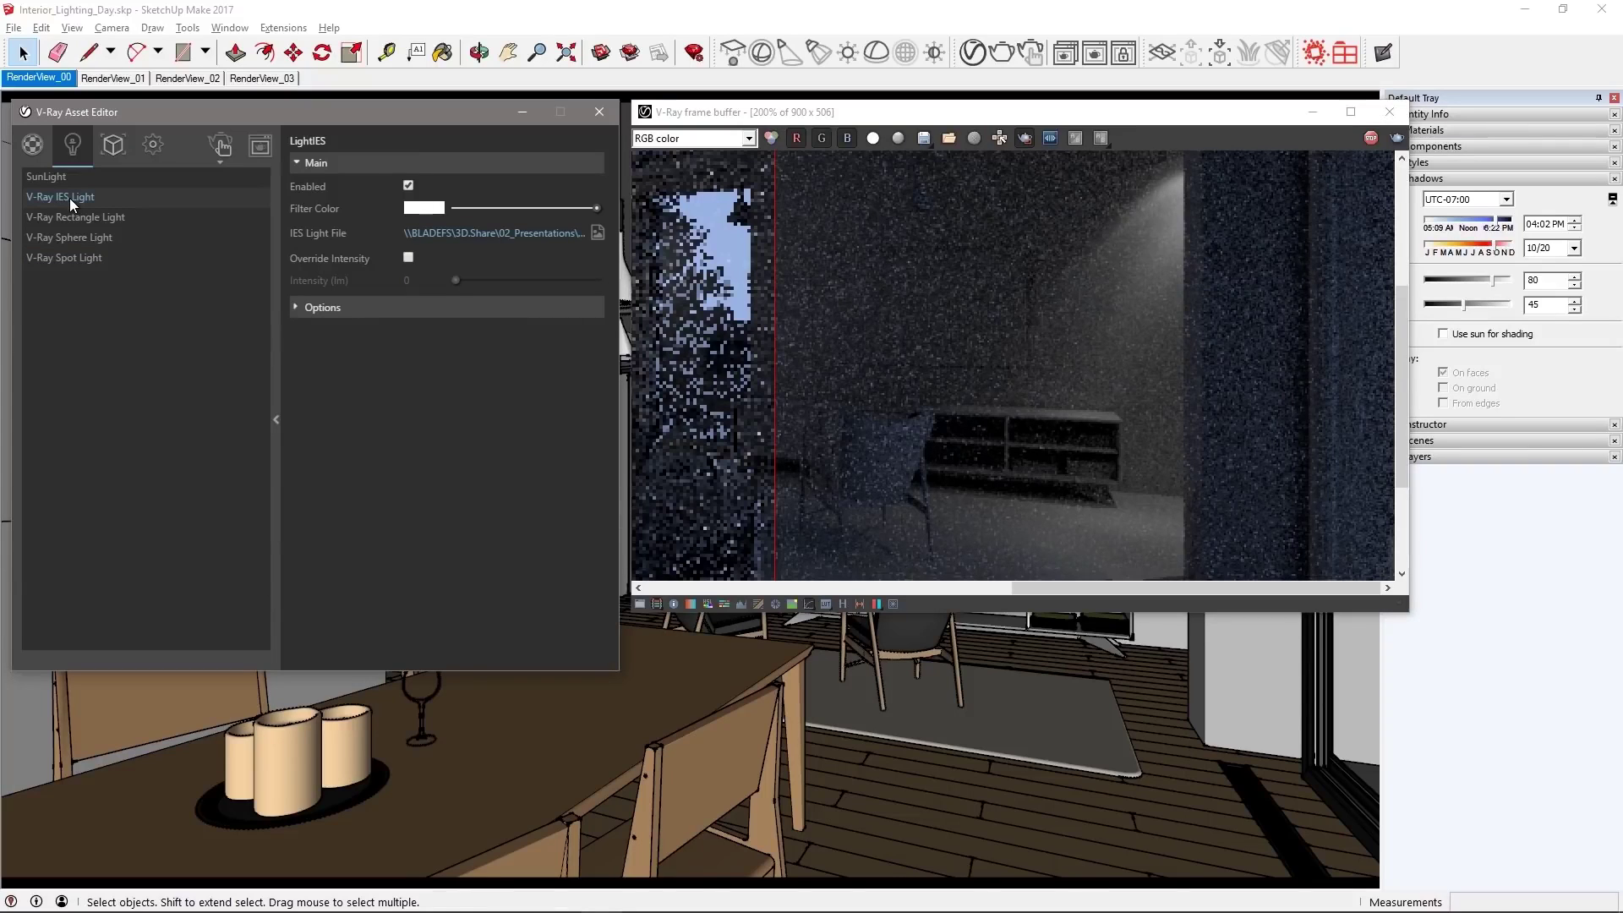
Override the IES light intensity to 4000 lm and return the render view to 100%
{"action": "left_click", "coordinate": [410, 259]}
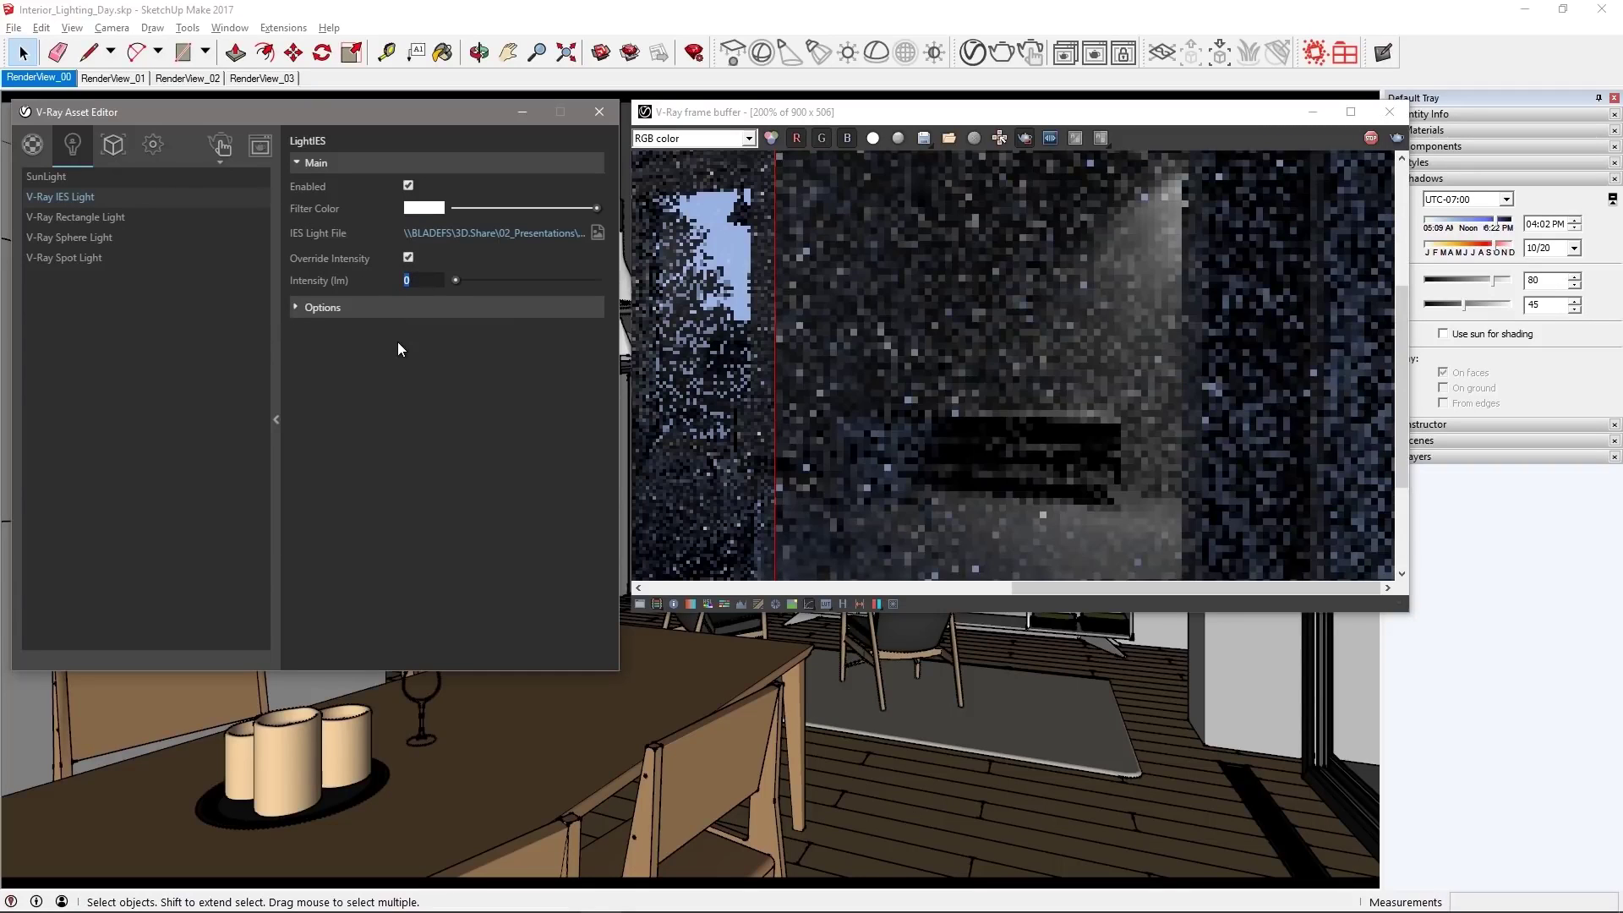
{"action": "type", "text": "4000"}
{"action": "key", "text": "Return"}
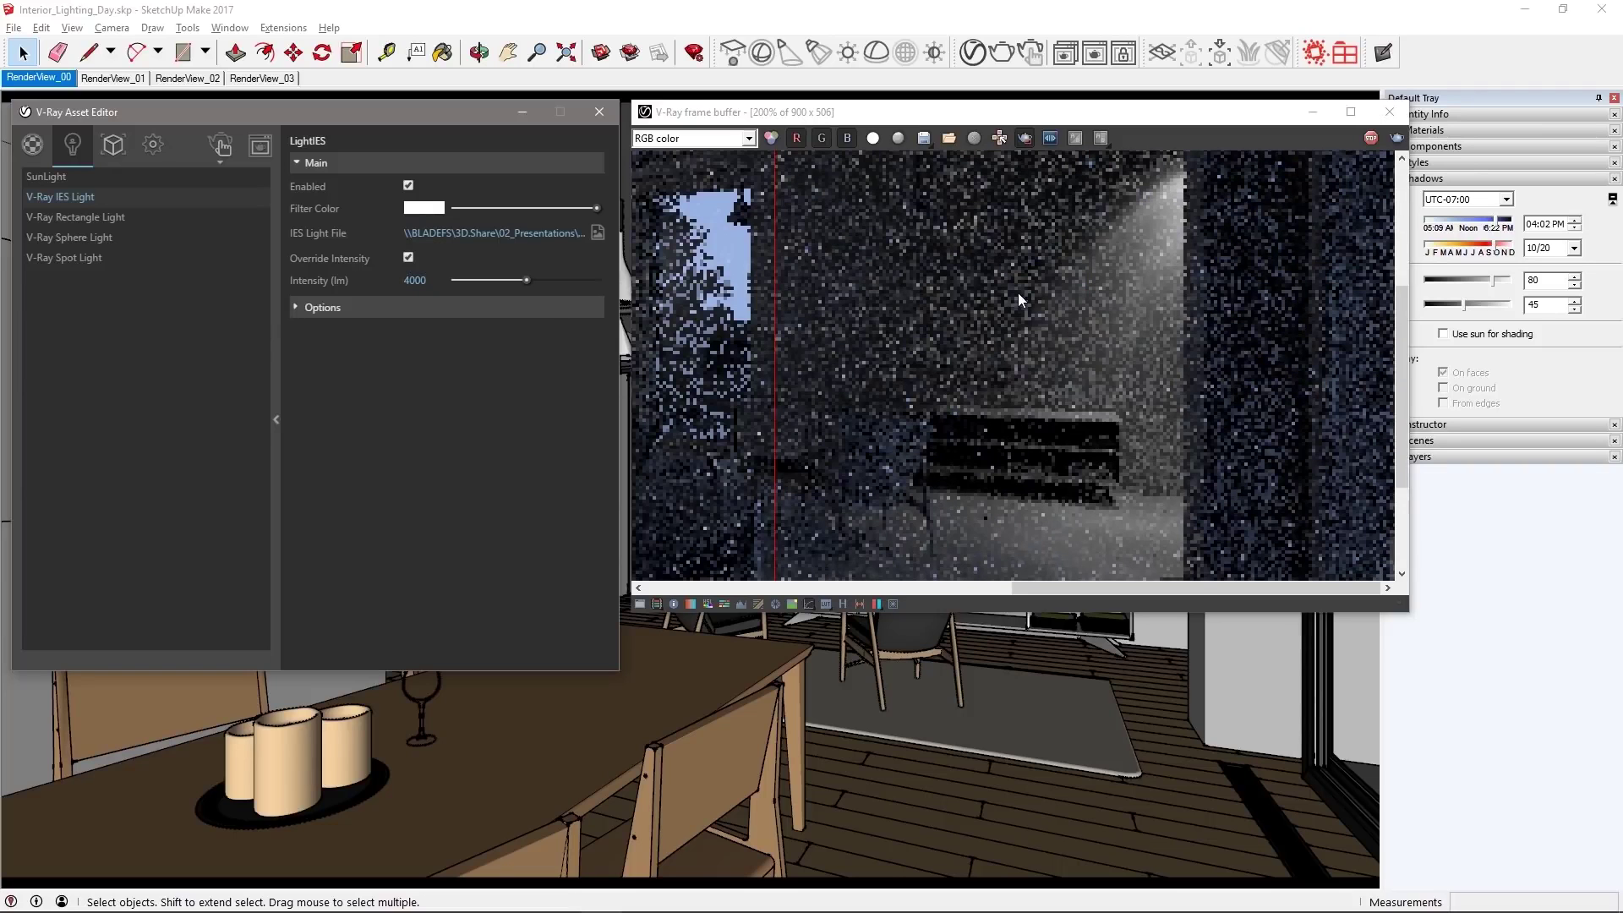
{"action": "double_click", "coordinate": [1018, 294]}
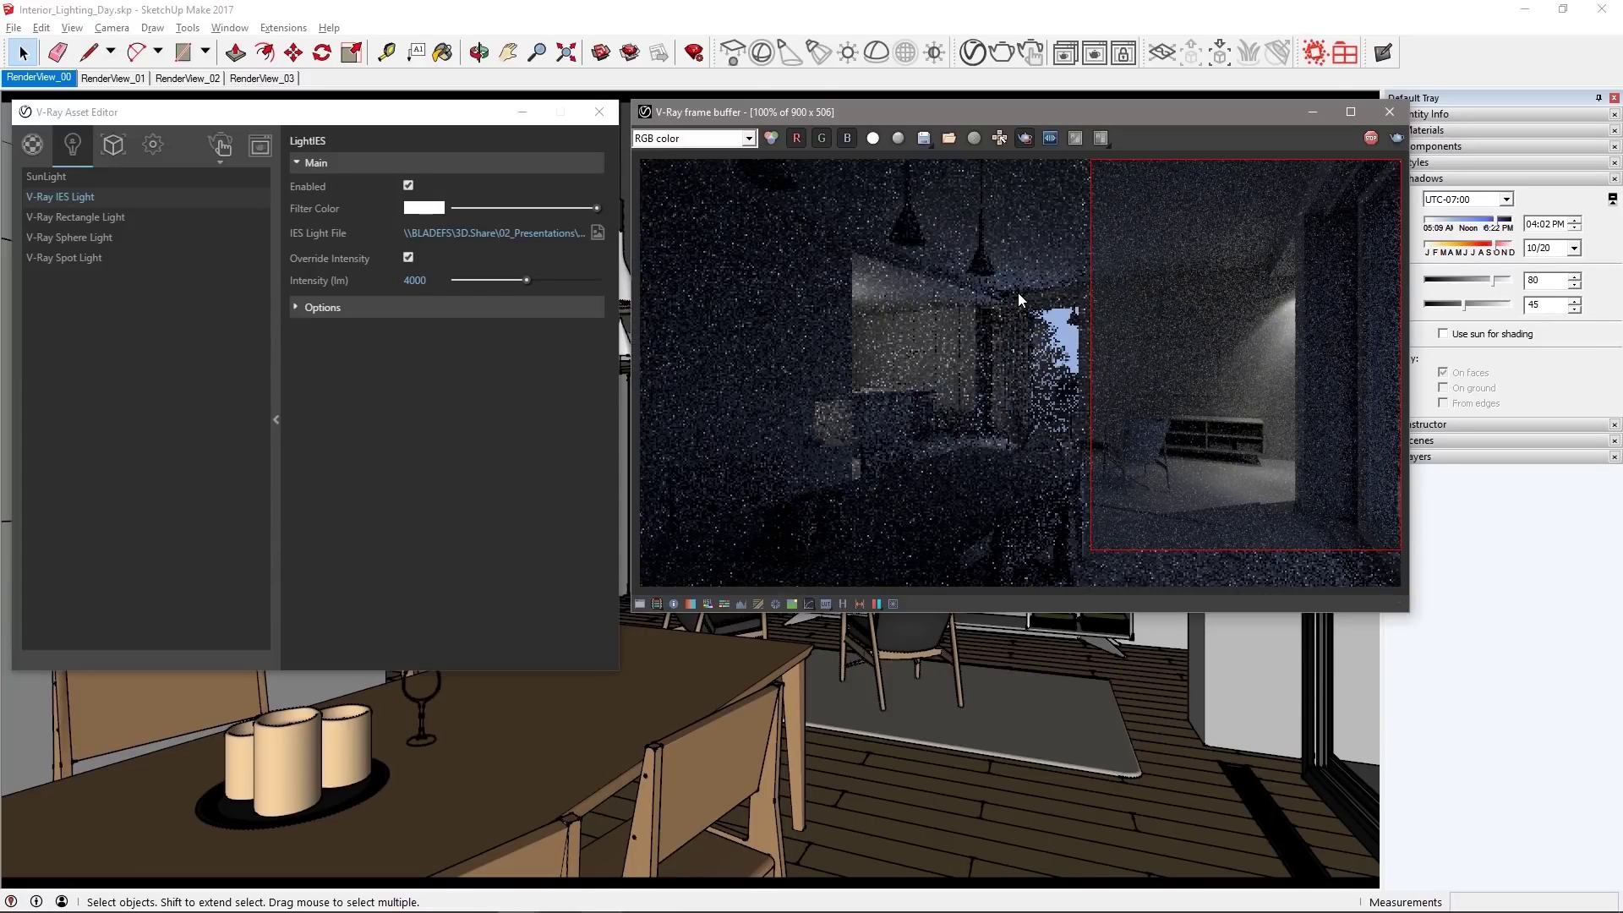
Make the sphere light beige at intensity 100, rendering only a region over the left part
{"action": "left_click_drag", "start_coordinate": [1012, 256], "coordinate": [784, 458]}
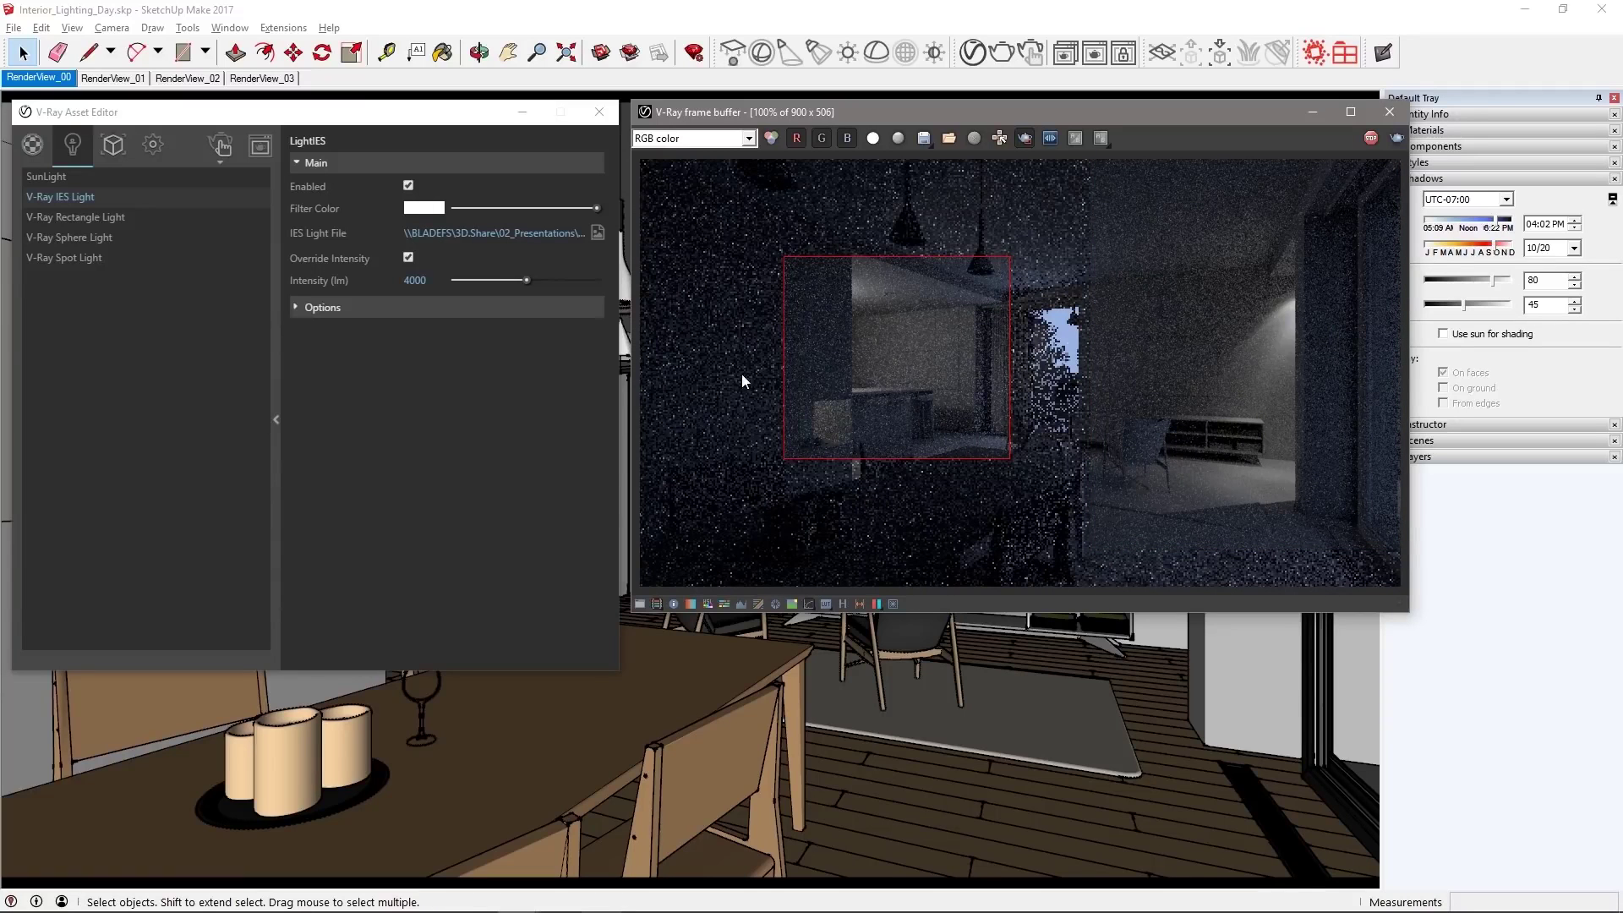
{"action": "left_click", "coordinate": [67, 240]}
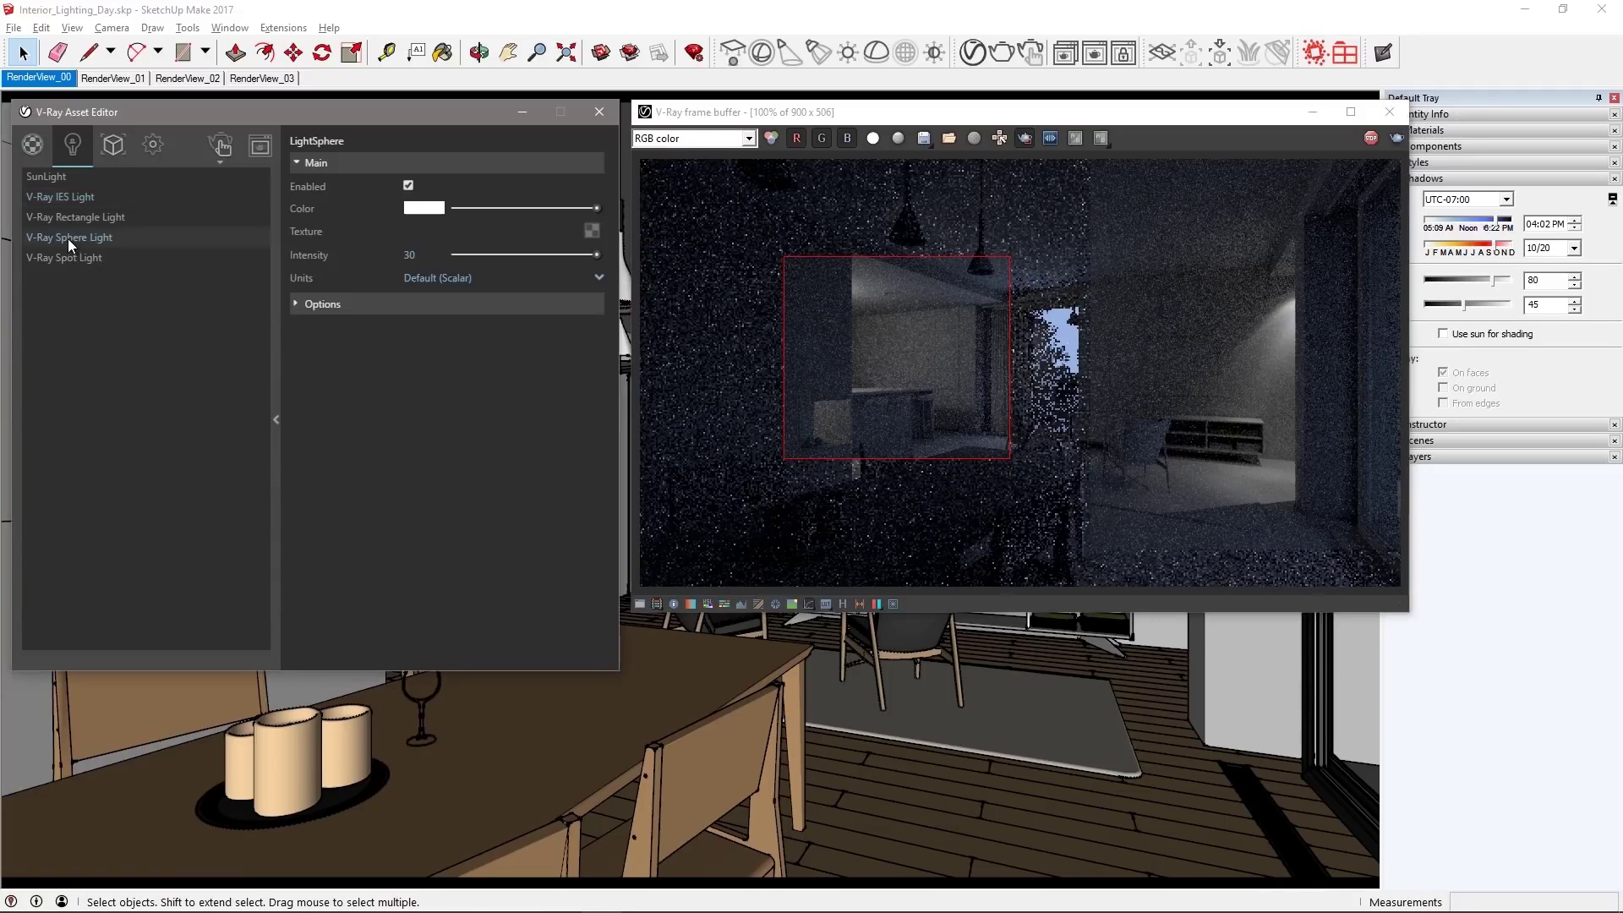
{"action": "left_click", "coordinate": [429, 209]}
{"action": "left_click", "coordinate": [231, 264]}
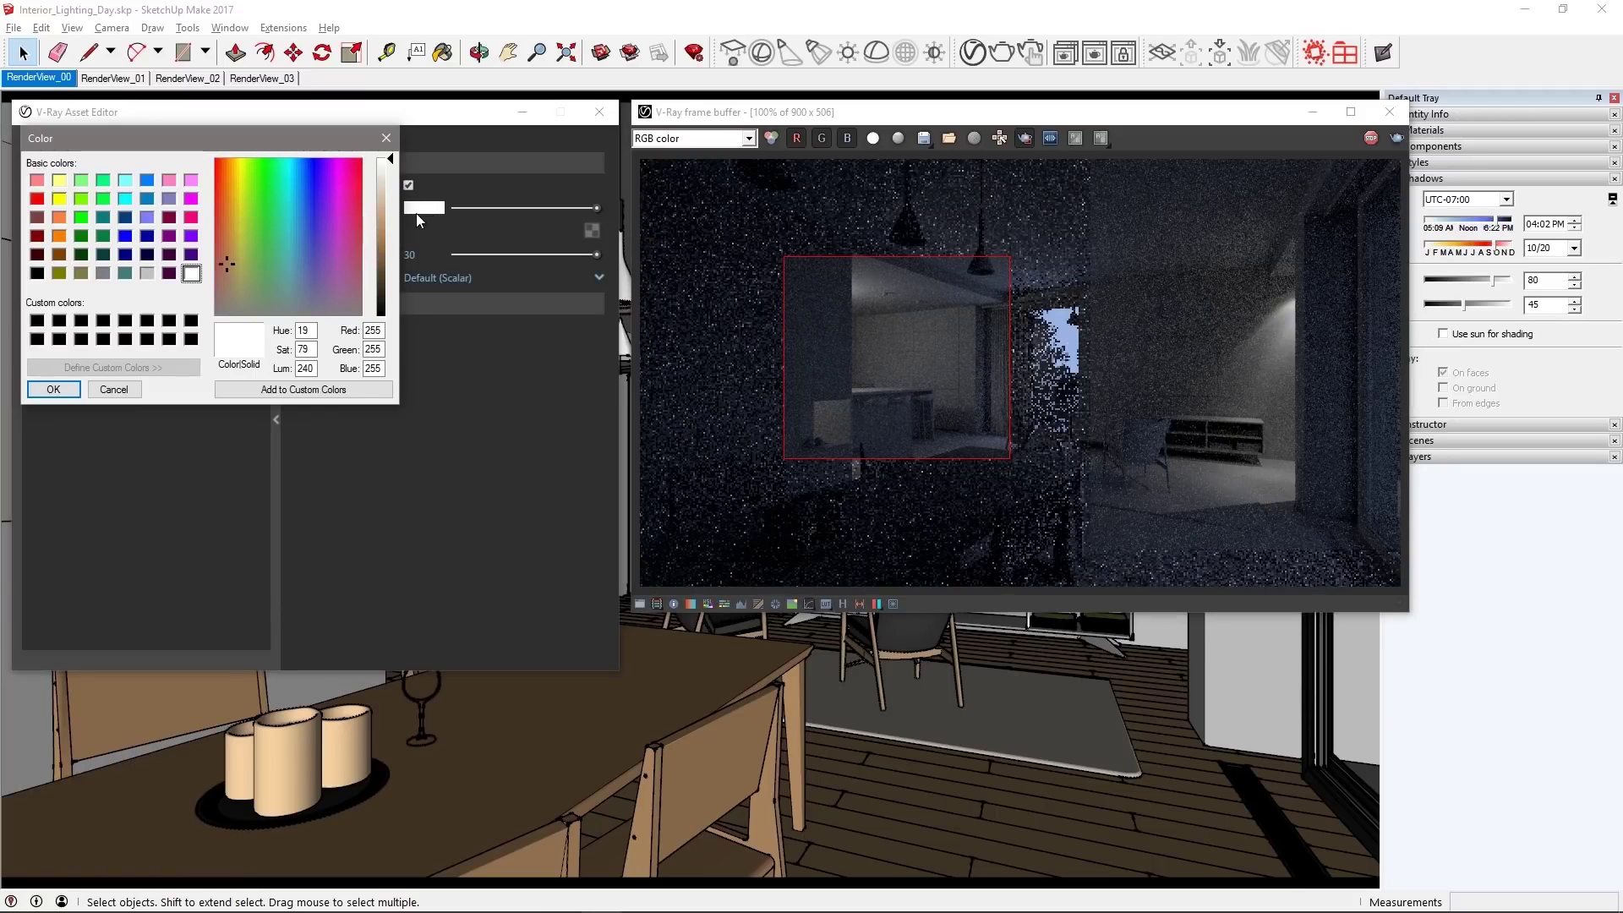
{"action": "left_click_drag", "start_coordinate": [388, 213], "coordinate": [388, 199]}
{"action": "left_click", "coordinate": [52, 389]}
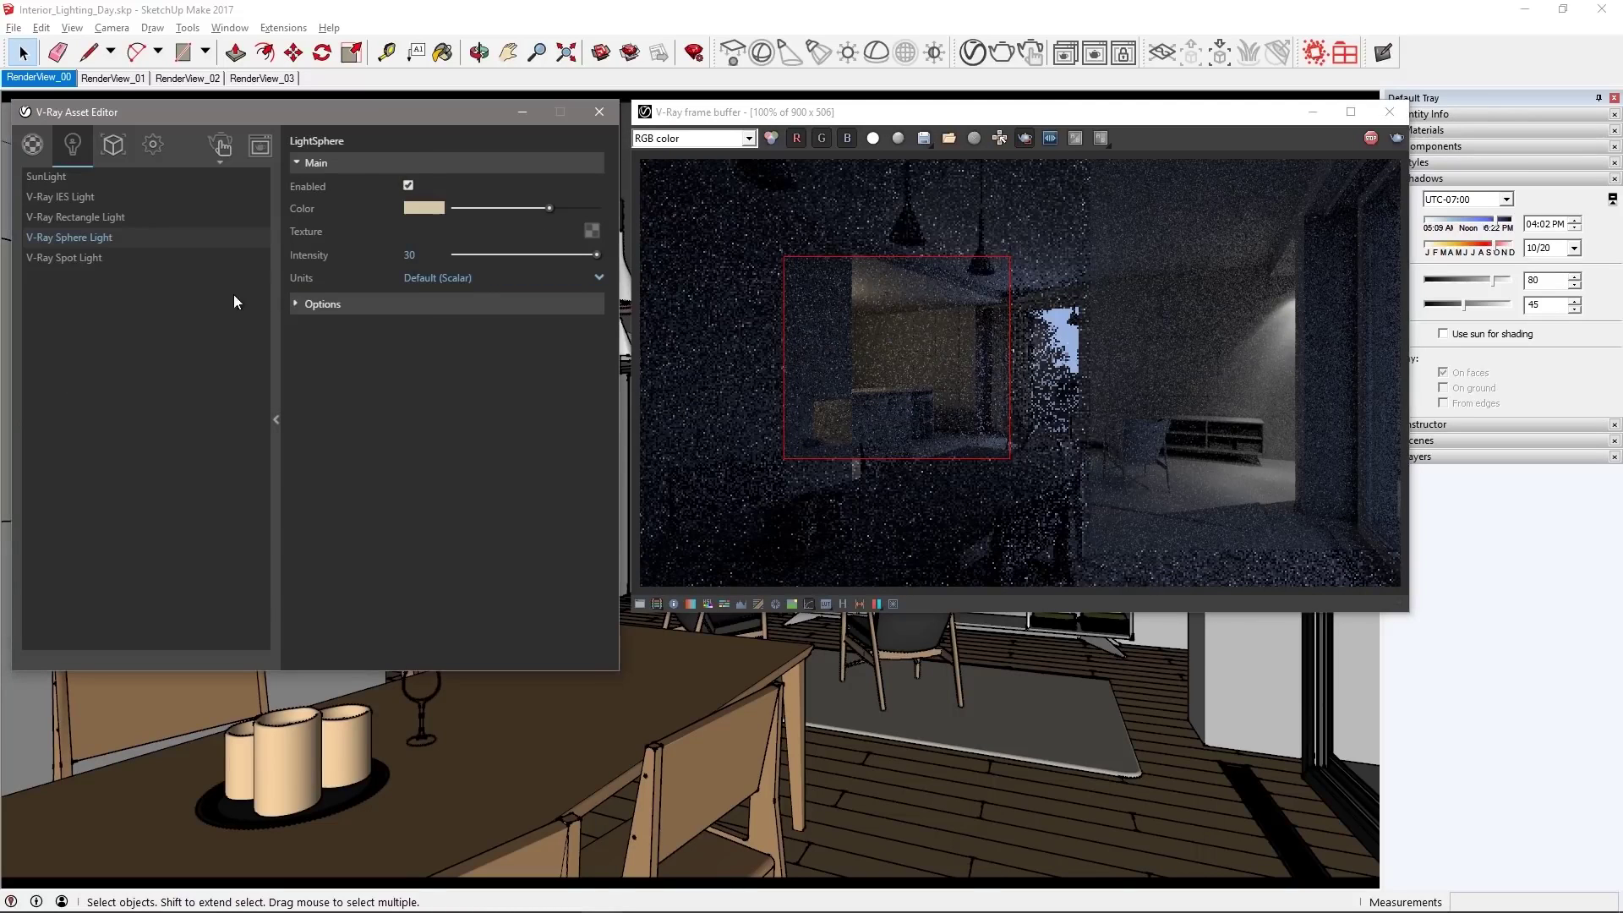
{"action": "type", "text": "100"}
{"action": "key", "text": "Return"}
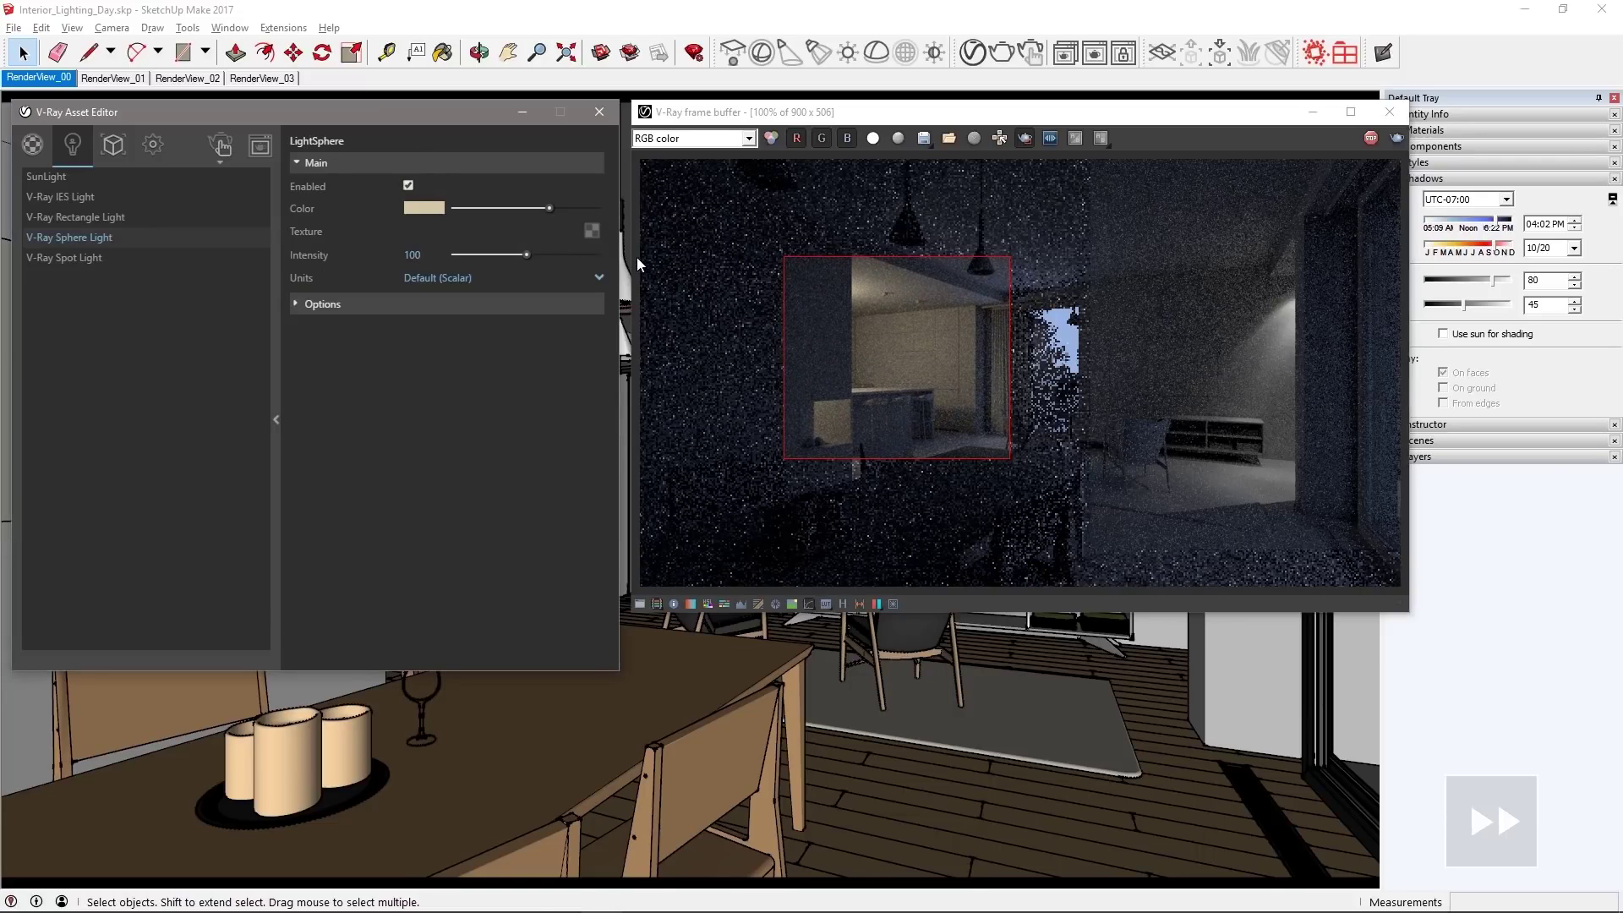
{"action": "left_click_drag", "start_coordinate": [639, 260], "coordinate": [1098, 612]}
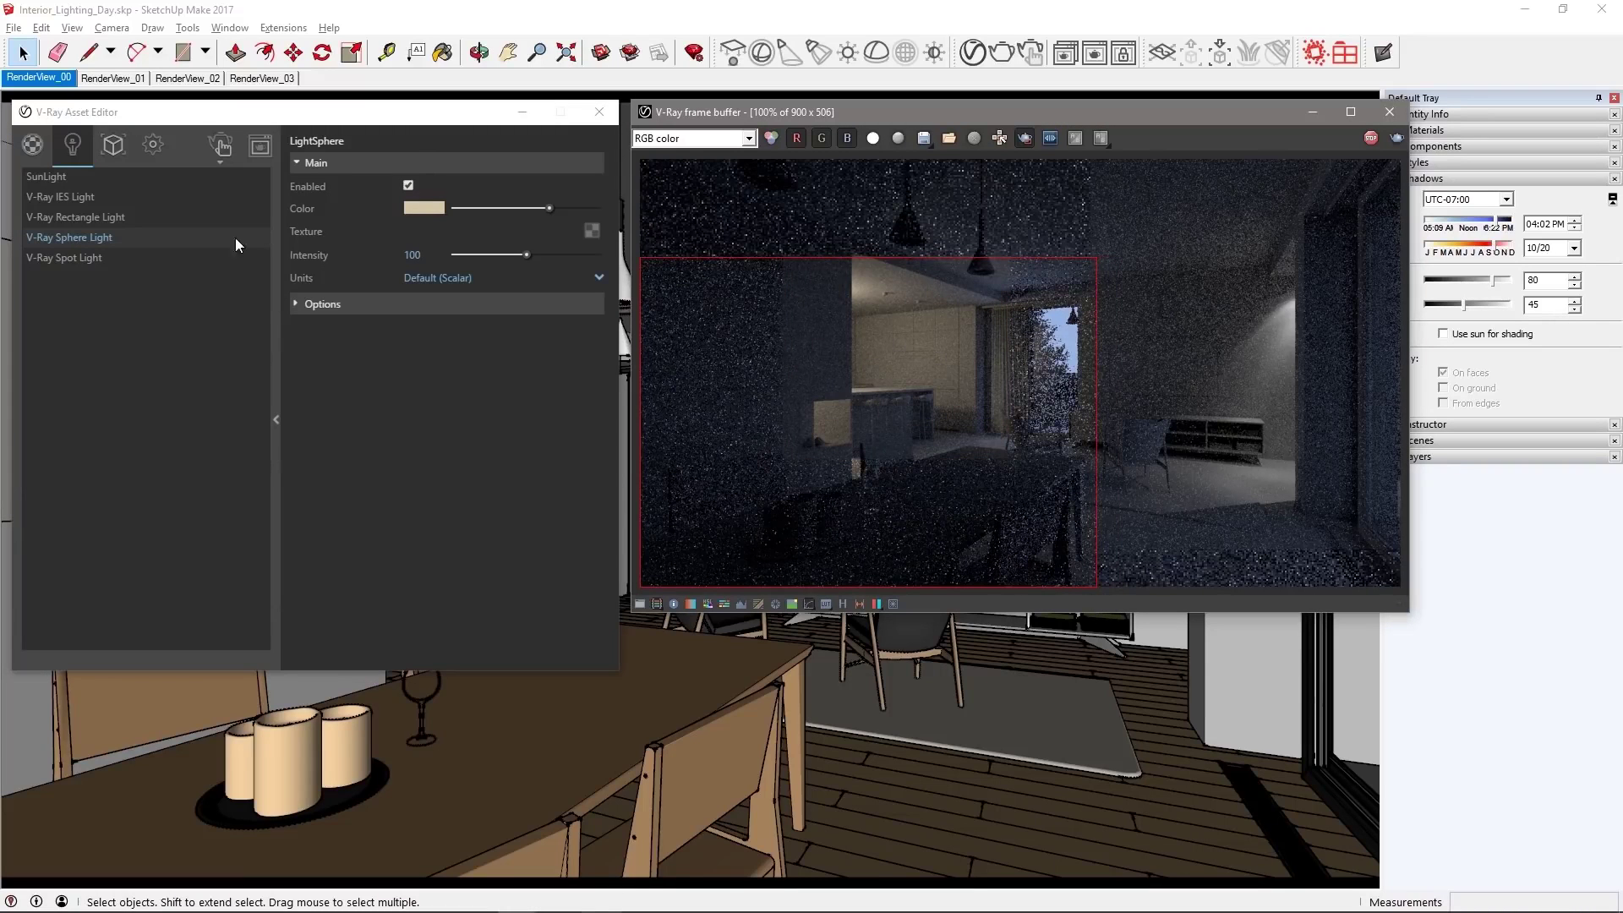
Re-enable the spot light and set its decay to Inverse Square
{"action": "left_click", "coordinate": [109, 257]}
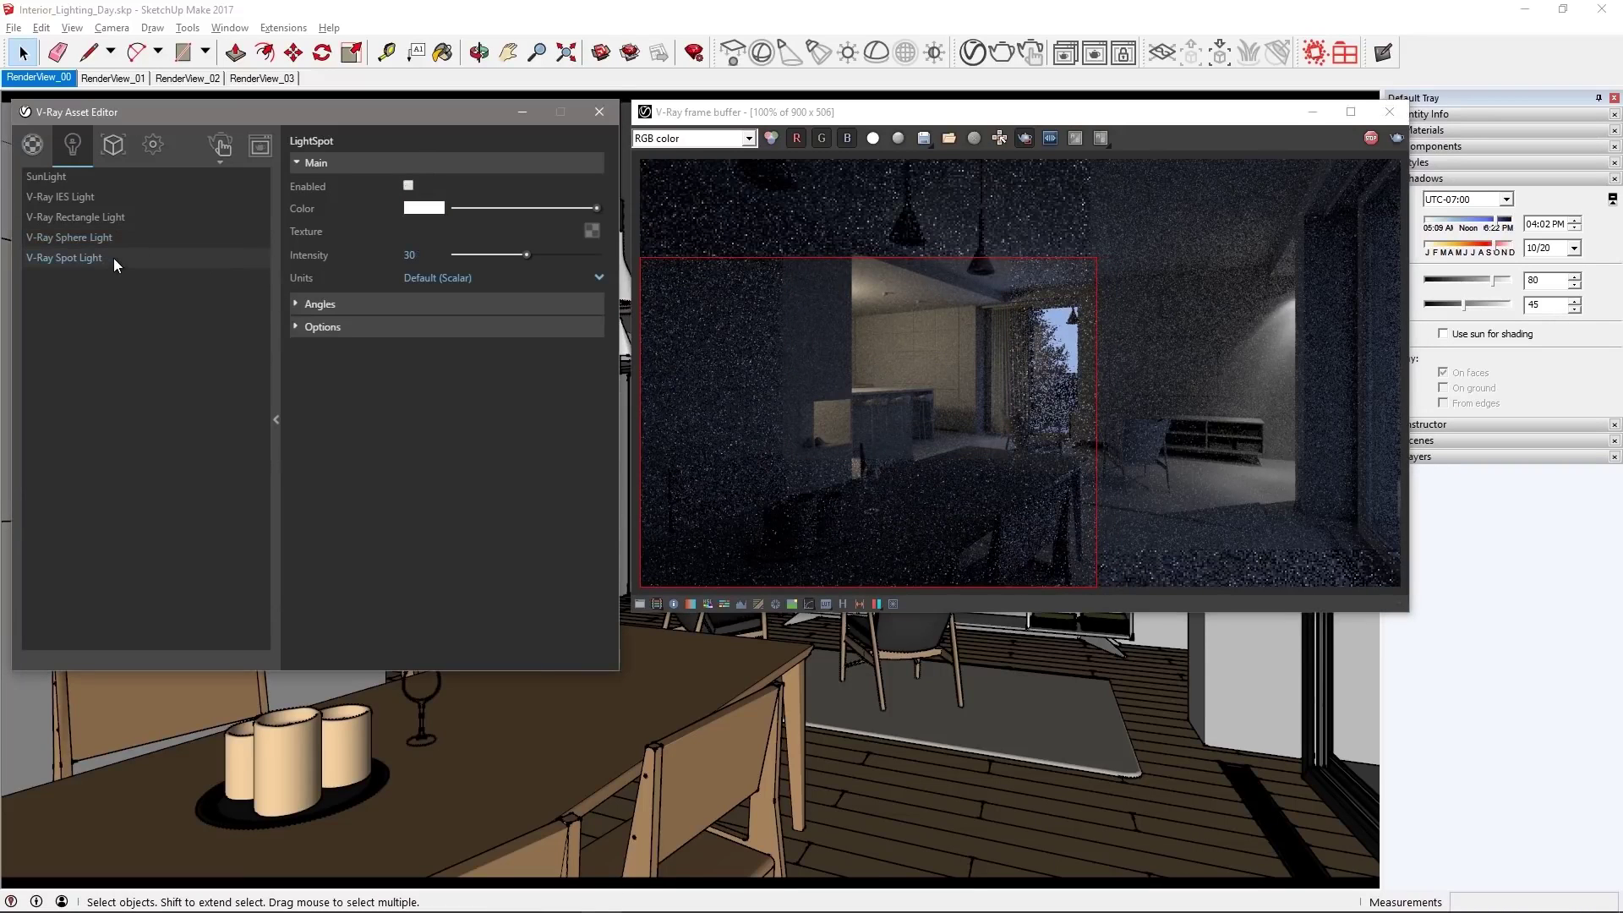
{"action": "left_click", "coordinate": [408, 186]}
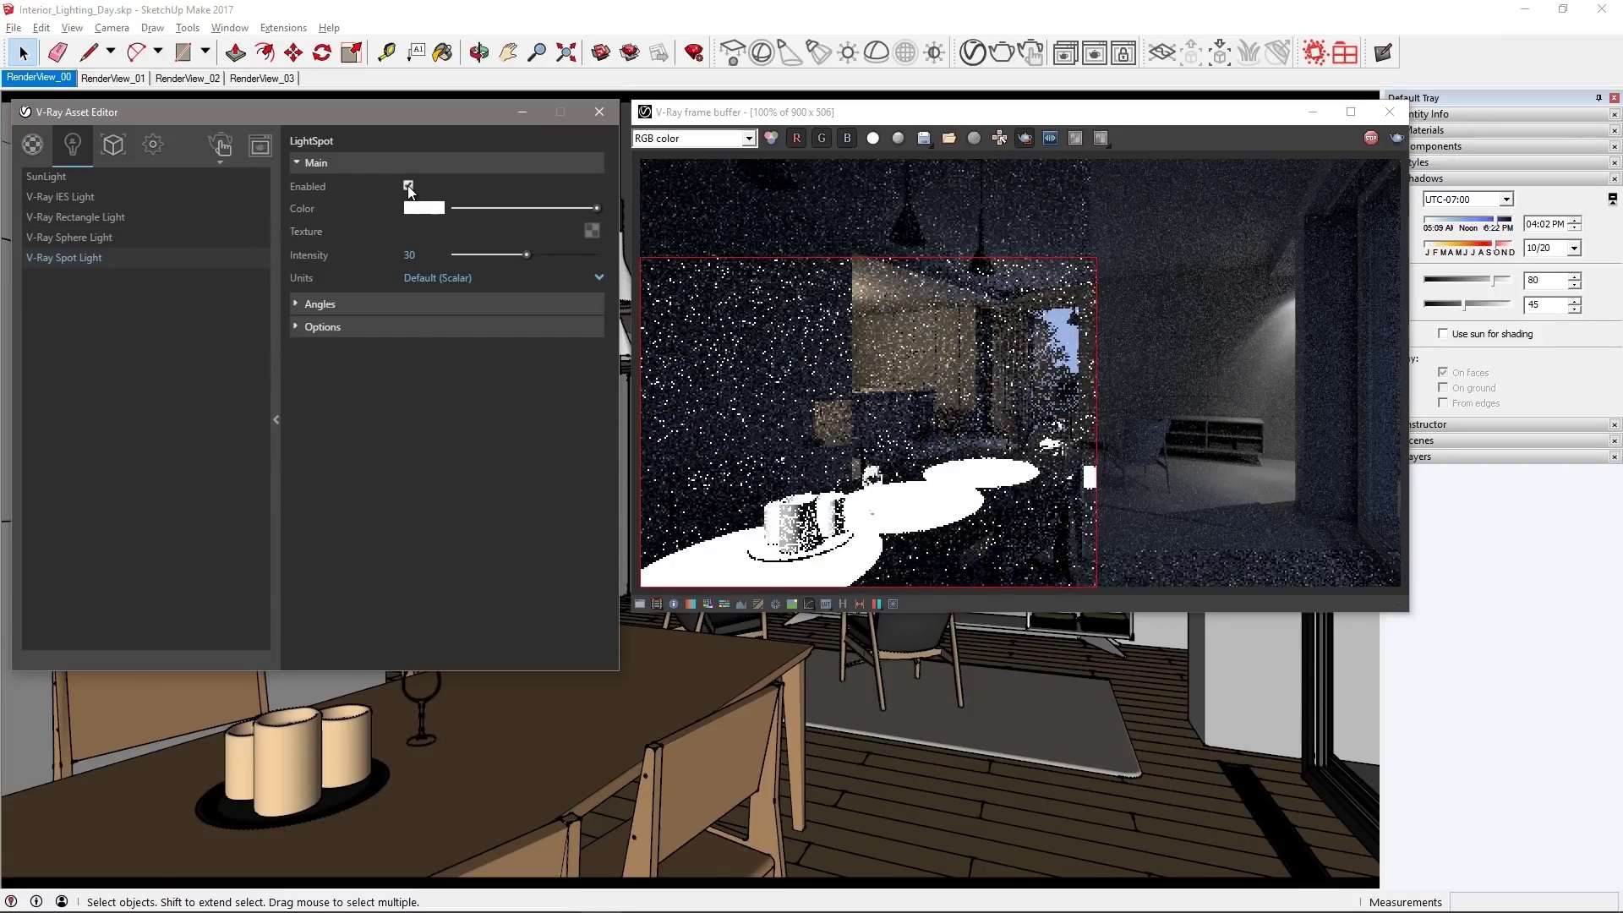
{"action": "left_click", "coordinate": [399, 327]}
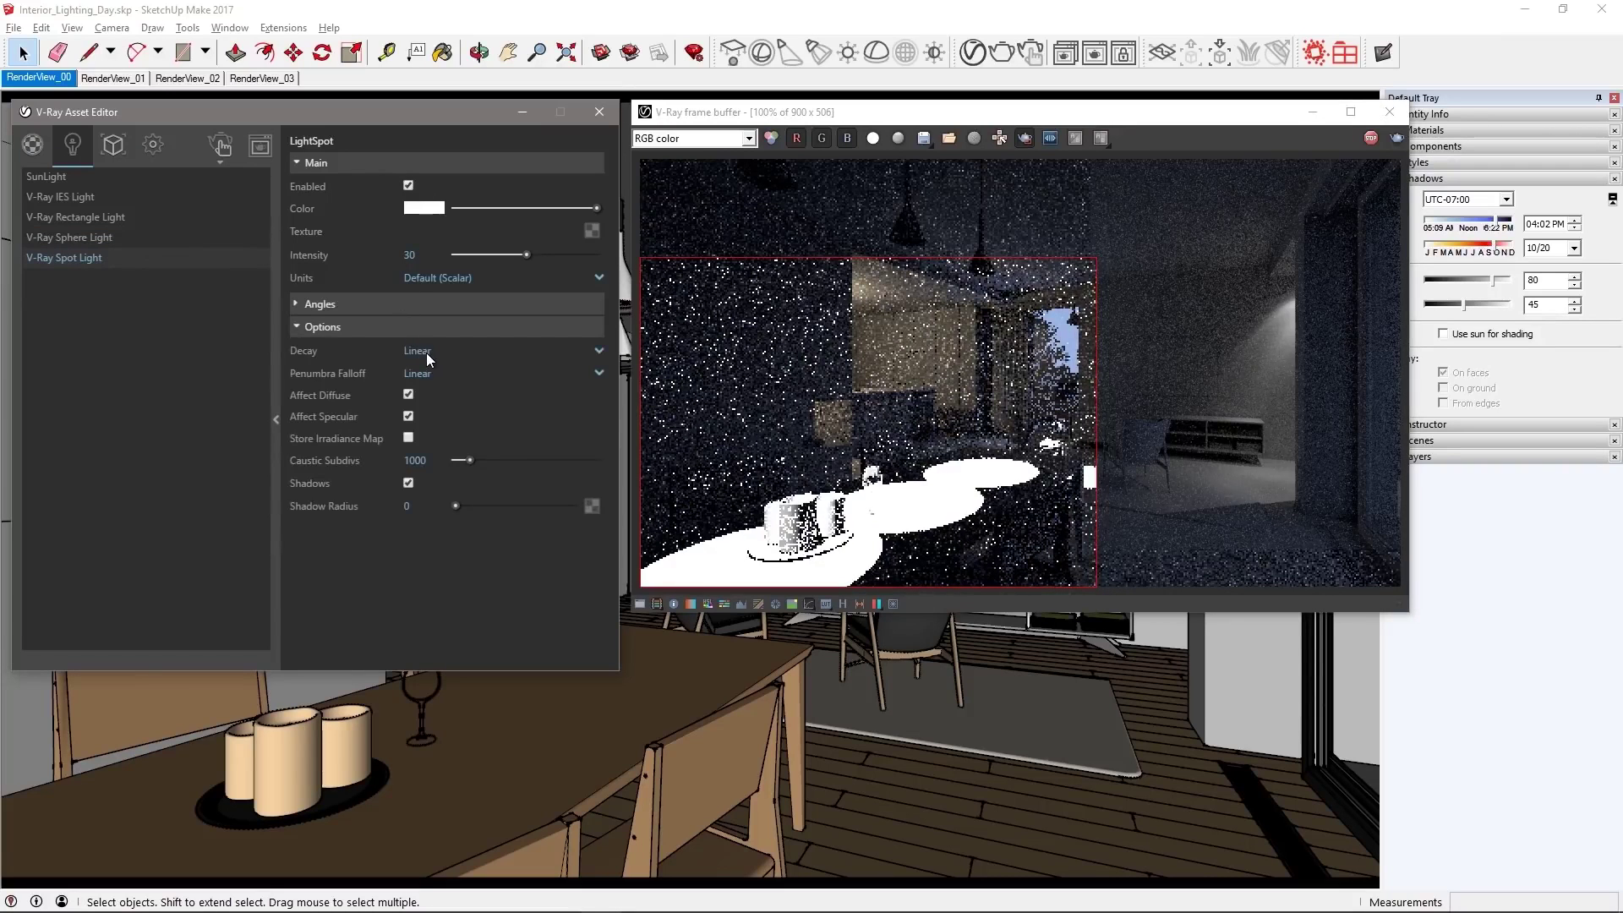
{"action": "left_click", "coordinate": [431, 353]}
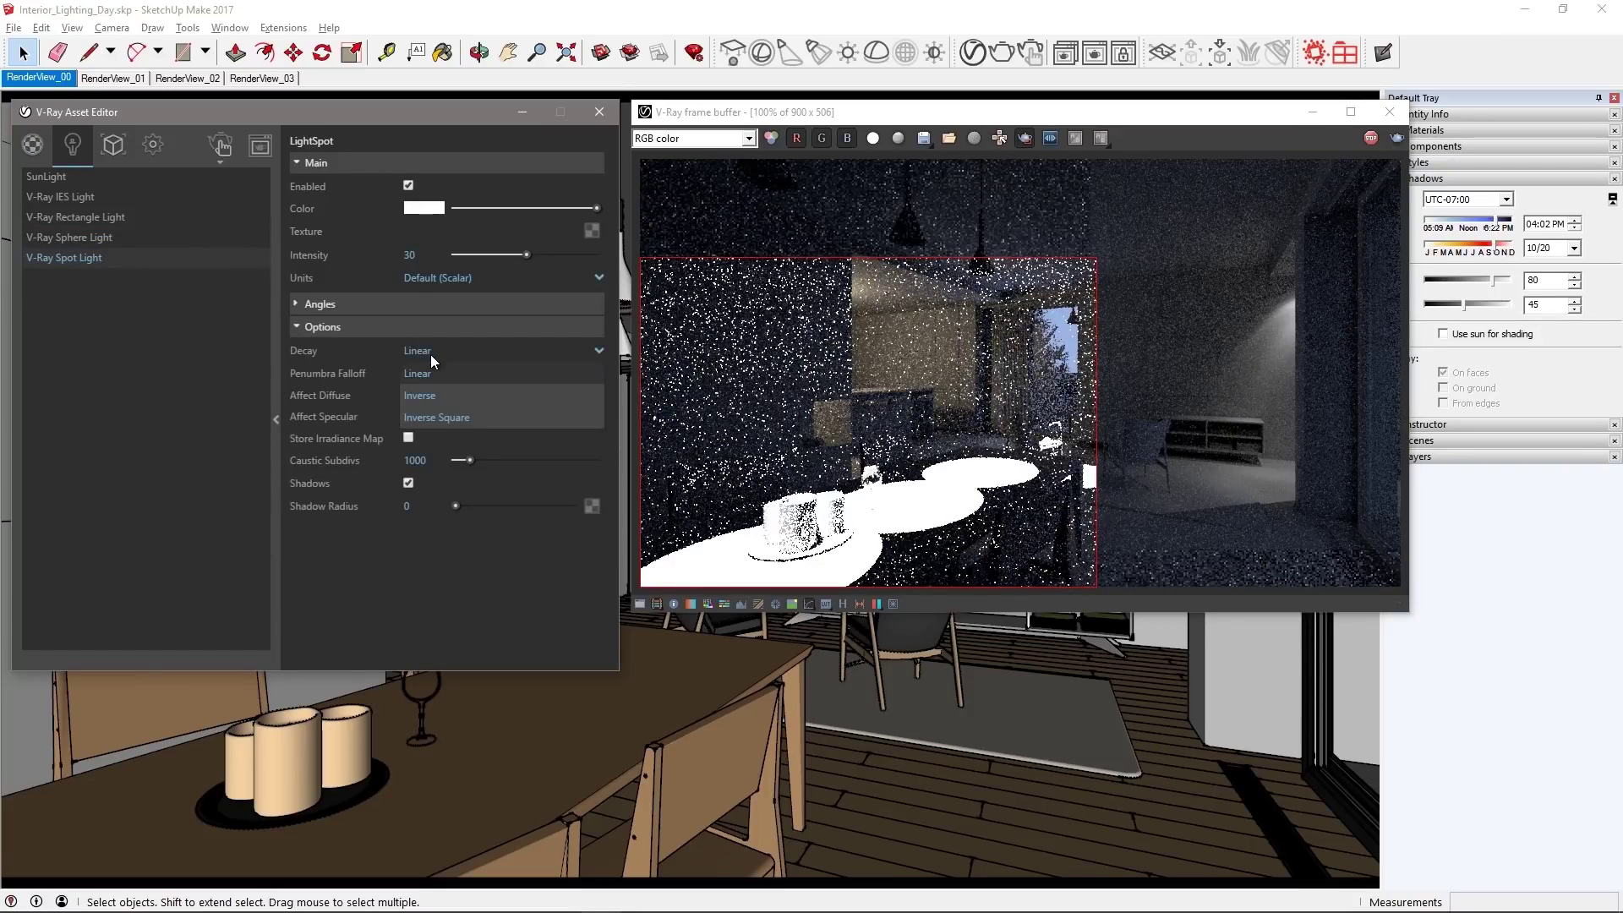
{"action": "left_click", "coordinate": [437, 414]}
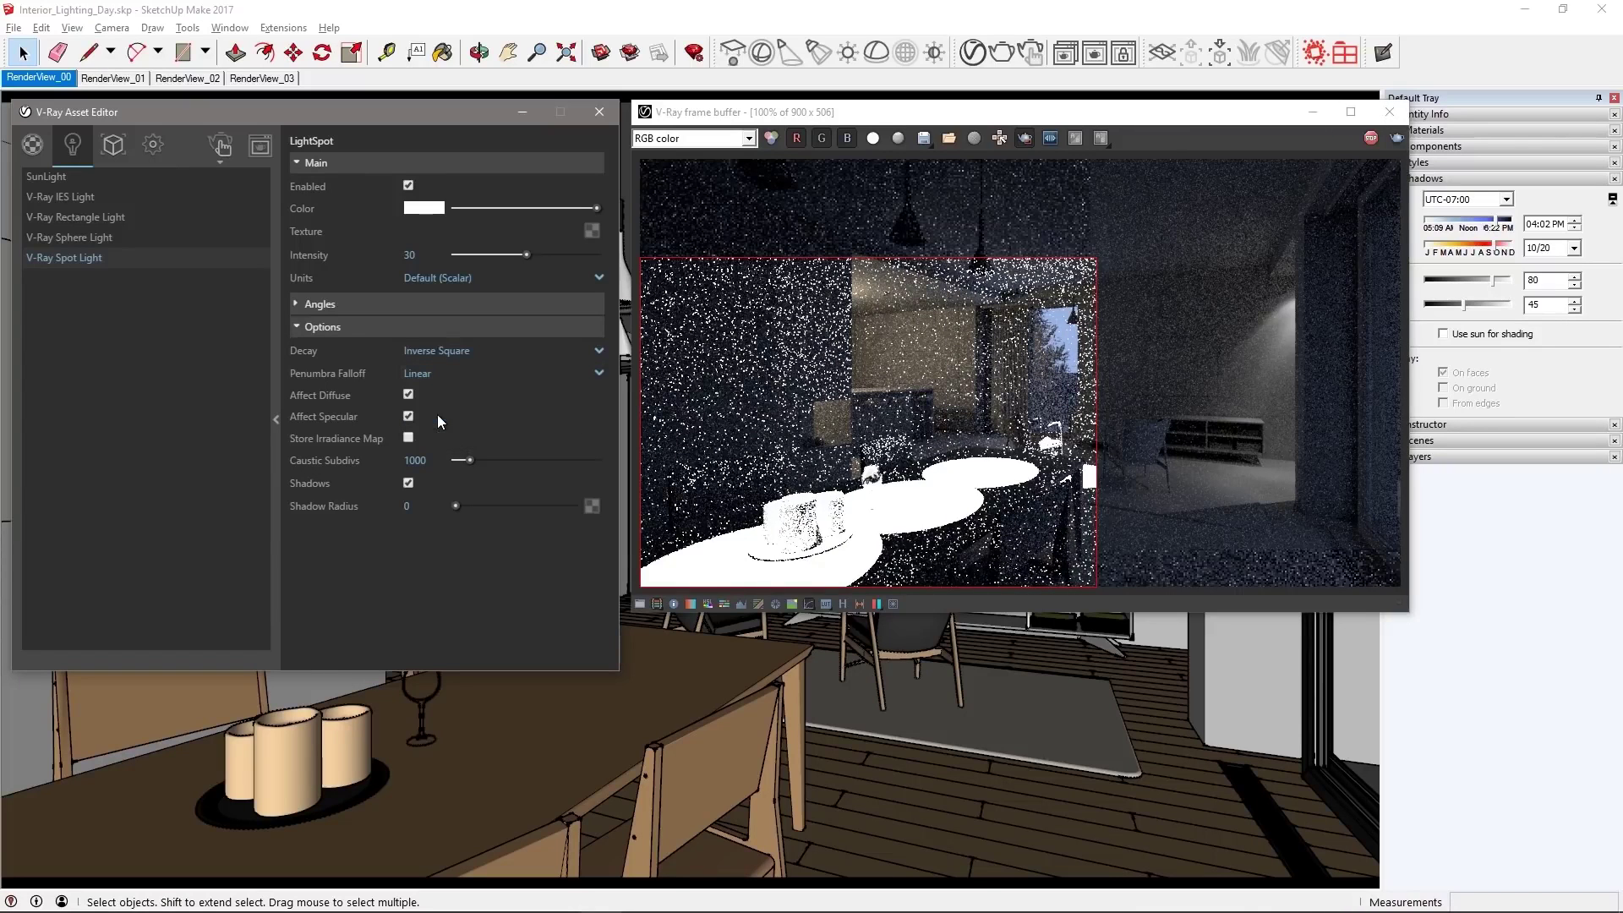
Give the spot light Smooth Cubic penumbra falloff and 8 W radiant power
{"action": "left_click", "coordinate": [441, 372]}
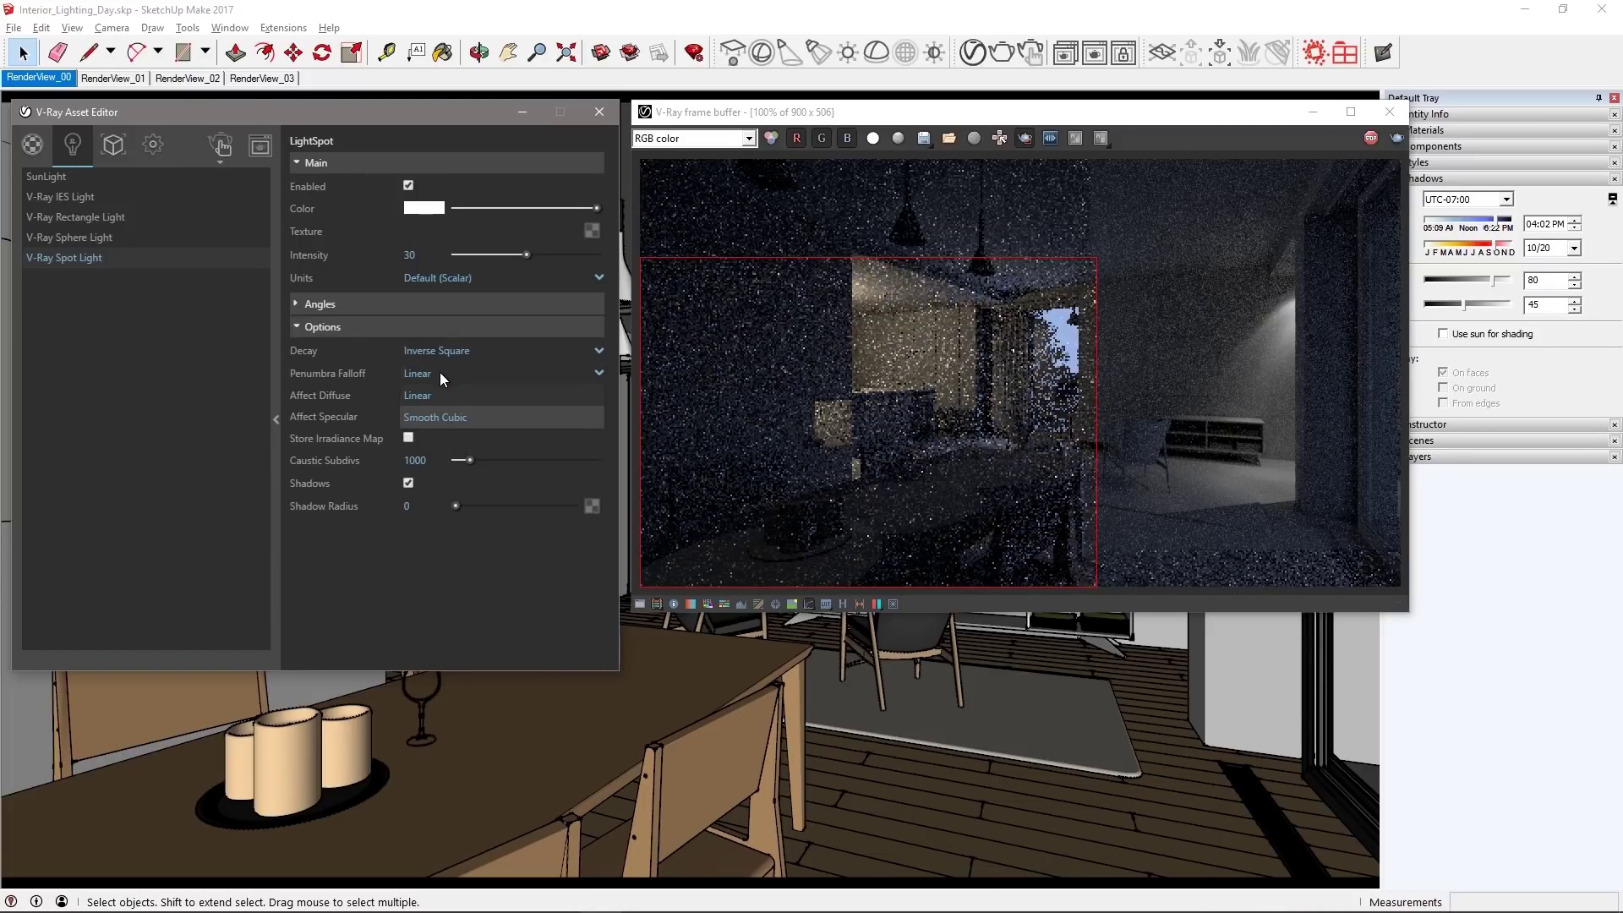
{"action": "left_click", "coordinate": [440, 416]}
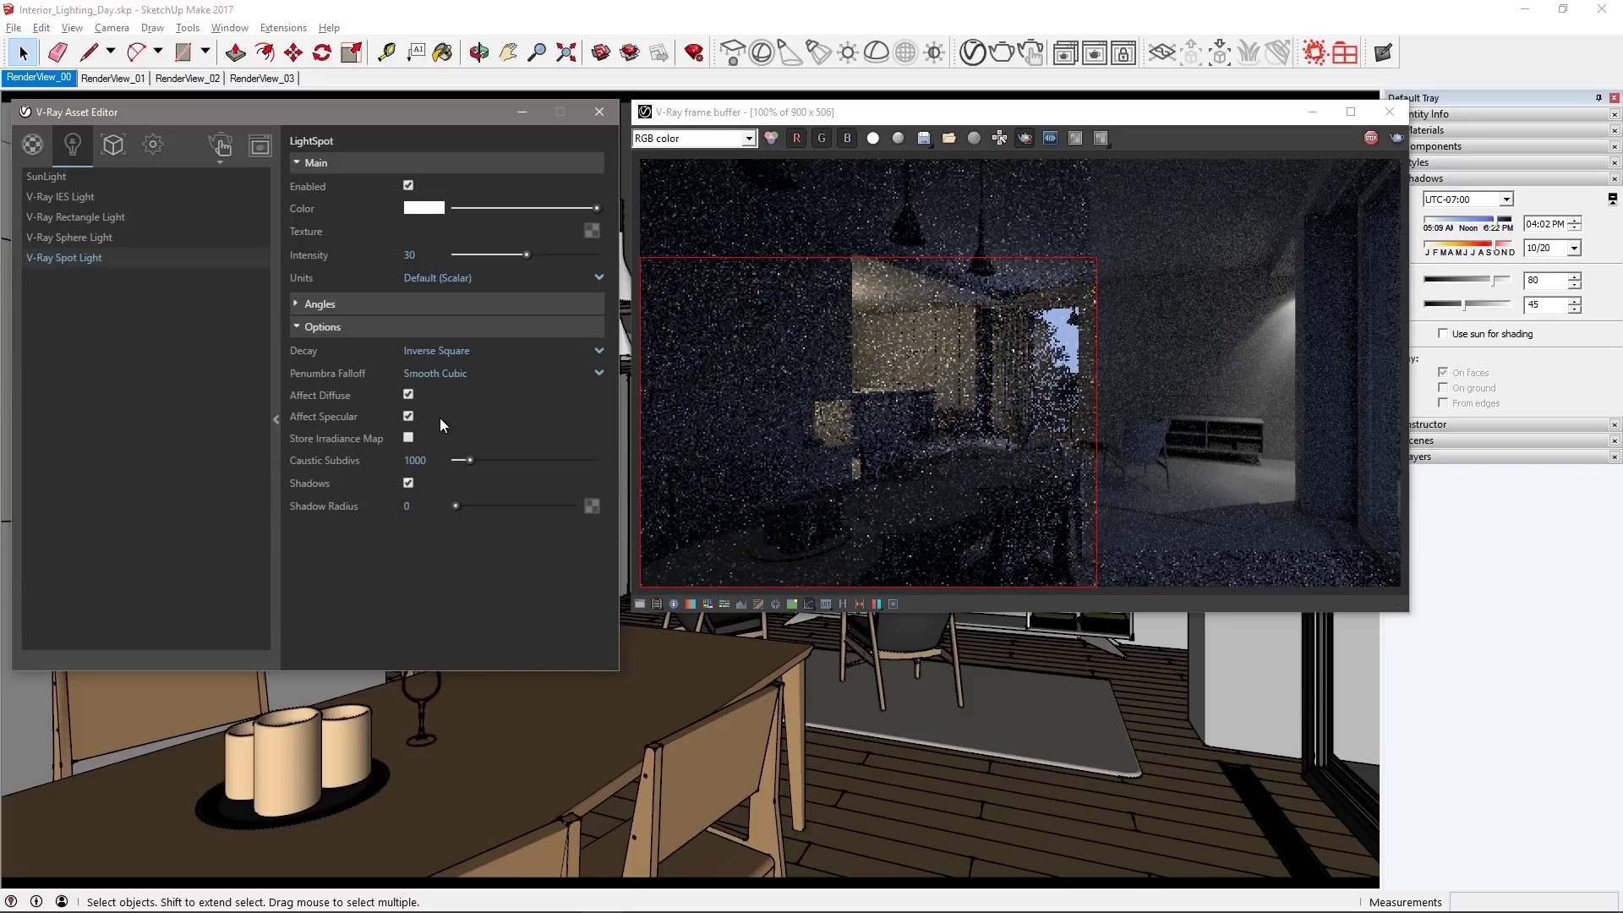
{"action": "left_click", "coordinate": [448, 279]}
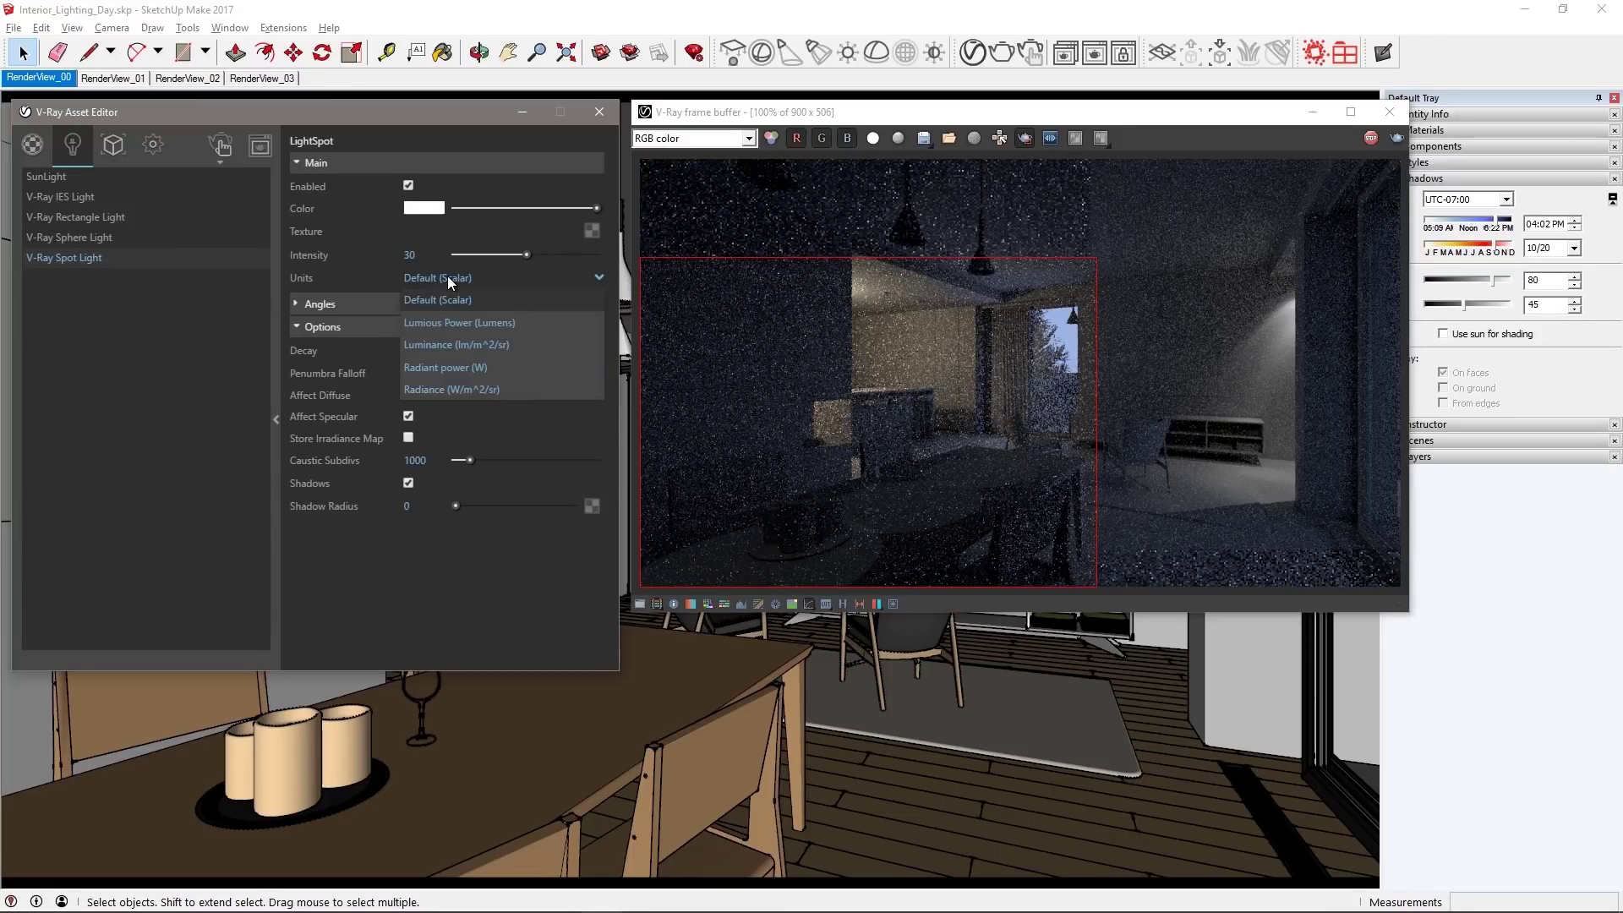
{"action": "left_click", "coordinate": [448, 365]}
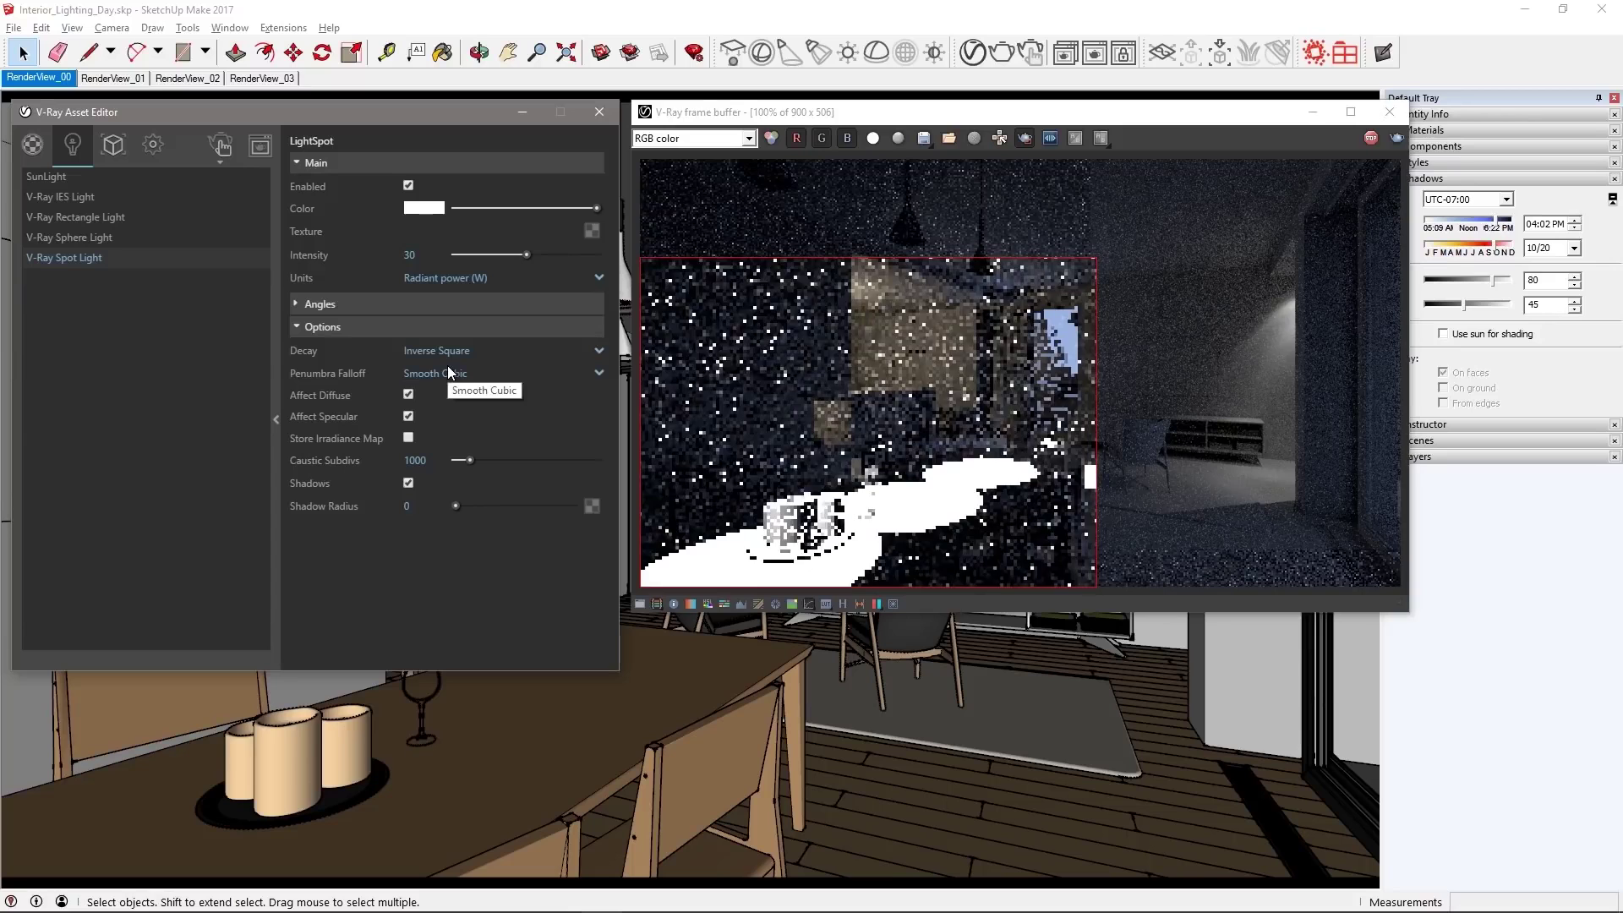
{"action": "type", "text": "8"}
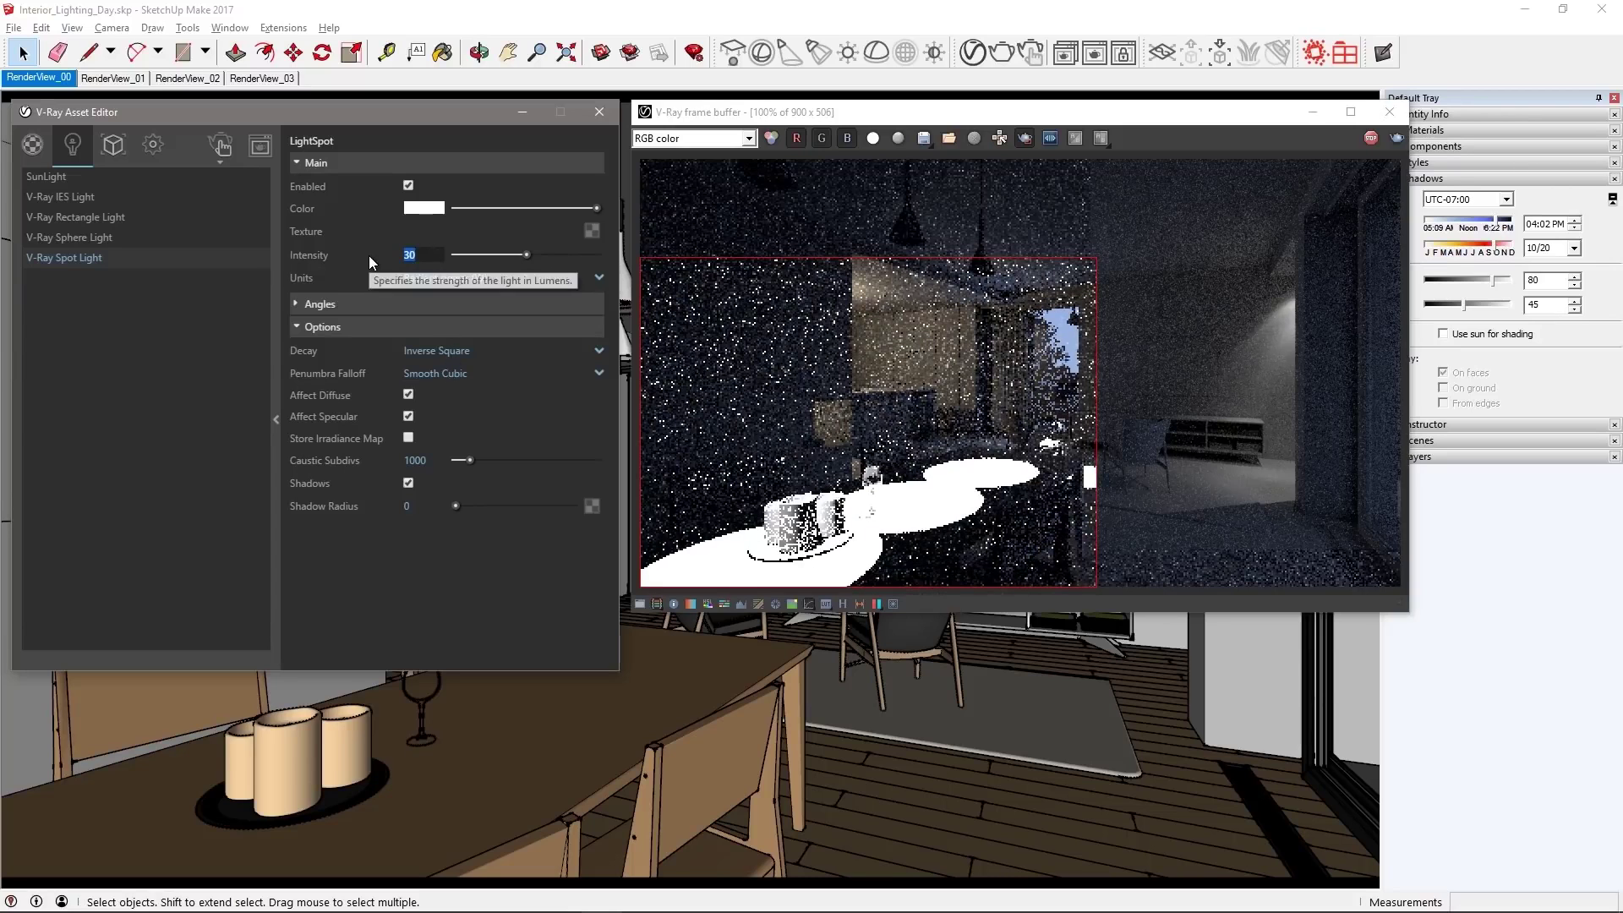
{"action": "key", "text": "Return"}
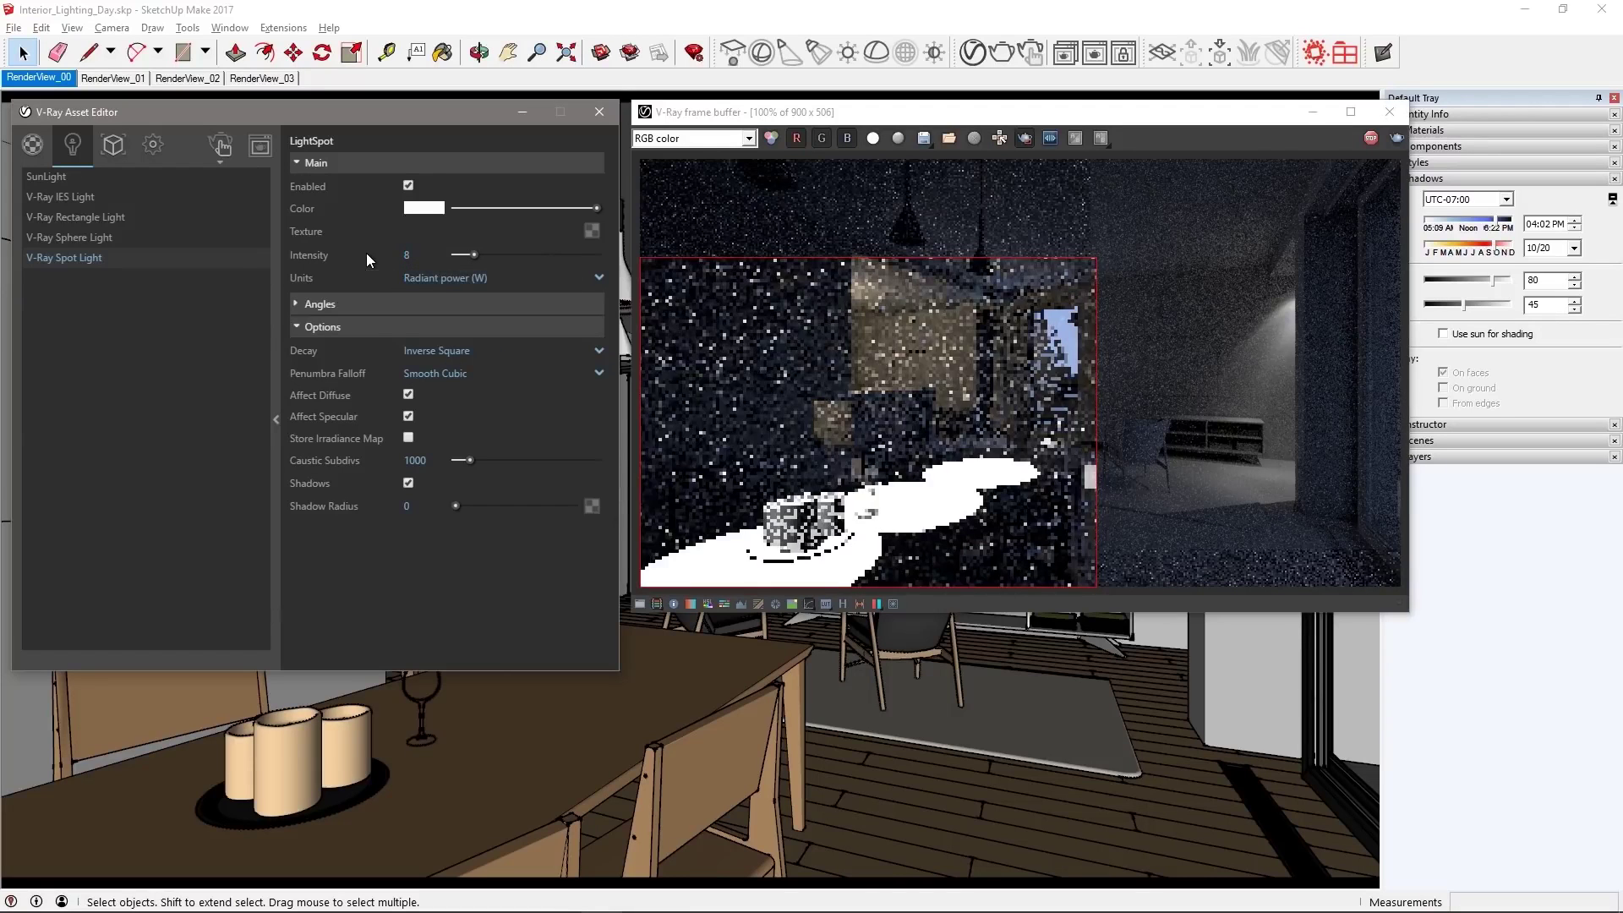
Set the spot light cone to 1.8 and penumbra to 0.8, then region-render around the armchair
{"action": "left_click", "coordinate": [357, 304]}
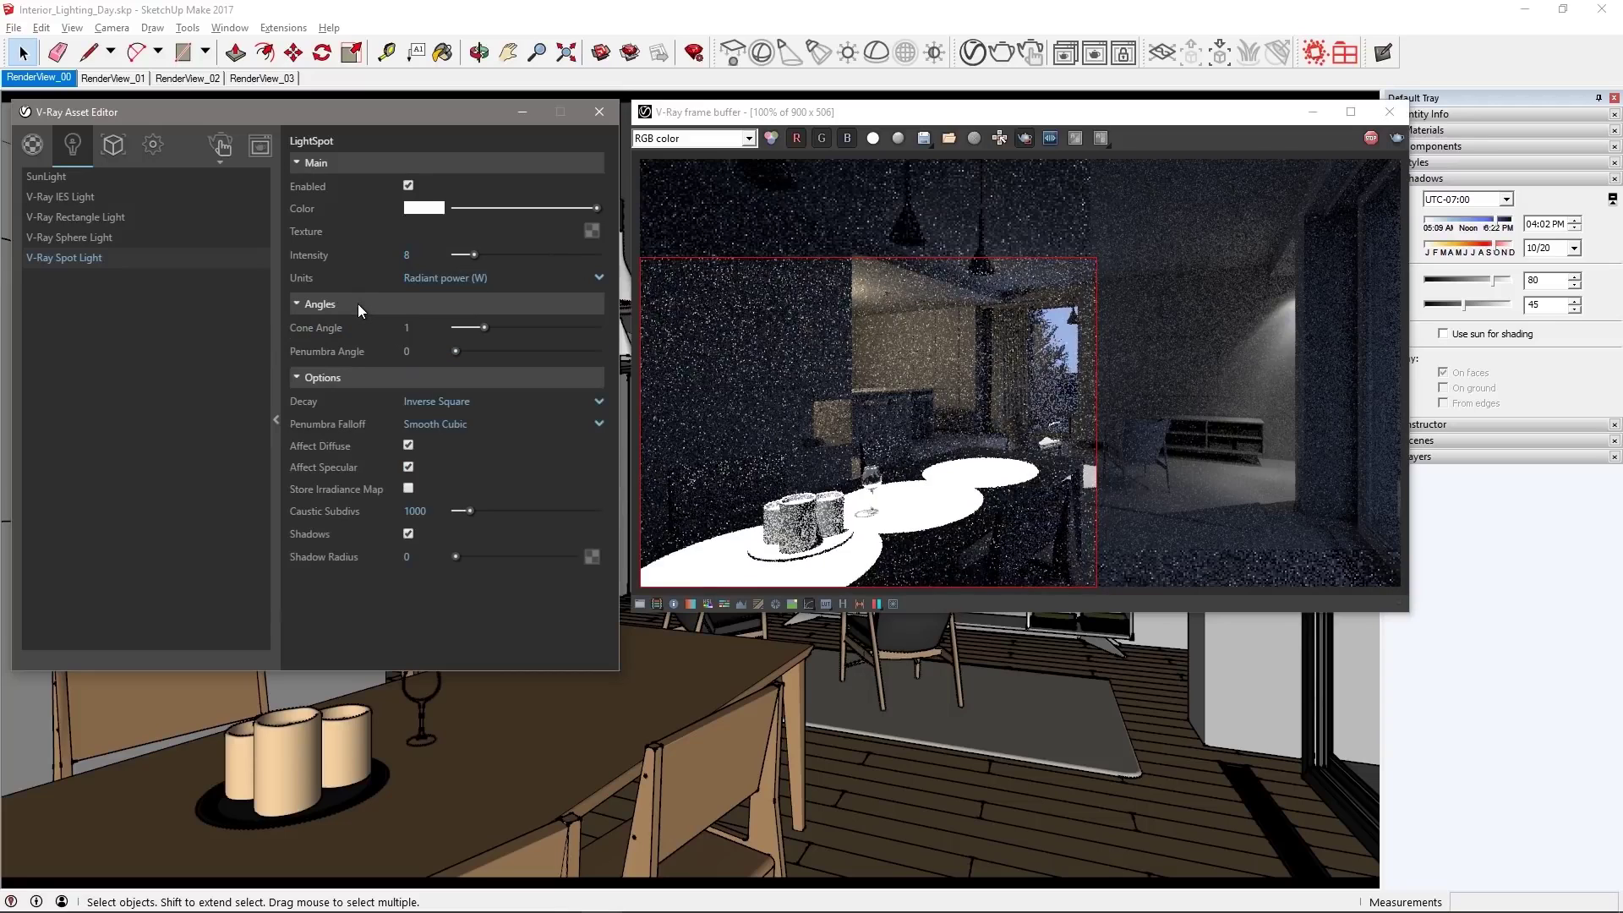
{"action": "left_click", "coordinate": [416, 326]}
{"action": "mouse_move", "coordinate": [317, 329]}
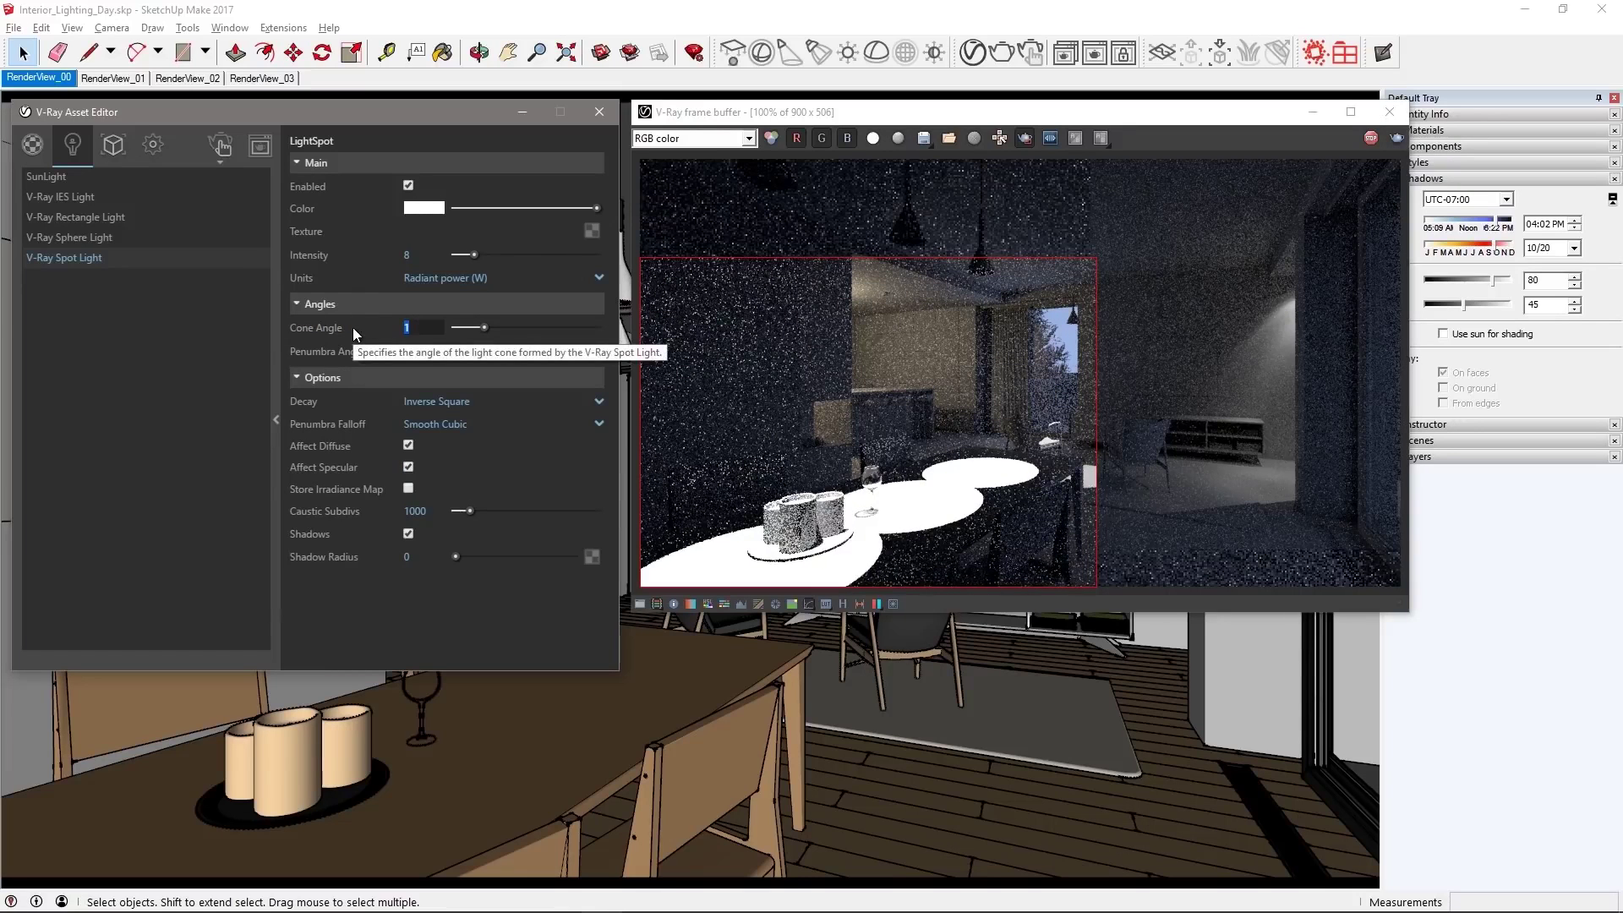
{"action": "type", "text": ".8"}
{"action": "key", "text": "Return"}
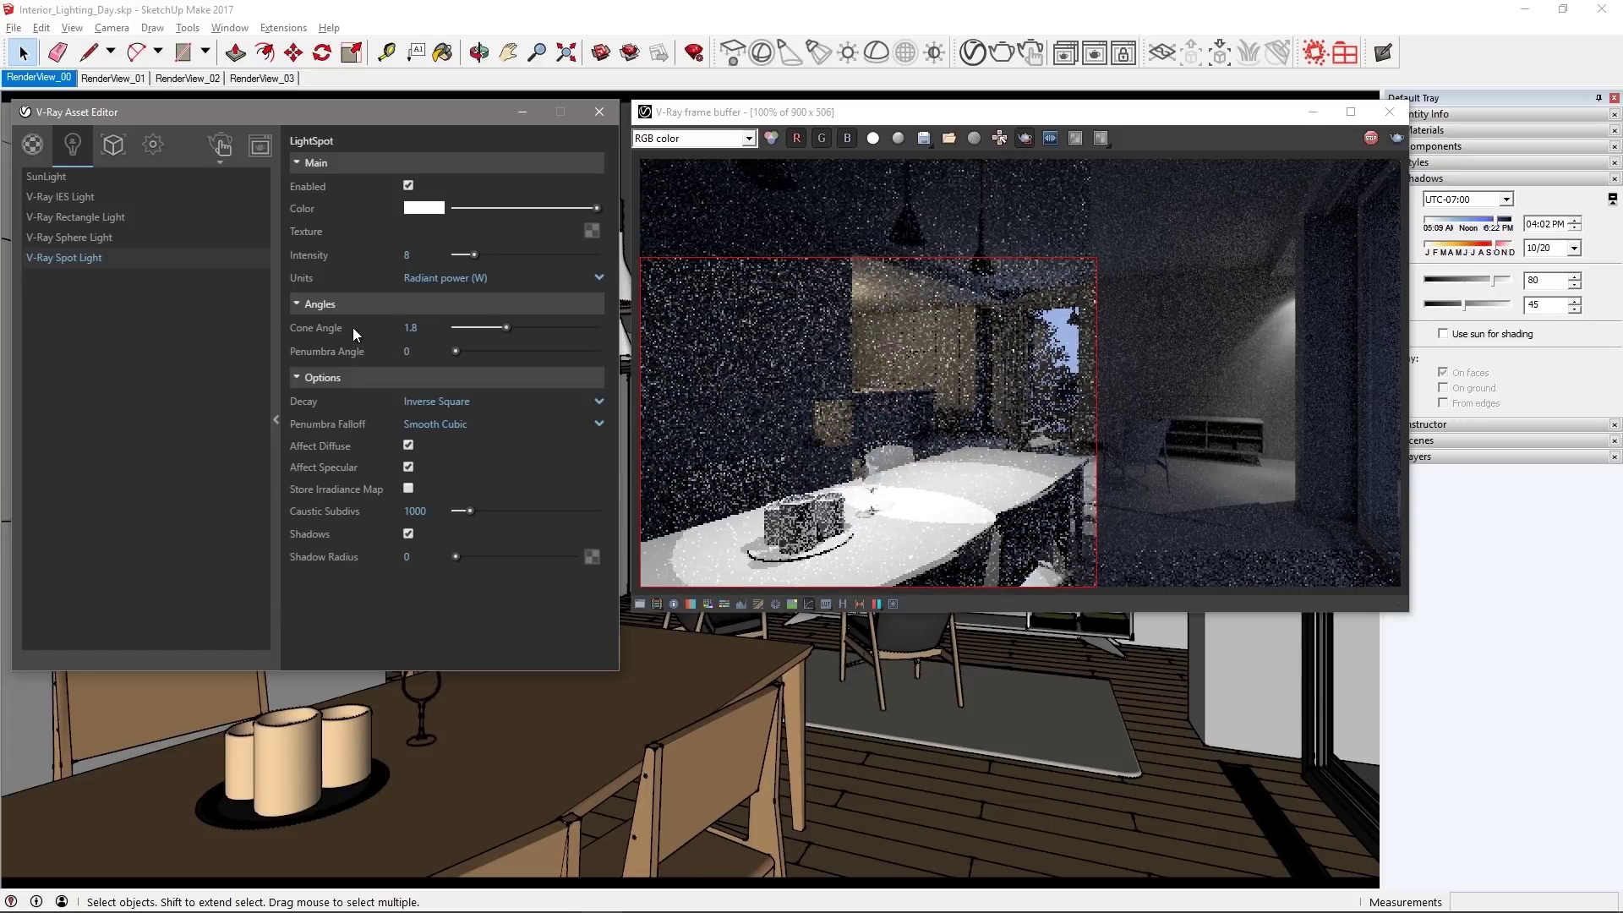
{"action": "left_click", "coordinate": [409, 352]}
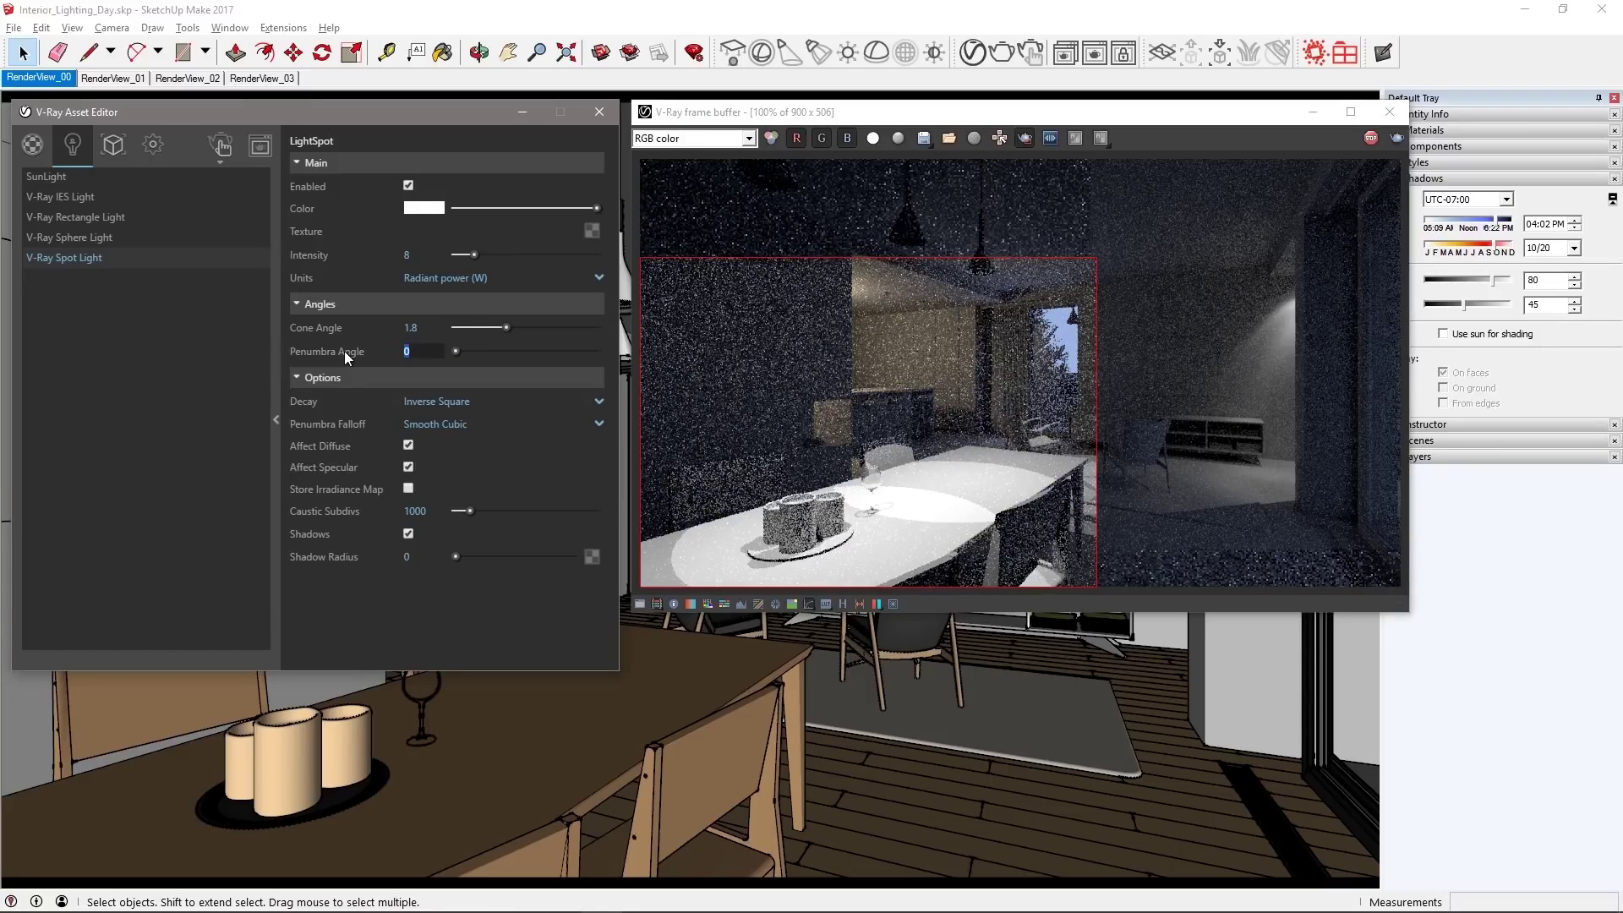
{"action": "type", "text": "0.8"}
{"action": "key", "text": "Return"}
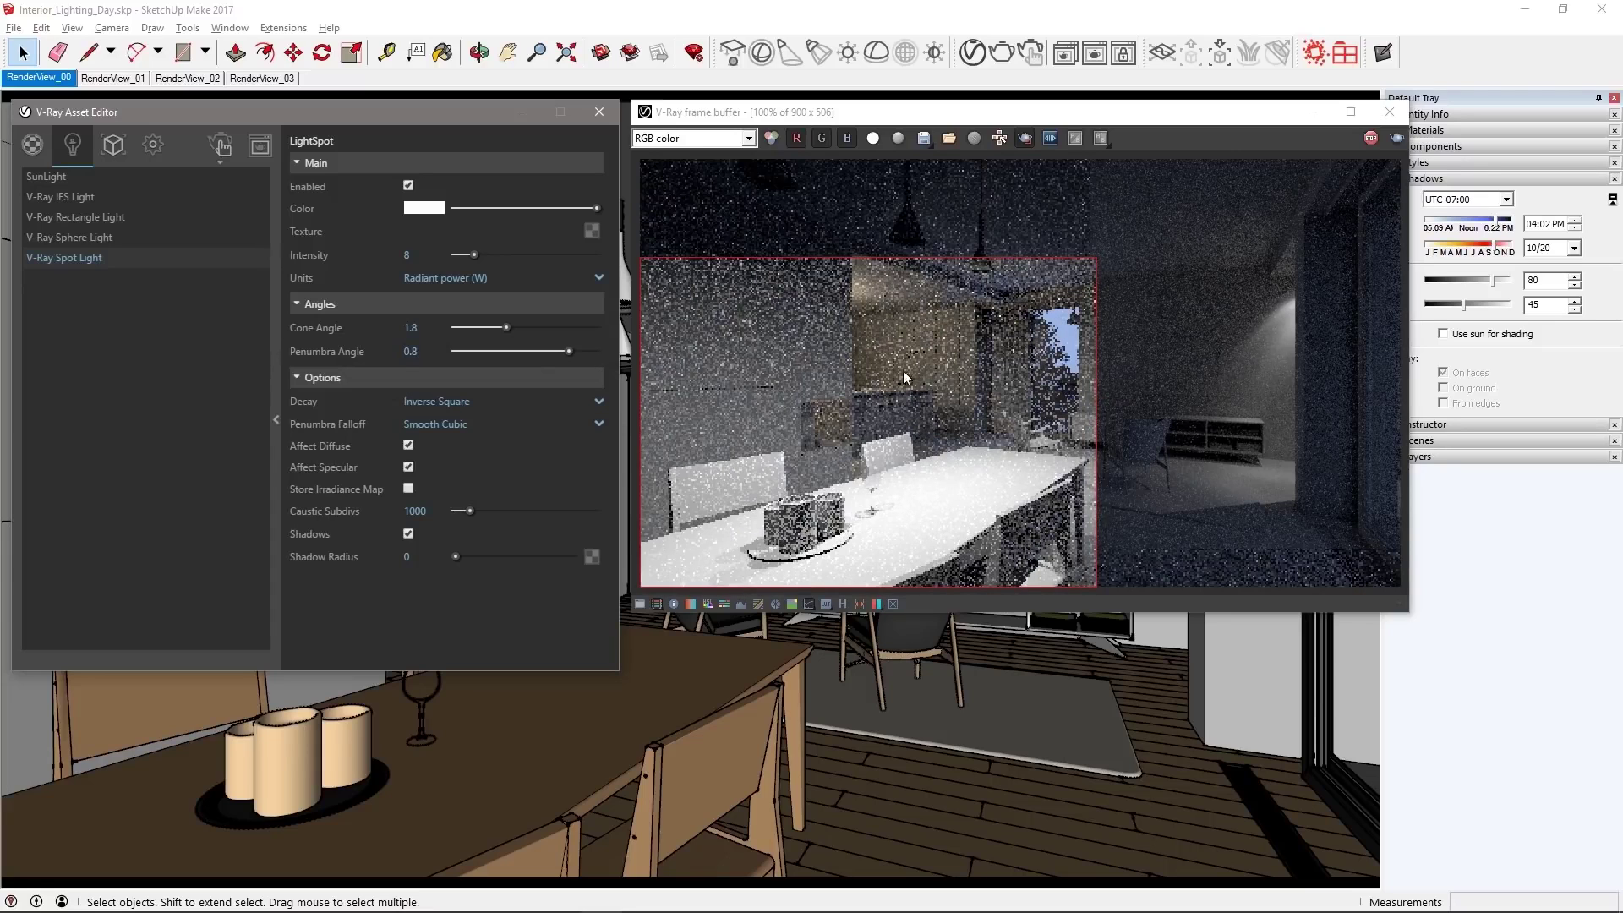
{"action": "mouse_move", "coordinate": [792, 323]}
{"action": "left_mouse_down"}
{"action": "mouse_move", "coordinate": [872, 403]}
{"action": "mouse_move", "coordinate": [640, 533]}
{"action": "left_mouse_up"}
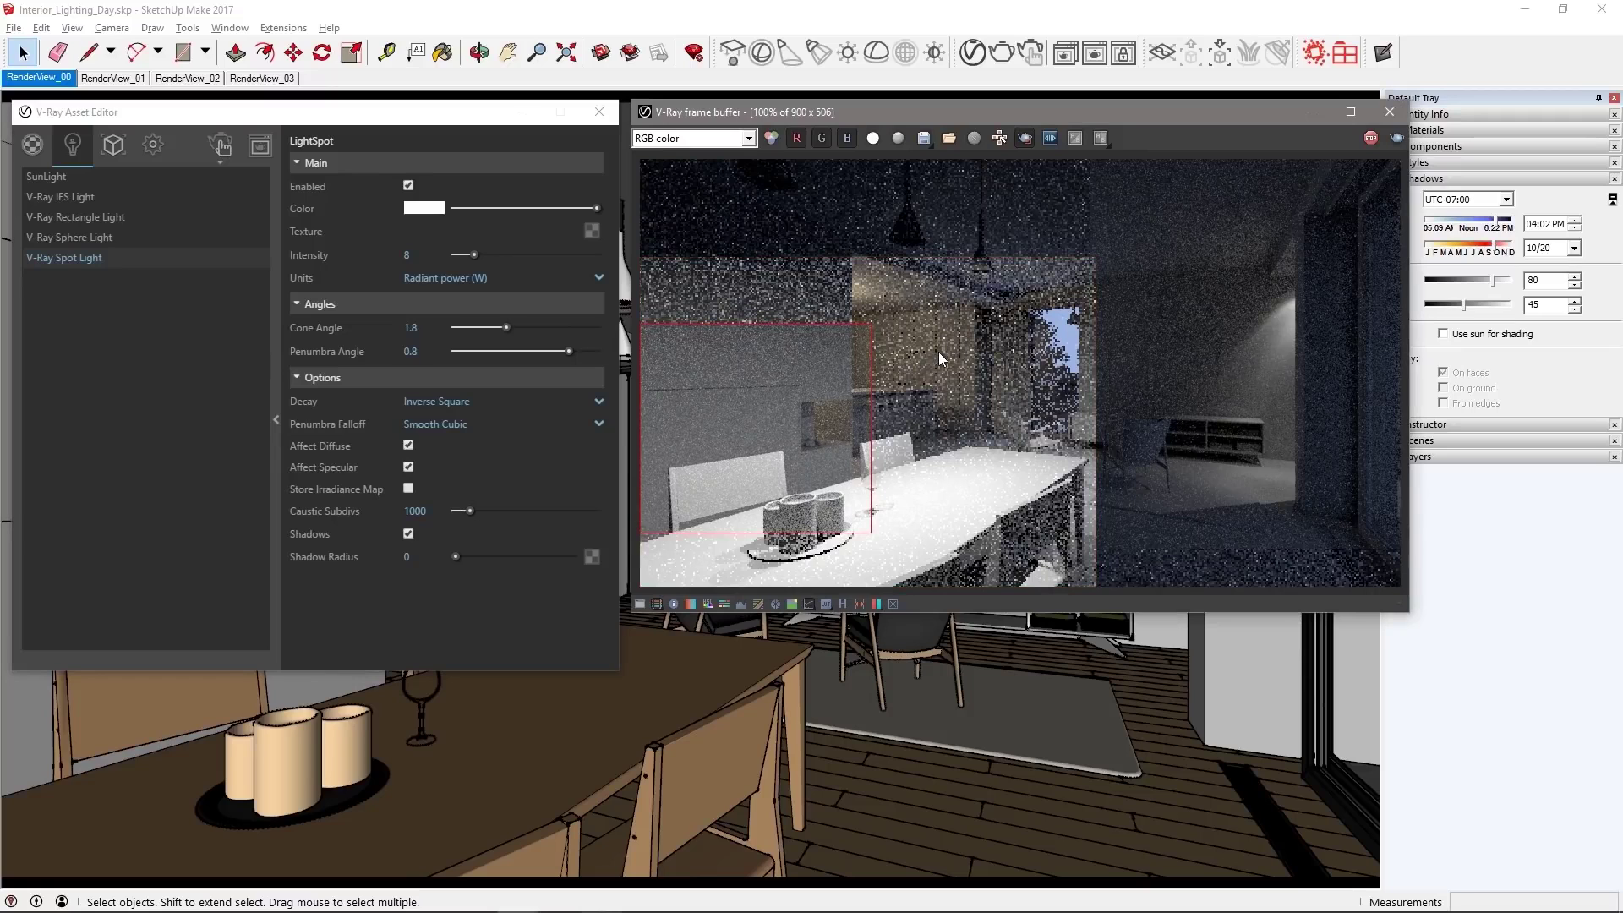
{"action": "left_click_drag", "start_coordinate": [1030, 406], "coordinate": [1231, 537]}
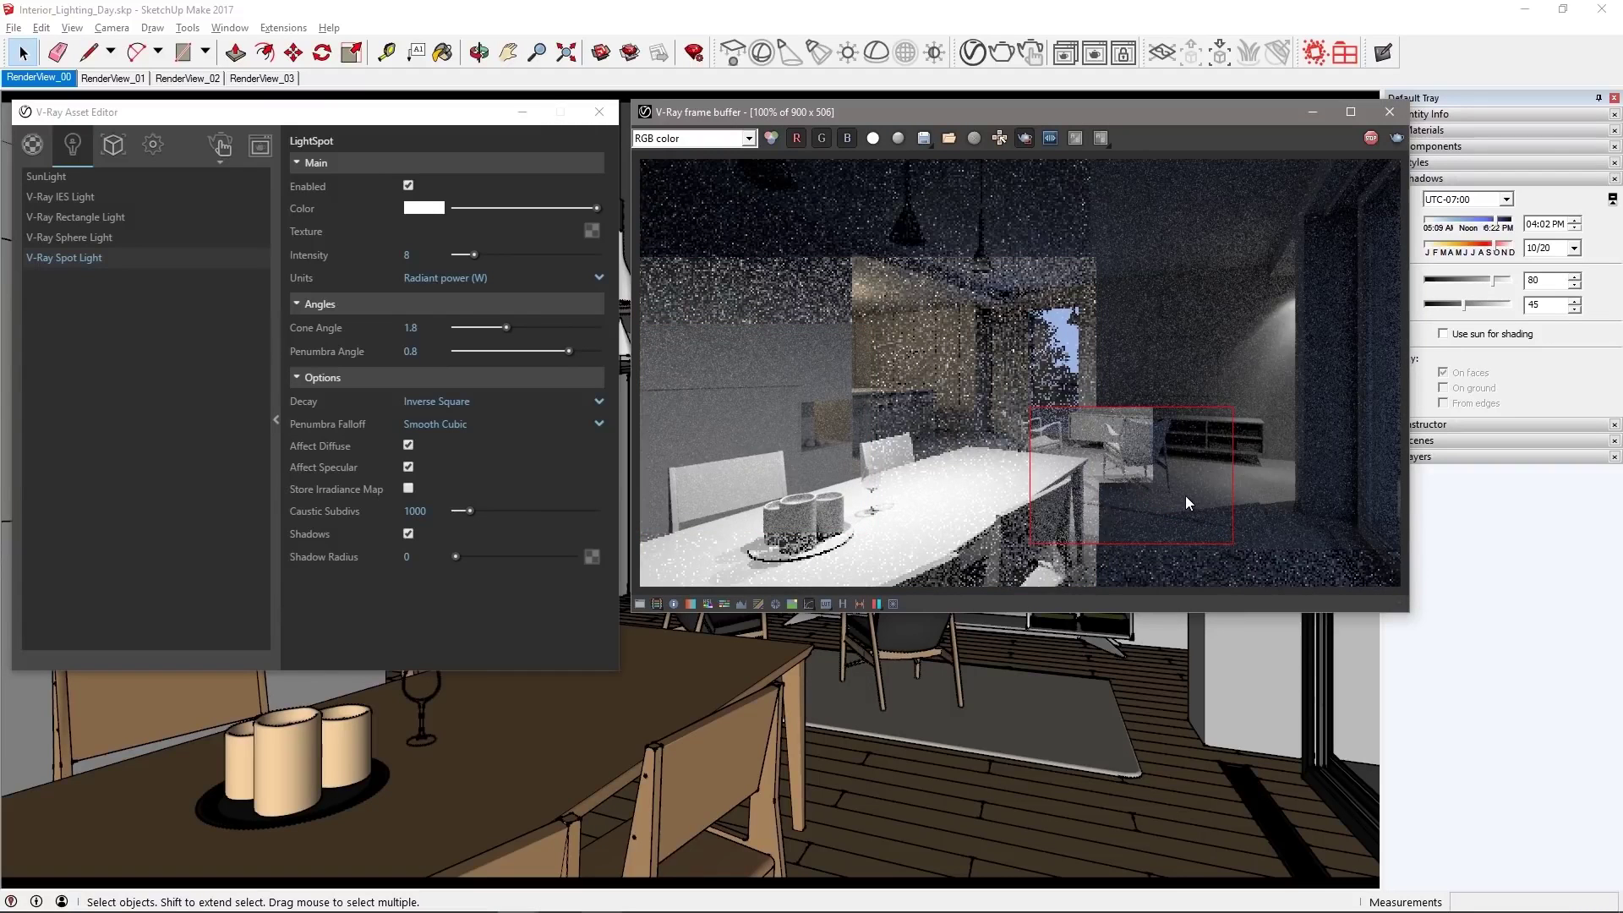
{"action": "scroll", "coordinate": [1182, 495], "scroll_direction": "up", "scroll_amount": 1}
{"action": "middle_click_drag", "start_coordinate": [1202, 464], "coordinate": [1119, 426]}
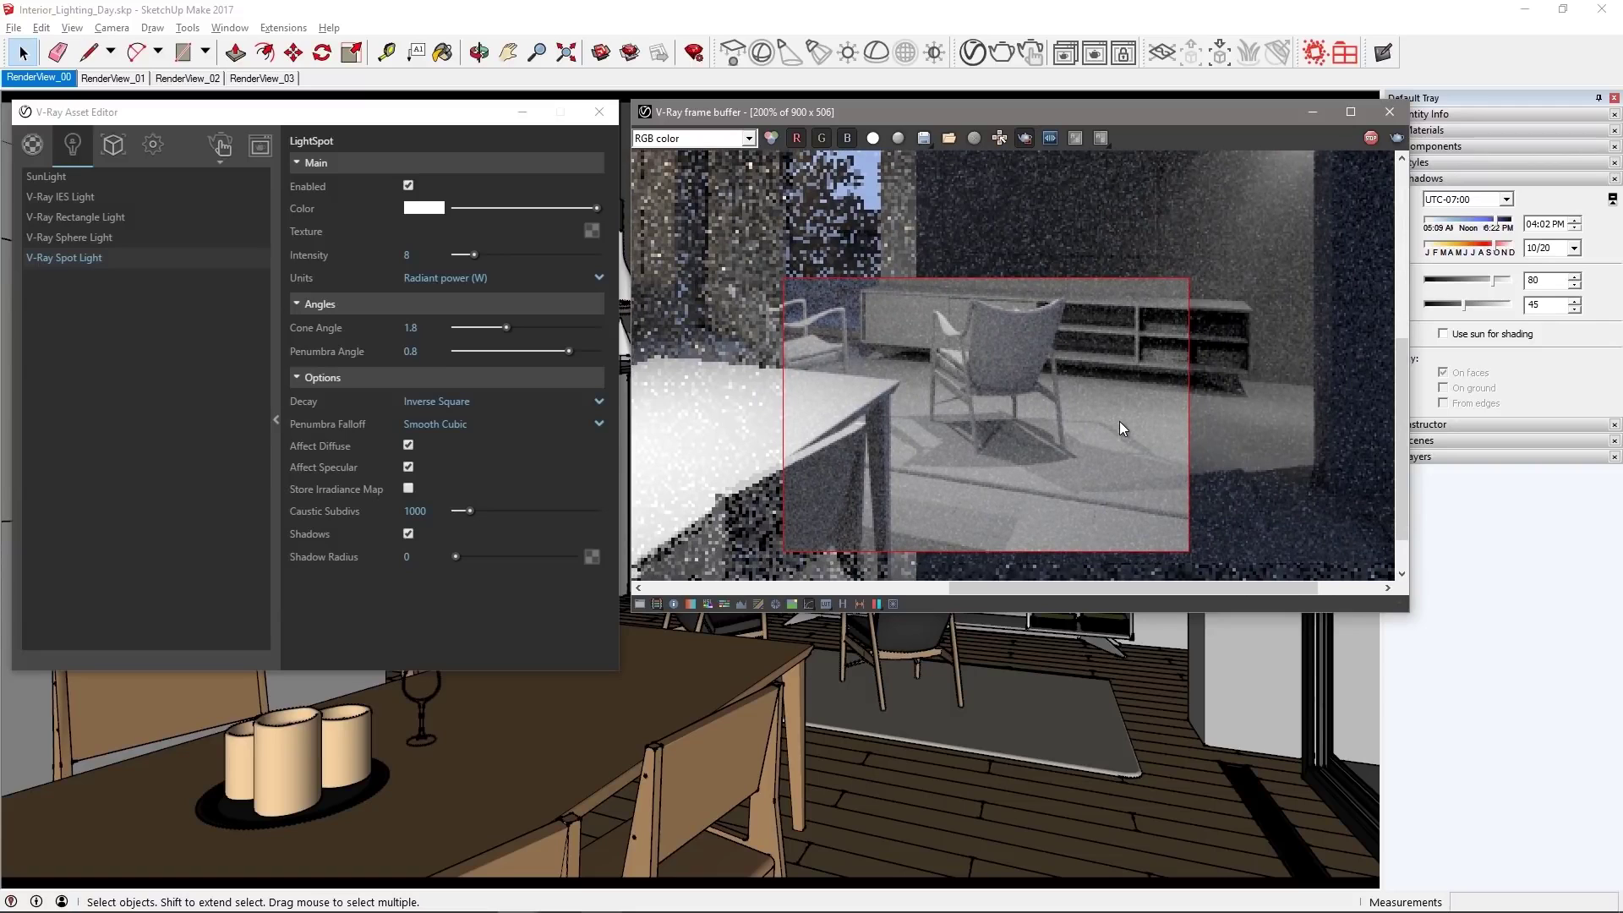
Enter 1 as the spot light's shadow radius to soften the armchair shadow
{"action": "left_click", "coordinate": [419, 558]}
{"action": "type", "text": "1"}
{"action": "key", "text": "Return"}
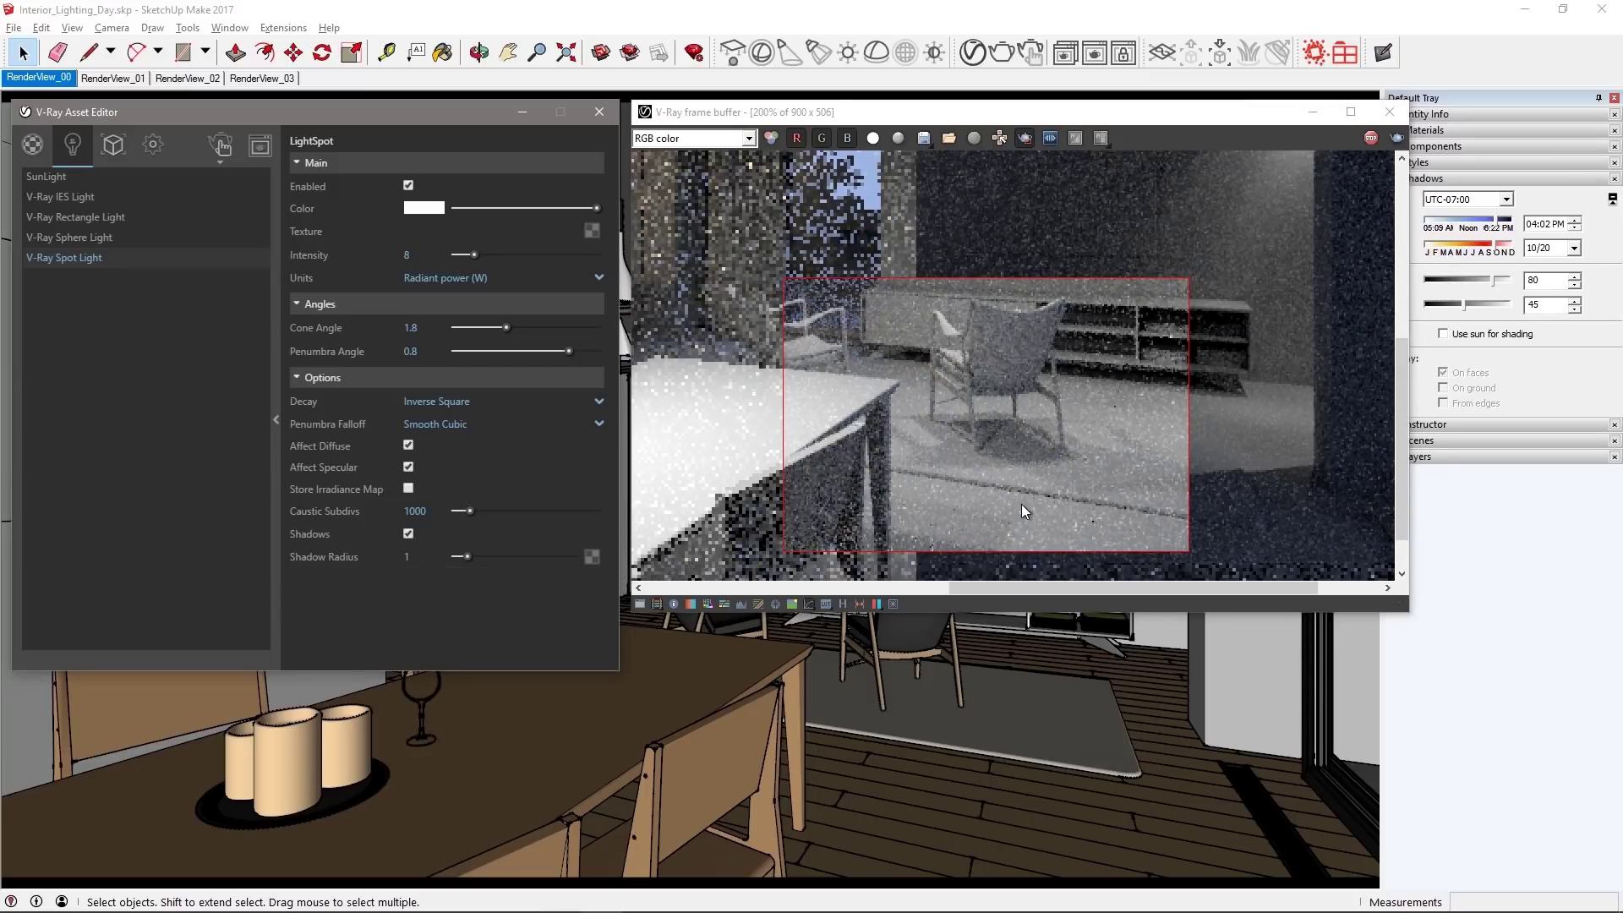
{"action": "scroll", "coordinate": [1123, 487], "scroll_direction": "up", "scroll_amount": 1}
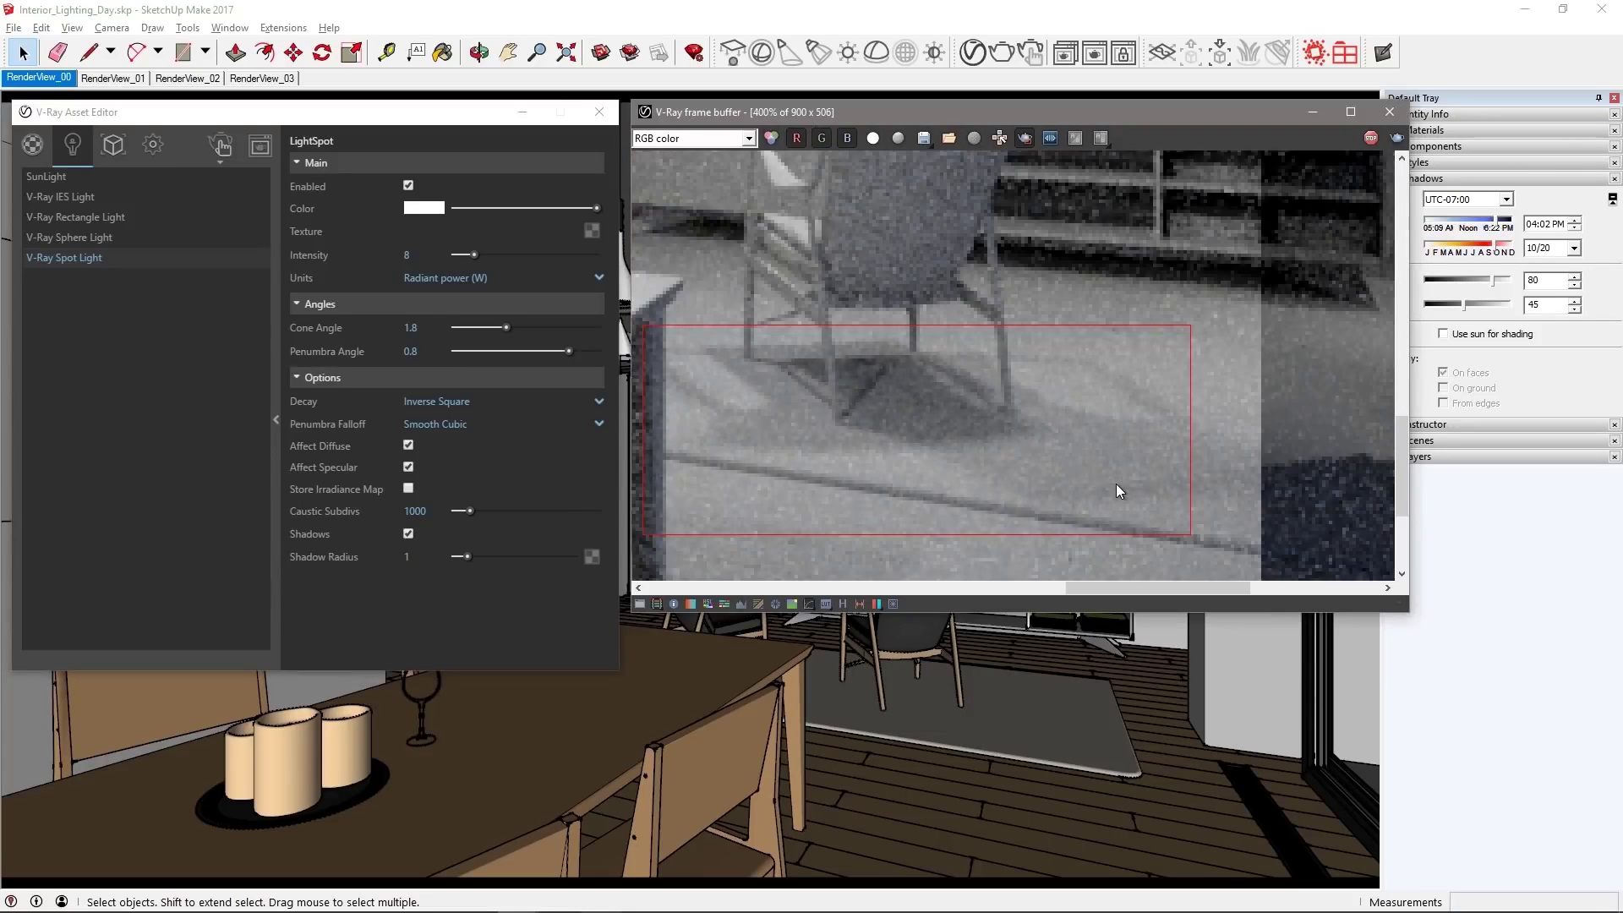
{"action": "scroll", "coordinate": [1117, 483], "scroll_direction": "down", "scroll_amount": 1}
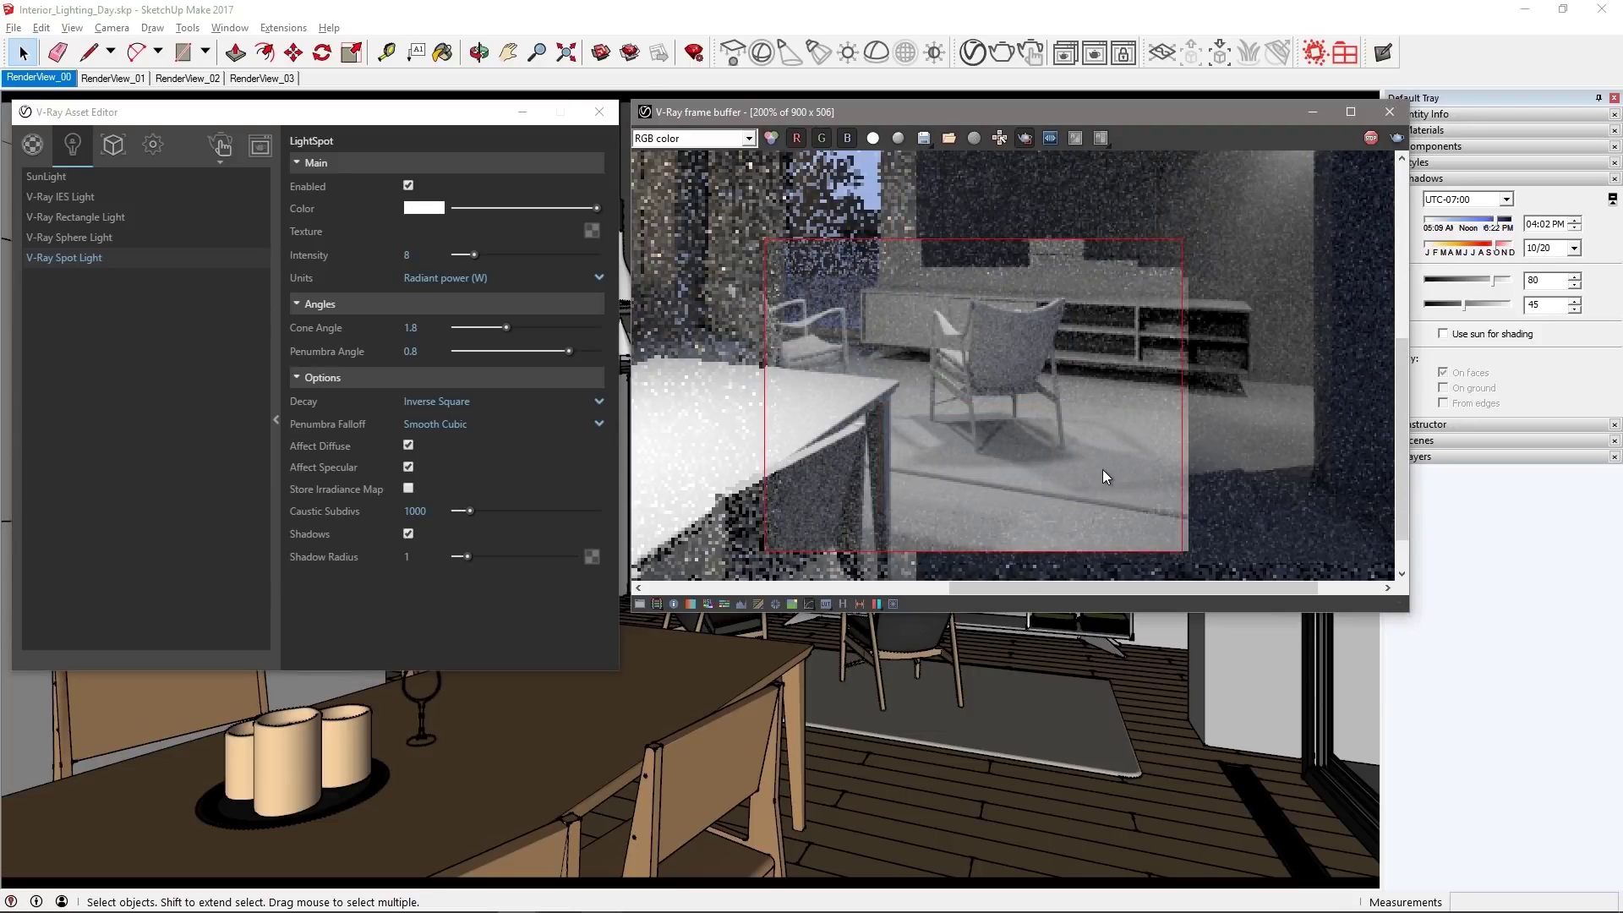
{"action": "scroll", "coordinate": [1102, 471], "scroll_direction": "down", "scroll_amount": 1}
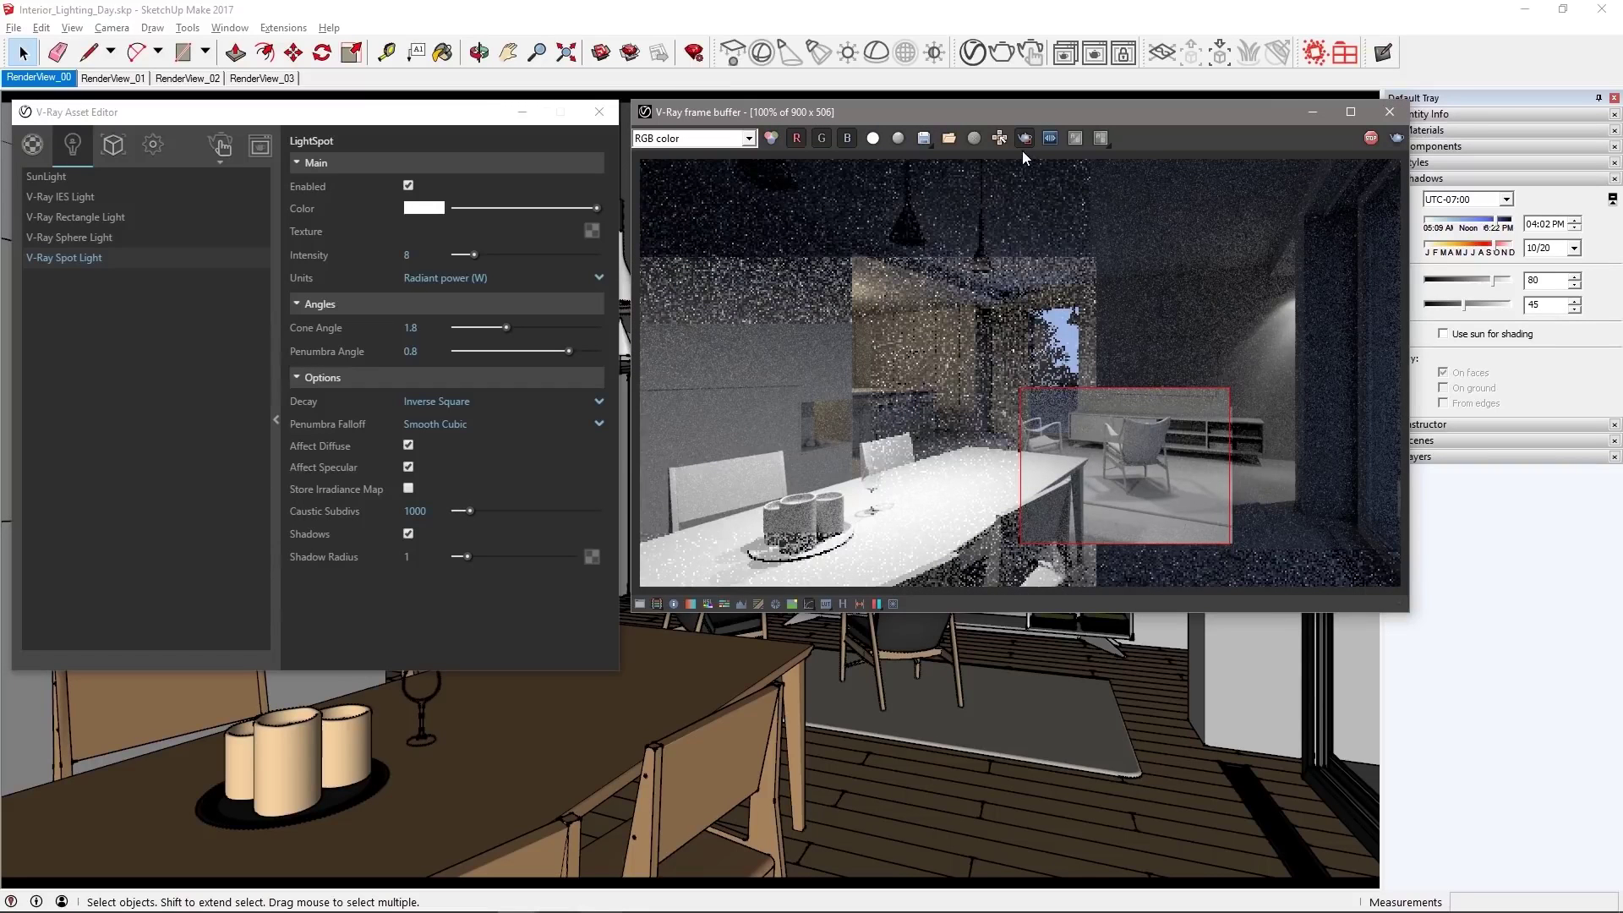
Turn off Region Render and tint the spot light a warm beige
{"action": "left_click", "coordinate": [1025, 138]}
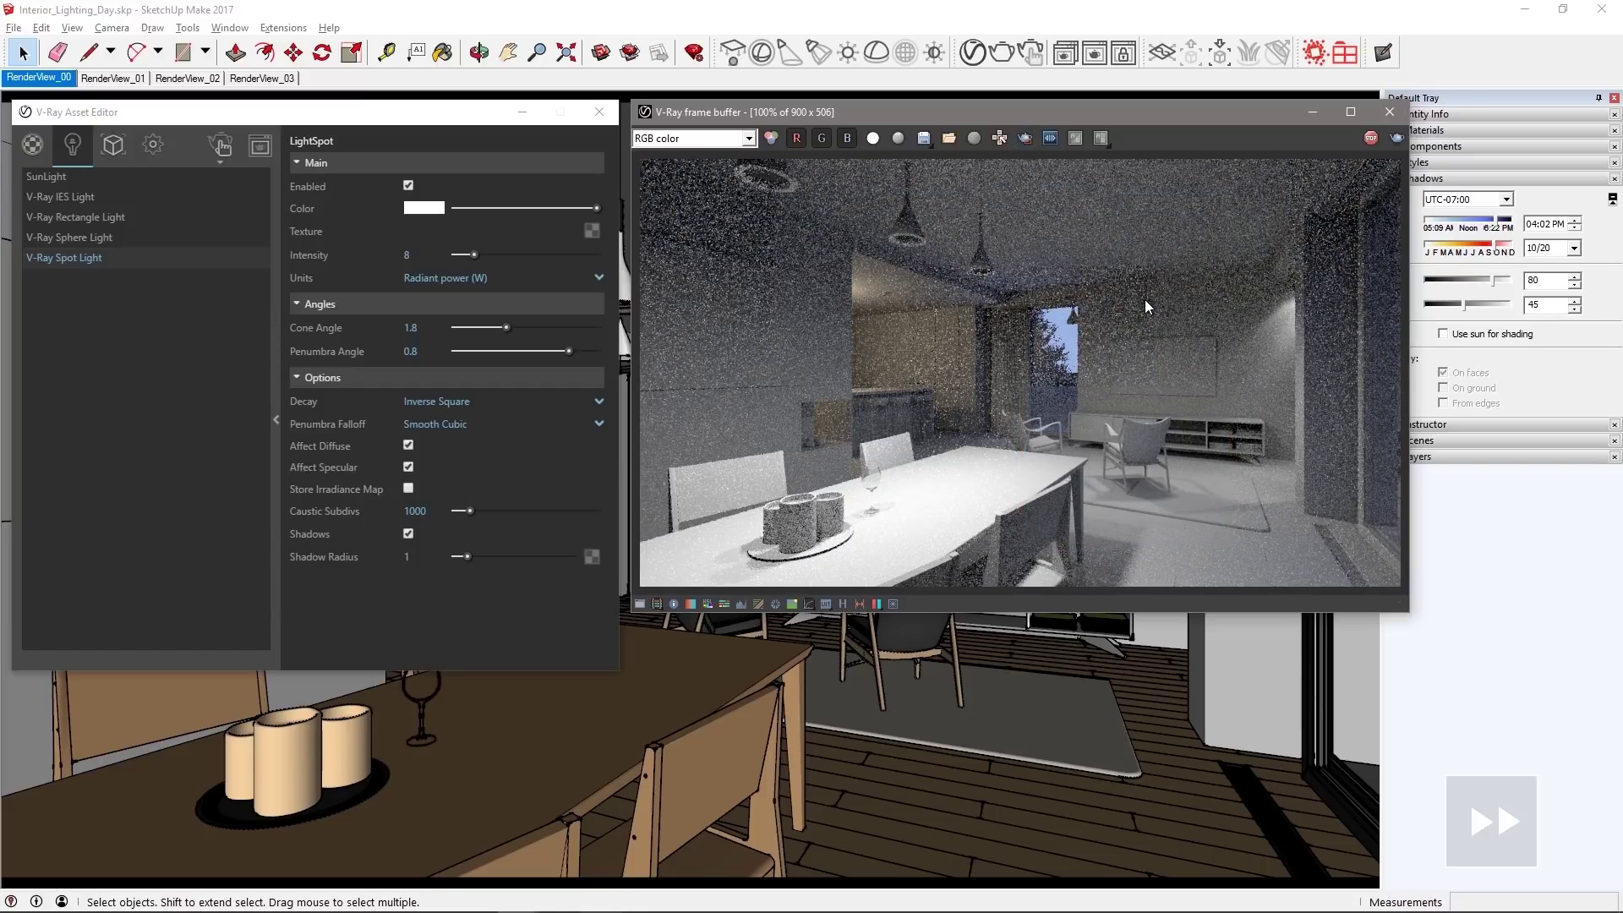
{"action": "left_click", "coordinate": [405, 209]}
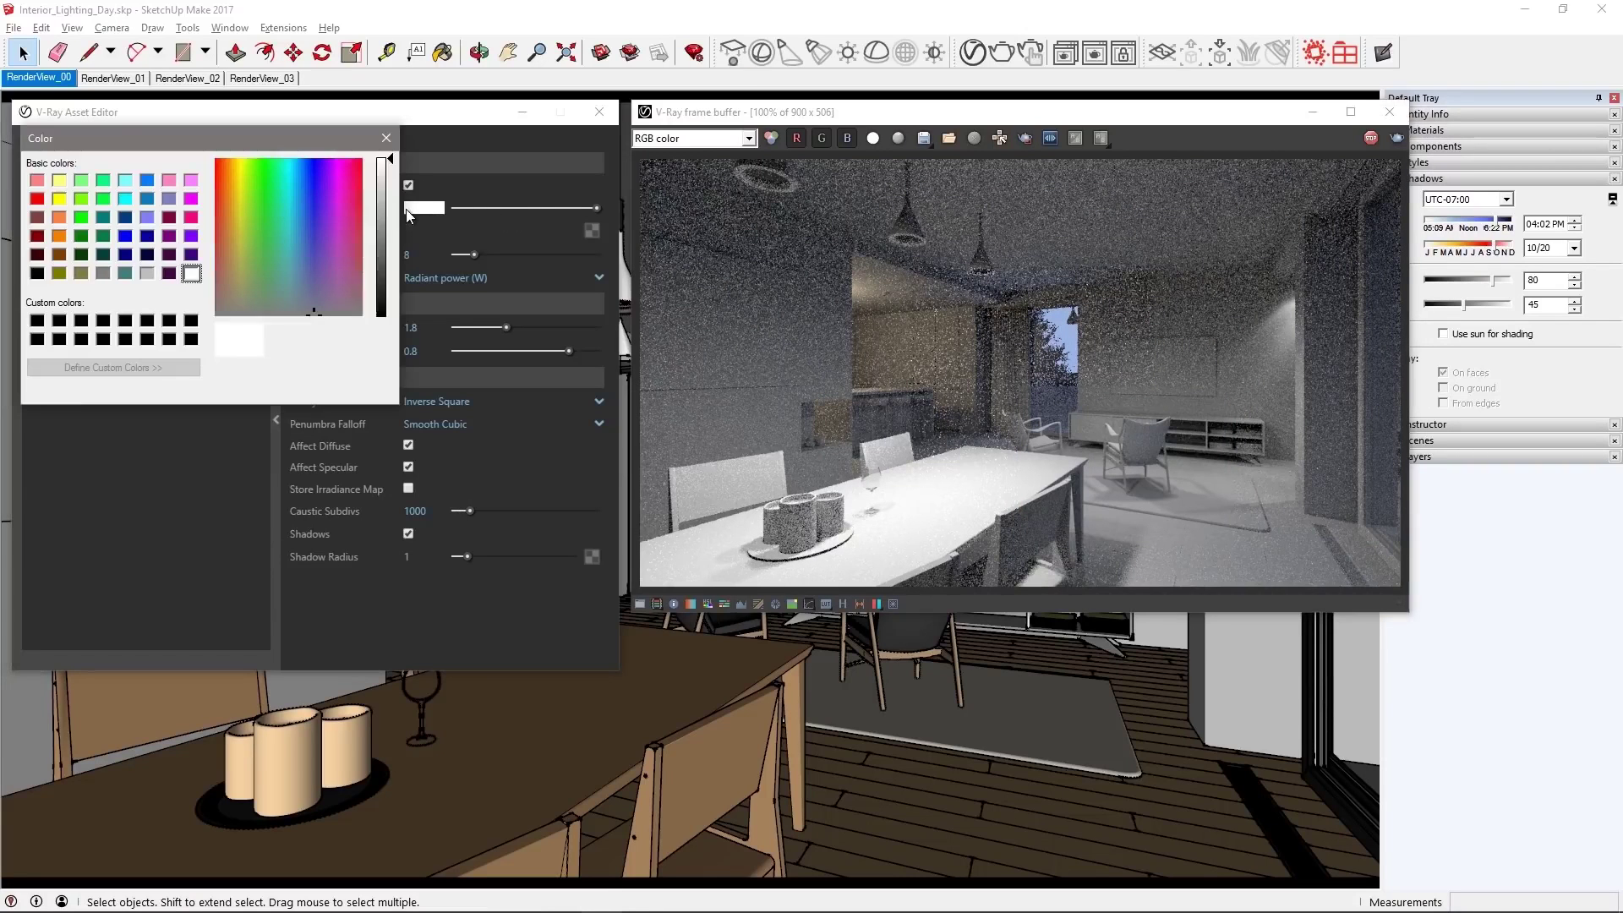
{"action": "left_click", "coordinate": [230, 260]}
{"action": "left_click", "coordinate": [381, 209]}
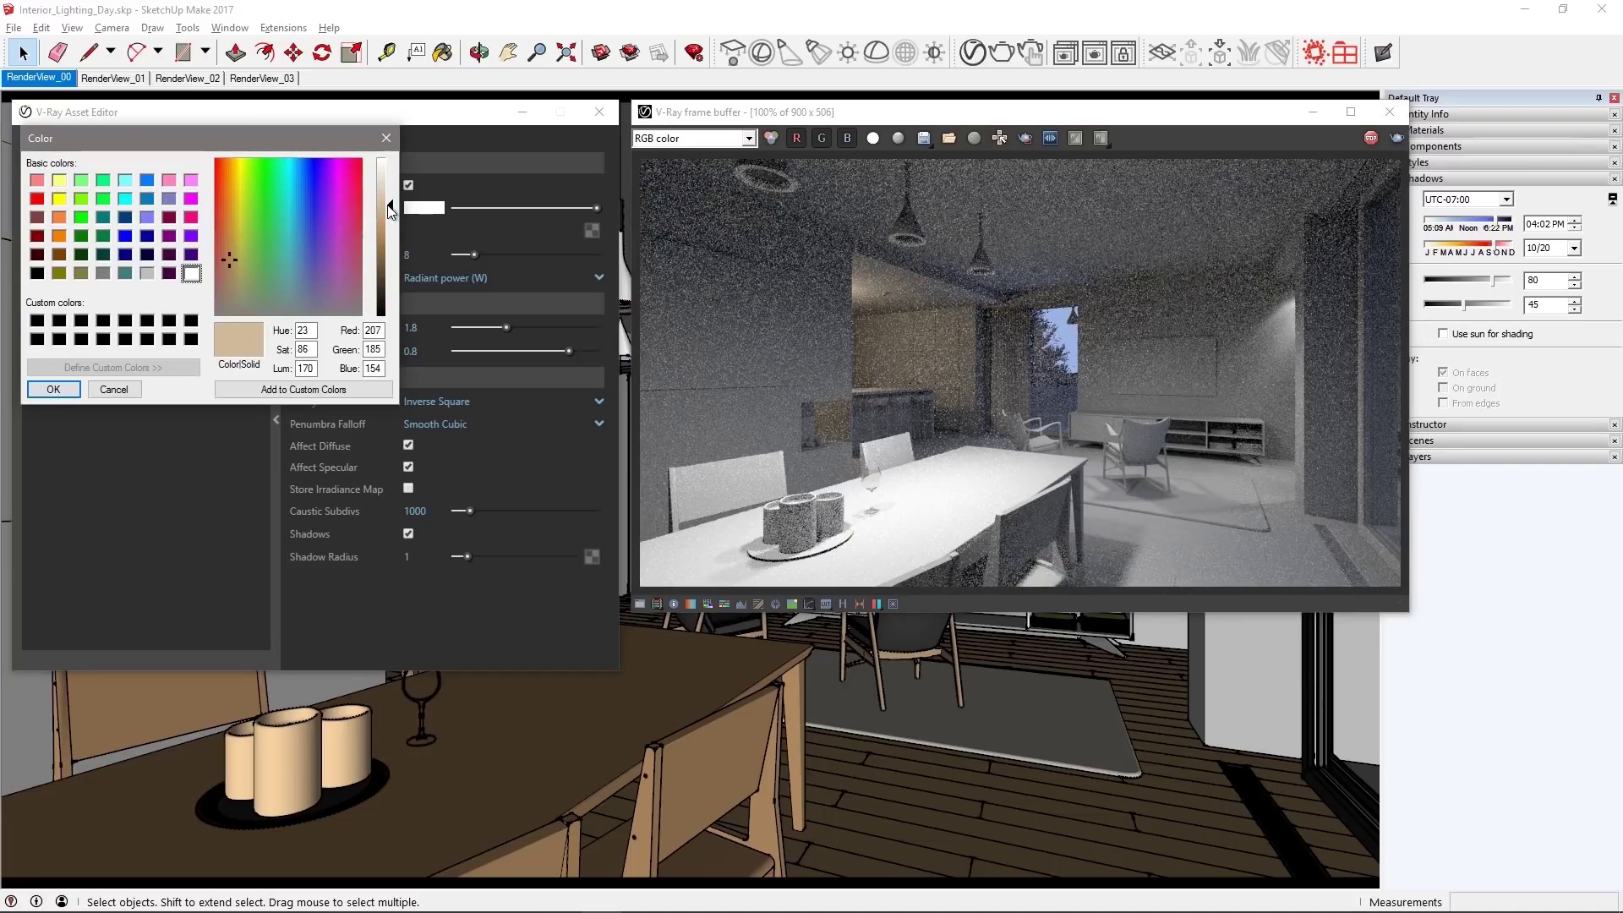
{"action": "left_click", "coordinate": [53, 390]}
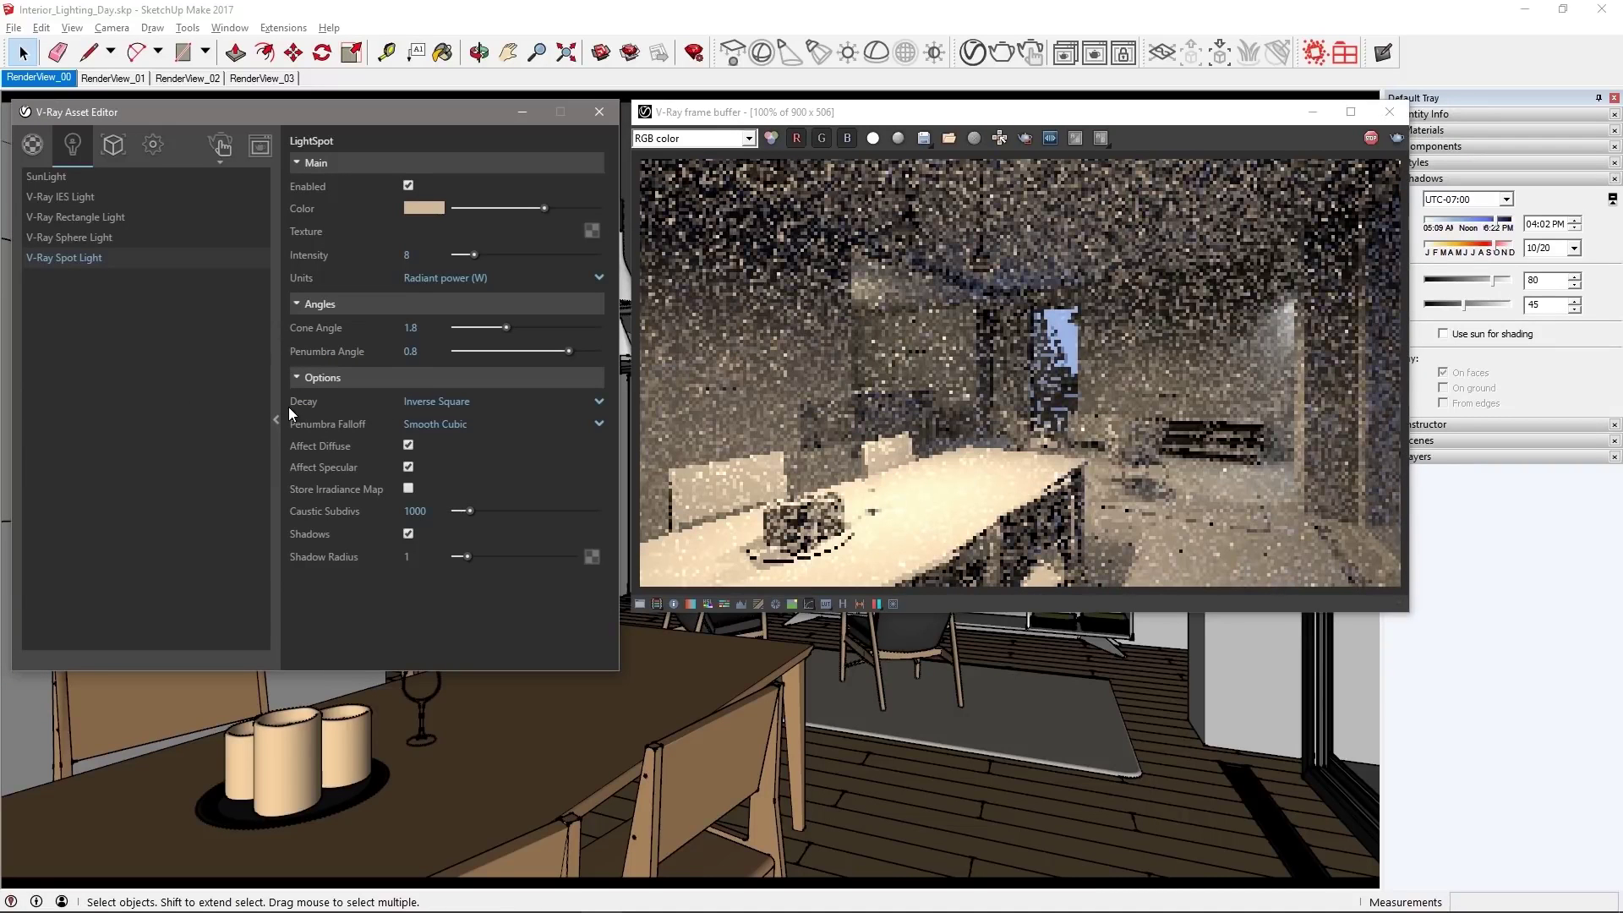
Lower the spot light colour's saturation for a paler beige
{"action": "left_click", "coordinate": [439, 207]}
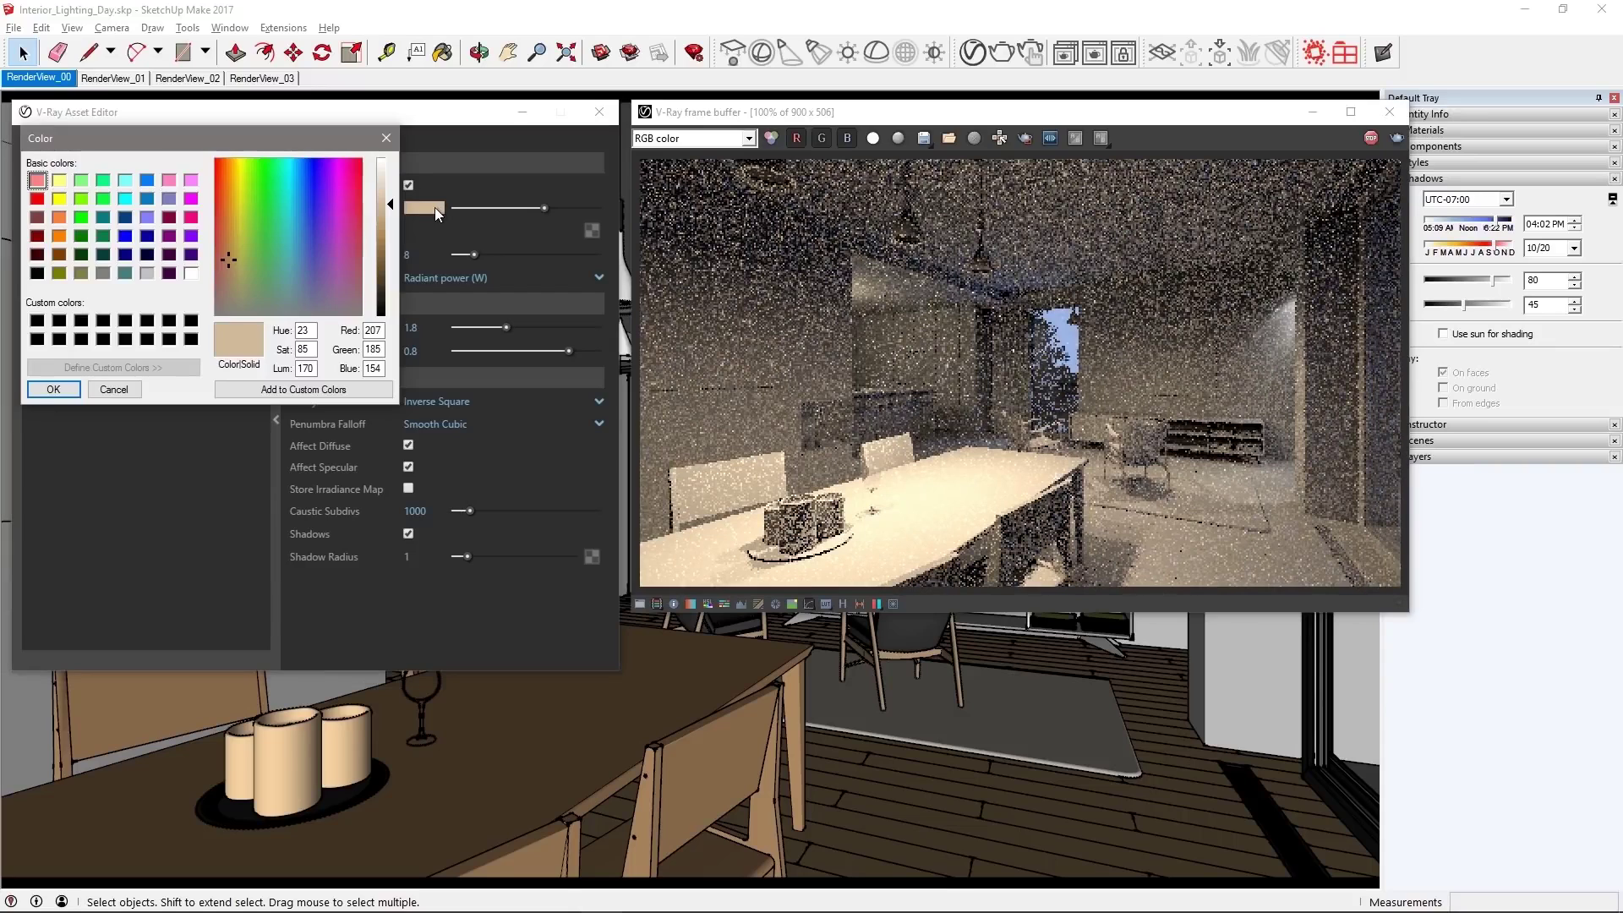
{"action": "double_click", "coordinate": [305, 350]}
{"action": "type", "text": "45"}
{"action": "key", "text": "Return"}
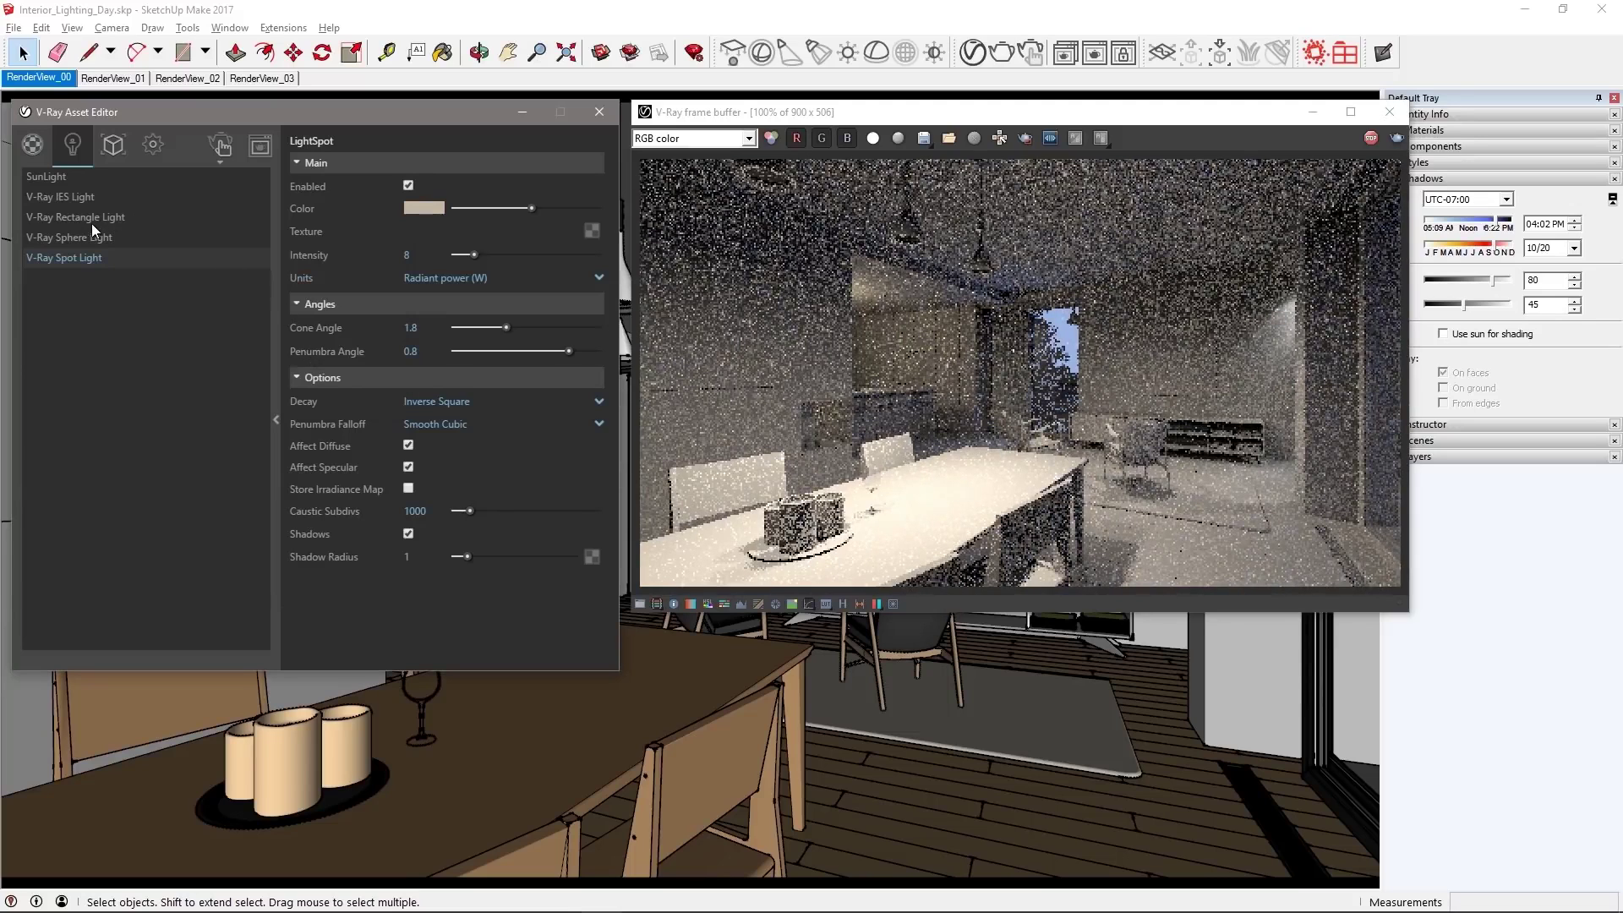
Lower the sphere light colour's saturation from 84 to 54
{"action": "left_click", "coordinate": [102, 238]}
{"action": "left_click", "coordinate": [414, 207]}
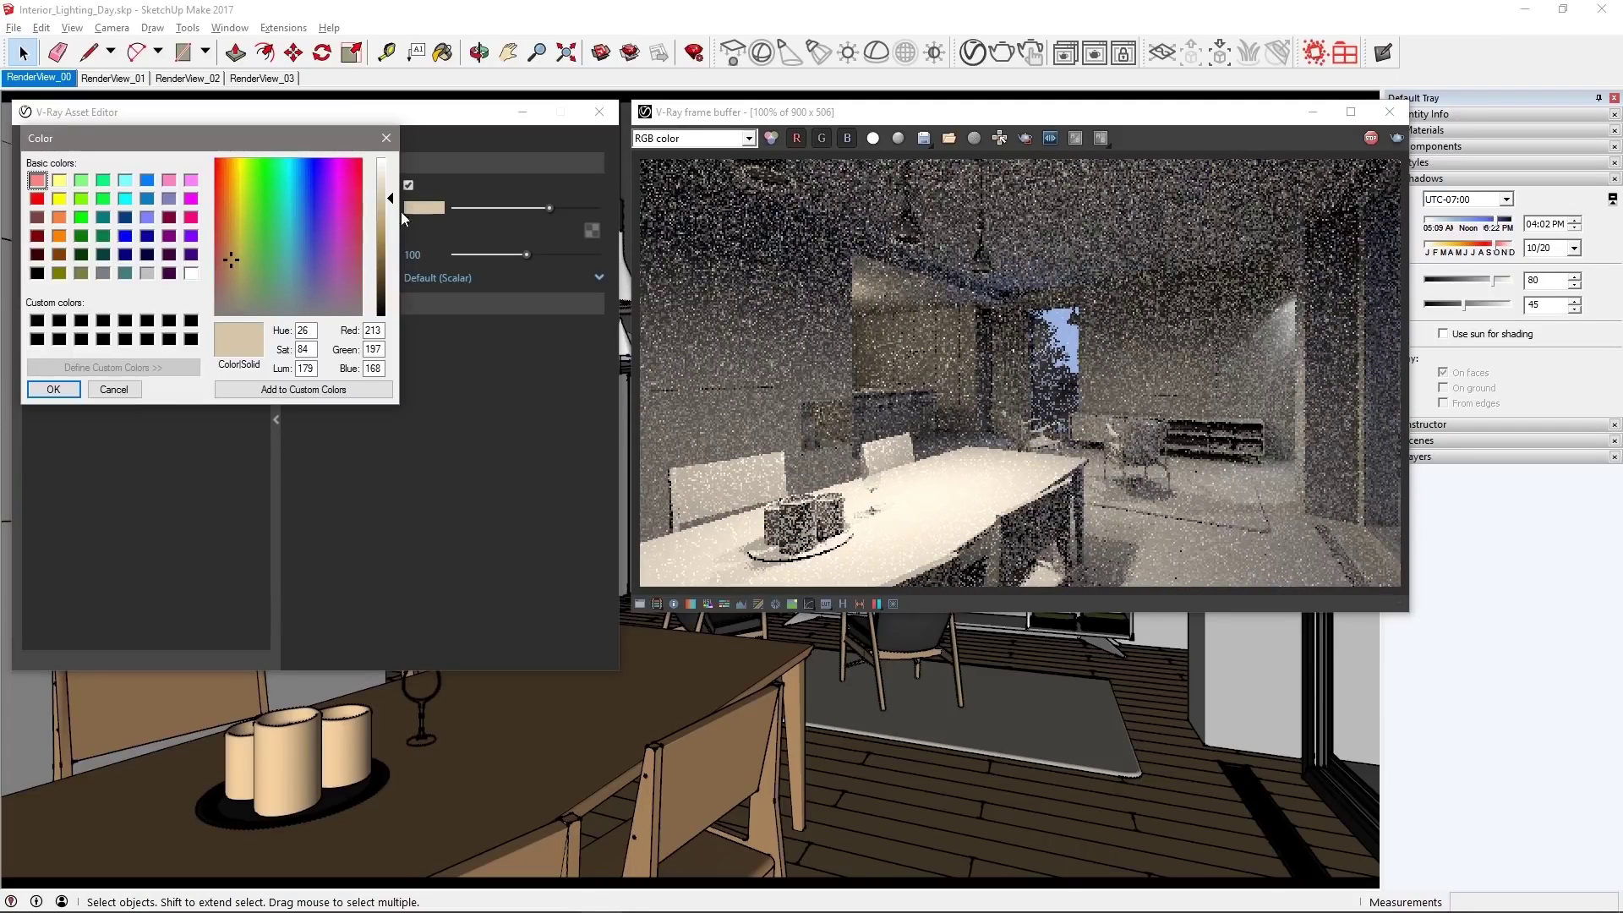
{"action": "double_click", "coordinate": [303, 348]}
{"action": "type", "text": "54"}
{"action": "key", "text": "Return"}
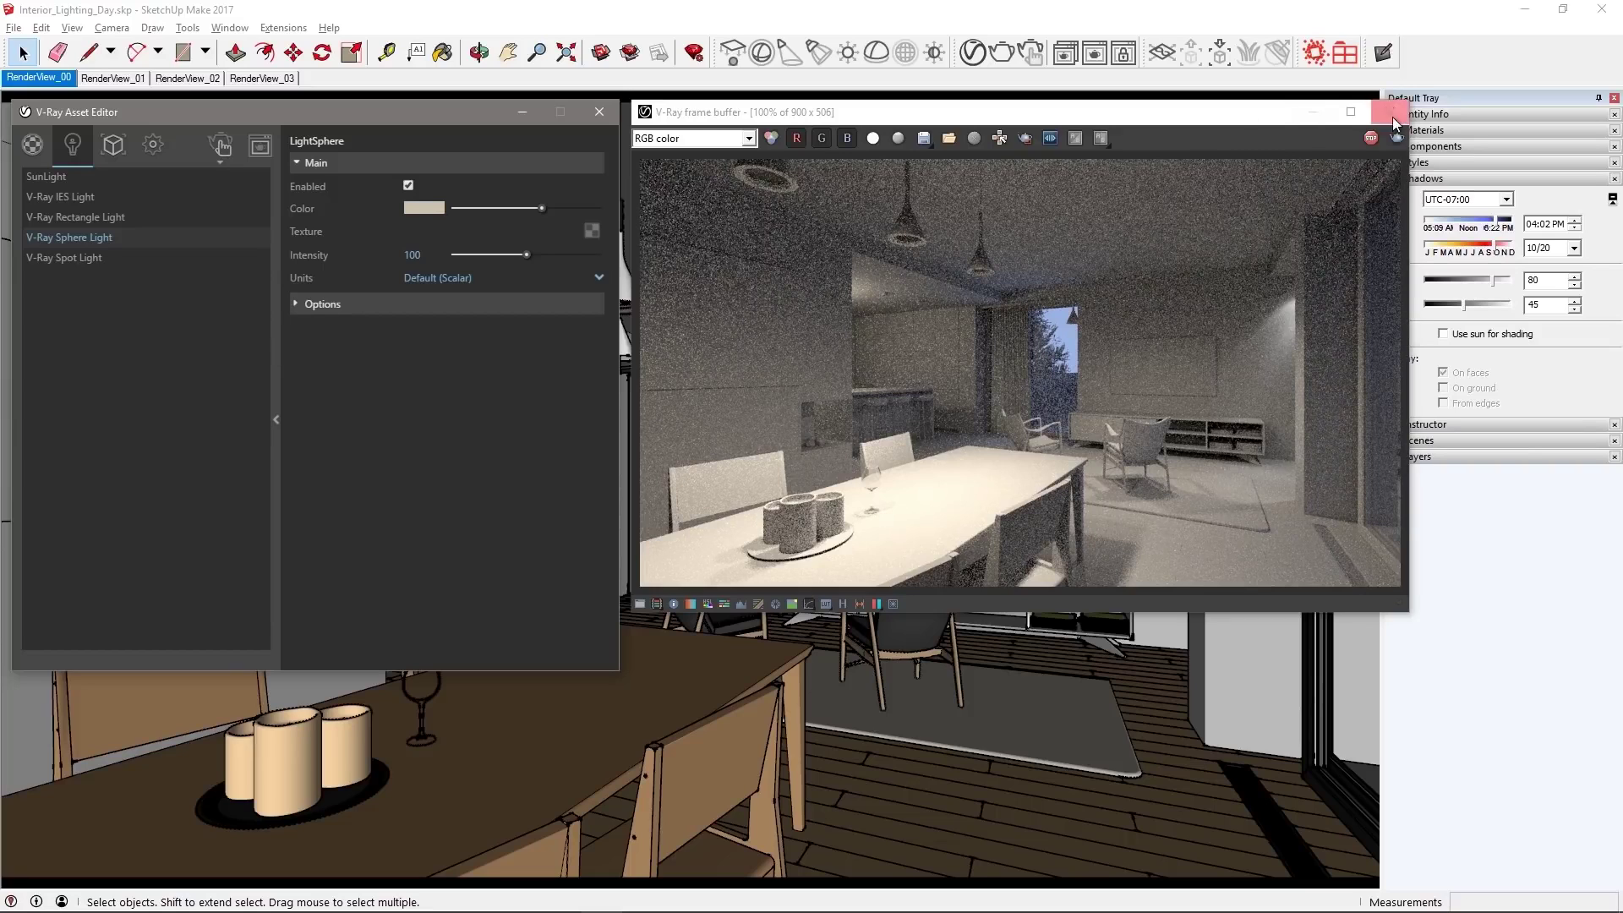
Stop the interactive render and set the output size to 1280 × 720
{"action": "left_click", "coordinate": [1372, 141]}
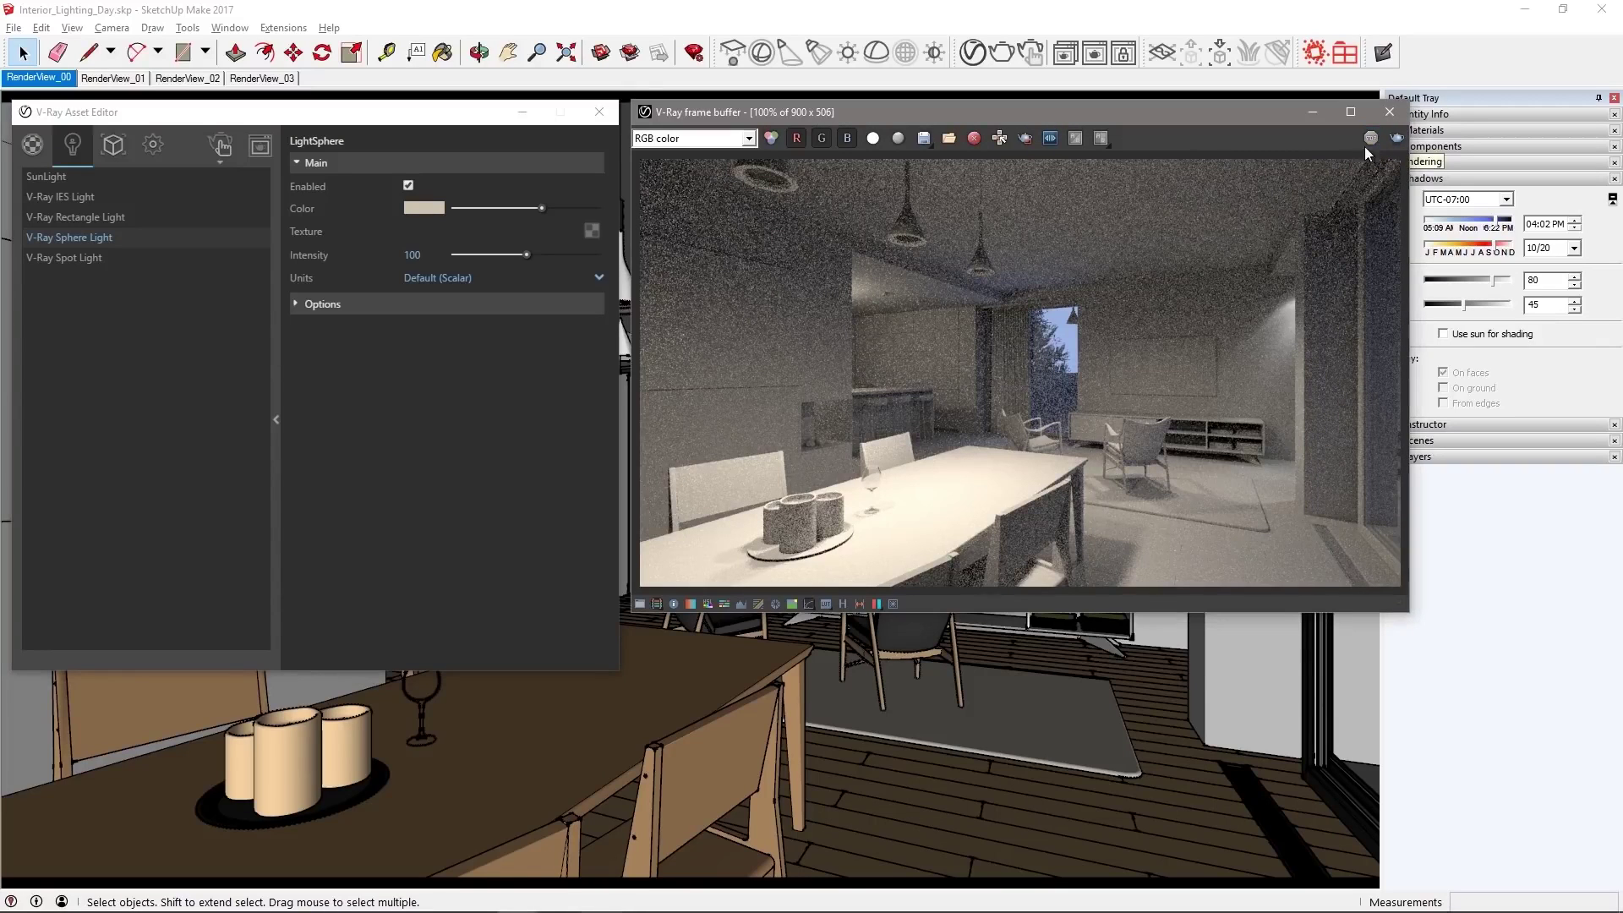
{"action": "left_click", "coordinate": [164, 144]}
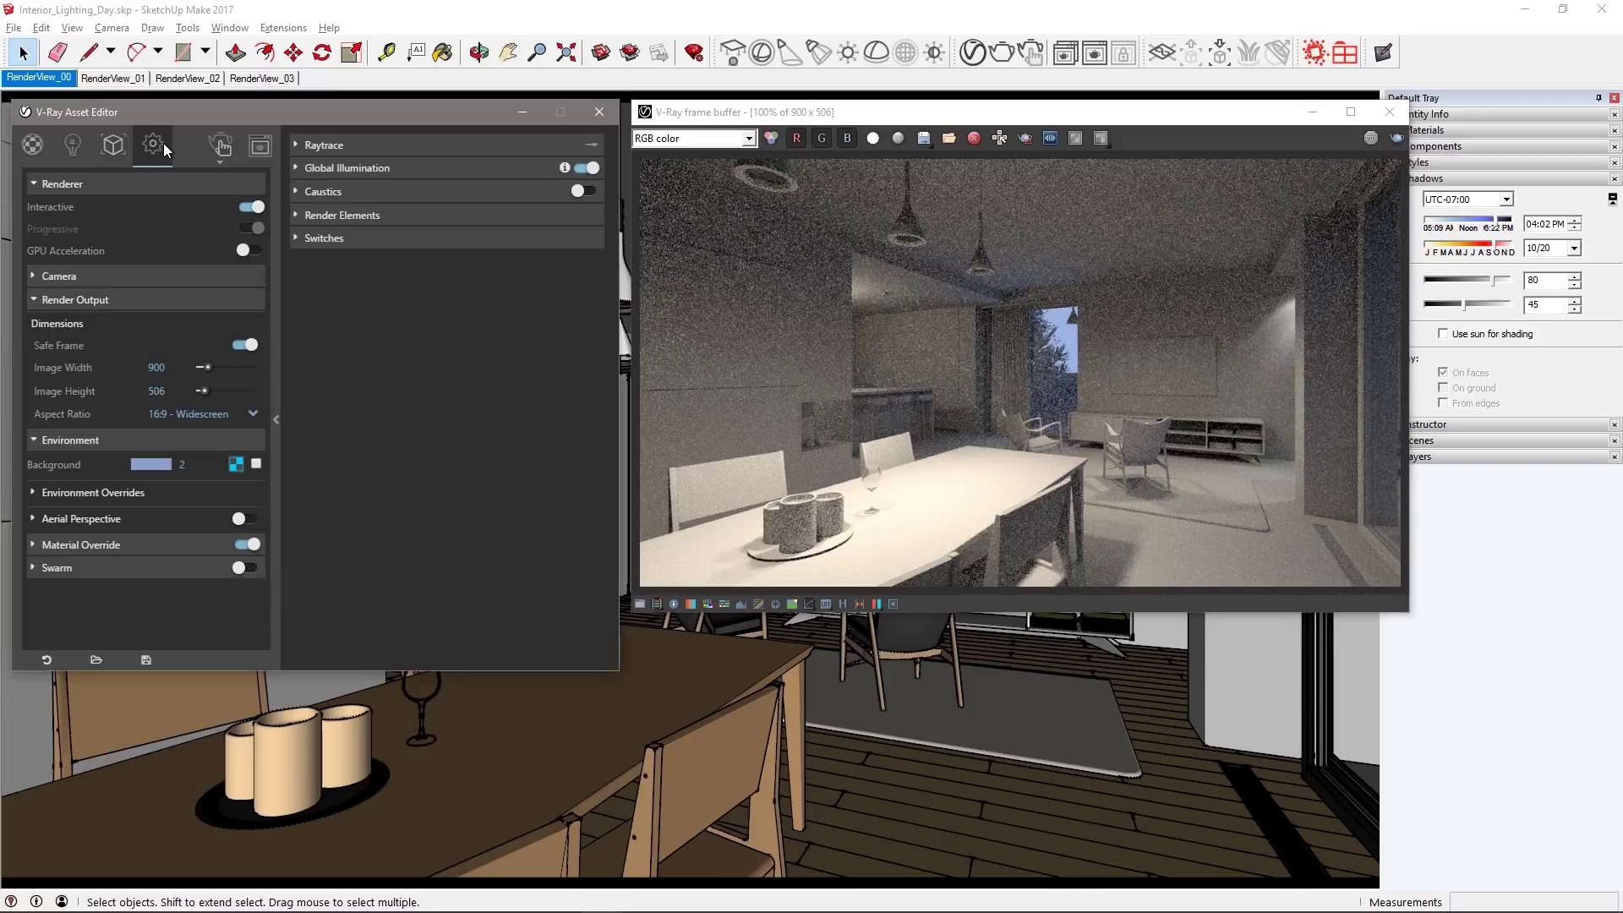
{"action": "left_click", "coordinate": [155, 367]}
{"action": "type", "text": "1280"}
{"action": "key", "text": "Return"}
Switch off Interactive, set Quality to High, and start the final render
{"action": "left_click", "coordinate": [257, 206]}
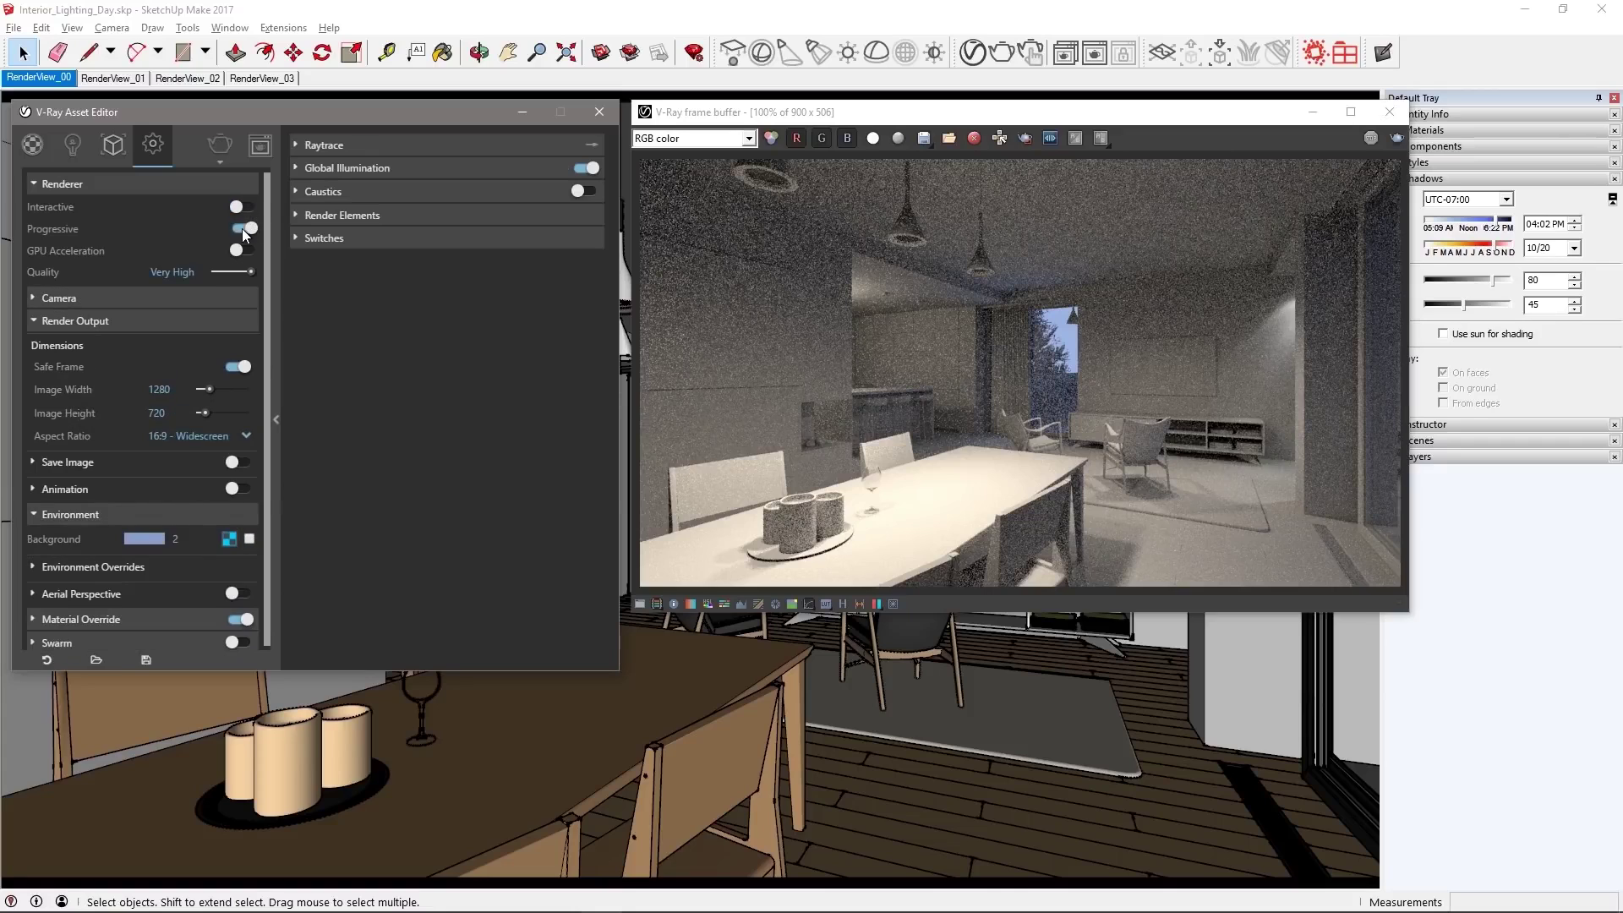
{"action": "left_click_drag", "start_coordinate": [248, 271], "coordinate": [245, 273]}
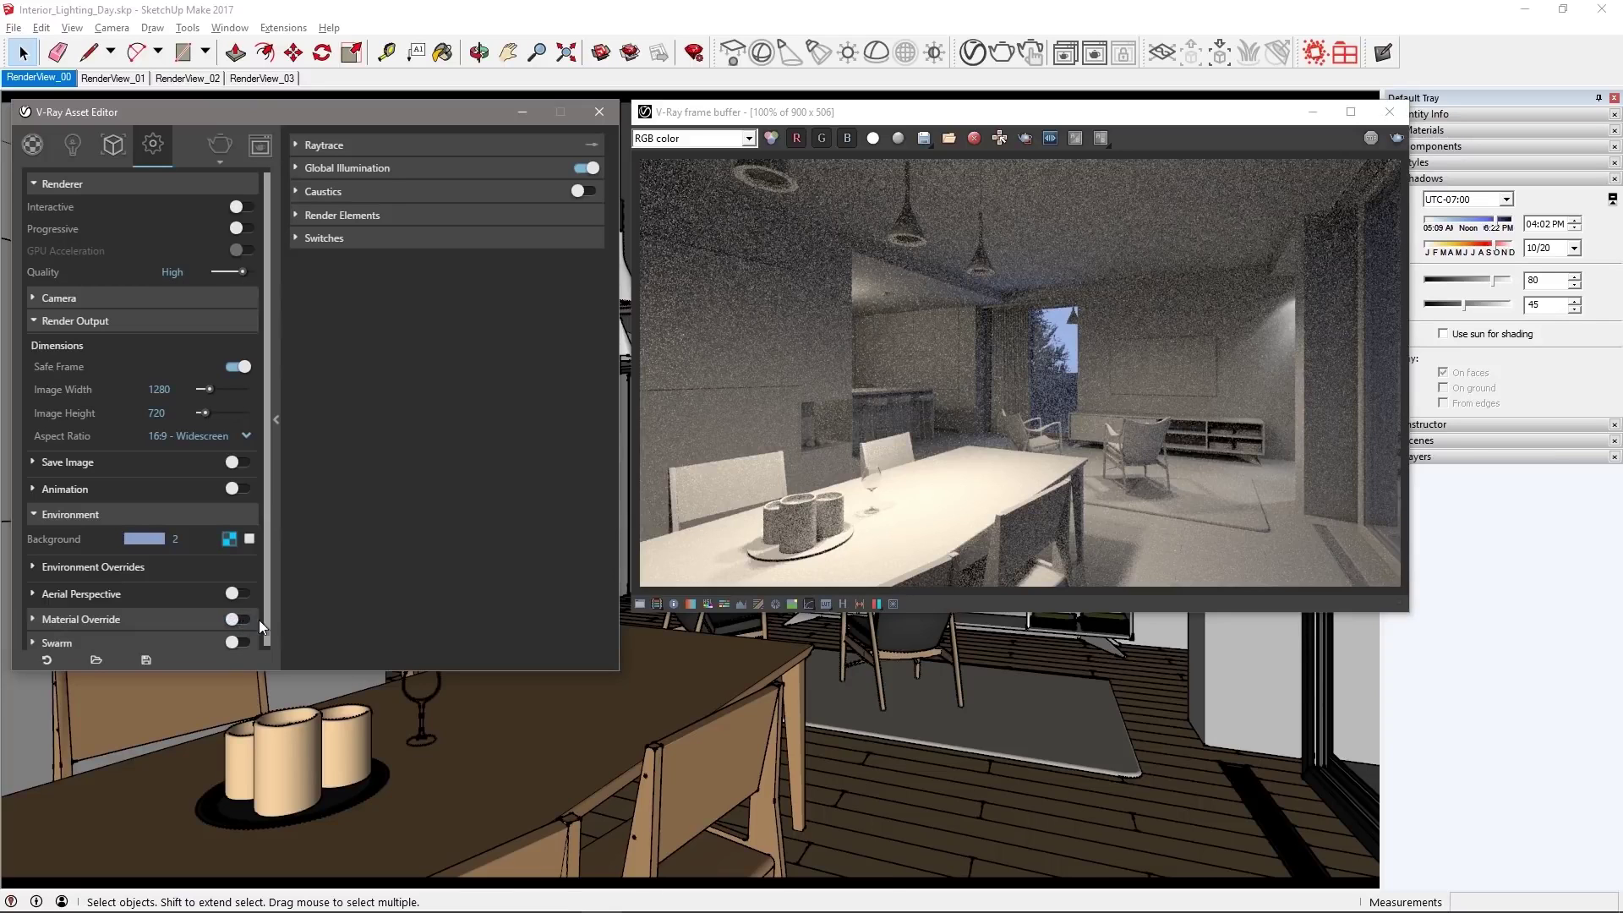
{"action": "left_click", "coordinate": [997, 56]}
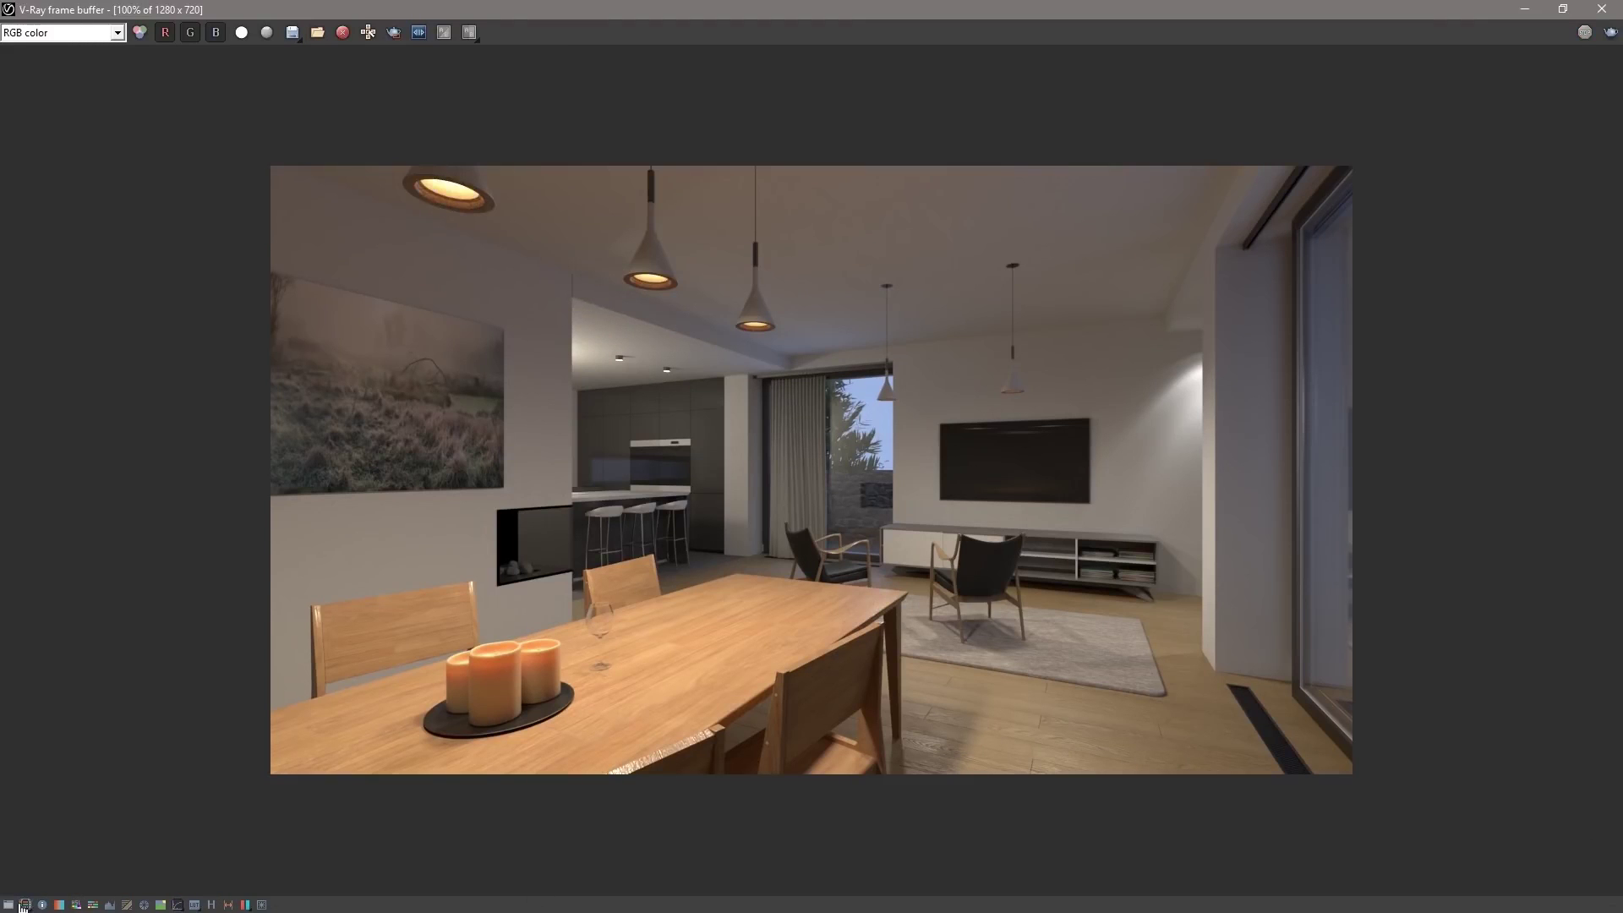
Apply exposure 0.81 with highlight burn 0.87, warmer white balance and more saturation
{"action": "left_click", "coordinate": [7, 906]}
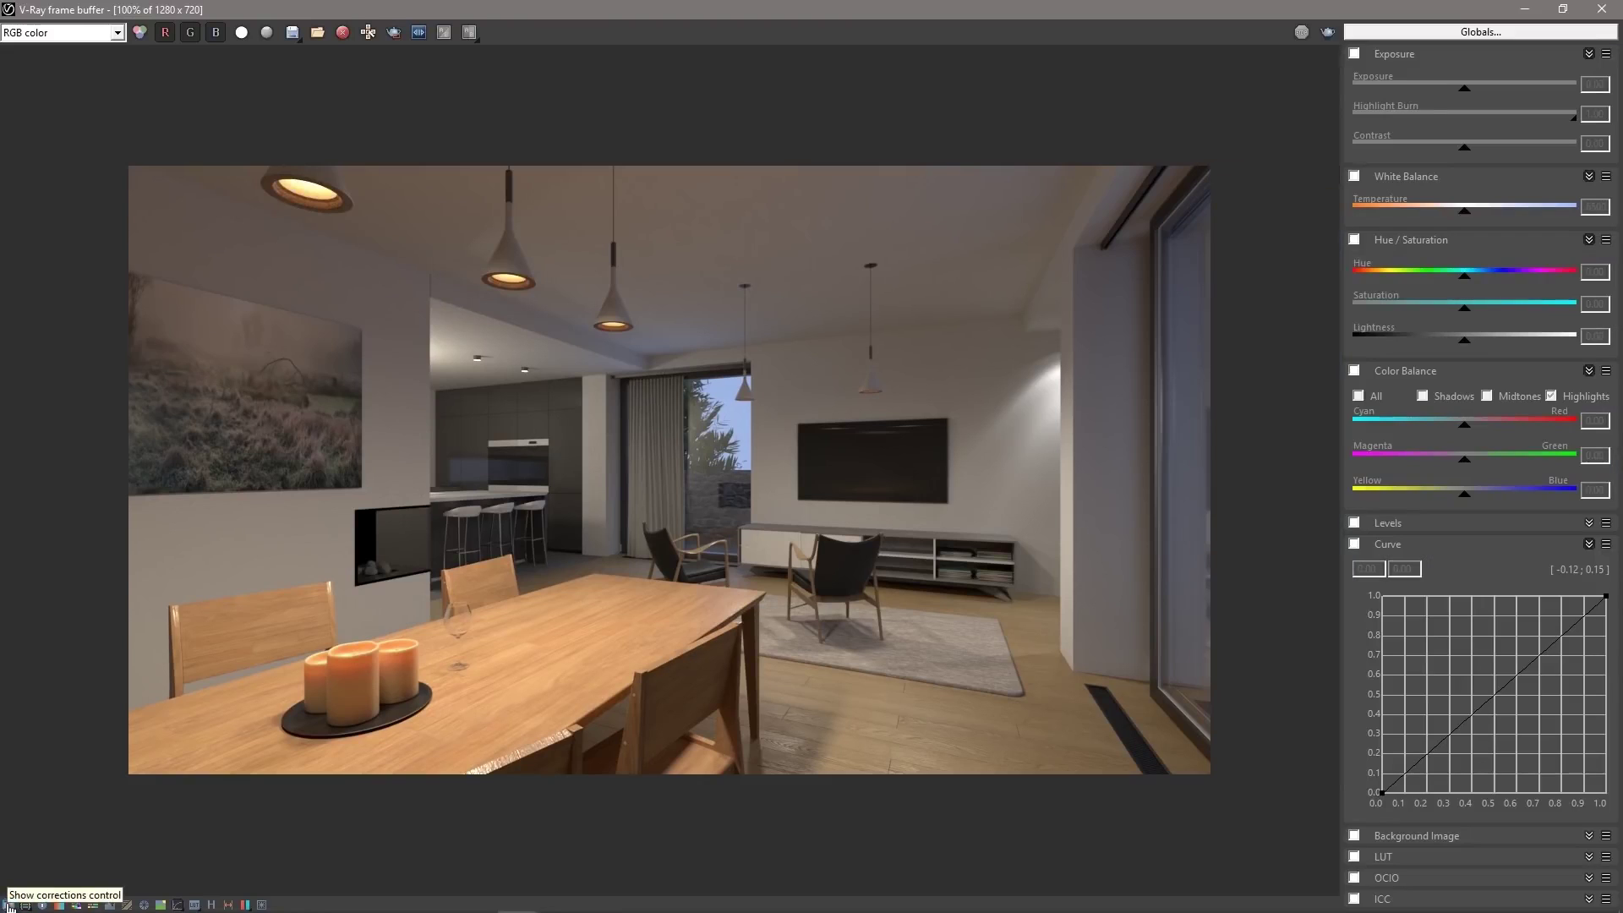
{"action": "left_click", "coordinate": [1357, 54]}
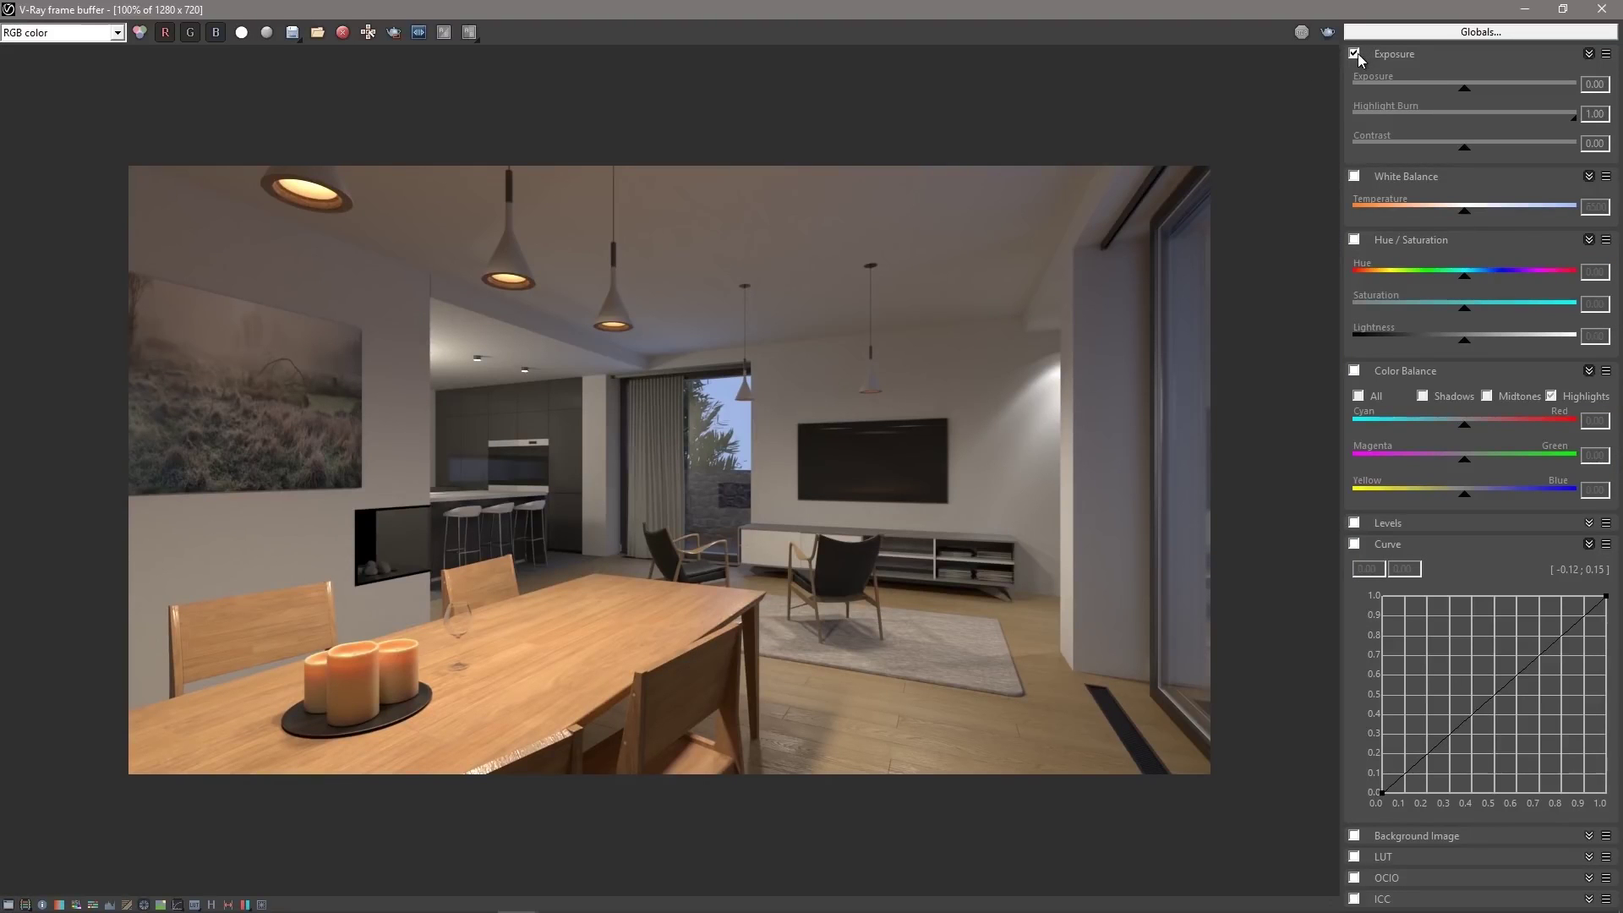
{"action": "left_click_drag", "start_coordinate": [1465, 87], "coordinate": [1486, 94]}
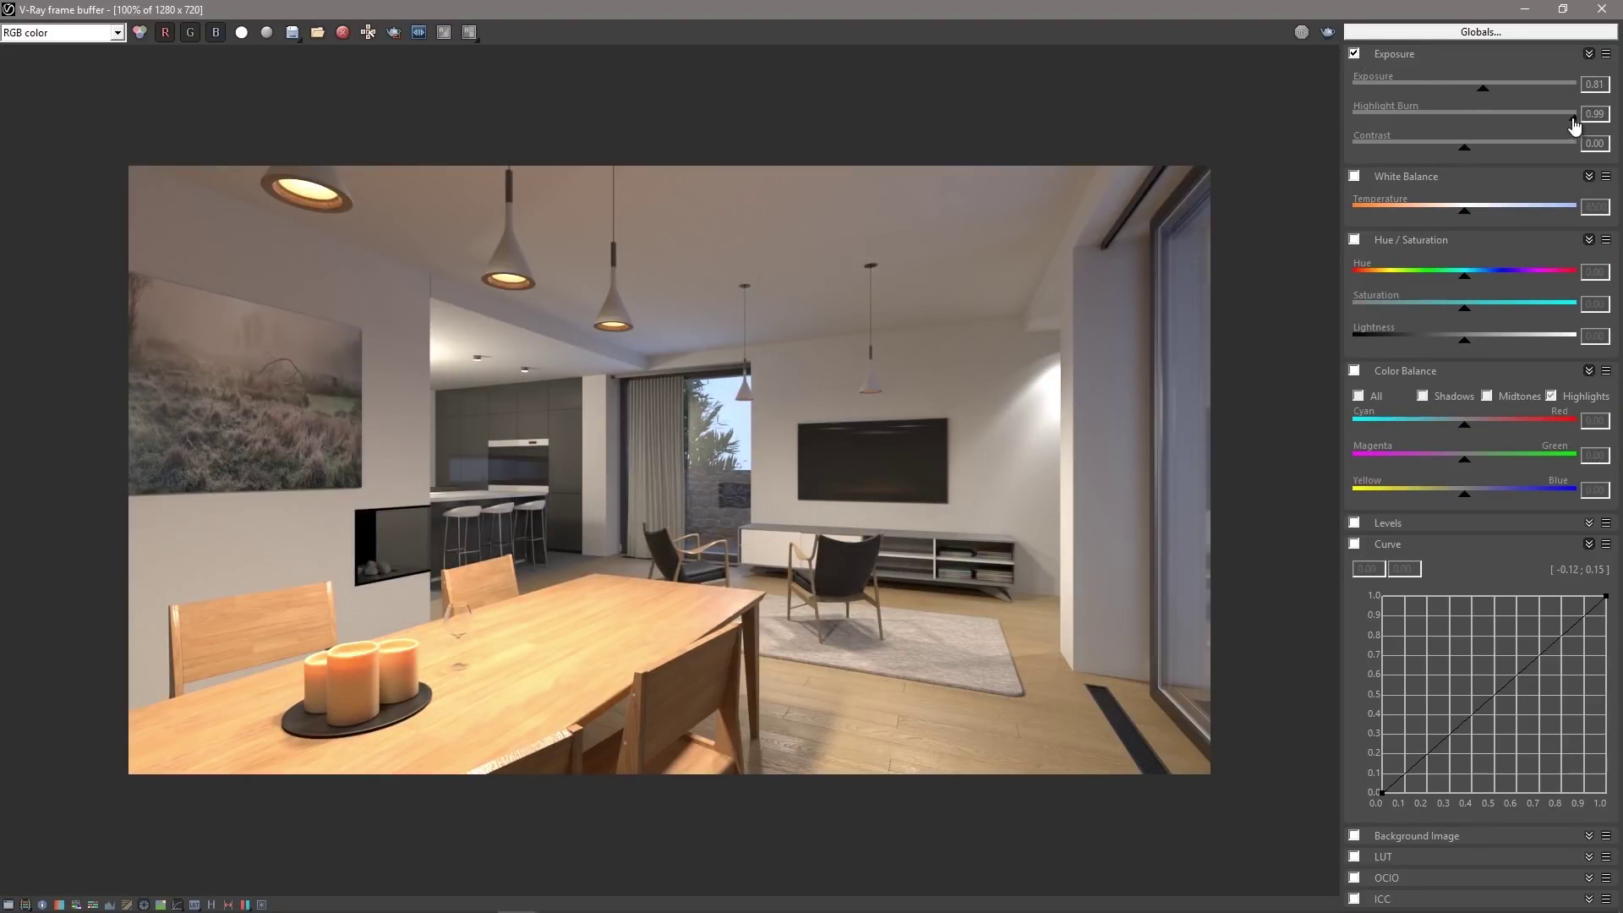
{"action": "left_click_drag", "start_coordinate": [1574, 123], "coordinate": [1547, 121]}
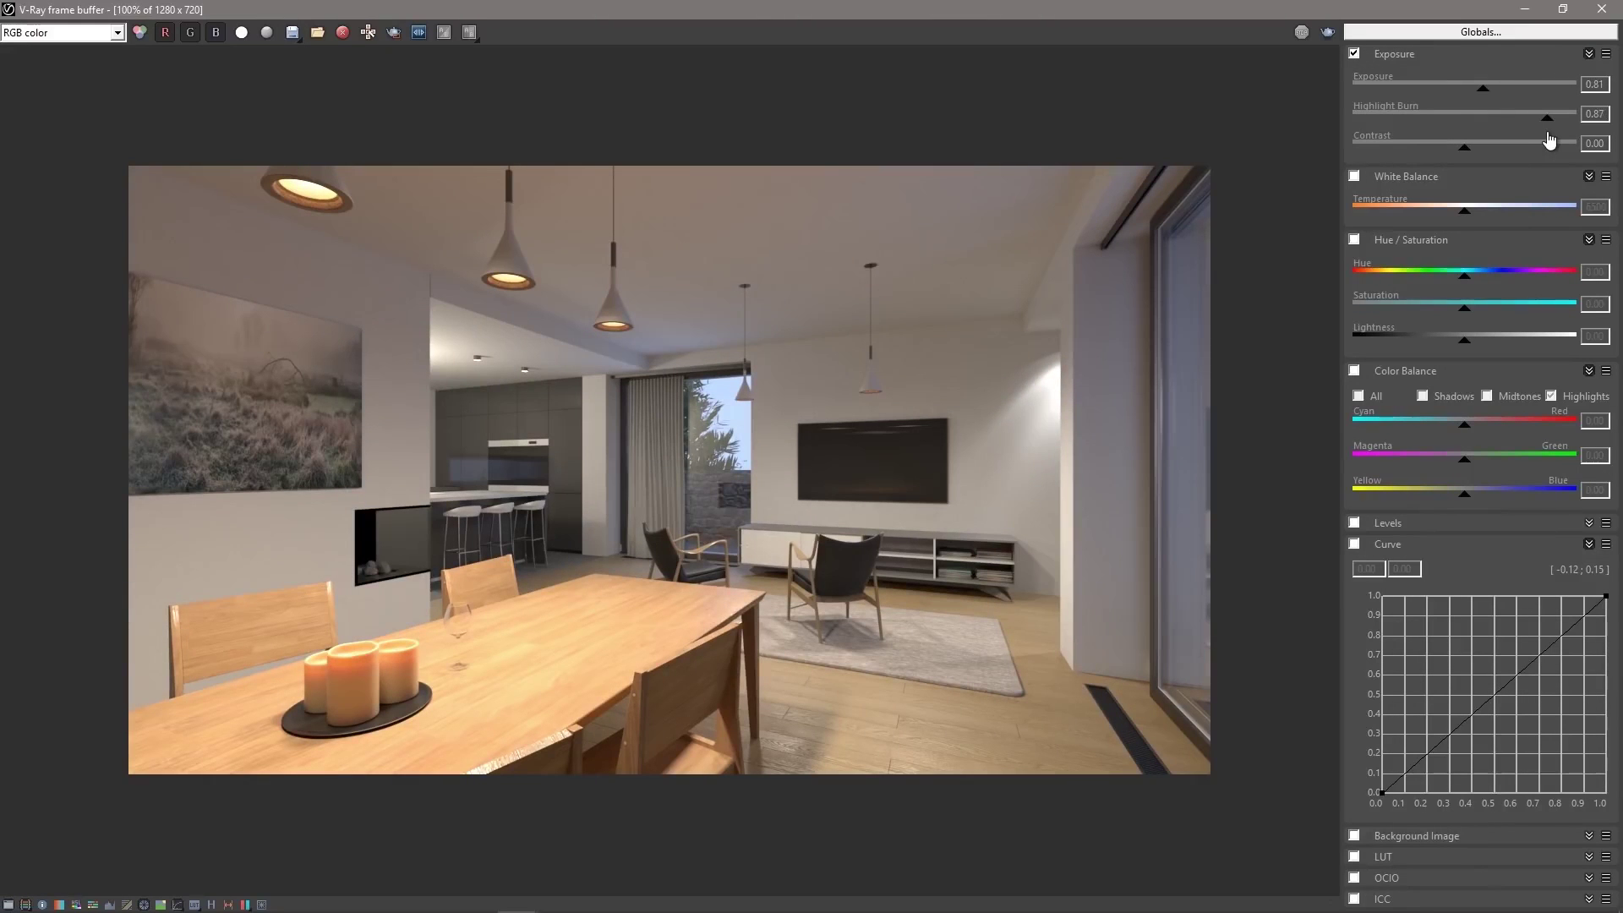
{"action": "left_click", "coordinate": [1356, 175]}
{"action": "mouse_move", "coordinate": [1387, 218]}
{"action": "left_mouse_down"}
{"action": "mouse_move", "coordinate": [1541, 216]}
{"action": "mouse_move", "coordinate": [1447, 217]}
{"action": "left_mouse_up"}
{"action": "left_click", "coordinate": [1356, 239]}
{"action": "mouse_move", "coordinate": [1481, 315]}
{"action": "left_mouse_down"}
{"action": "mouse_move", "coordinate": [1503, 314]}
{"action": "mouse_move", "coordinate": [1488, 317]}
{"action": "left_mouse_up"}
Enable Color Balance, shifting the shadows toward cyan and blue
{"action": "left_click", "coordinate": [1355, 372]}
{"action": "left_click", "coordinate": [1421, 396]}
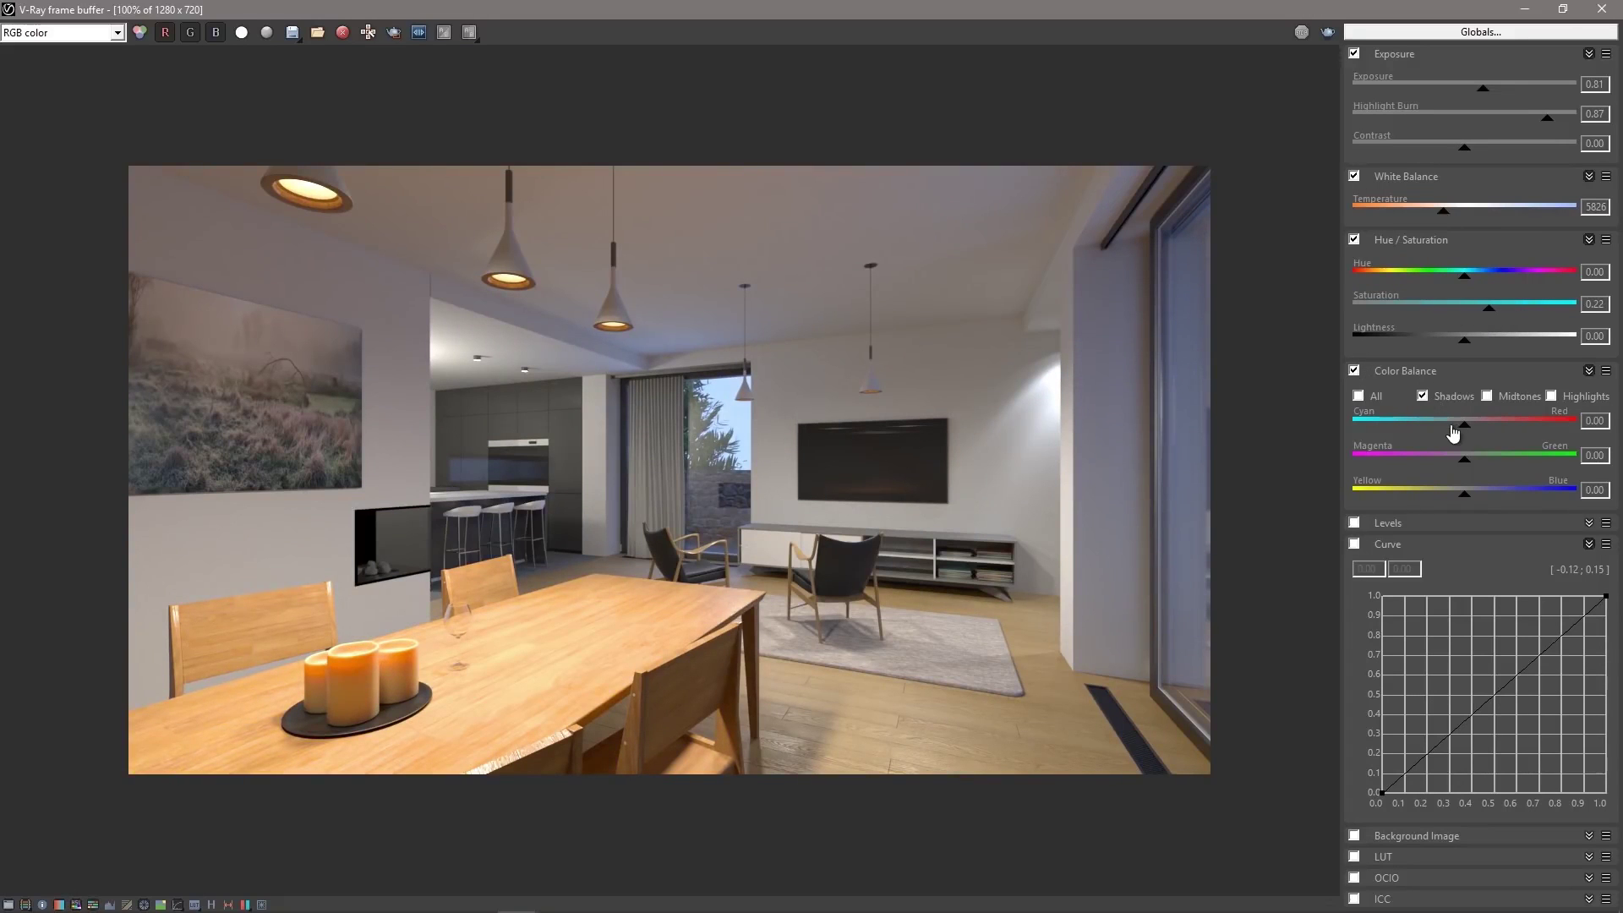
{"action": "mouse_move", "coordinate": [1465, 424]}
{"action": "left_mouse_down"}
{"action": "mouse_move", "coordinate": [1454, 432]}
{"action": "mouse_move", "coordinate": [1526, 423]}
{"action": "left_mouse_up"}
{"action": "left_click", "coordinate": [1551, 395]}
{"action": "left_click", "coordinate": [1422, 395]}
{"action": "left_click_drag", "start_coordinate": [1465, 493], "coordinate": [1476, 496]}
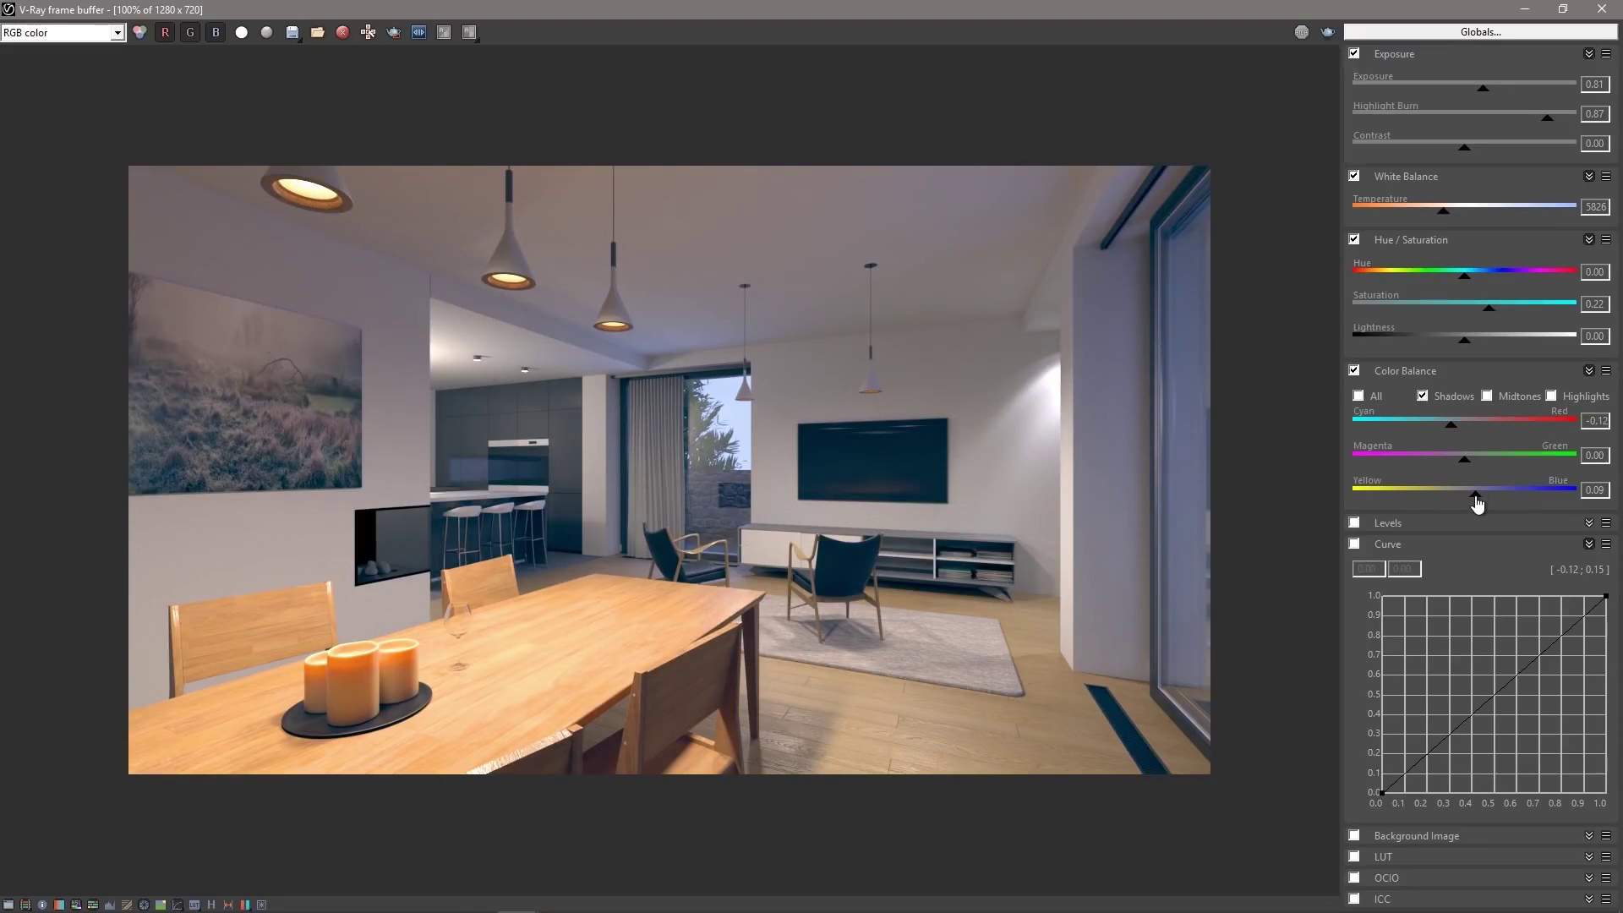
{"action": "left_click", "coordinate": [1408, 371]}
Enable the tone curve and pull a curve point down to deepen shadows
{"action": "left_click", "coordinate": [1355, 413]}
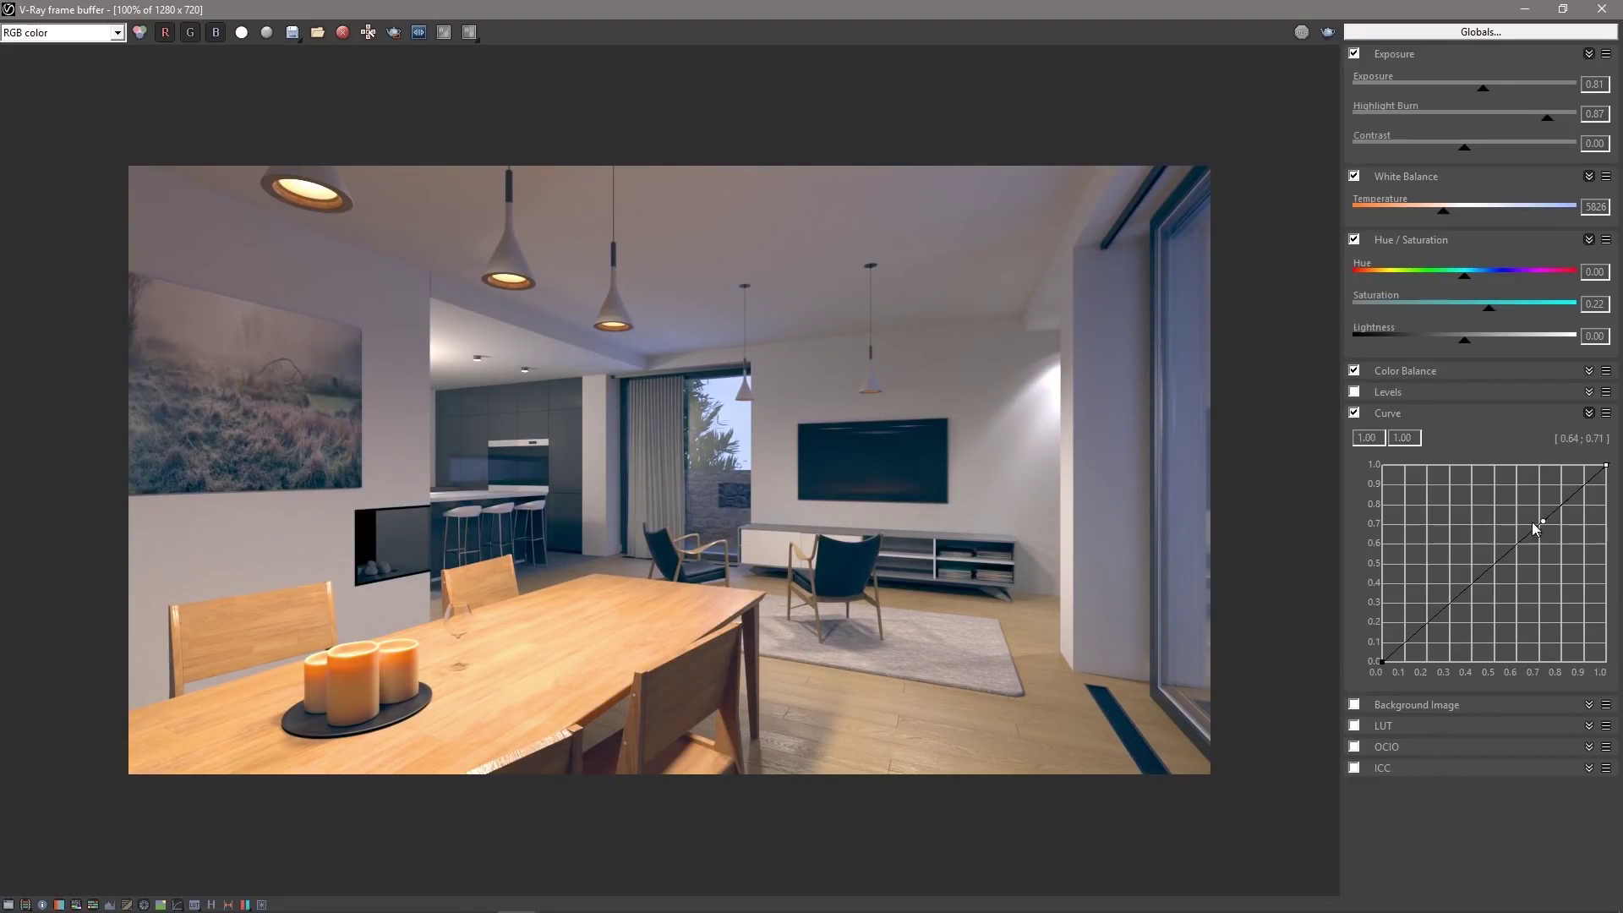
{"action": "left_click_drag", "start_coordinate": [1534, 528], "coordinate": [1465, 538]}
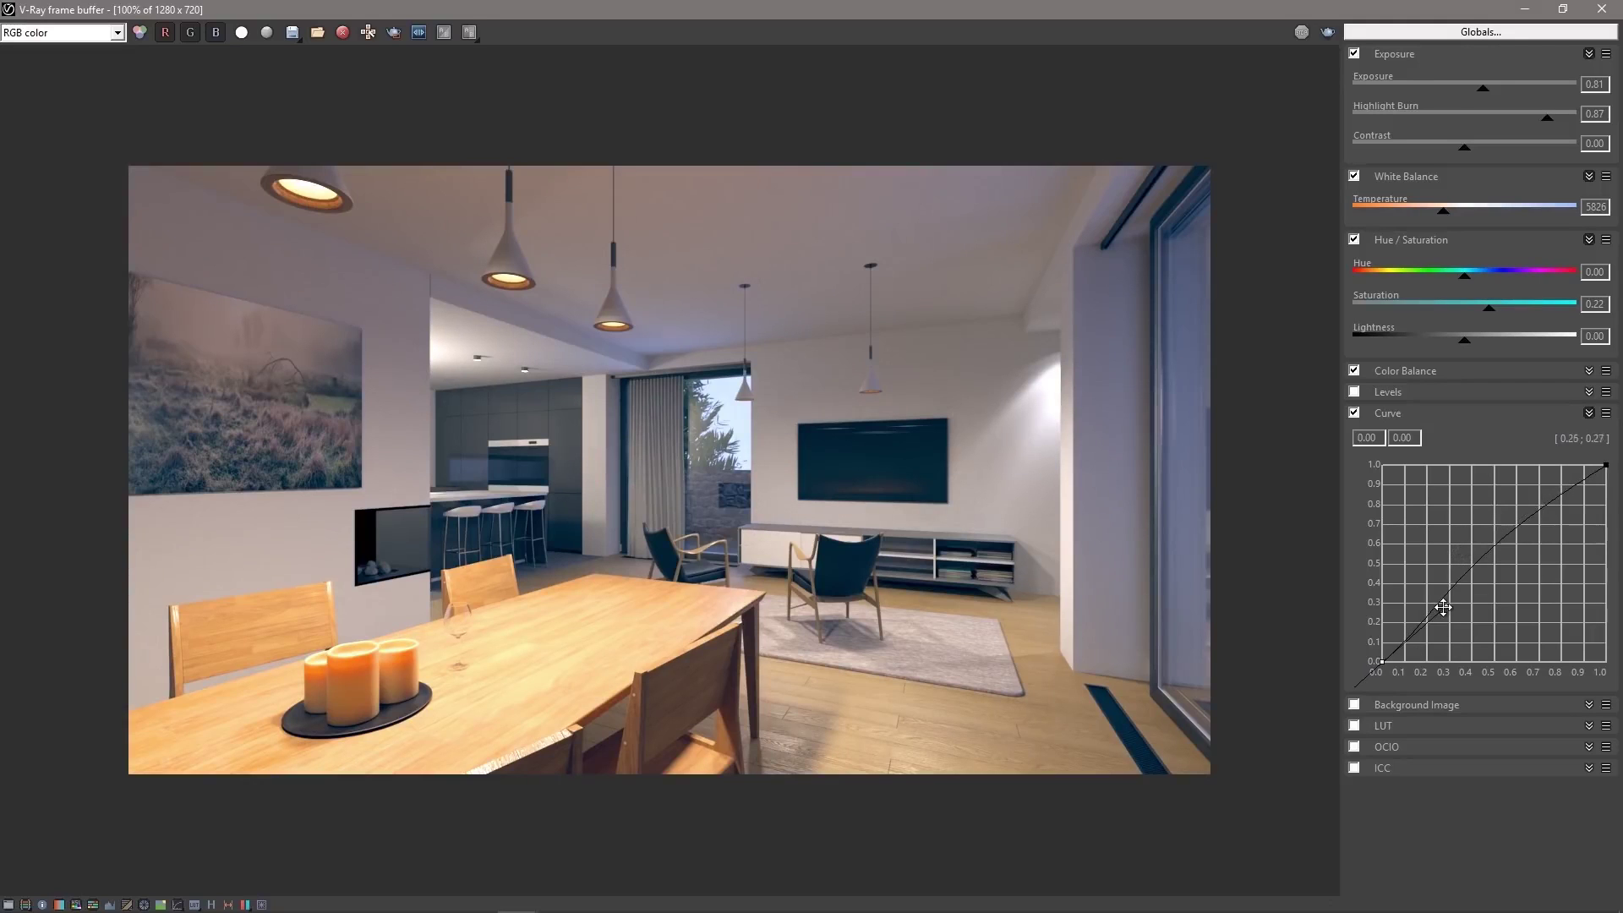
{"action": "left_click_drag", "start_coordinate": [1443, 608], "coordinate": [1406, 653]}
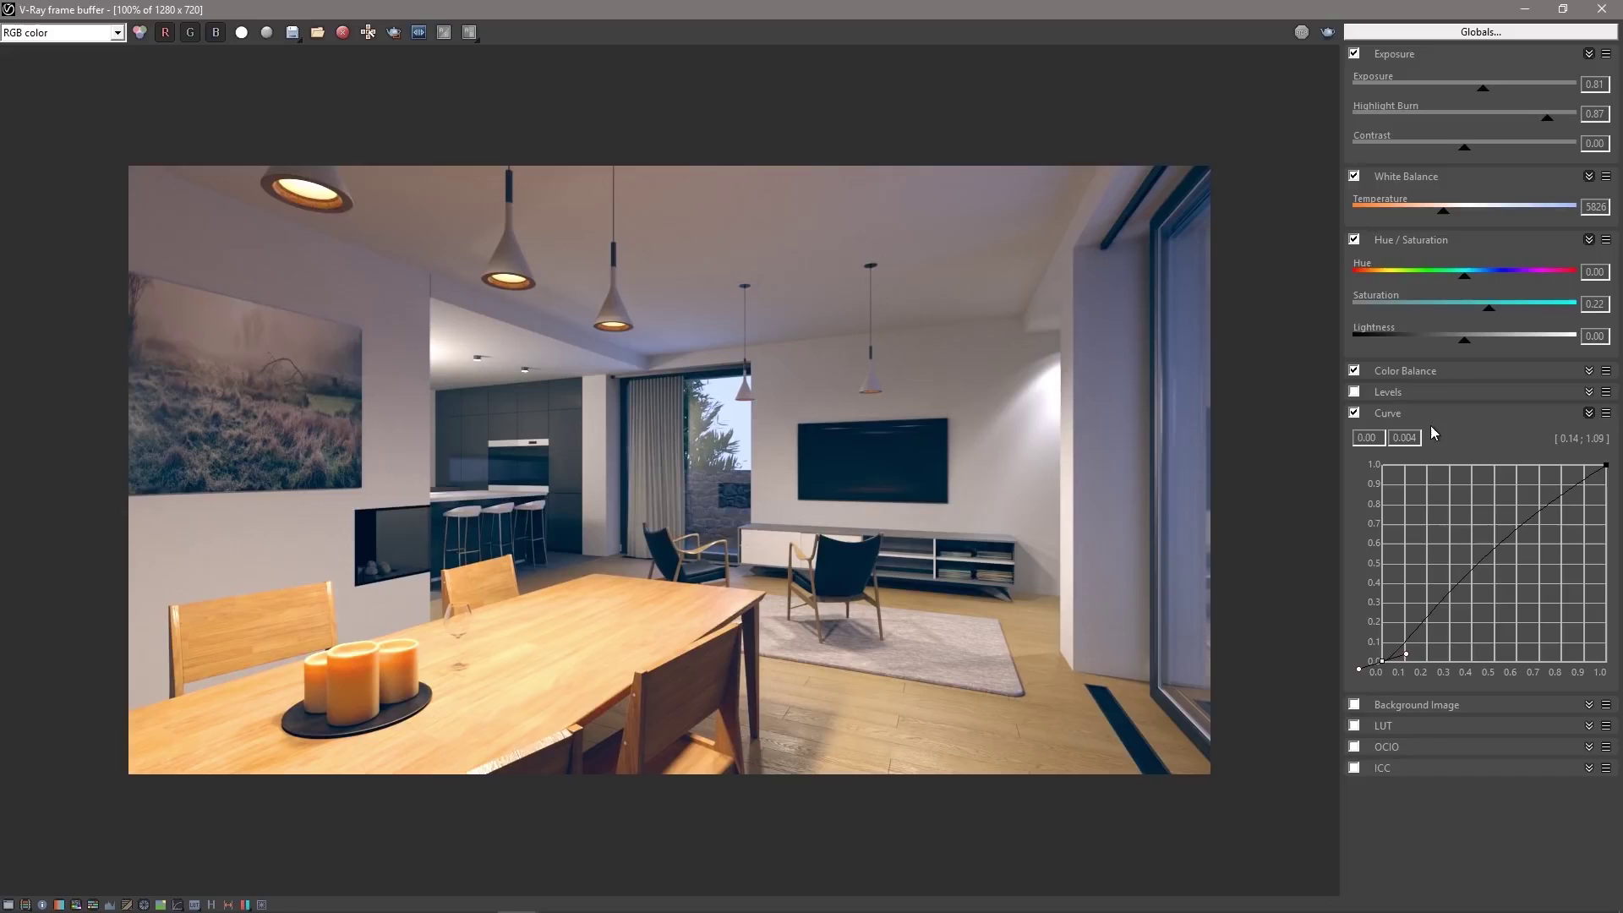
Set the viewer background to black and collapse the Curve rollout
{"action": "right_click", "coordinate": [1278, 304]}
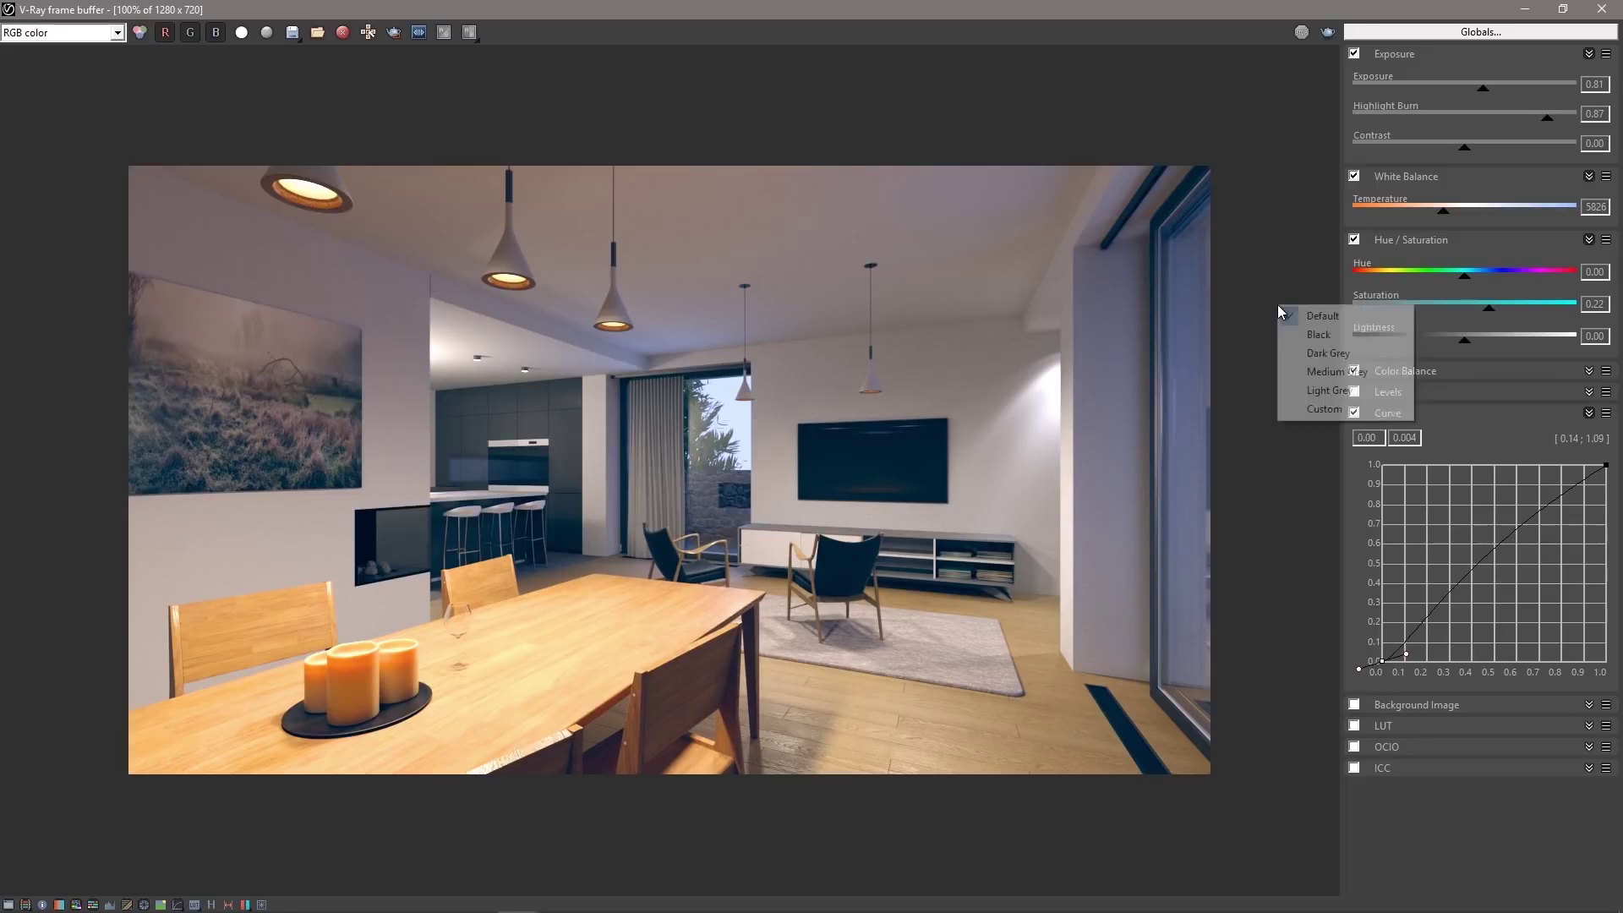
{"action": "left_click", "coordinate": [1319, 336]}
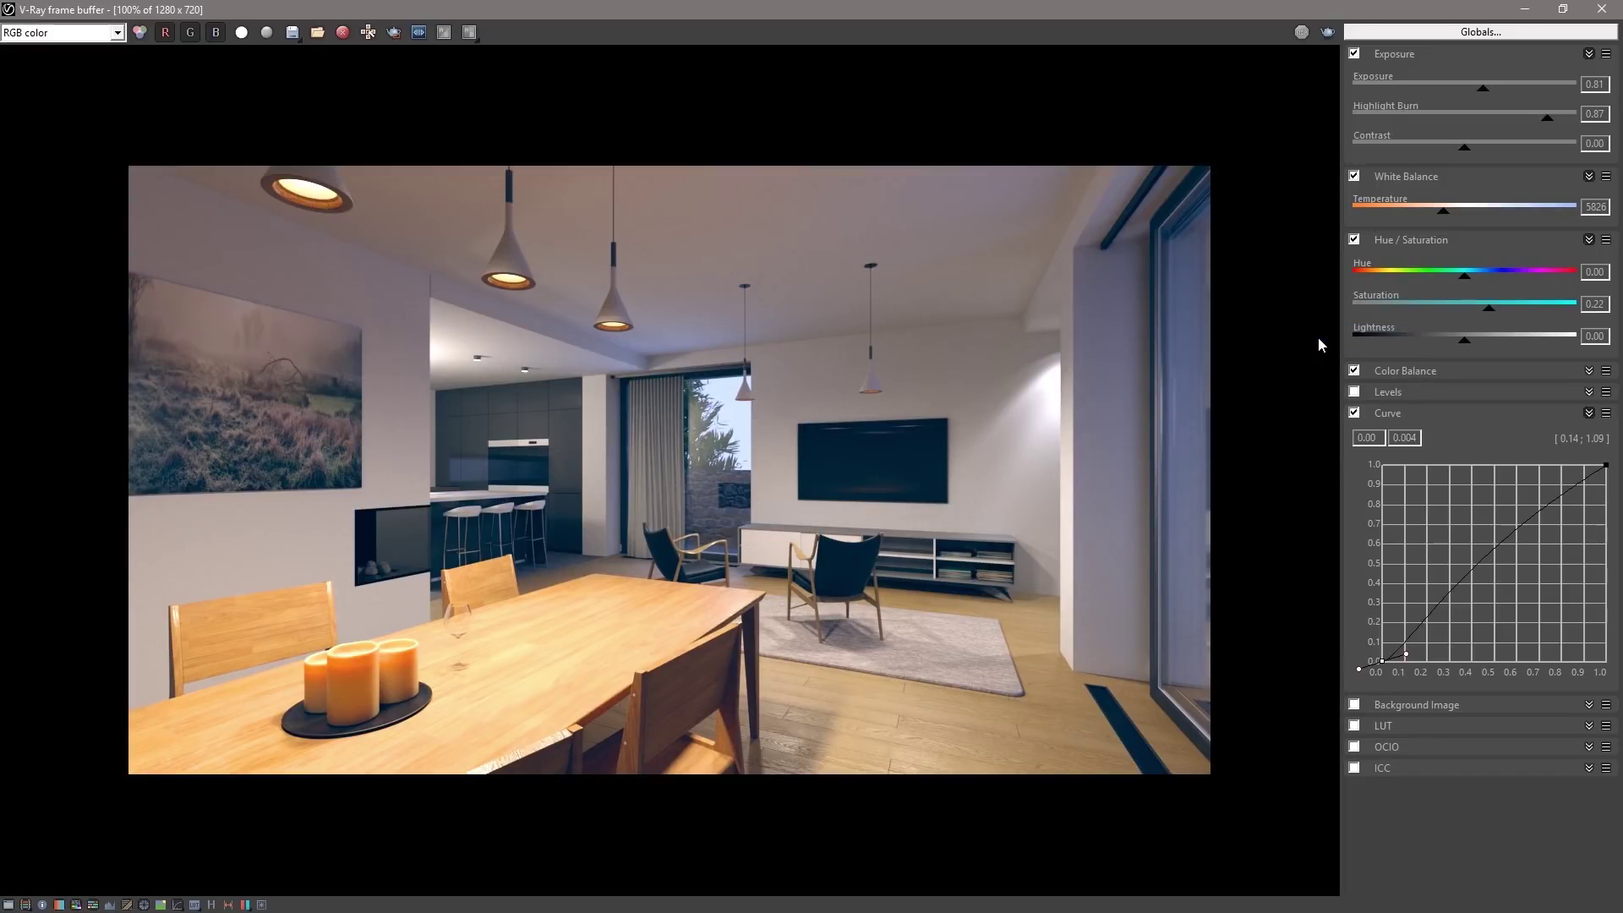
{"action": "left_click", "coordinate": [1387, 416]}
{"action": "left_click", "coordinate": [1482, 35]}
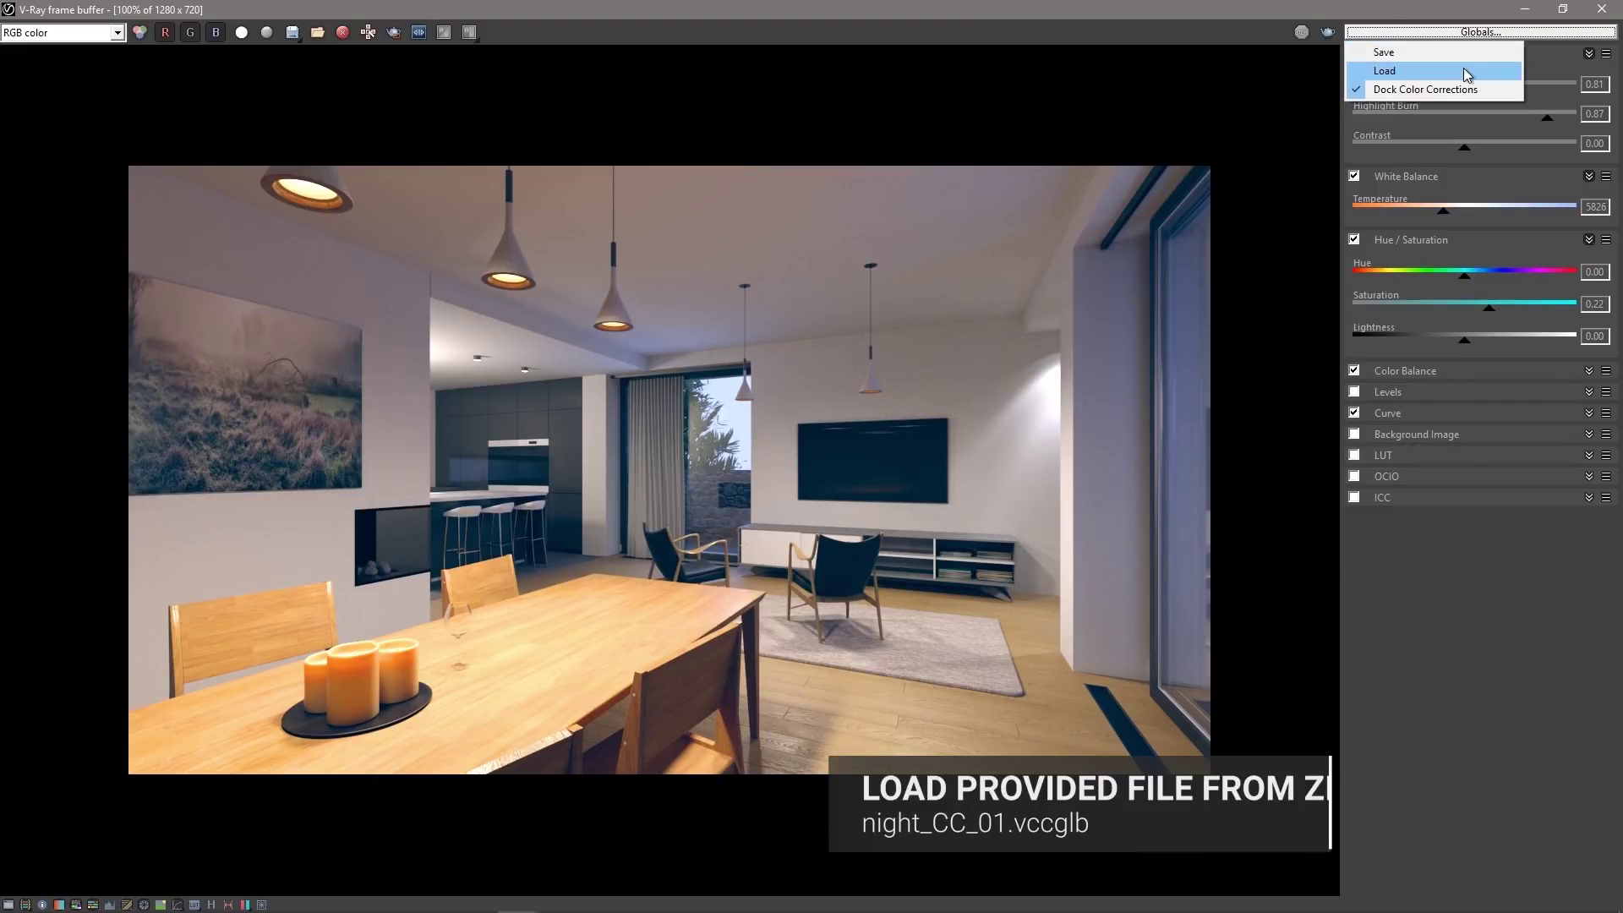
Load the night_CC_01.vccglb colour correction preset
{"action": "left_click", "coordinate": [1463, 72]}
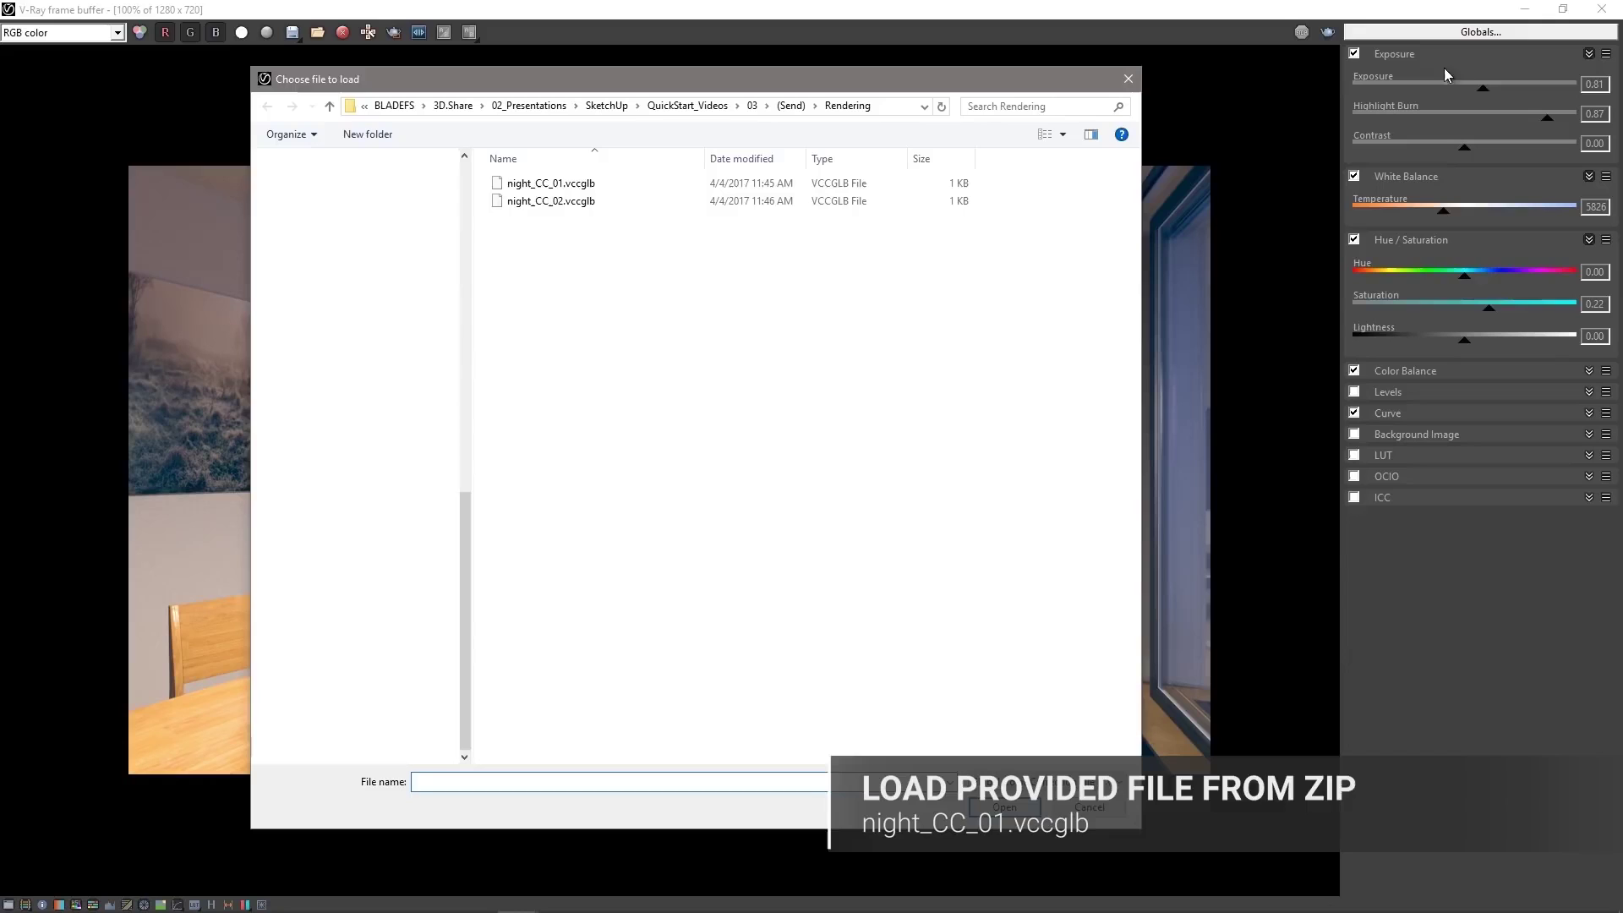
{"action": "left_click", "coordinate": [590, 182]}
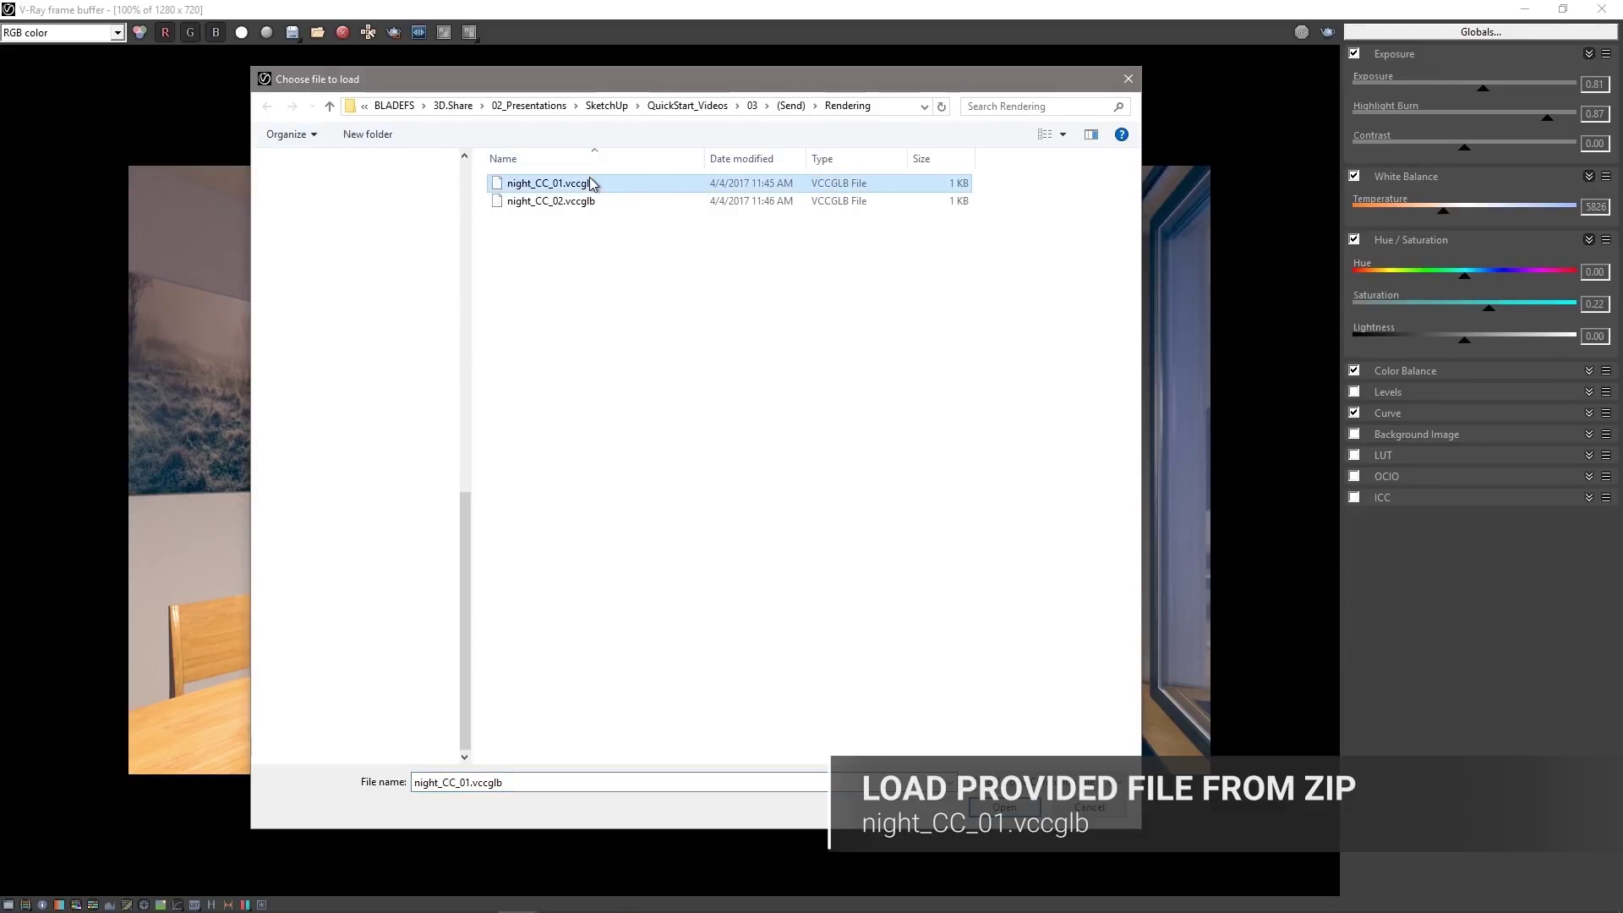
{"action": "double_click", "coordinate": [590, 182]}
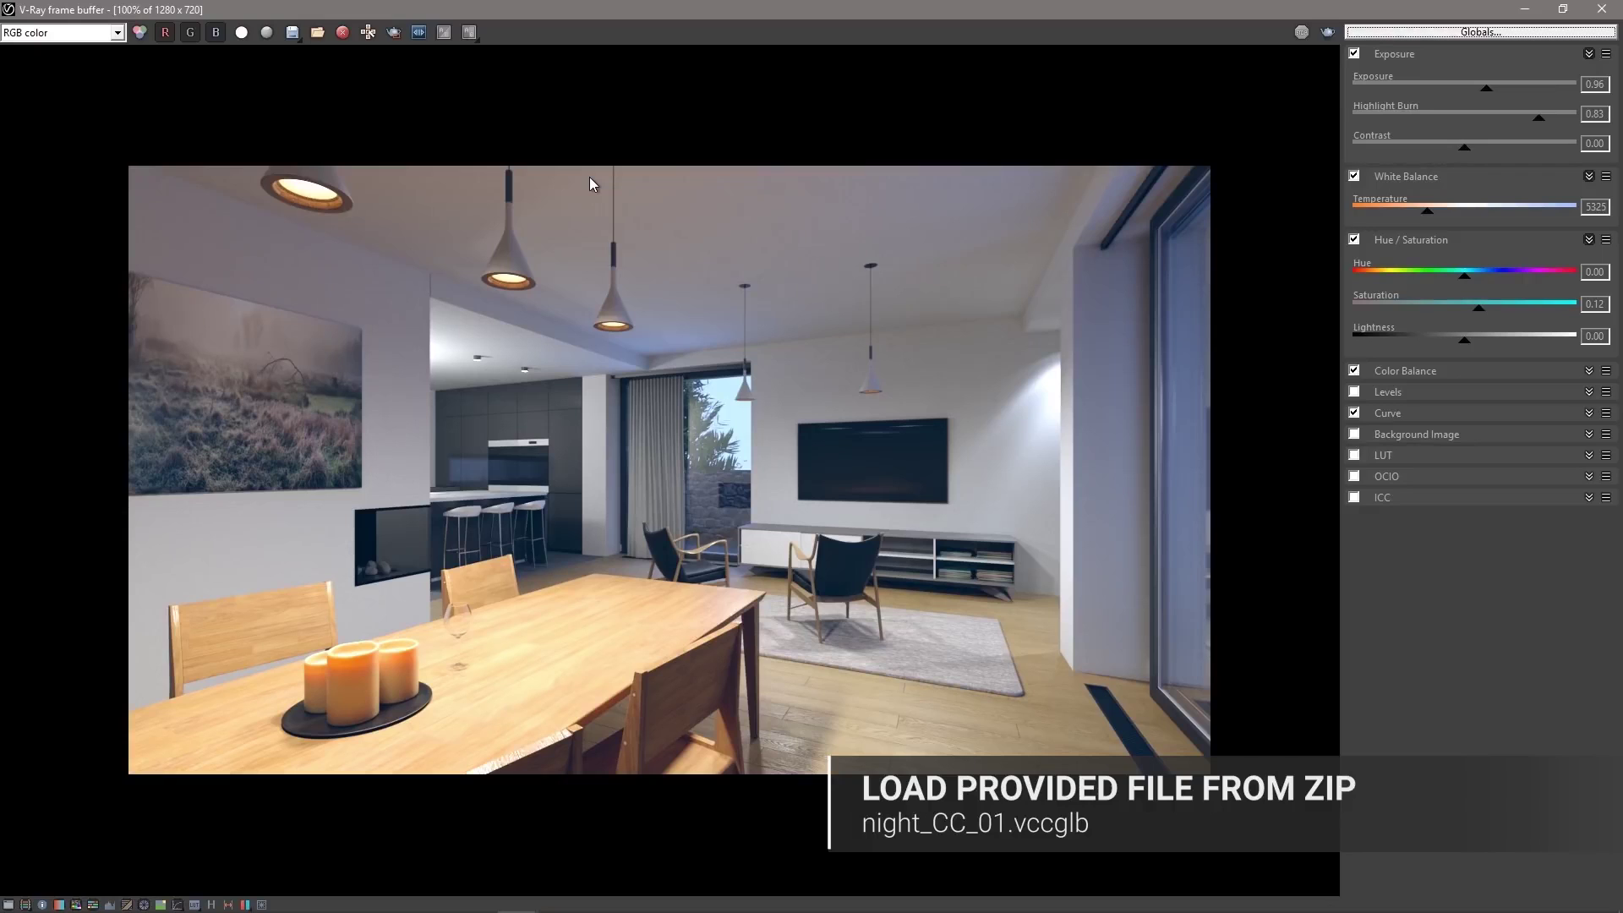
Load the night_CC_02.vccglb preset and hide the corrections panel
{"action": "left_click", "coordinate": [1468, 34]}
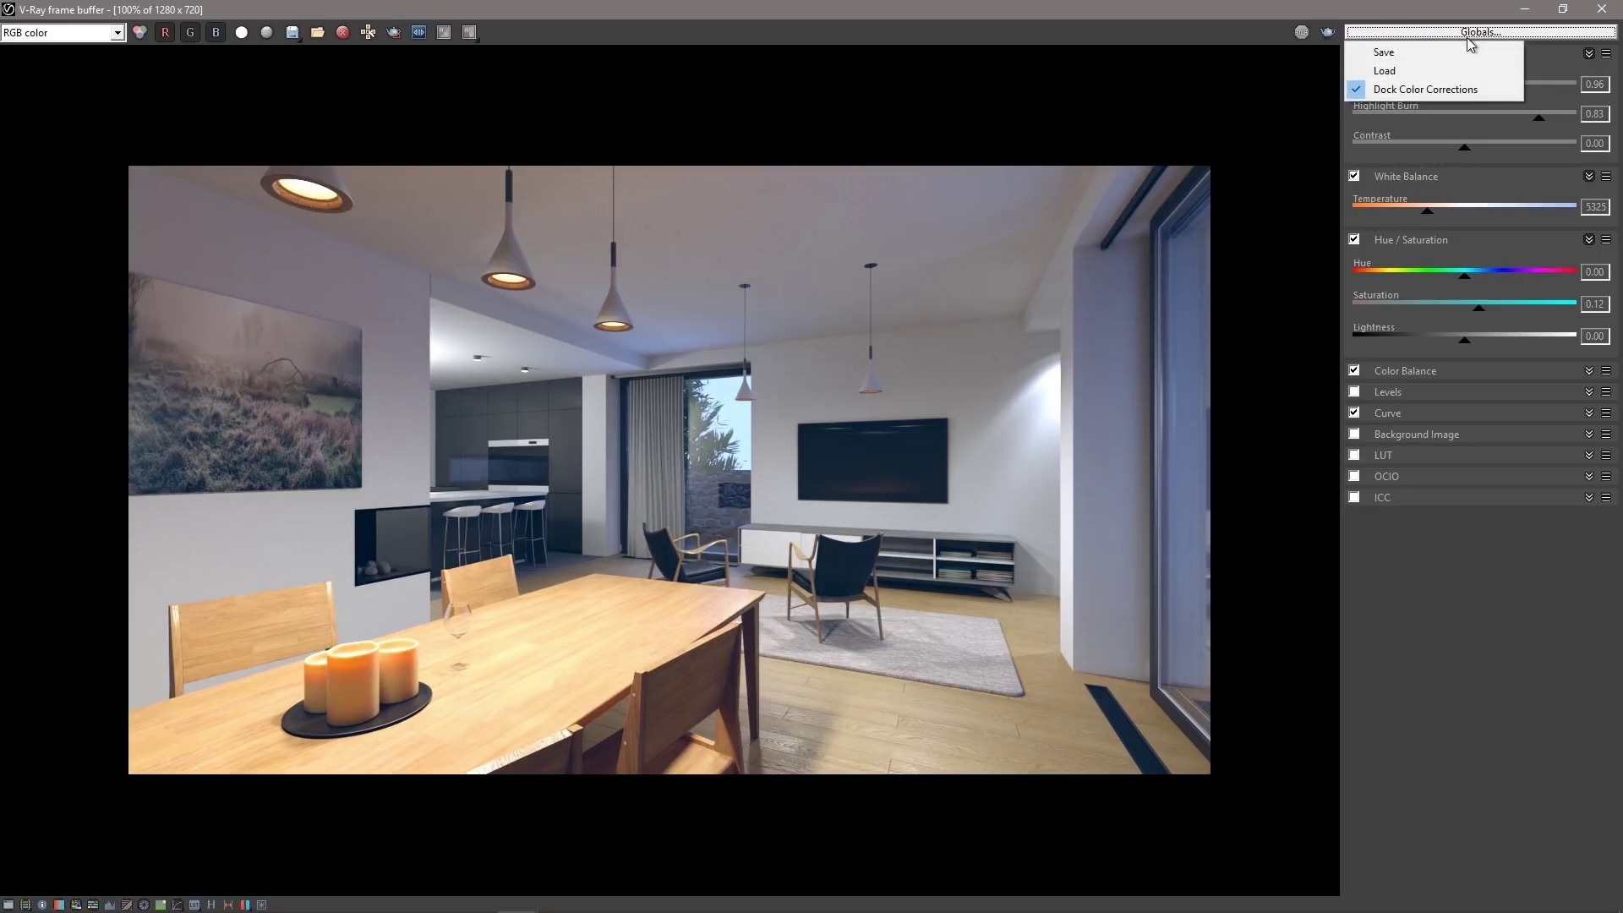
{"action": "left_click", "coordinate": [1451, 73]}
{"action": "left_click", "coordinate": [587, 201]}
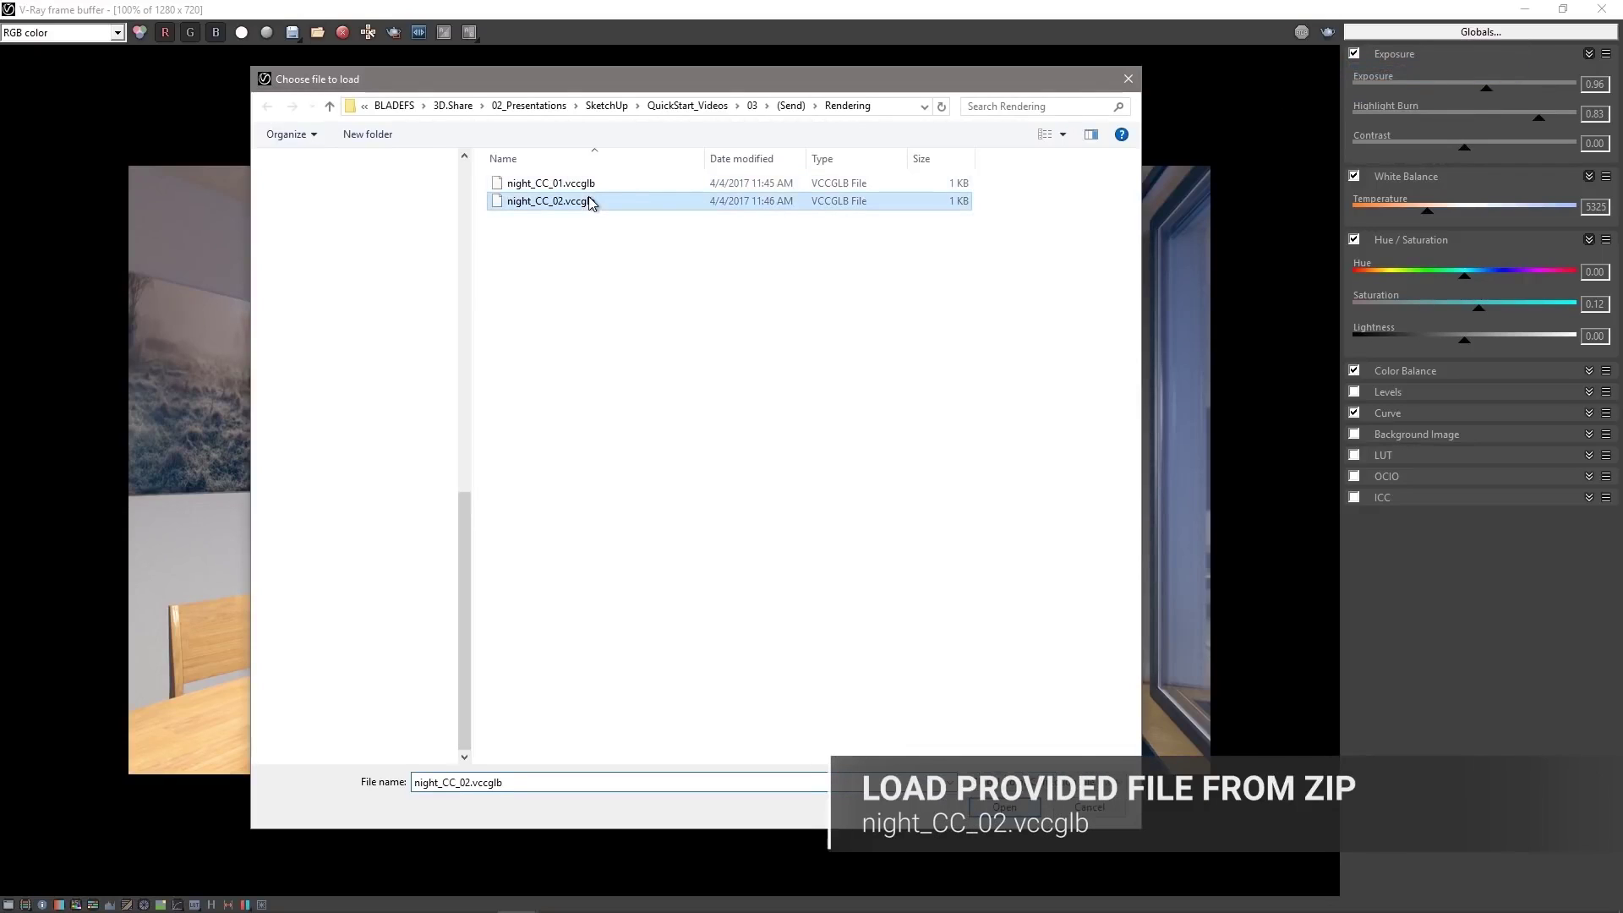
{"action": "key", "text": "Return"}
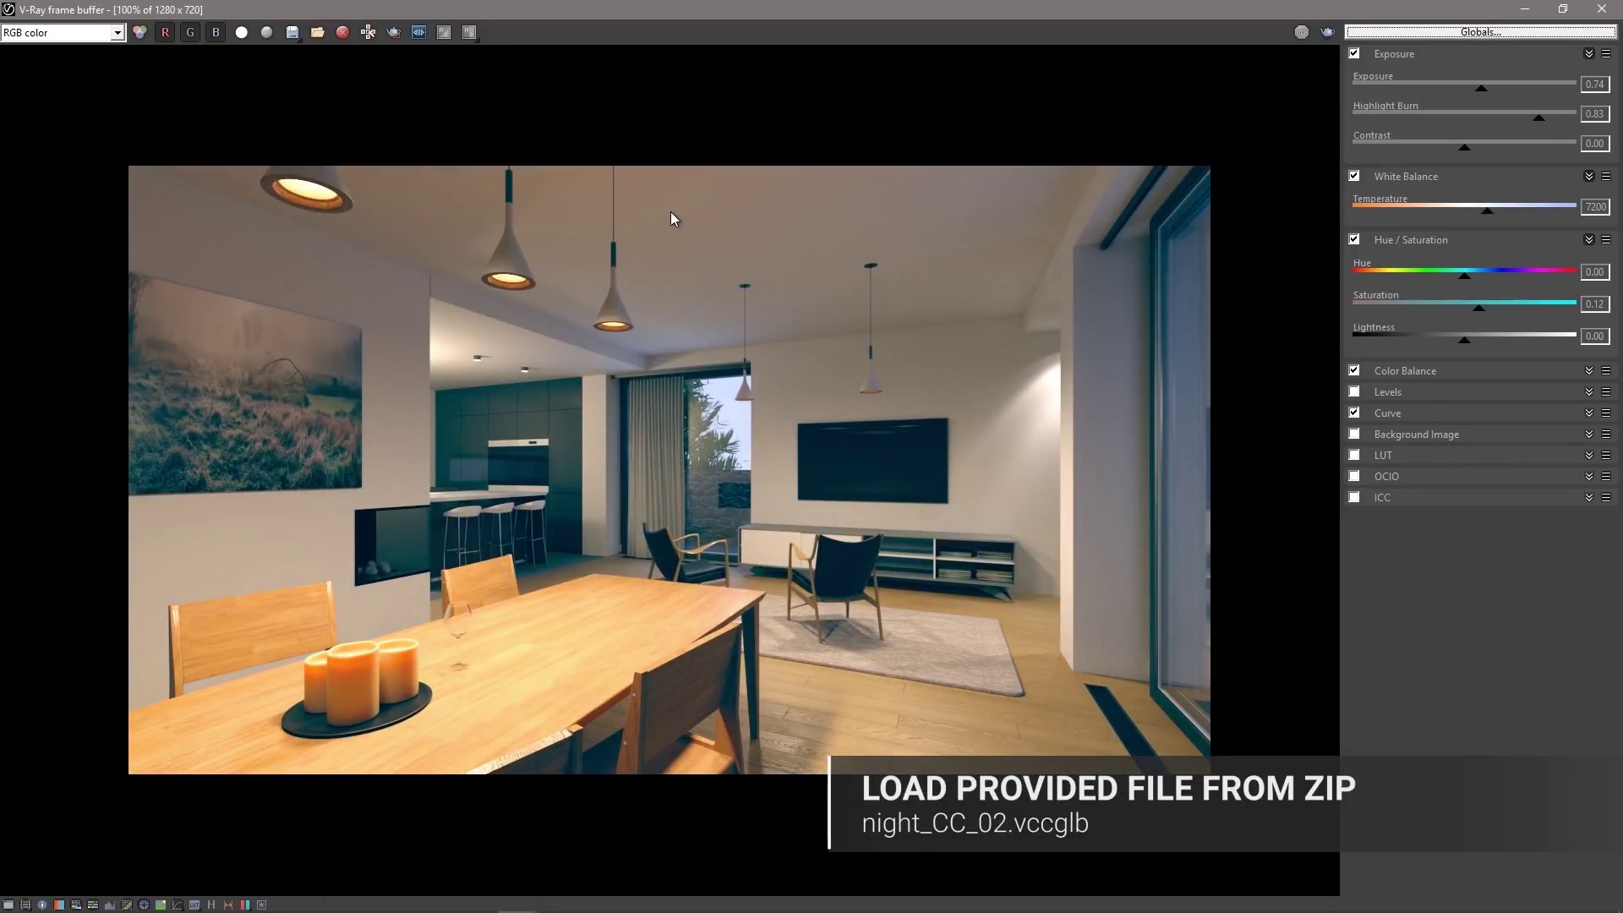
{"action": "left_click", "coordinate": [10, 902]}
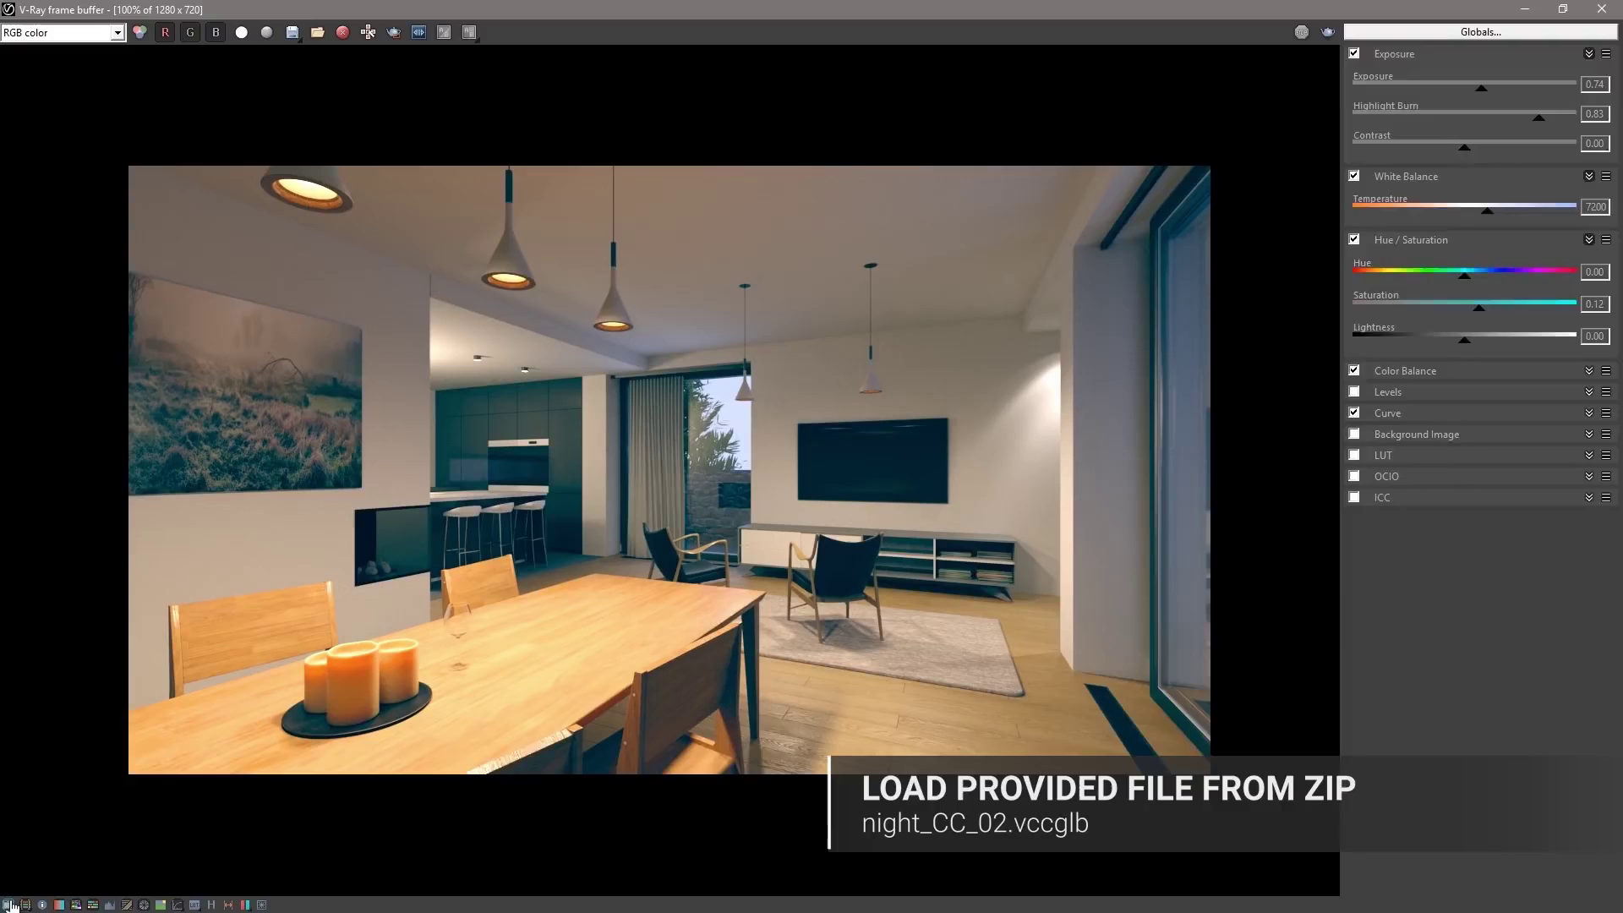
Enable Bloom in the lens effects with shape 21.24 and size 8.47
{"action": "left_click", "coordinate": [261, 903]}
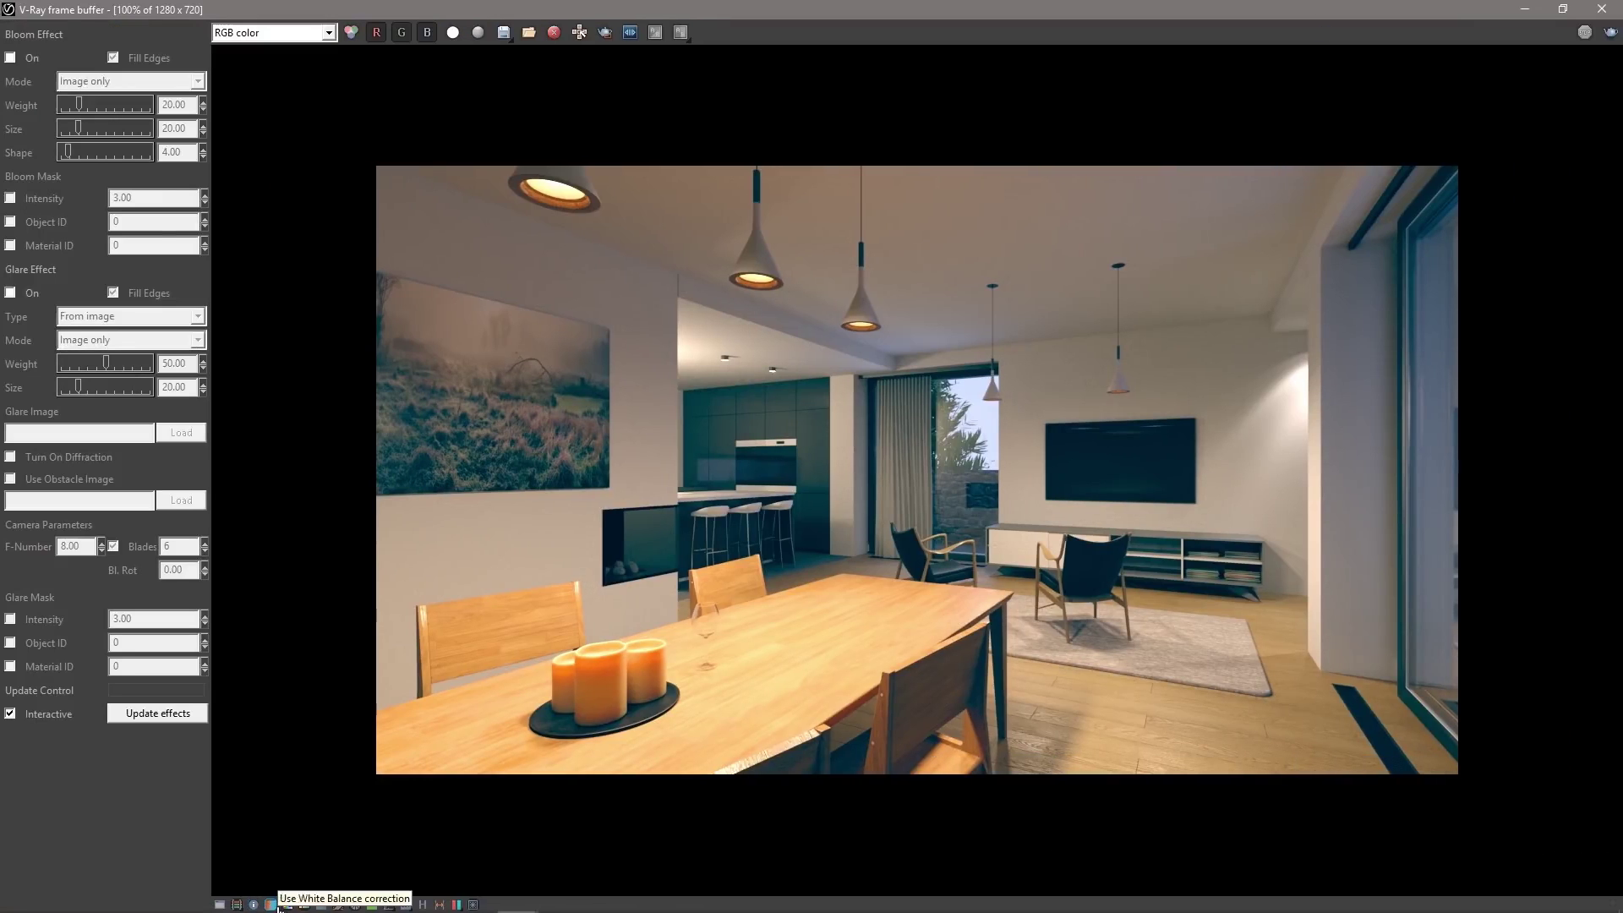
{"action": "left_click", "coordinate": [10, 56]}
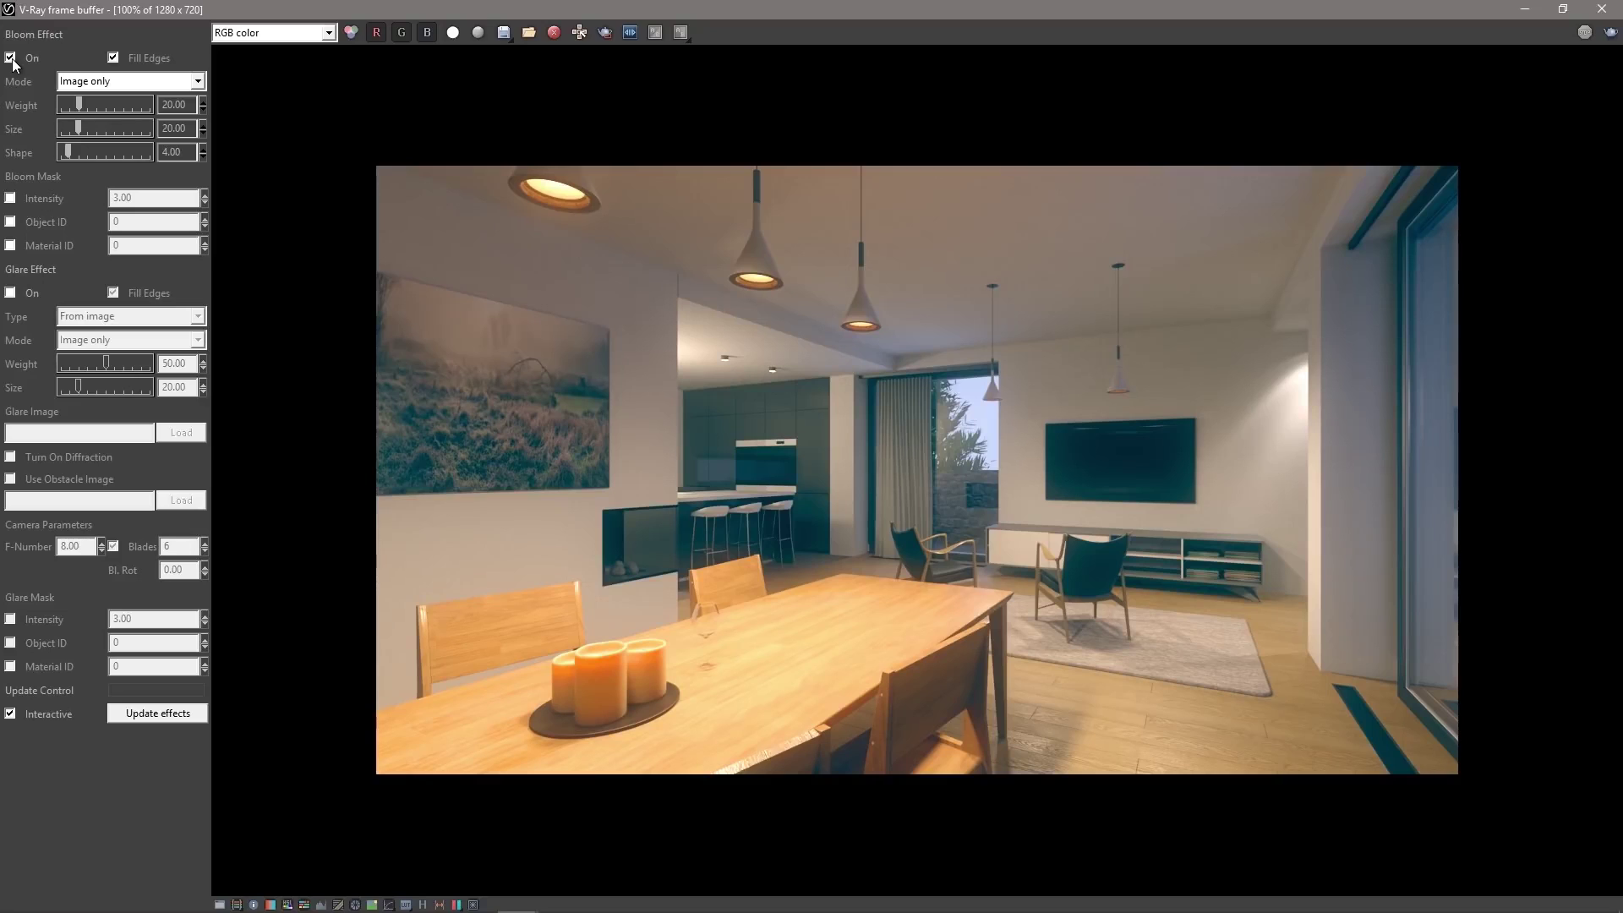
{"action": "left_click", "coordinate": [107, 153]}
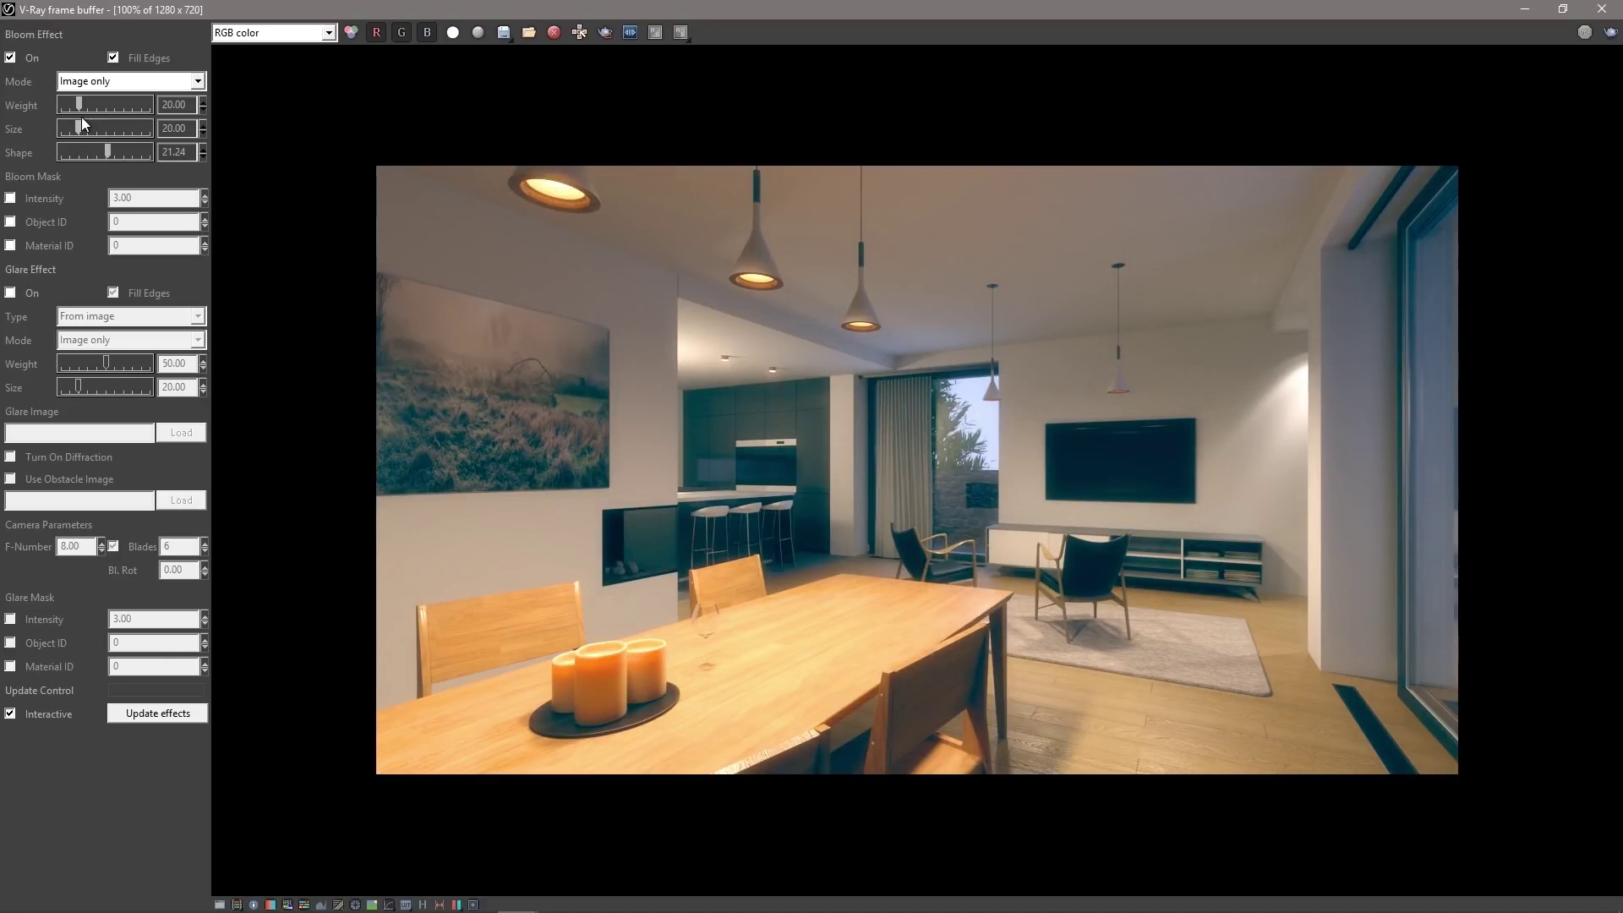
{"action": "mouse_move", "coordinate": [81, 127]}
{"action": "left_mouse_down"}
{"action": "mouse_move", "coordinate": [99, 128]}
{"action": "mouse_move", "coordinate": [68, 132]}
{"action": "left_mouse_up"}
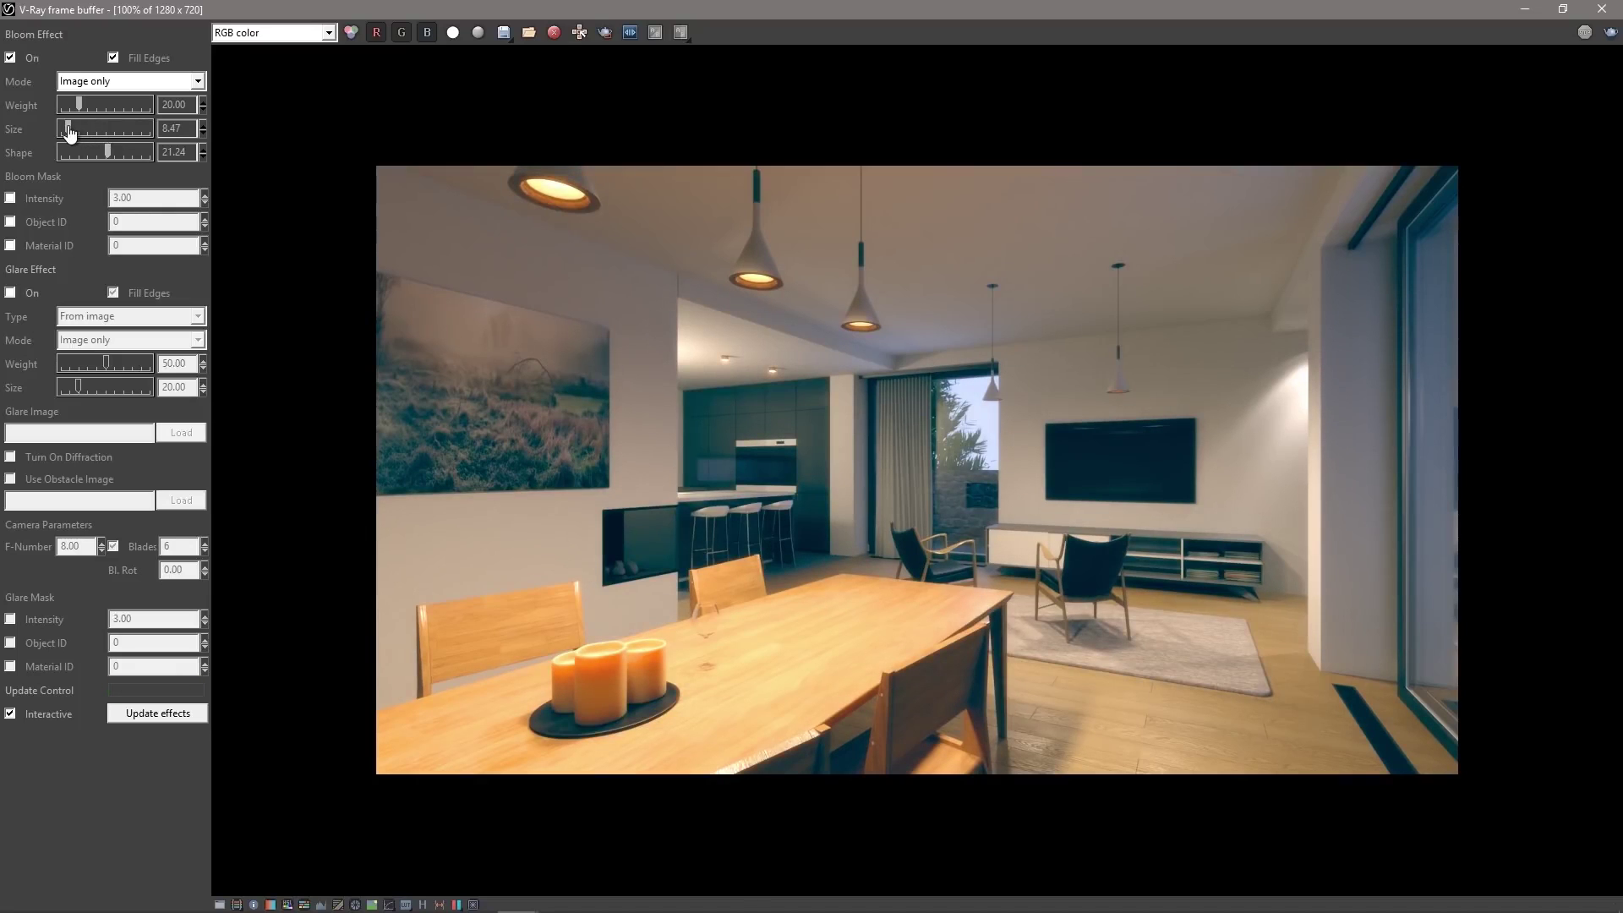
Enable Glare with the camera-parameters type and weight 11.32
{"action": "left_click", "coordinate": [10, 295]}
{"action": "left_click", "coordinate": [108, 318]}
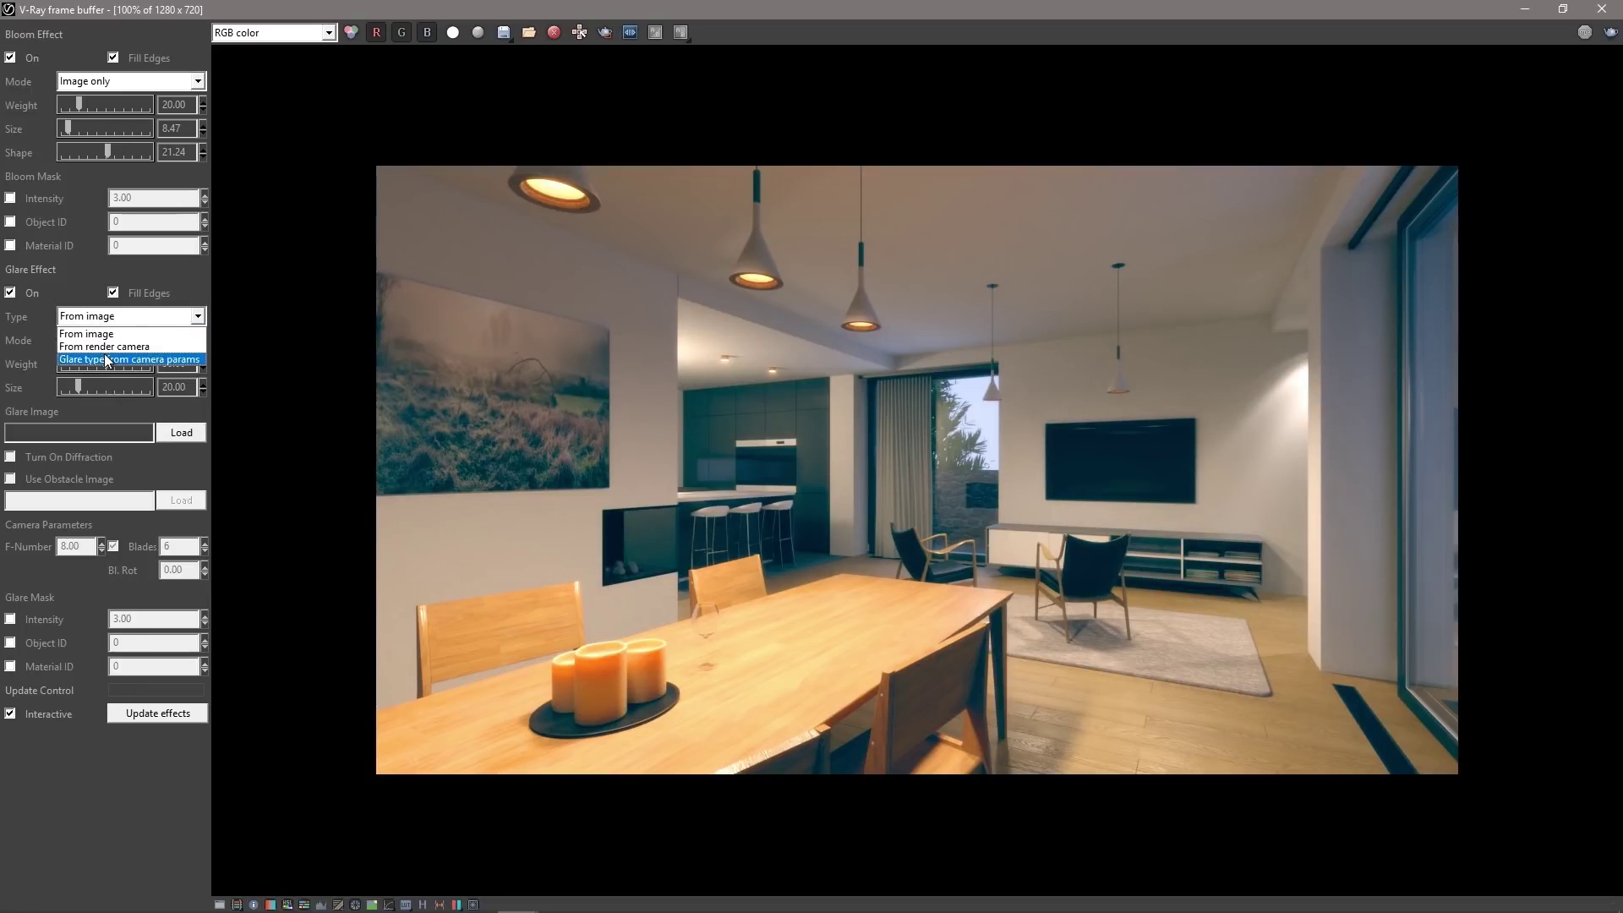
{"action": "left_click", "coordinate": [107, 360]}
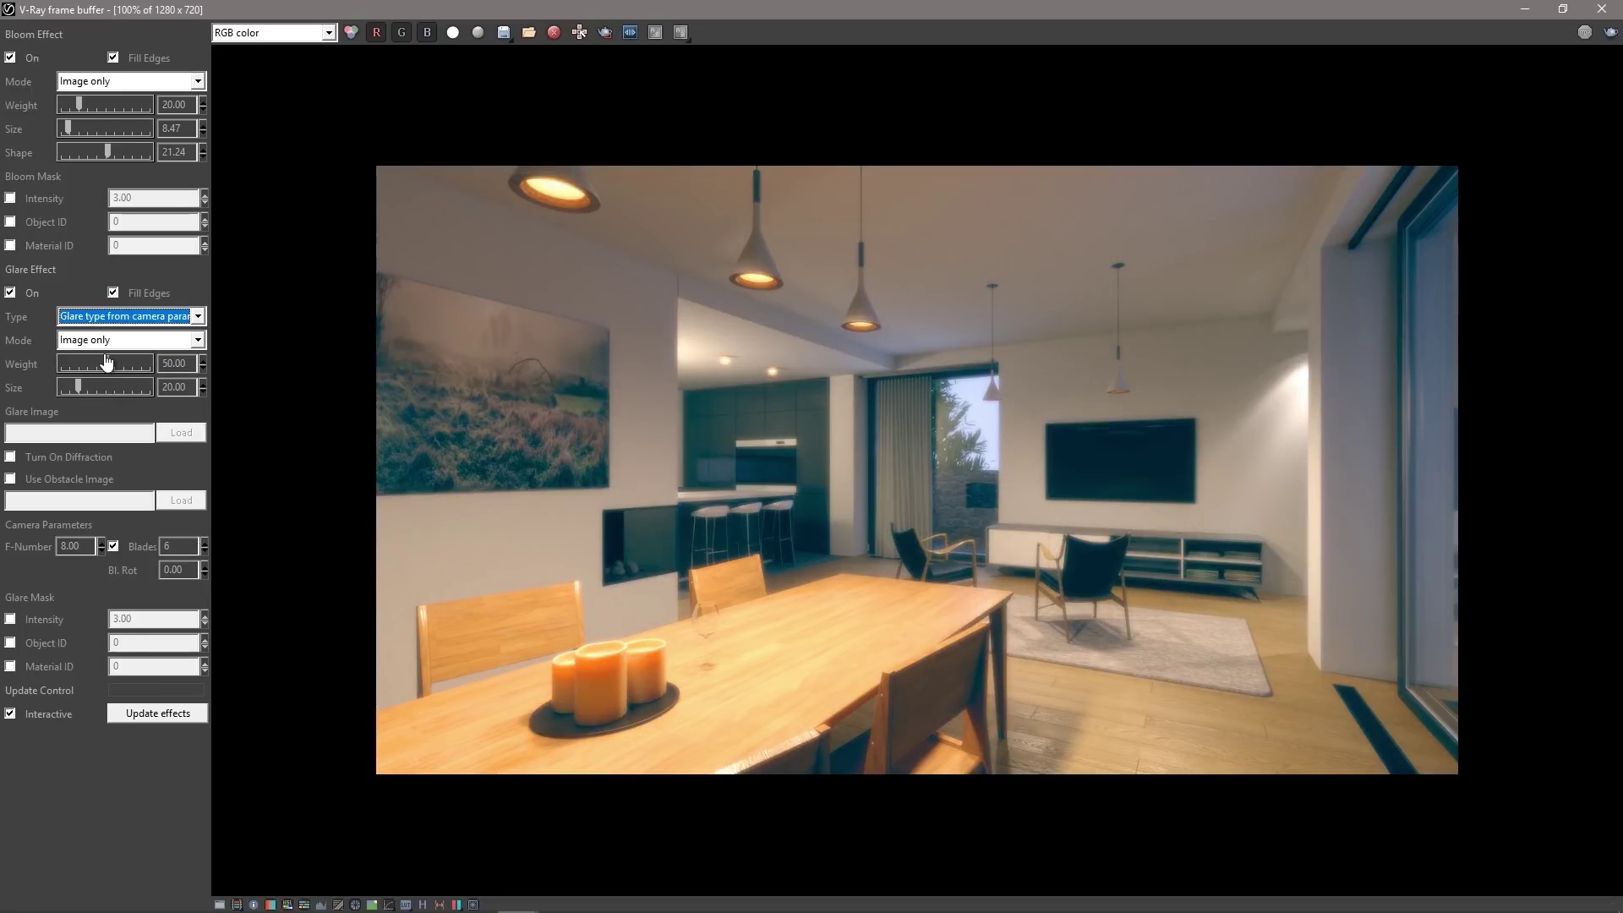
{"action": "left_click", "coordinate": [77, 365]}
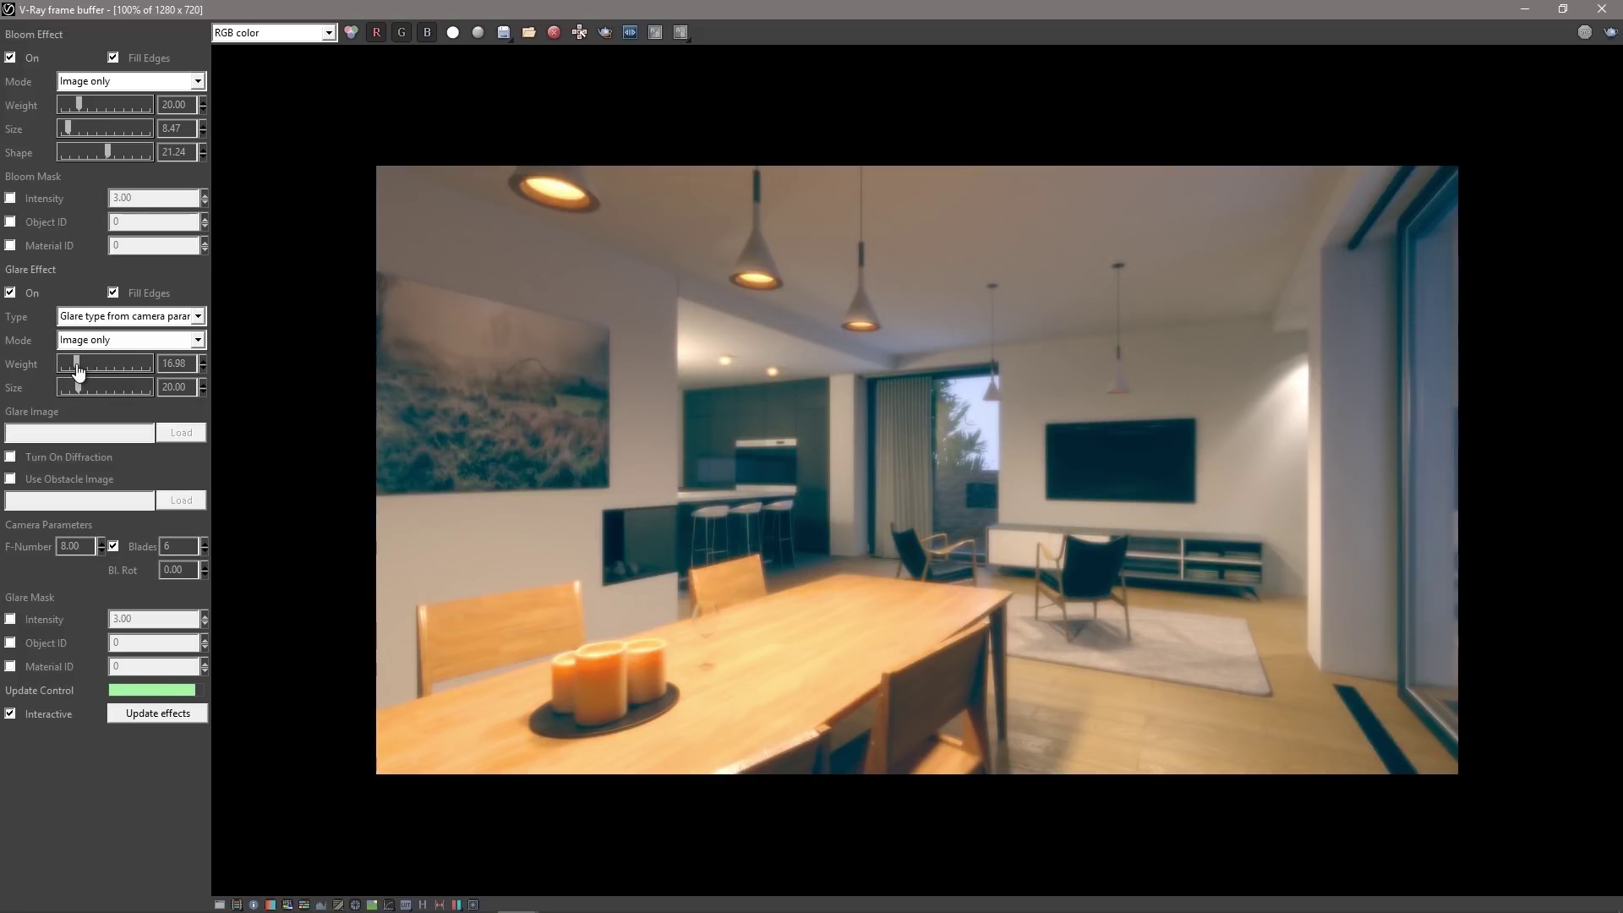
{"action": "left_click_drag", "start_coordinate": [76, 370], "coordinate": [72, 371]}
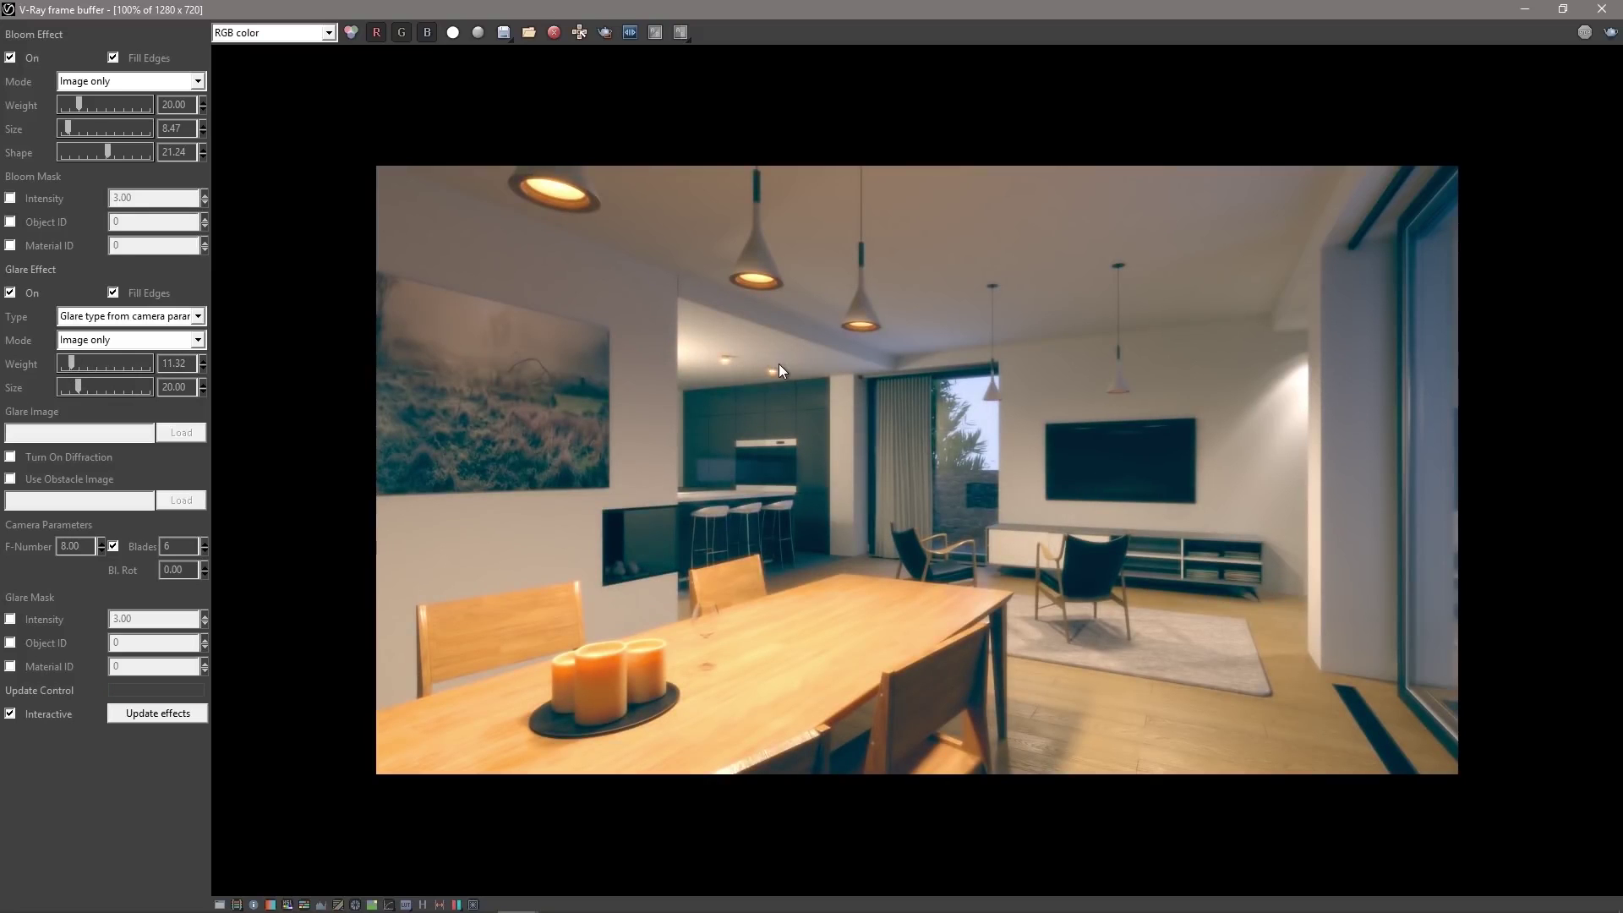
{"action": "scroll", "coordinate": [780, 364], "scroll_direction": "up", "scroll_amount": 2}
{"action": "scroll", "coordinate": [773, 363], "scroll_direction": "up", "scroll_amount": 2}
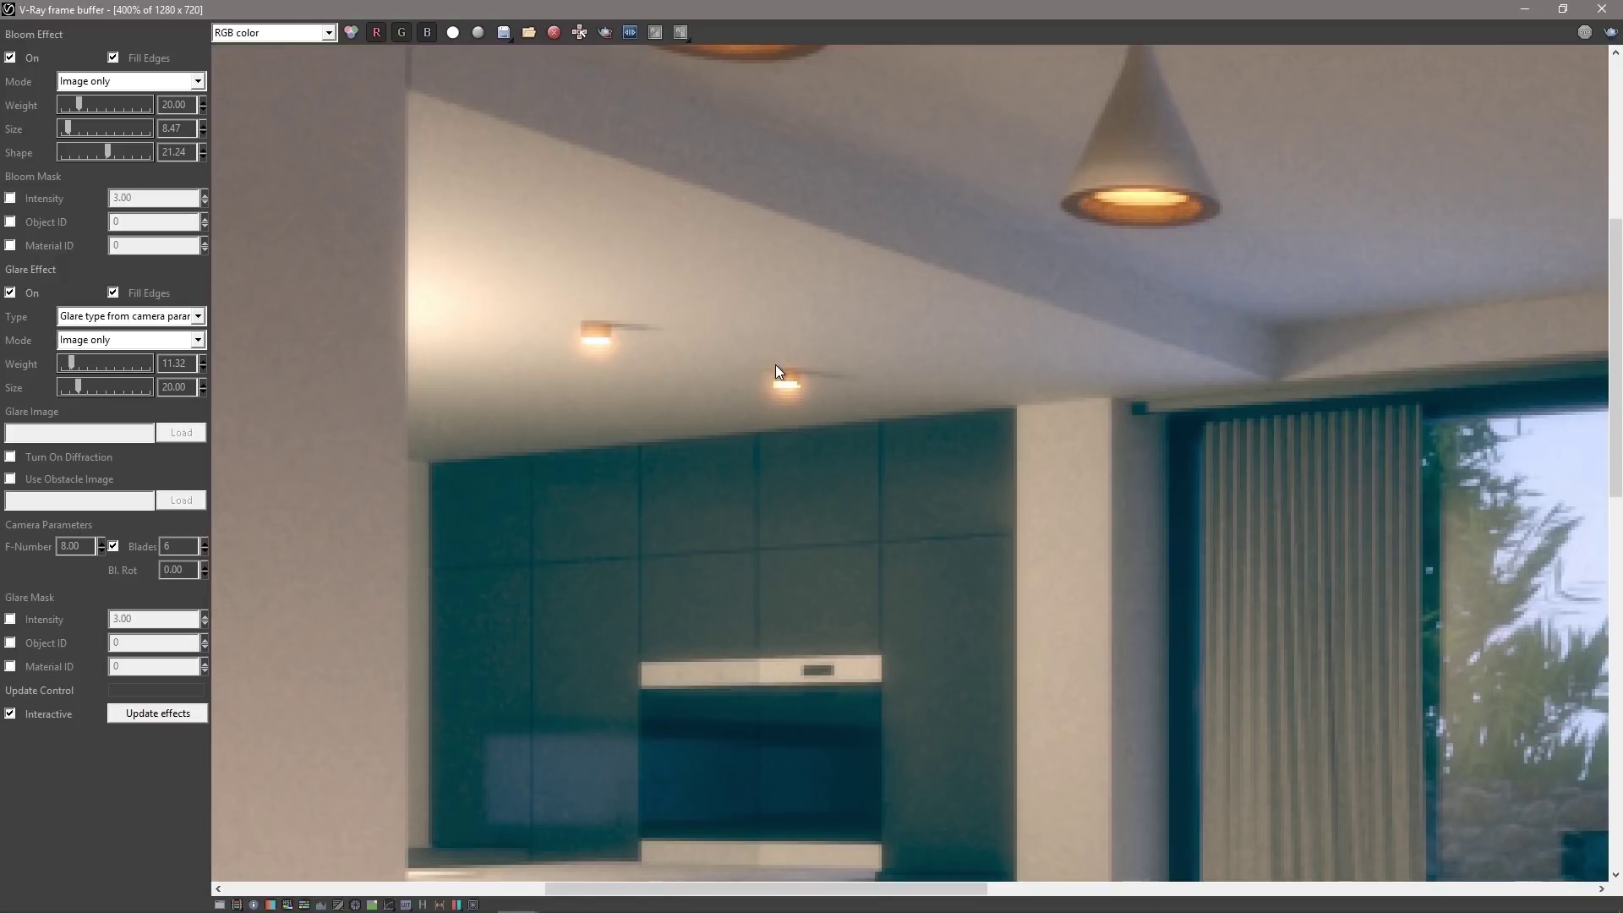
Compare glare and bloom off versus on, then set bloom shape 33.75 and weight 10.38
{"action": "left_click", "coordinate": [12, 295]}
{"action": "left_click", "coordinate": [12, 295]}
{"action": "left_click", "coordinate": [12, 58]}
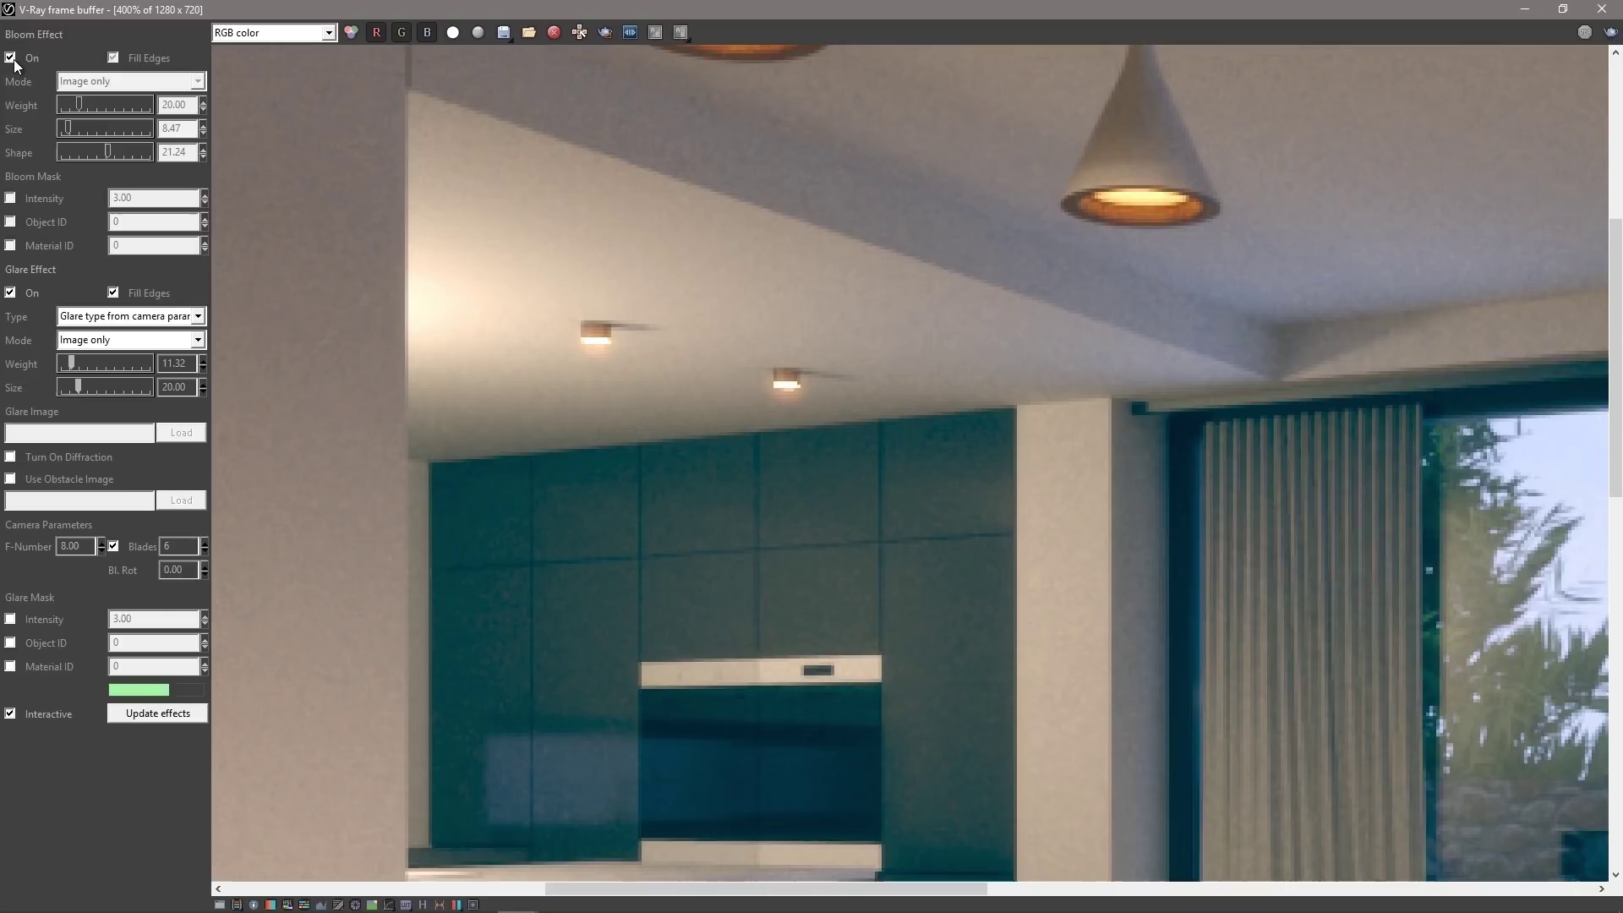
{"action": "left_click", "coordinate": [132, 151]}
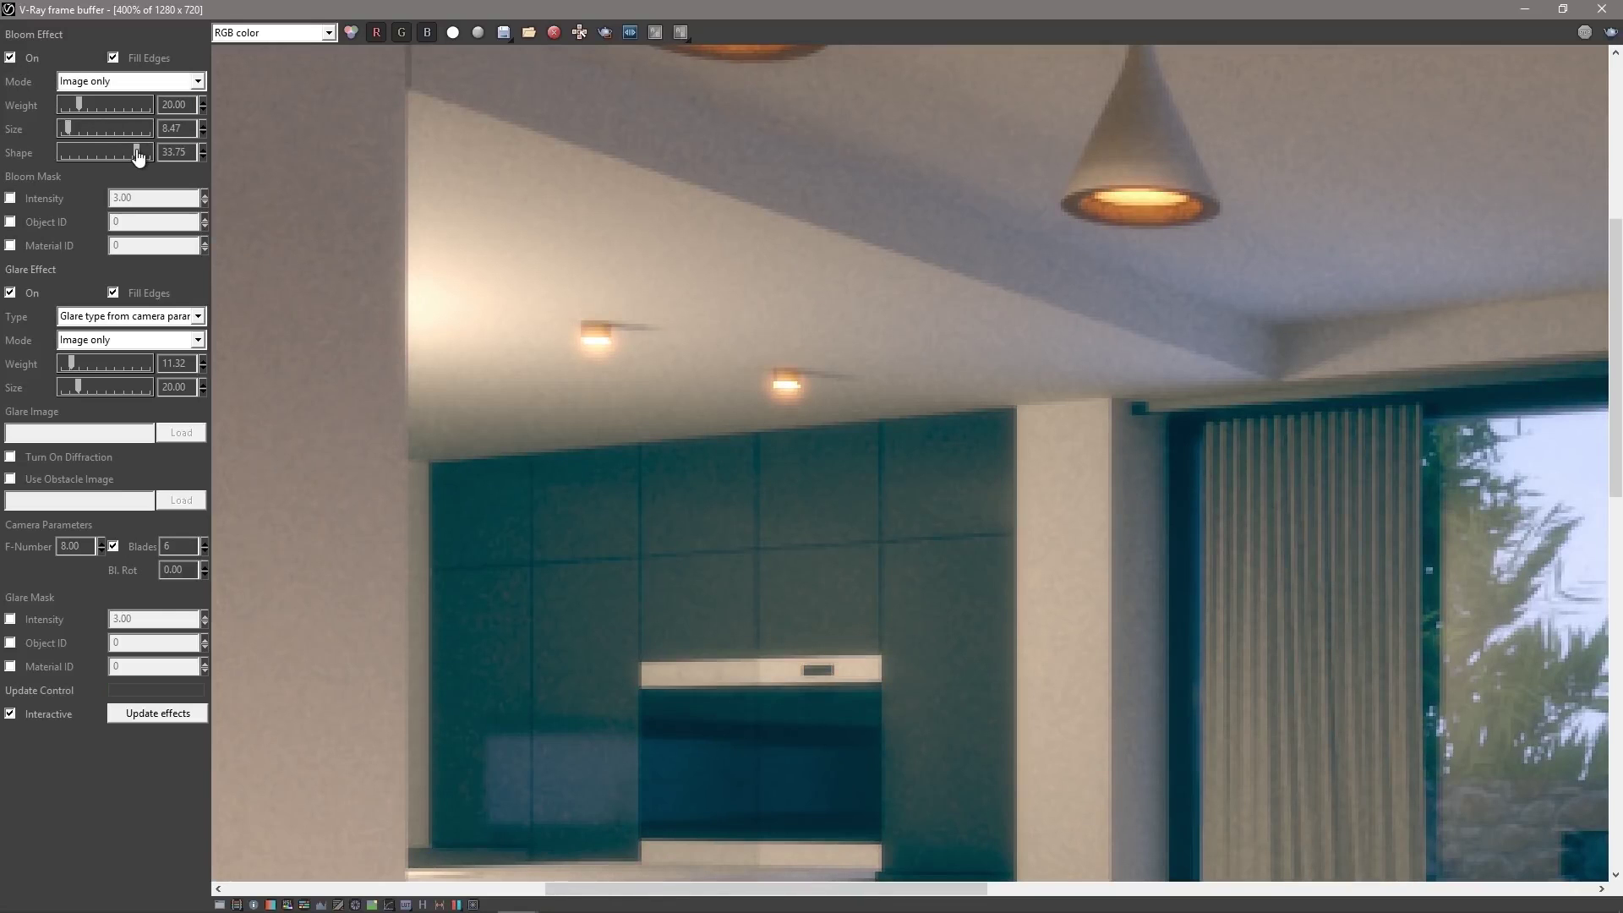
{"action": "left_click", "coordinate": [72, 107]}
{"action": "scroll", "coordinate": [913, 453], "scroll_direction": "down", "scroll_amount": 3}
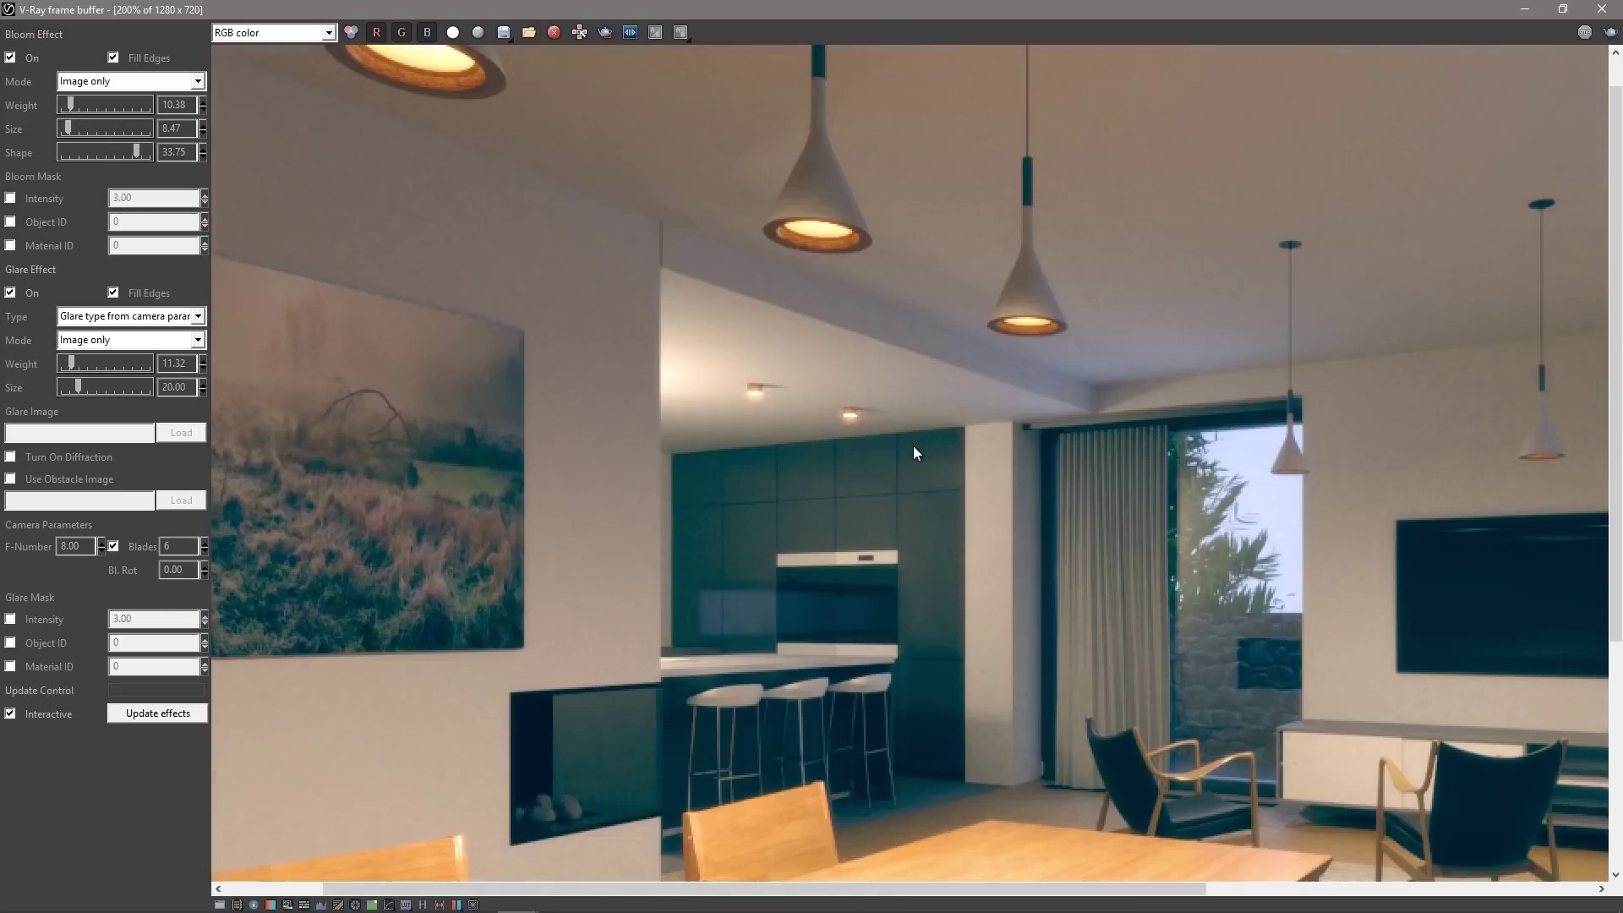
{"action": "scroll", "coordinate": [914, 453], "scroll_direction": "down", "scroll_amount": 1}
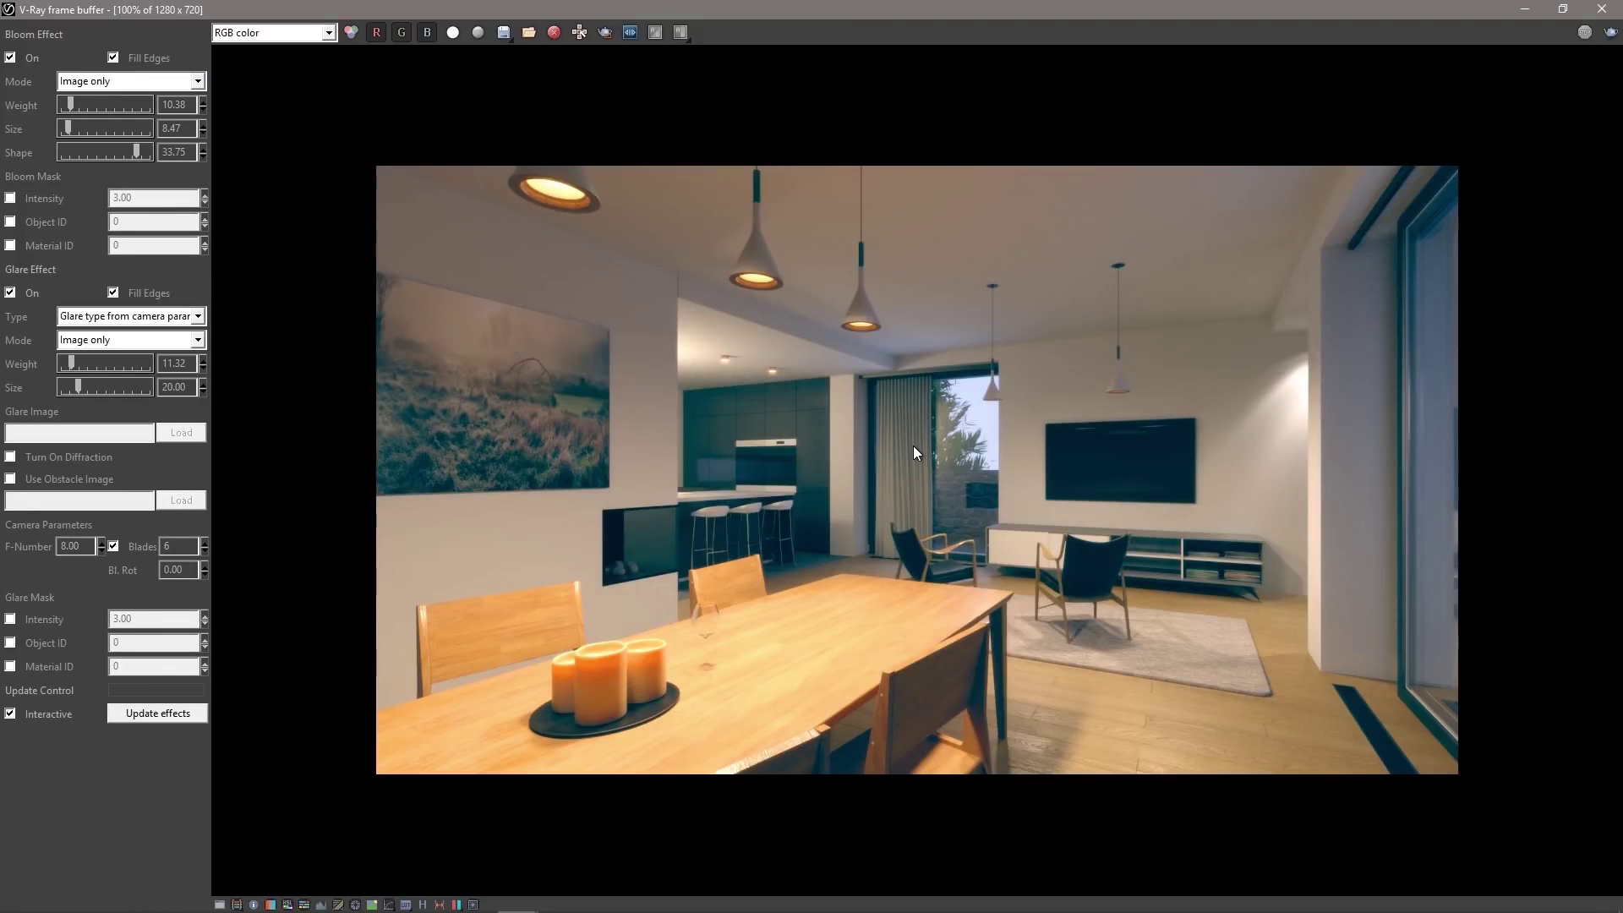